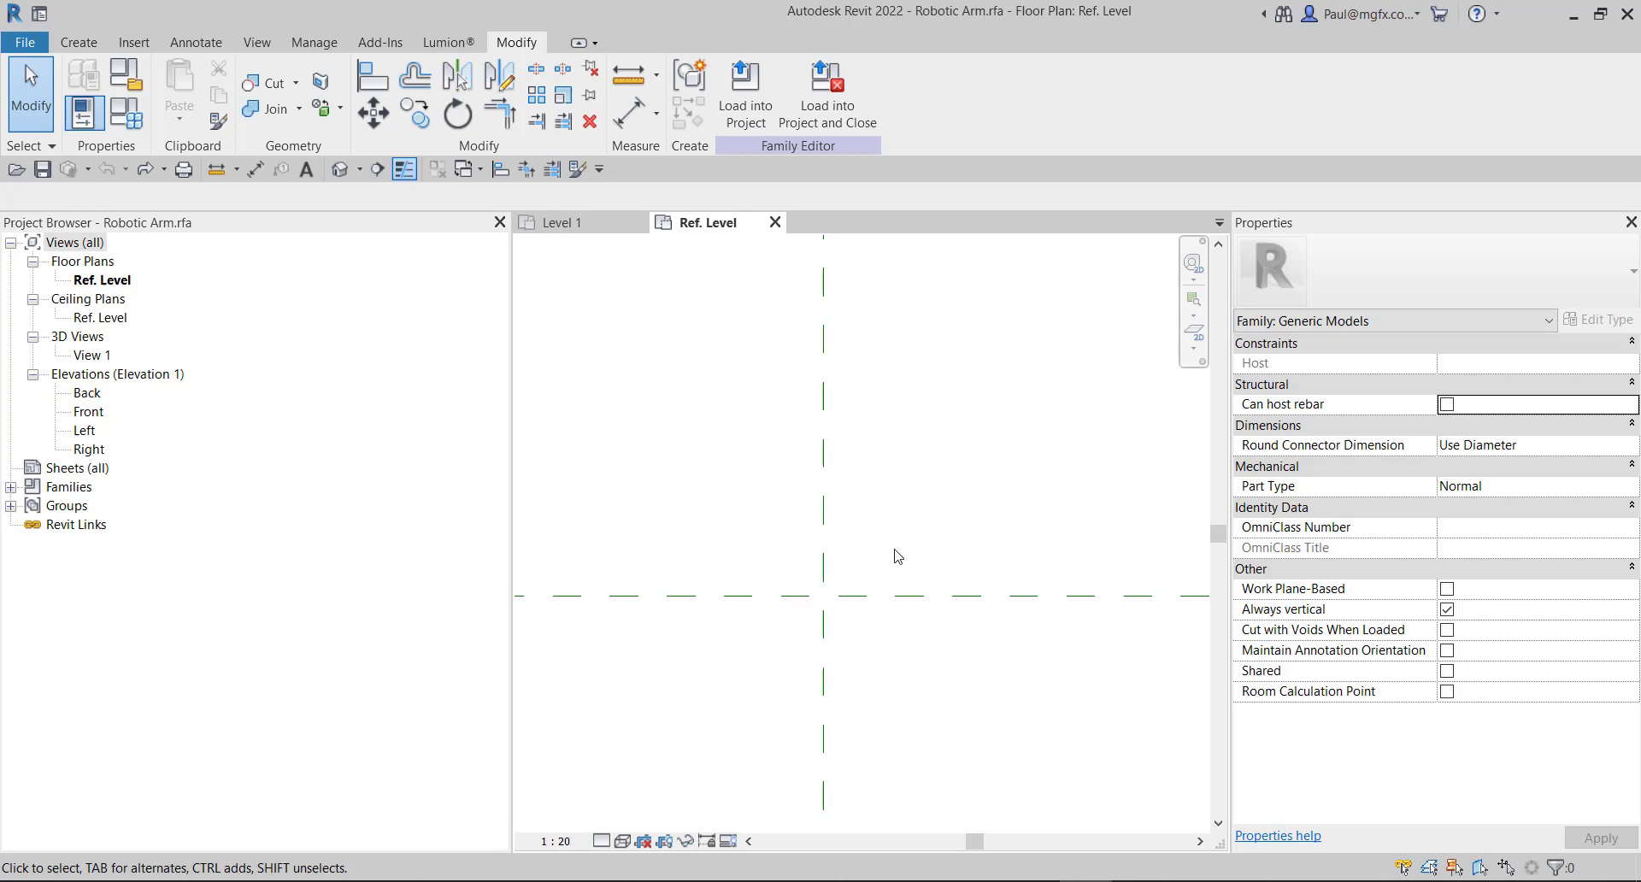
# Start a CAD import of INSIDE.dwg with layers set to Specify and open its layer selection.
pyautogui.click(130, 42)
pyautogui.click(601, 94)
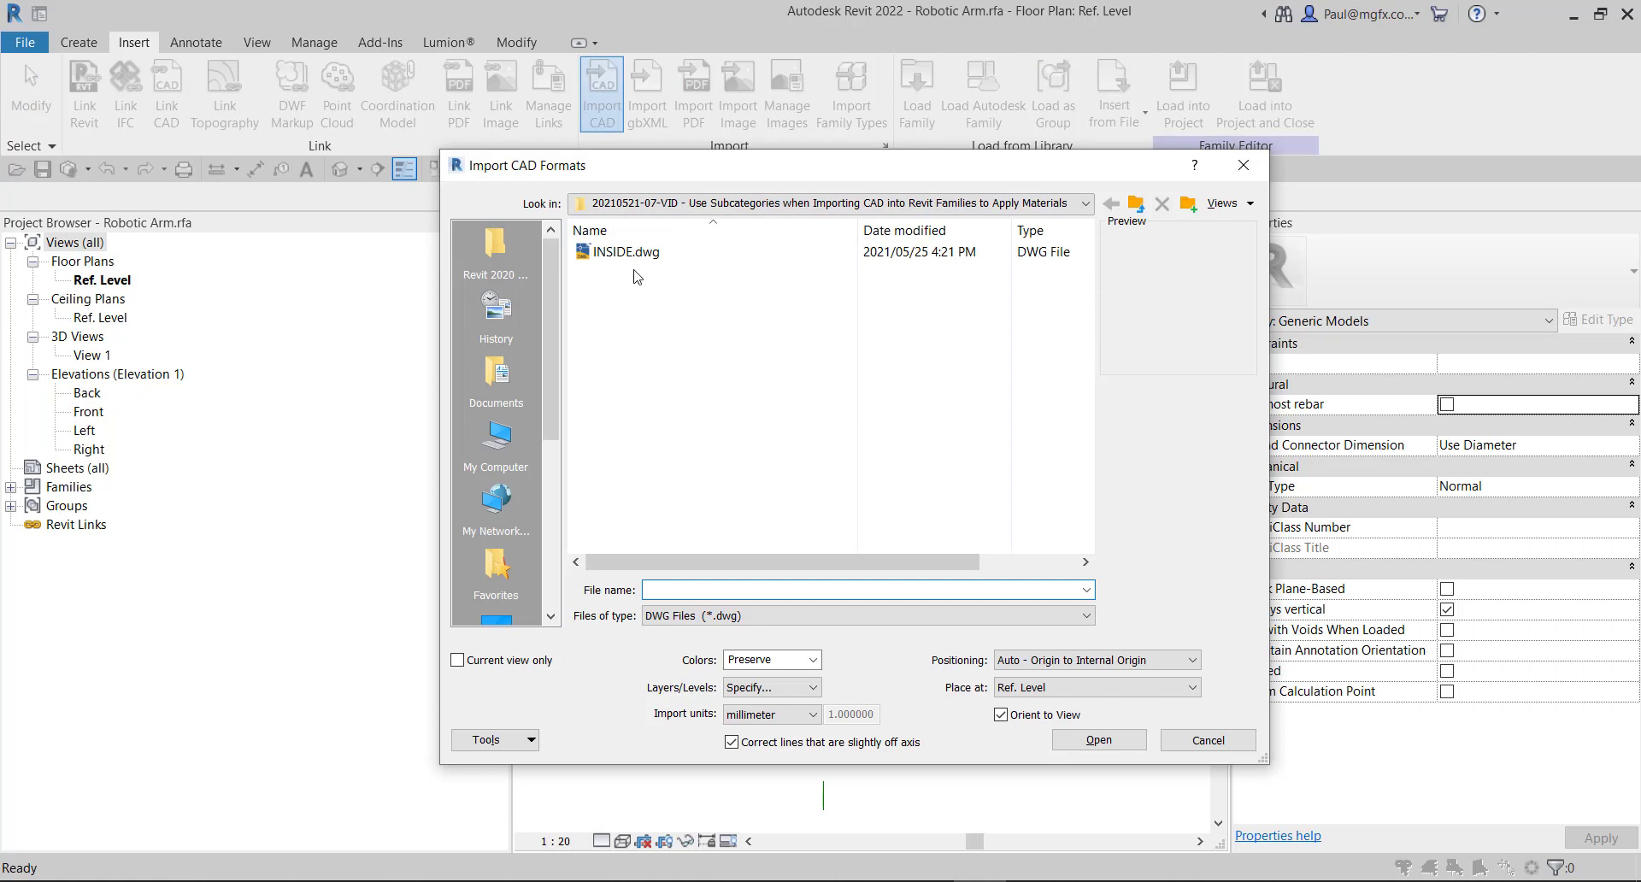
pyautogui.click(626, 252)
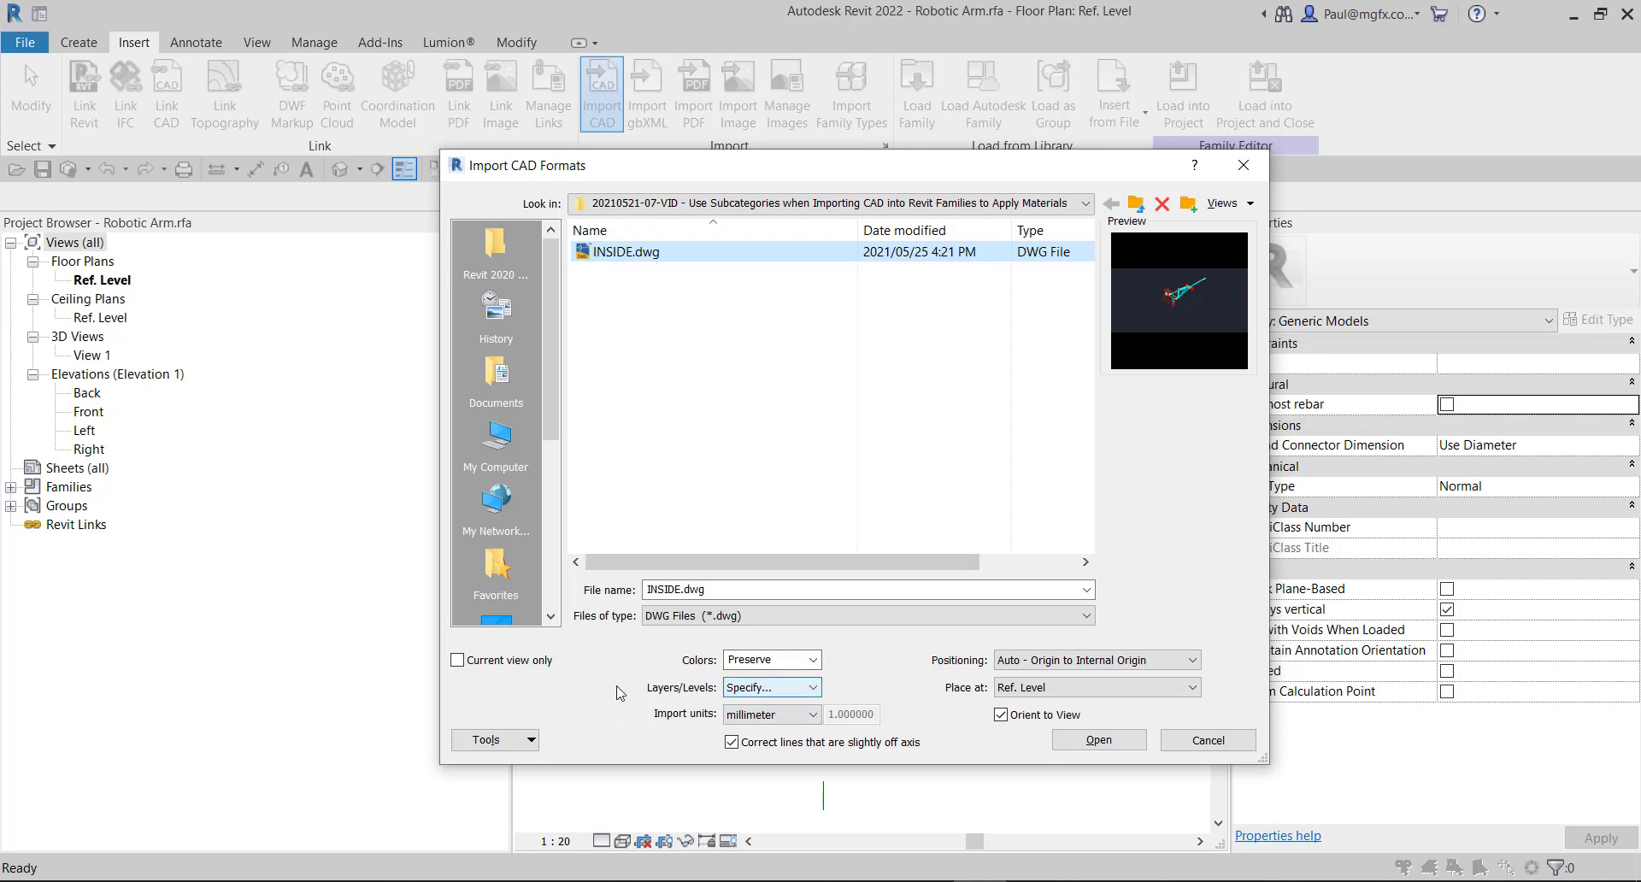
pyautogui.click(776, 689)
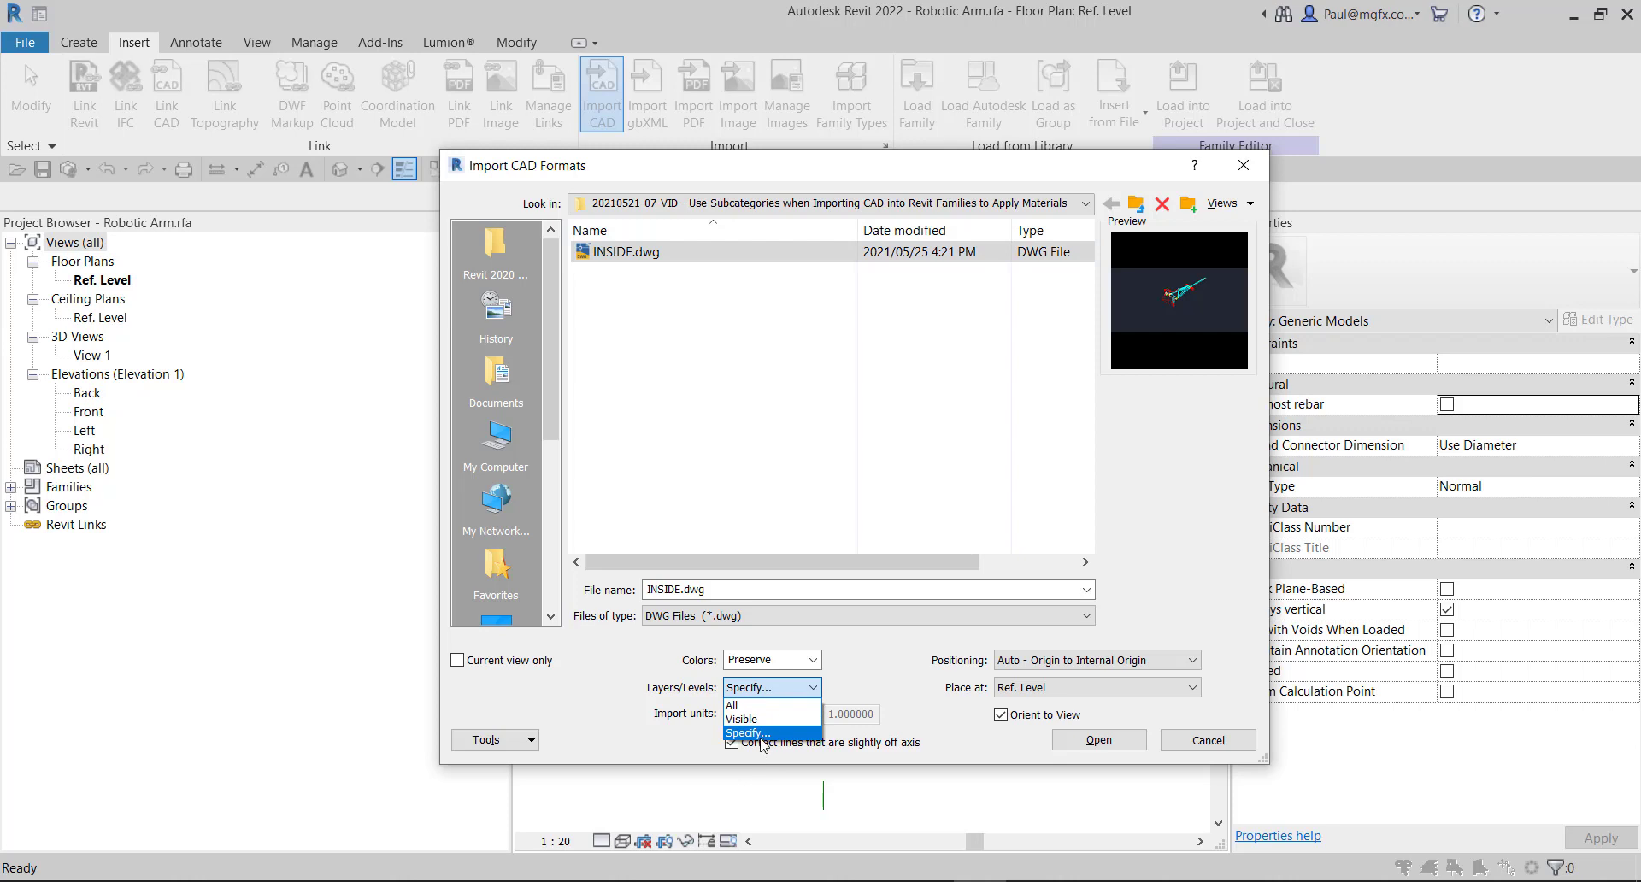
pyautogui.click(760, 734)
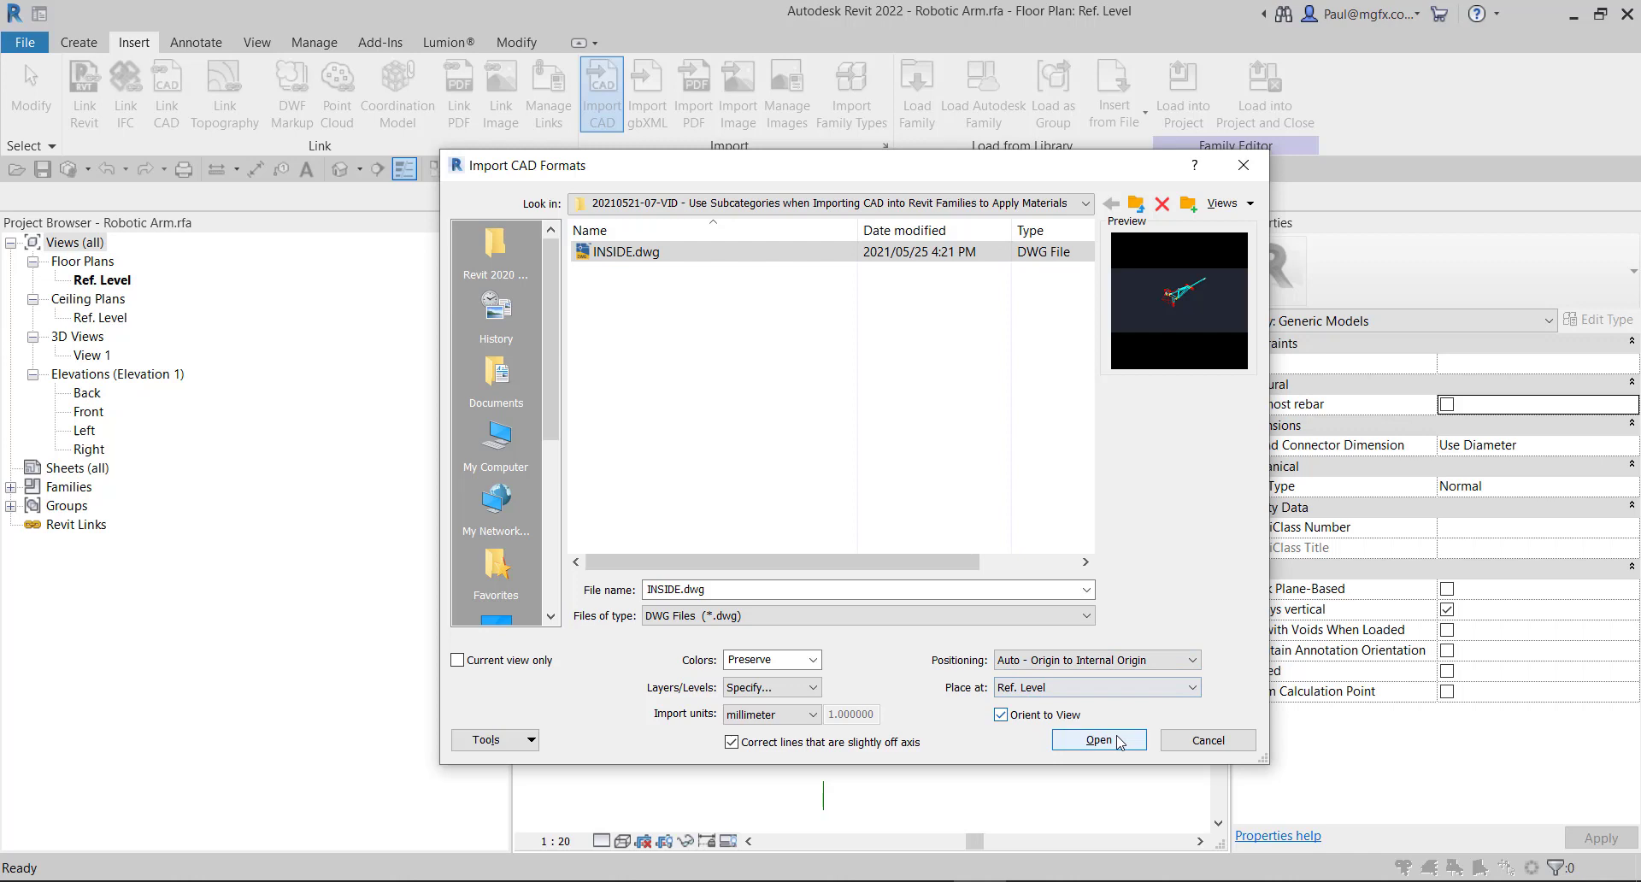
pyautogui.click(1090, 753)
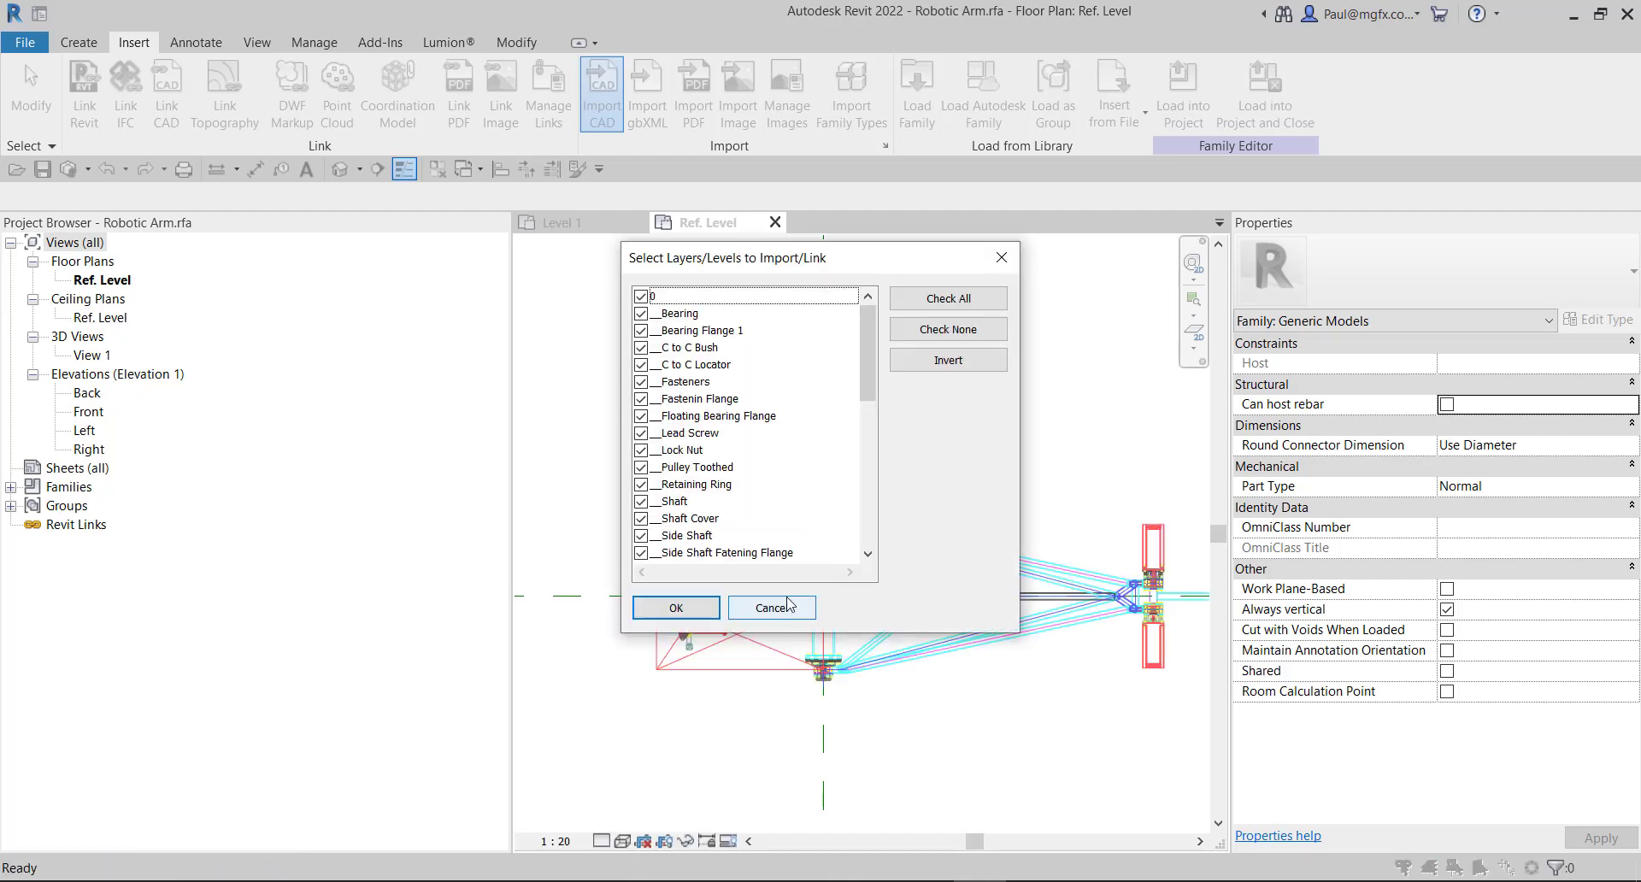
# Deselect all layers, enable layer 0 for the bearing geometry and complete the import.
pyautogui.click(945, 308)
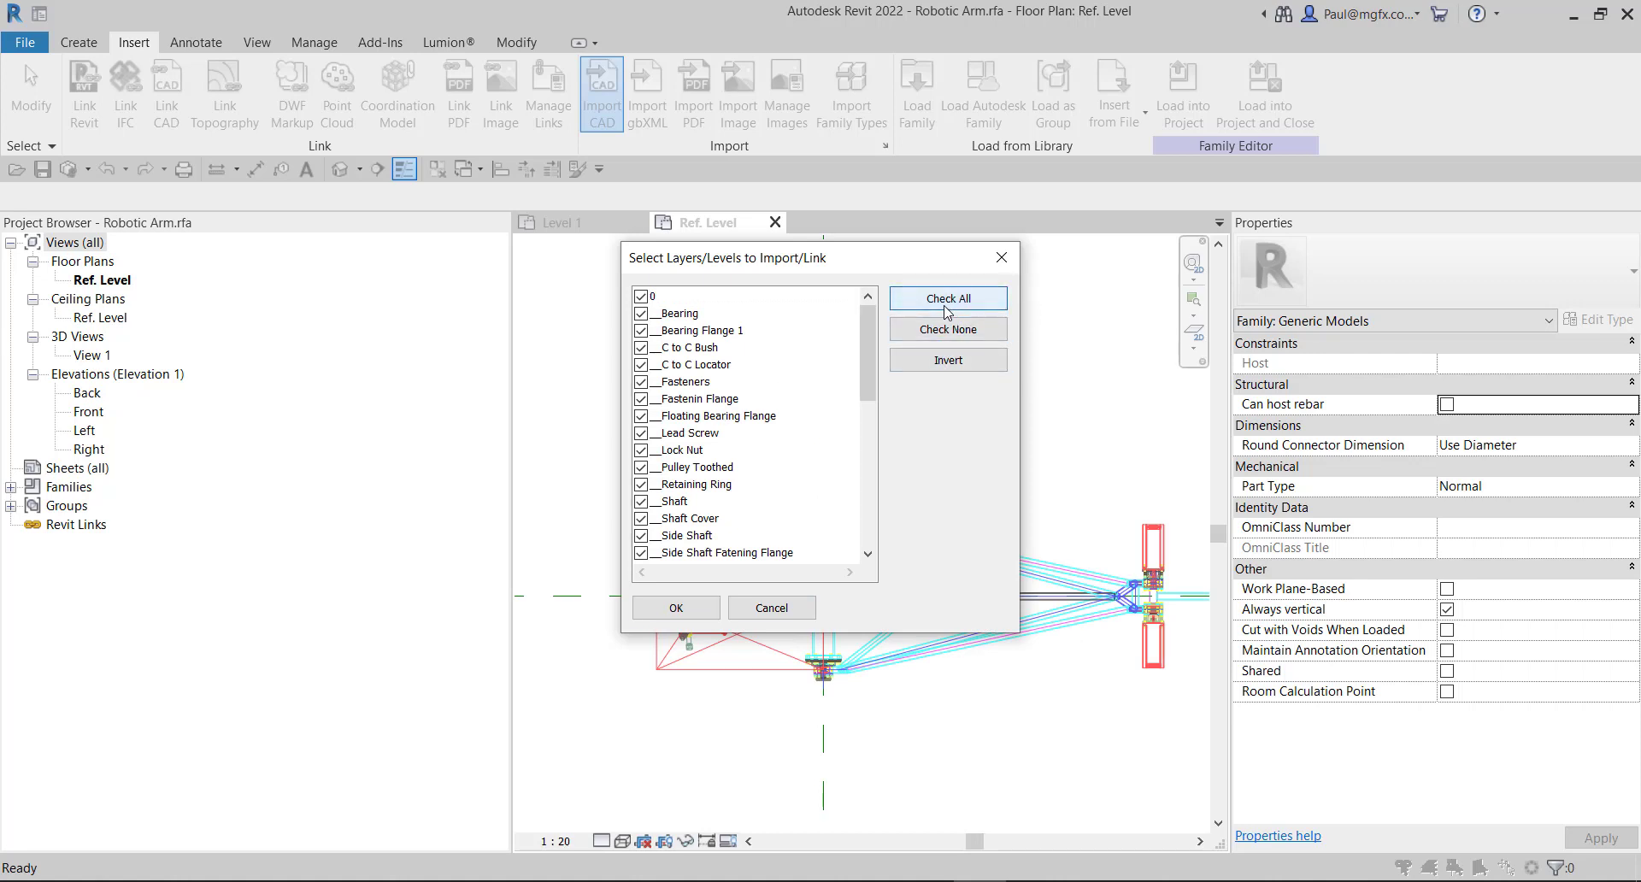
pyautogui.click(946, 330)
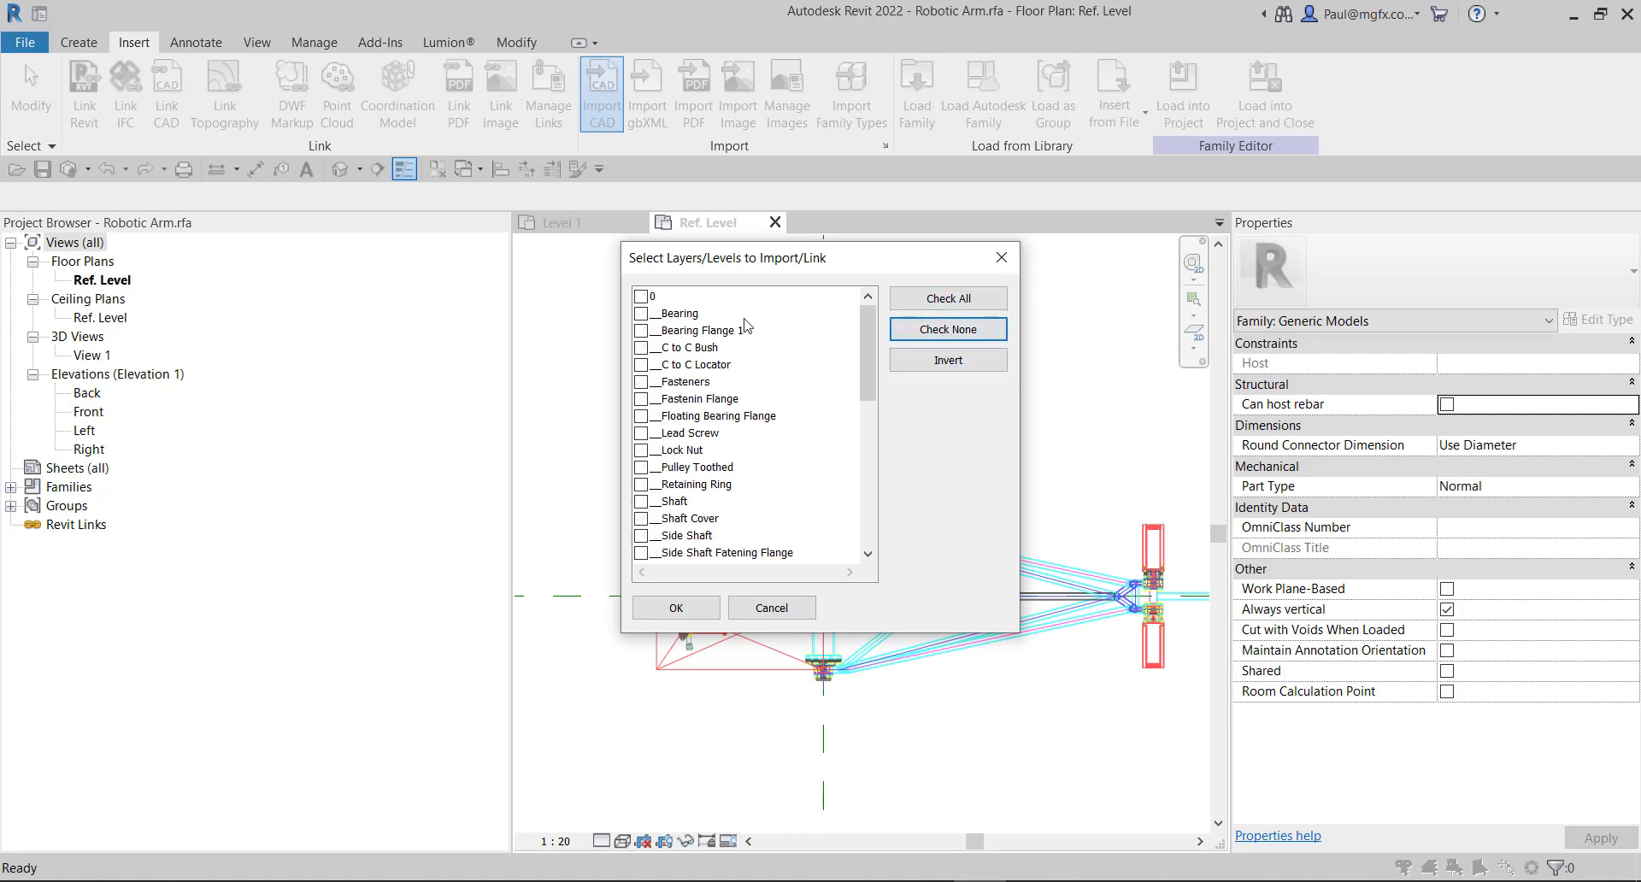
pyautogui.click(642, 308)
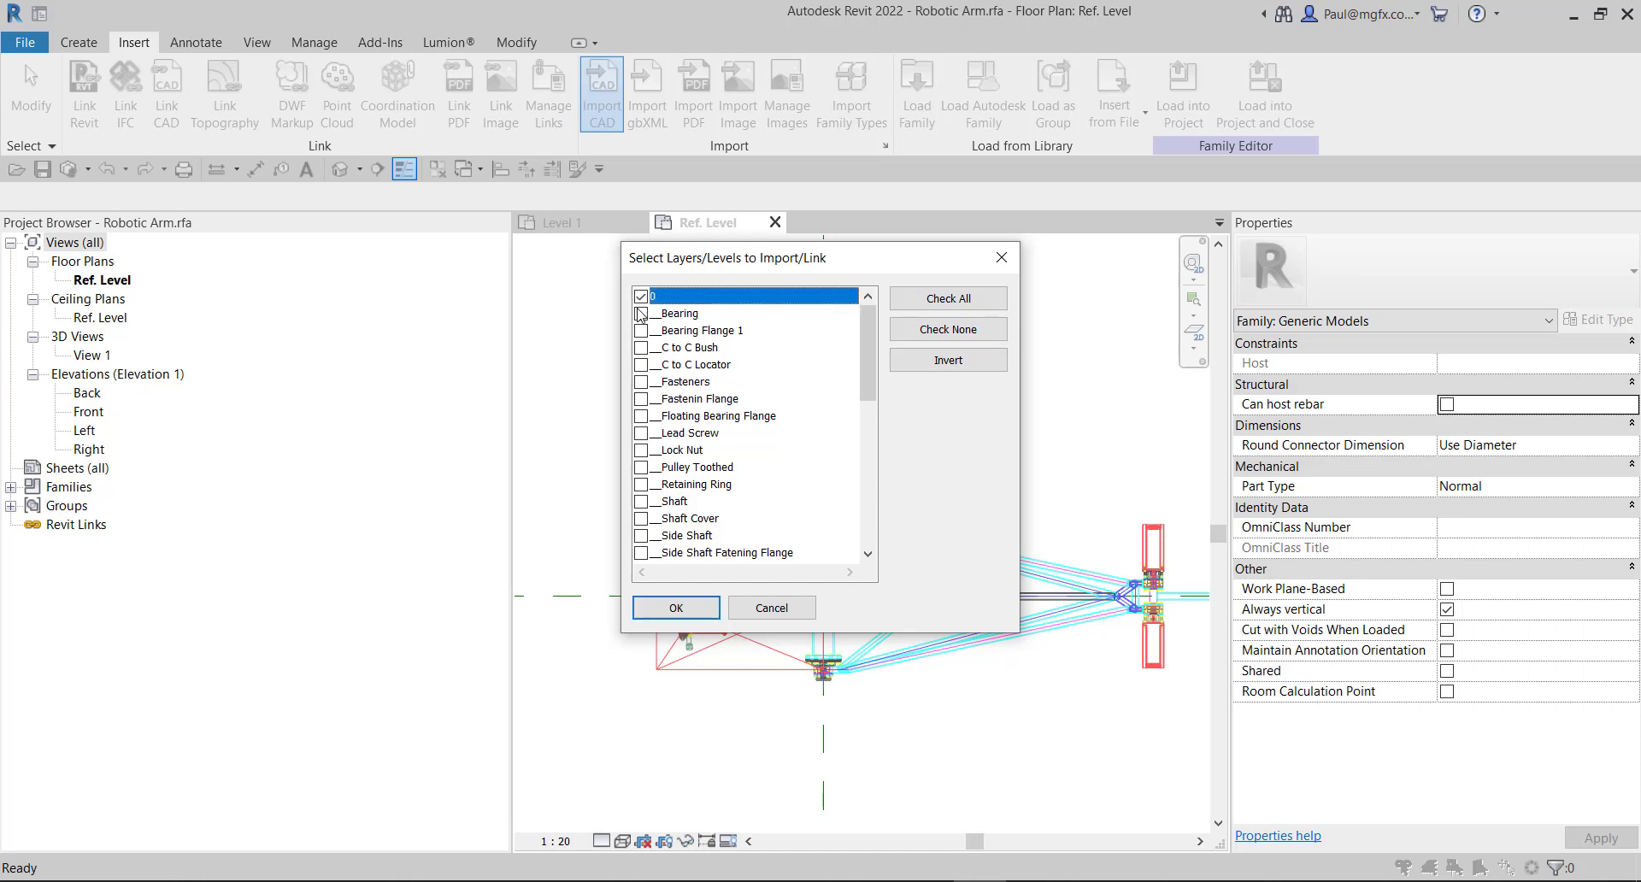
pyautogui.click(676, 608)
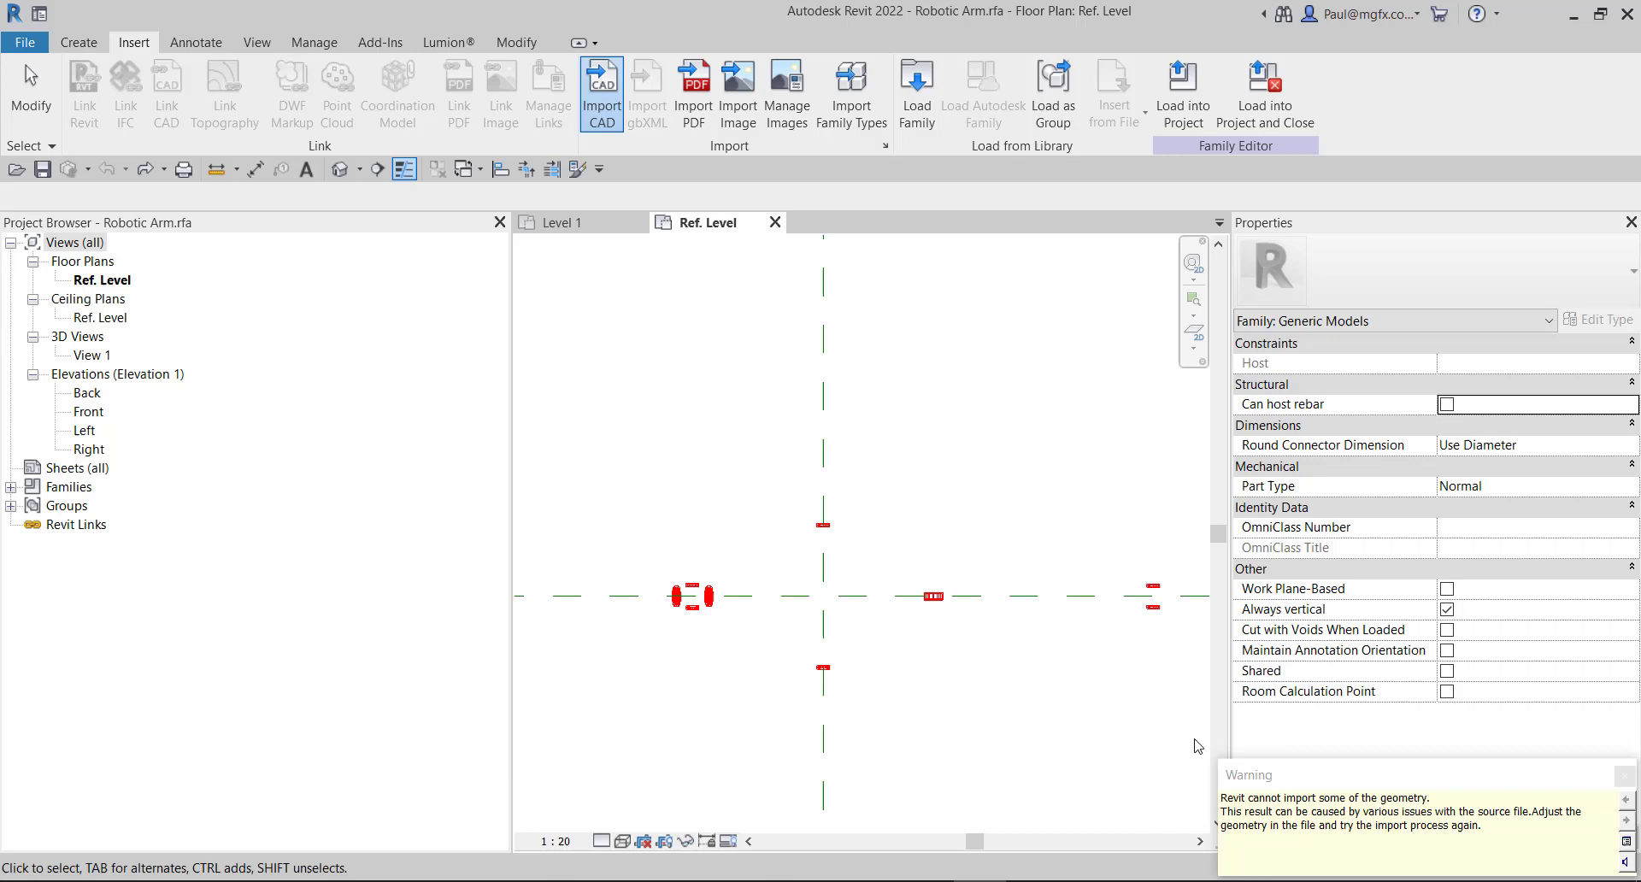
pyautogui.click(1624, 775)
# Open the default 3D view and examine the imported bearings up close.
pyautogui.scroll(2, 662, 590)
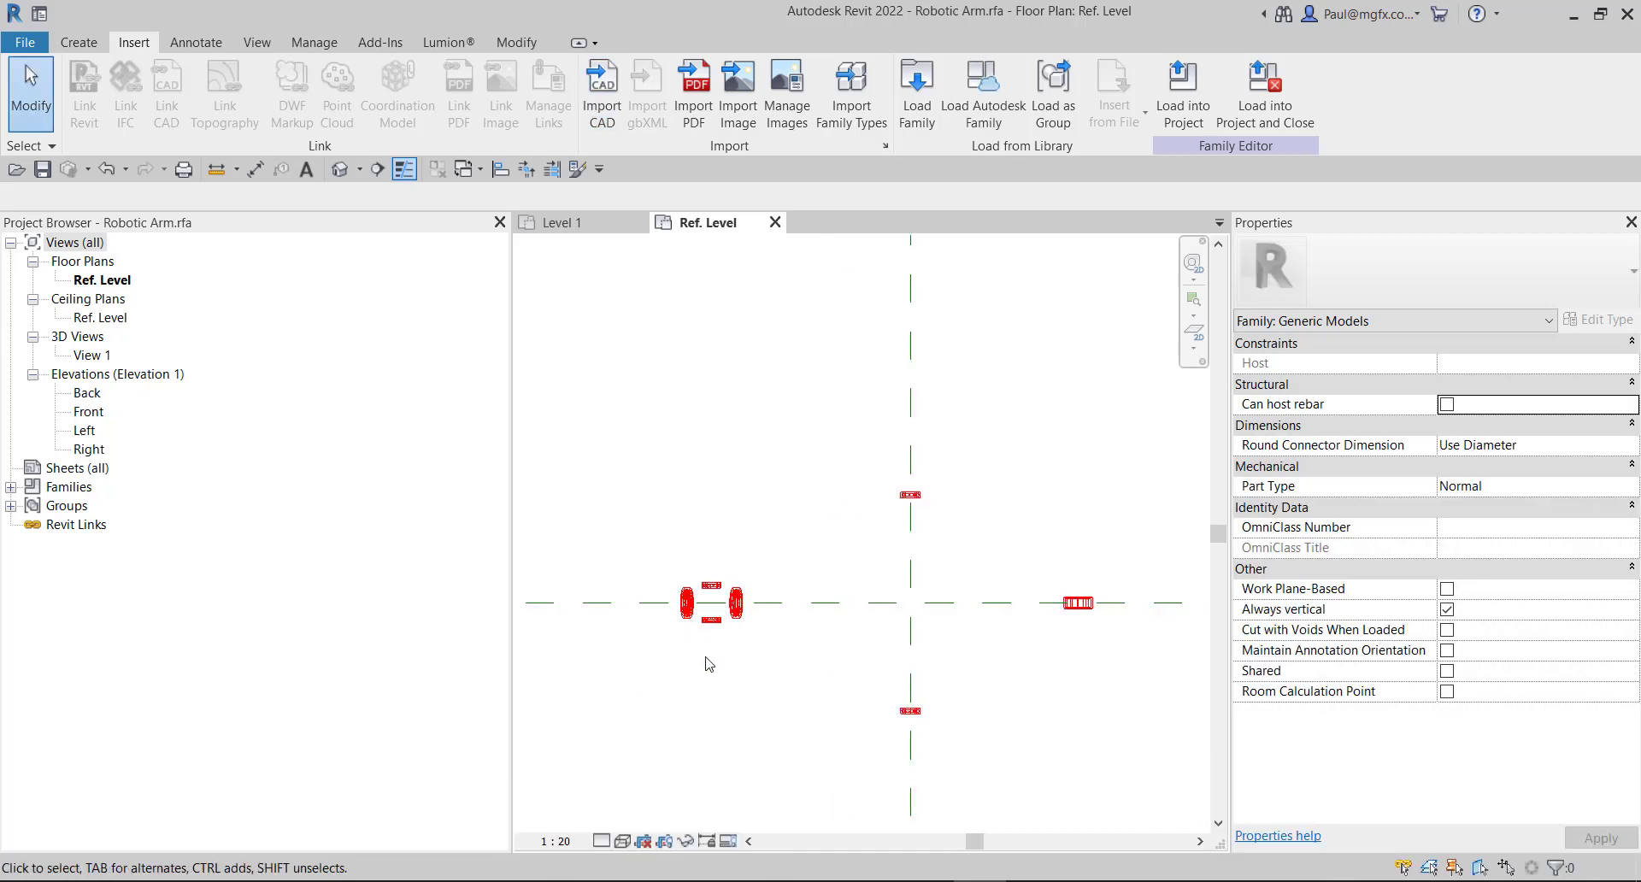
pyautogui.moveTo(708, 663); pyautogui.dragTo(732, 630, button='middle')
pyautogui.scroll(-1, 733, 629)
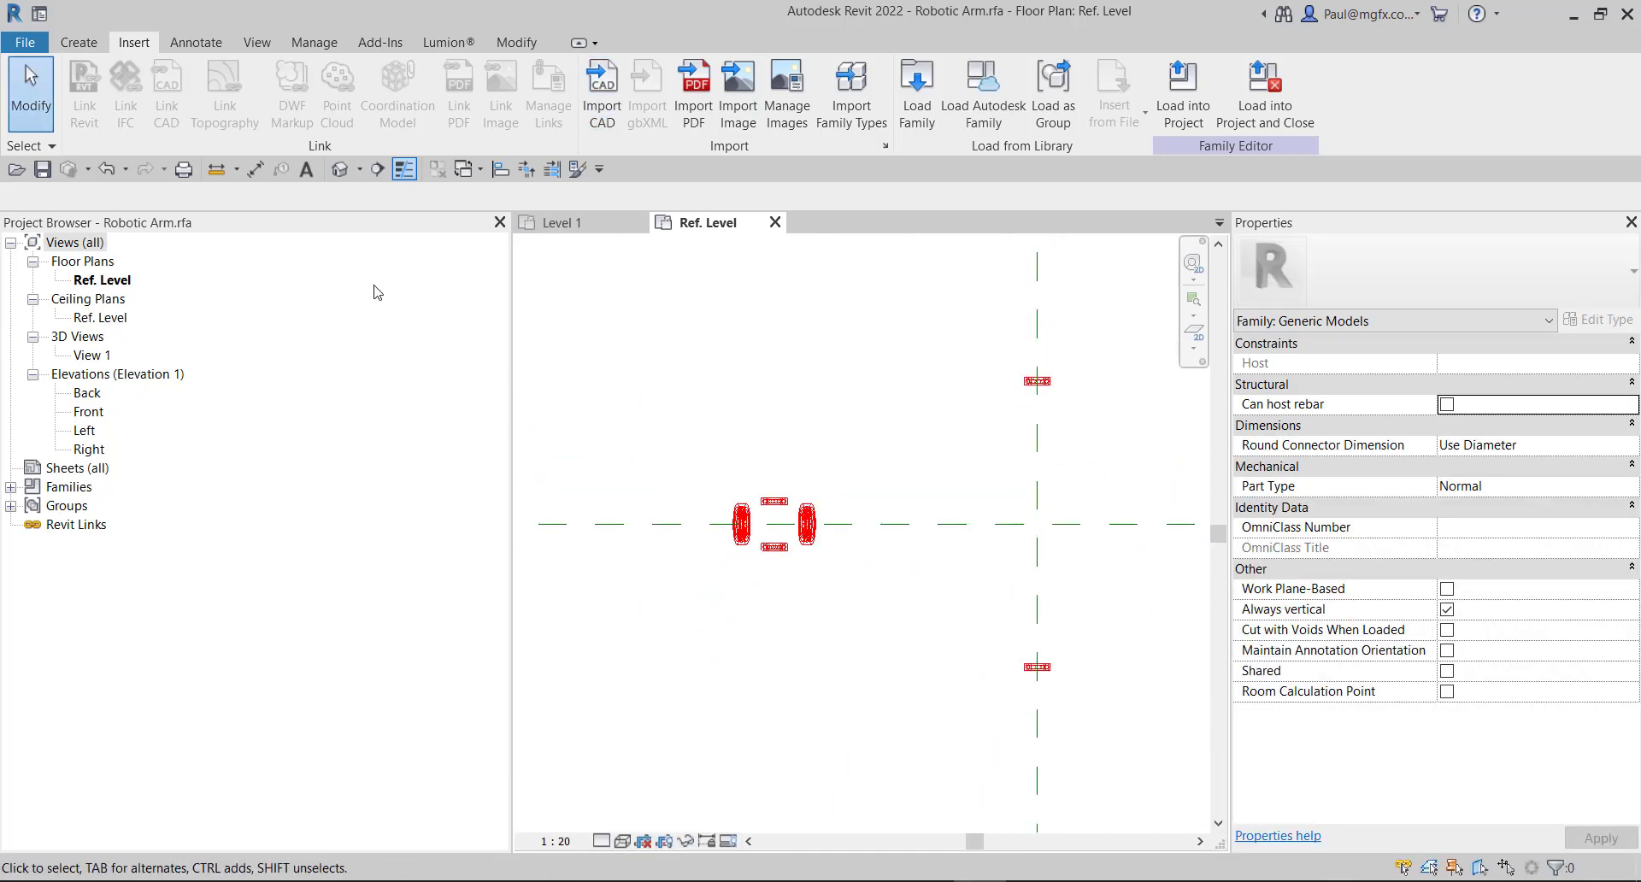
pyautogui.click(340, 168)
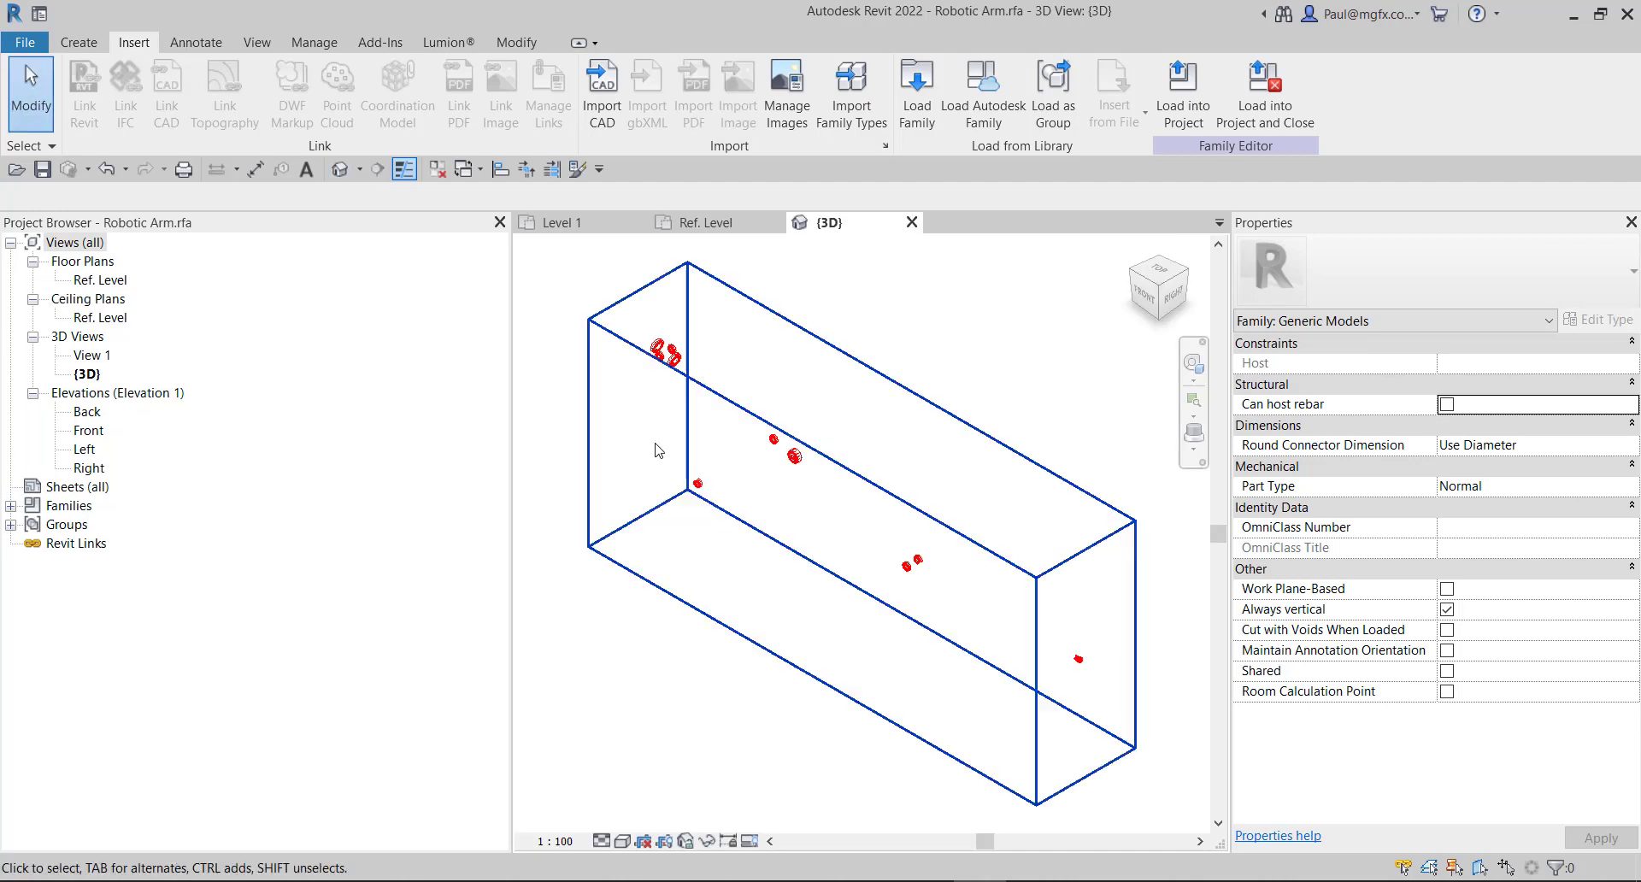
pyautogui.scroll(5, 659, 373)
pyautogui.keyDown('shift'); pyautogui.moveTo(684, 376); pyautogui.dragTo(769, 437, button='middle'); pyautogui.keyUp('shift')
pyautogui.scroll(4, 785, 446)
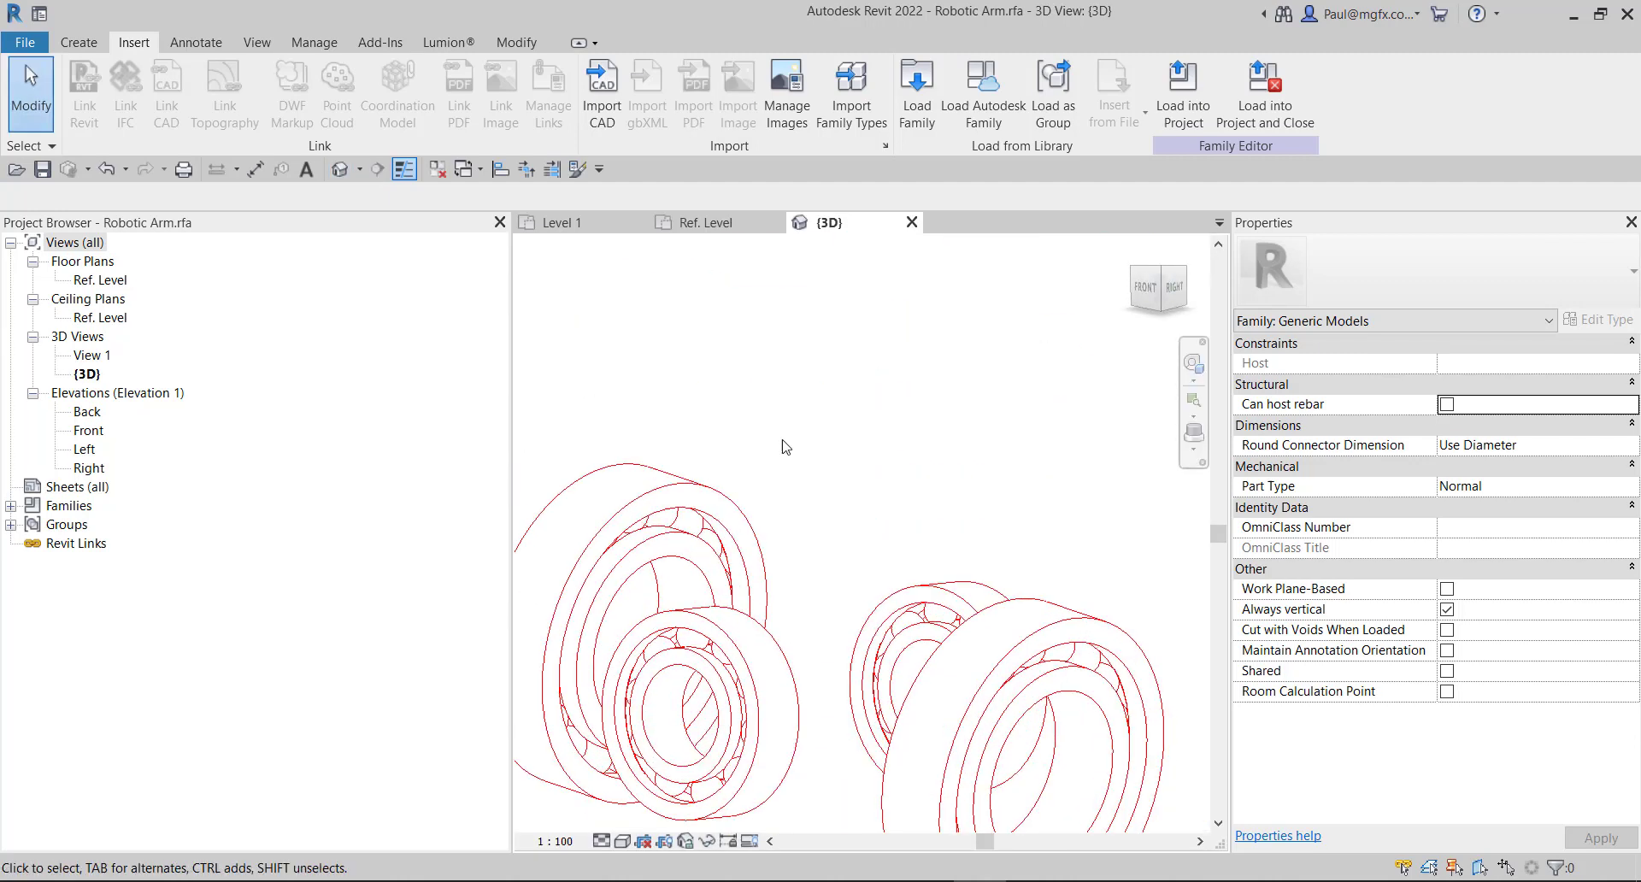
pyautogui.scroll(-5, 760, 466)
pyautogui.scroll(3, 747, 481)
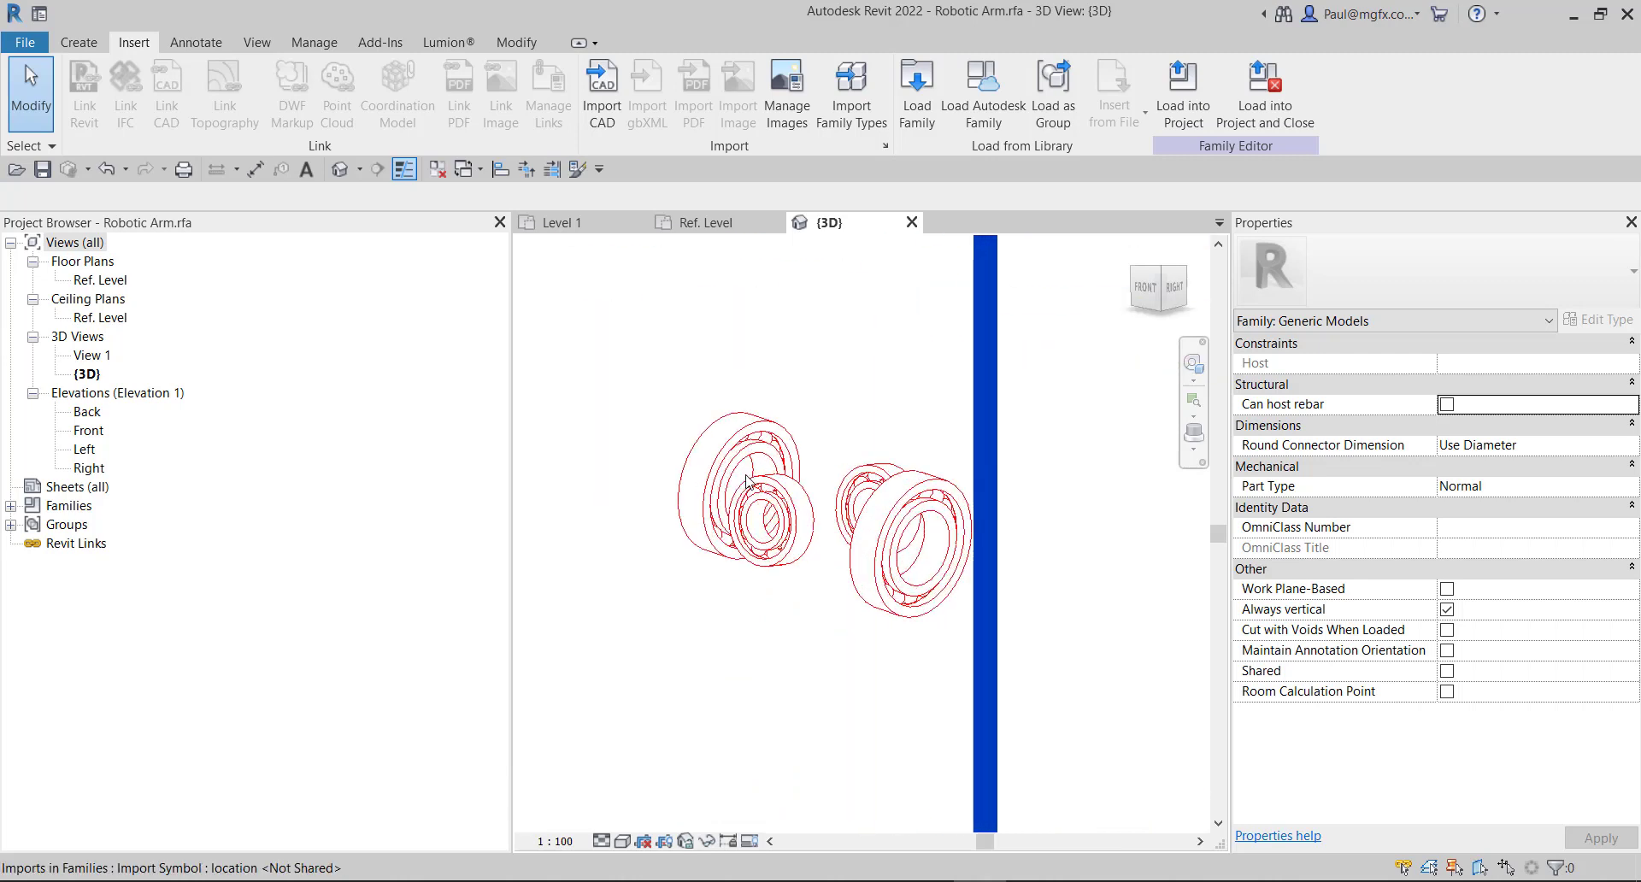
pyautogui.scroll(3, 746, 480)
# Explode the imported INSIDE.dwg bearings into family geometry.
pyautogui.click(752, 441)
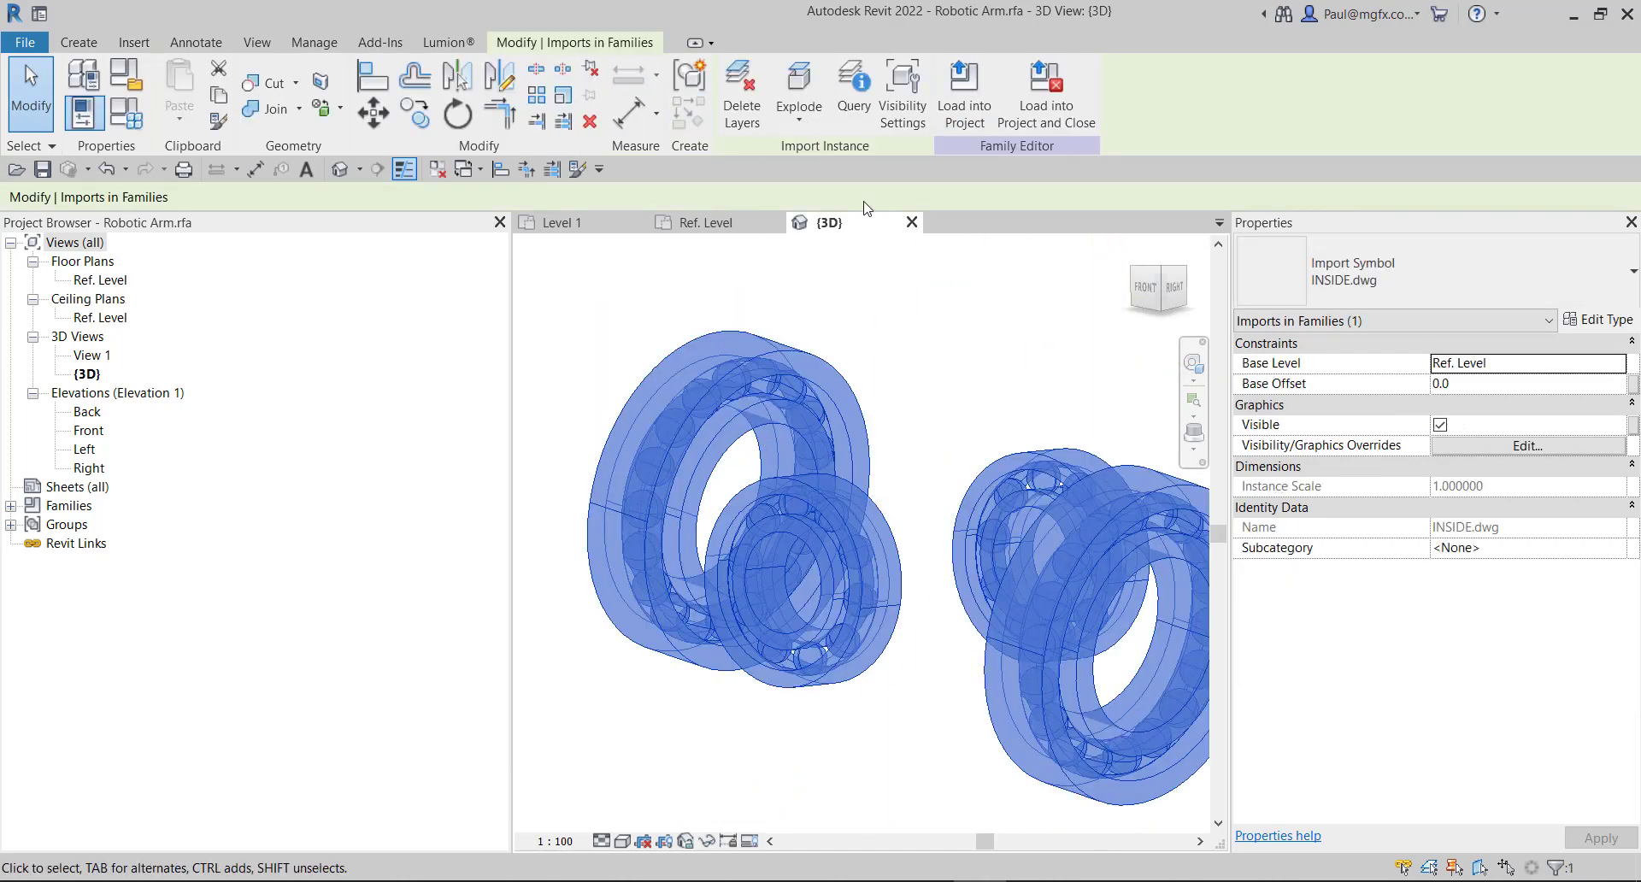
pyautogui.click(799, 113)
pyautogui.click(763, 202)
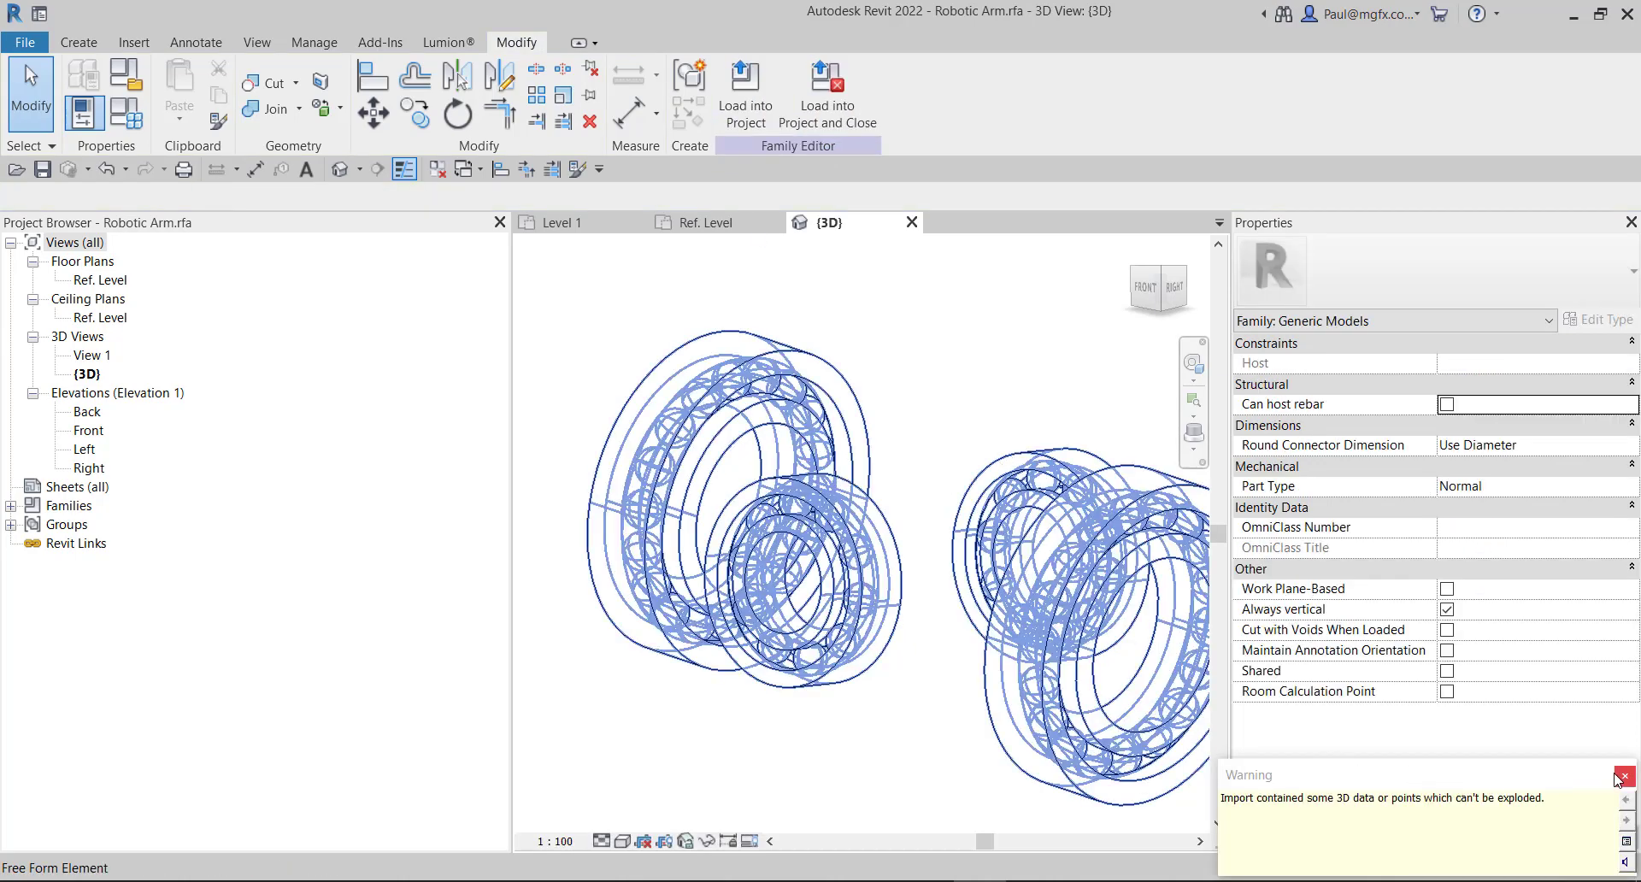
pyautogui.click(1623, 776)
# Select the exploded free form bearings and examine their extent and their material and subcategory properties.
pyautogui.scroll(-3, 788, 693)
pyautogui.keyDown('shift'); pyautogui.moveTo(774, 675); pyautogui.dragTo(801, 597, button='middle'); pyautogui.keyUp('shift')
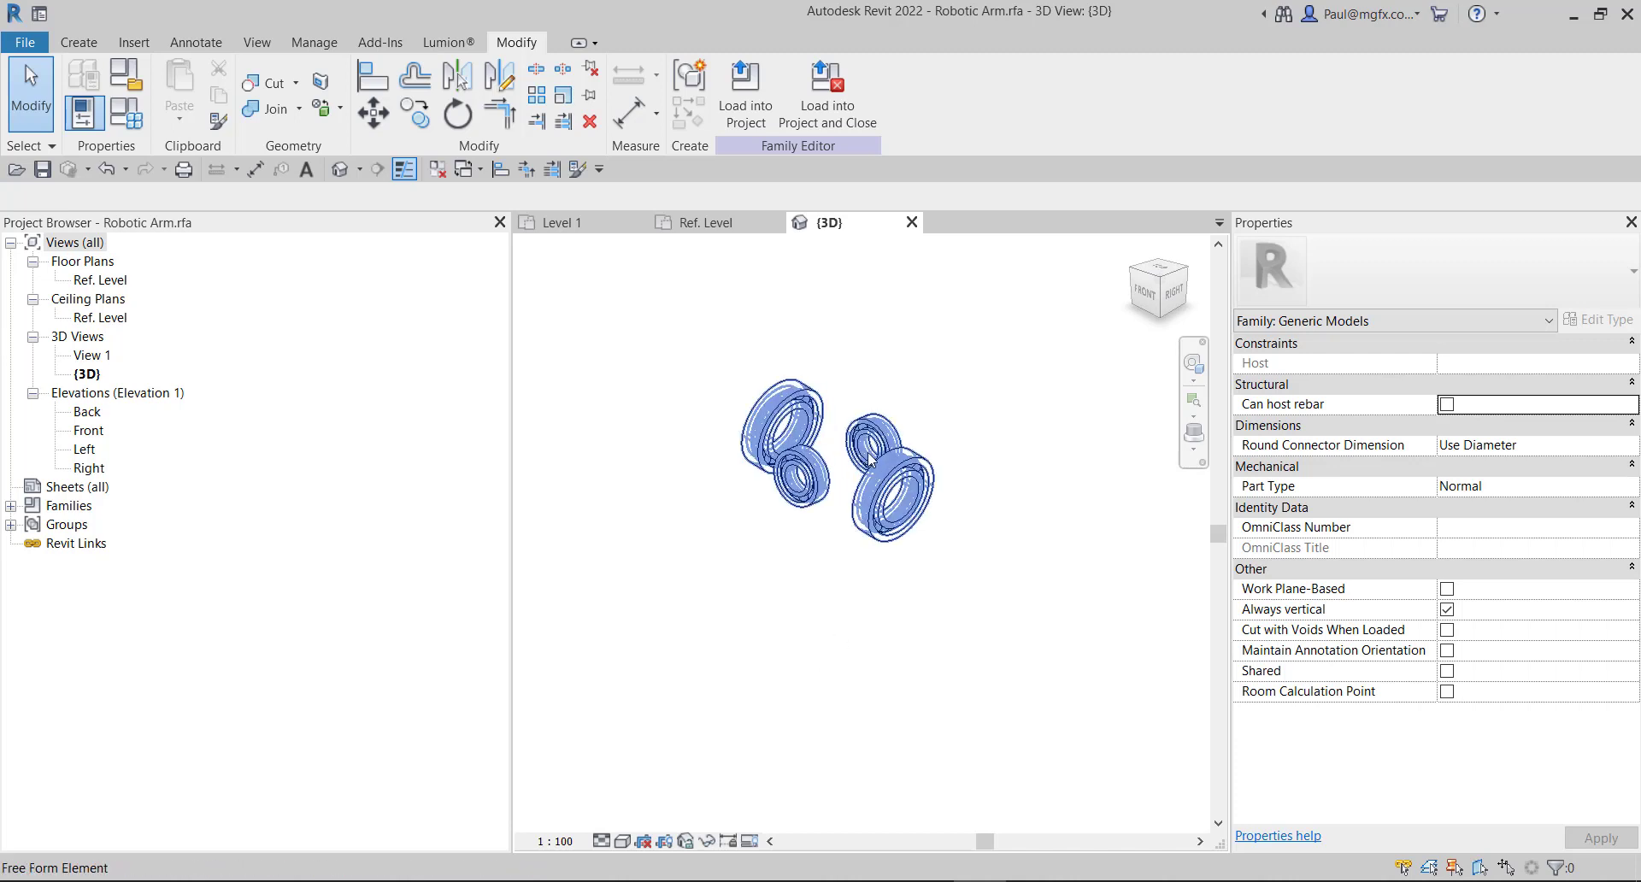
pyautogui.click(870, 459)
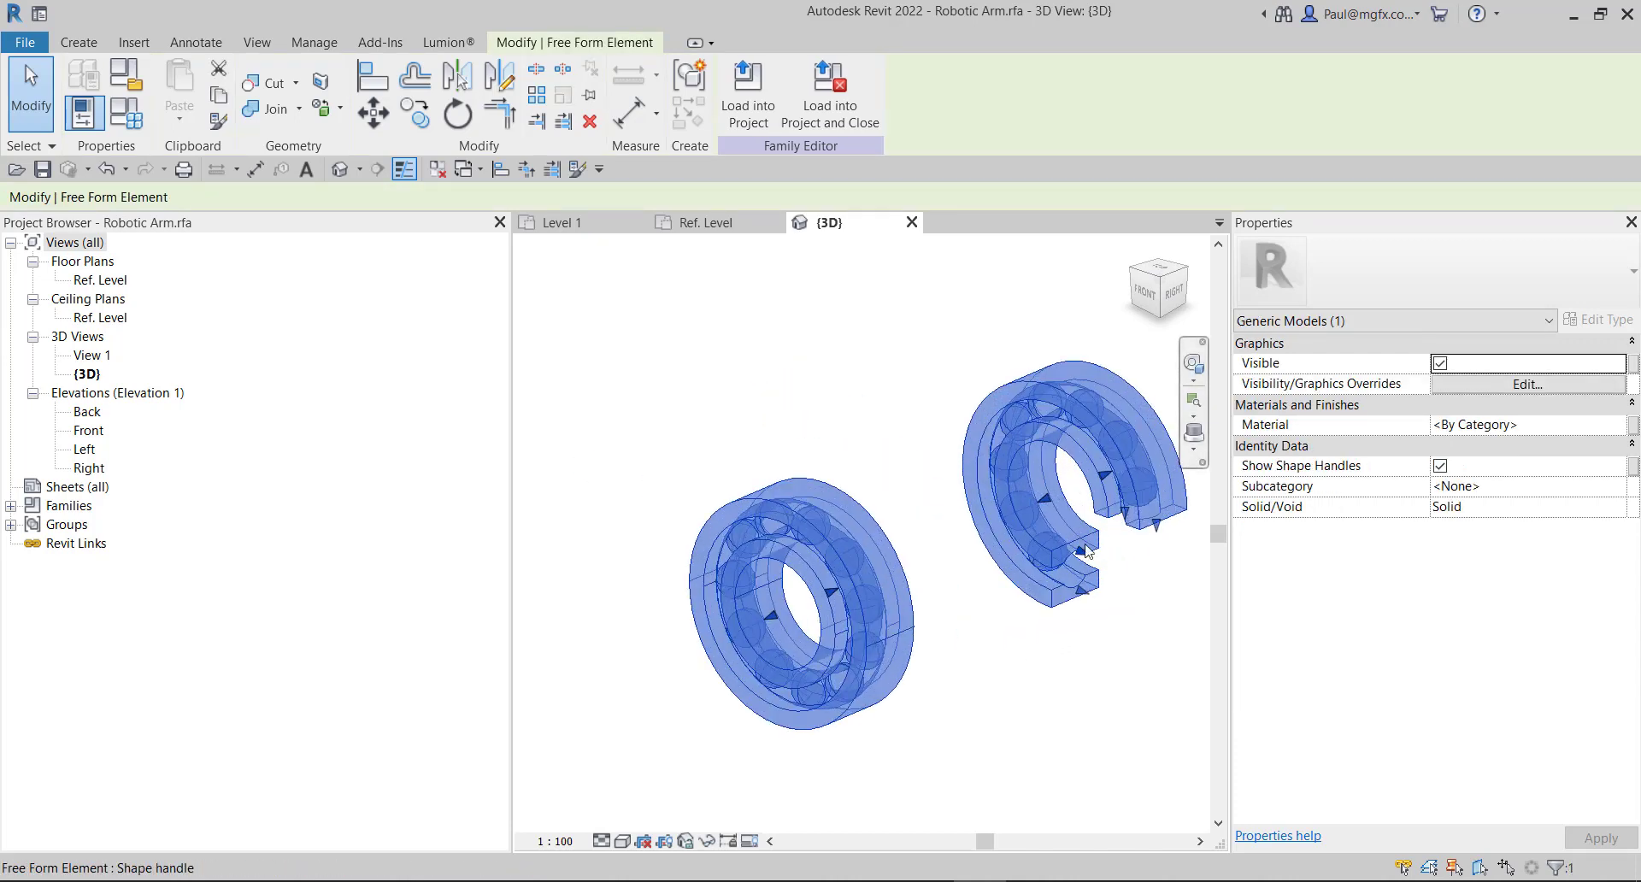
pyautogui.scroll(-3, 740, 418)
pyautogui.moveTo(740, 417); pyautogui.dragTo(978, 597, button='middle')
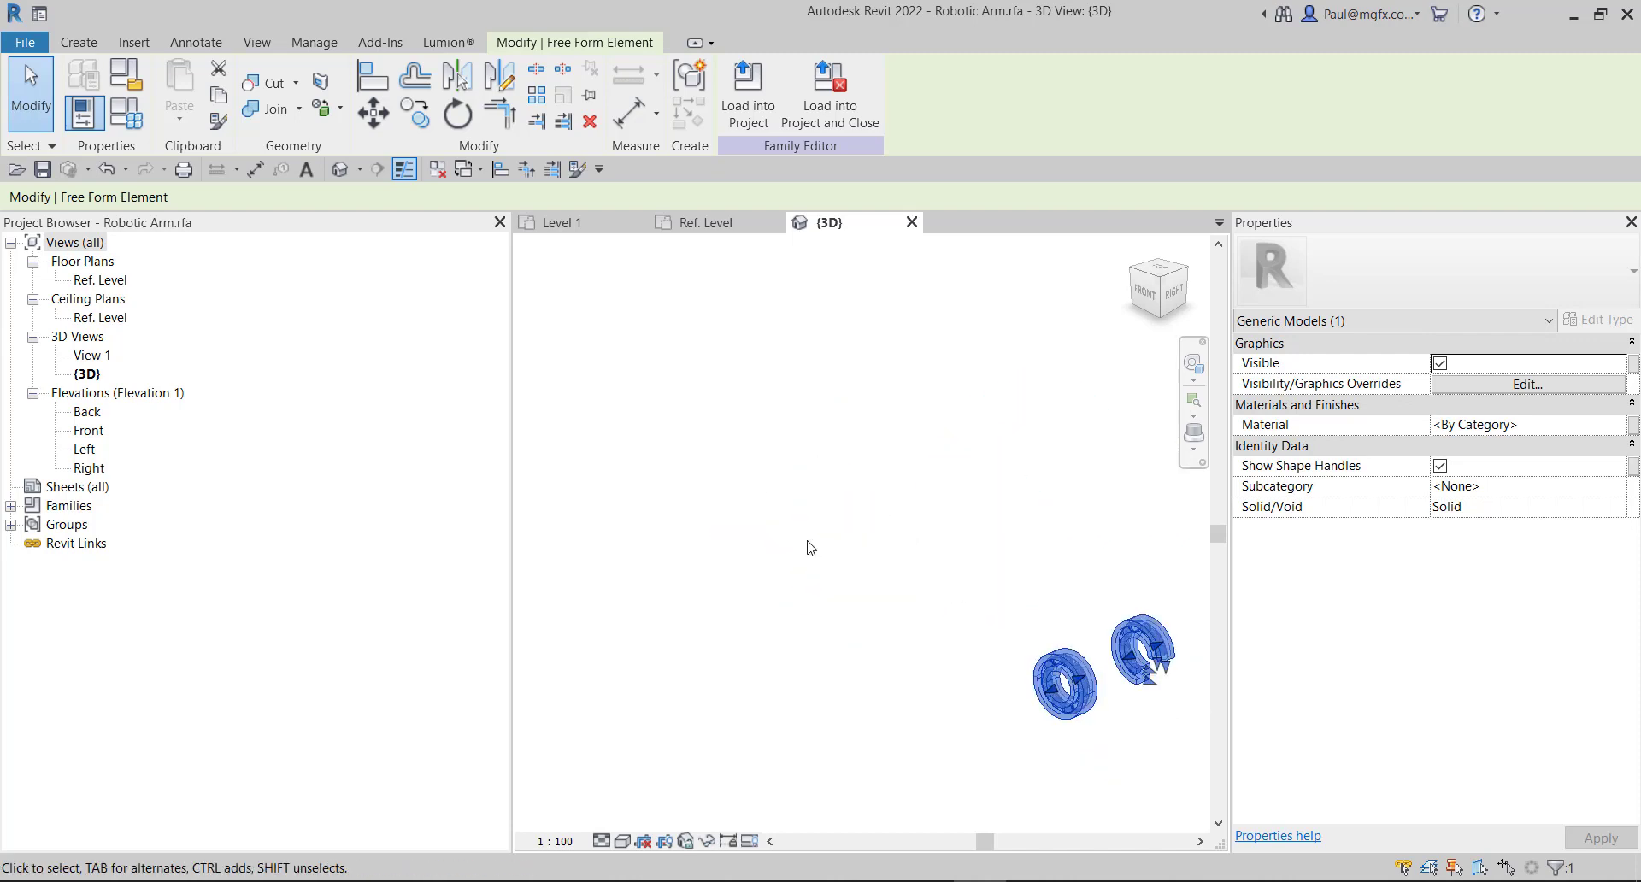
pyautogui.scroll(-2, 855, 546)
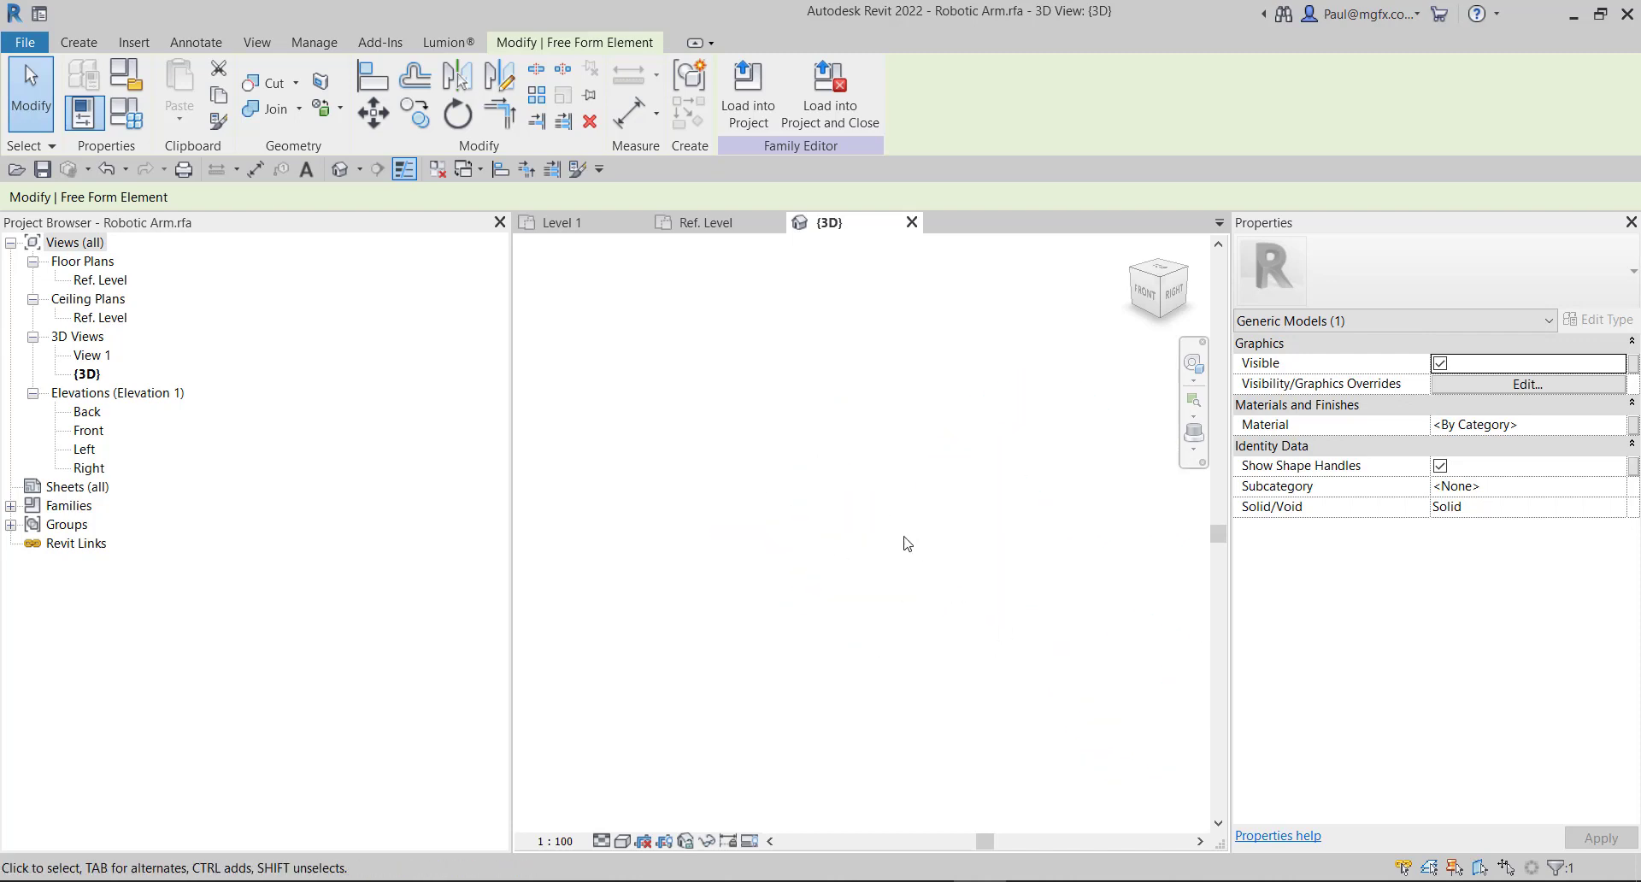
pyautogui.click(1582, 429)
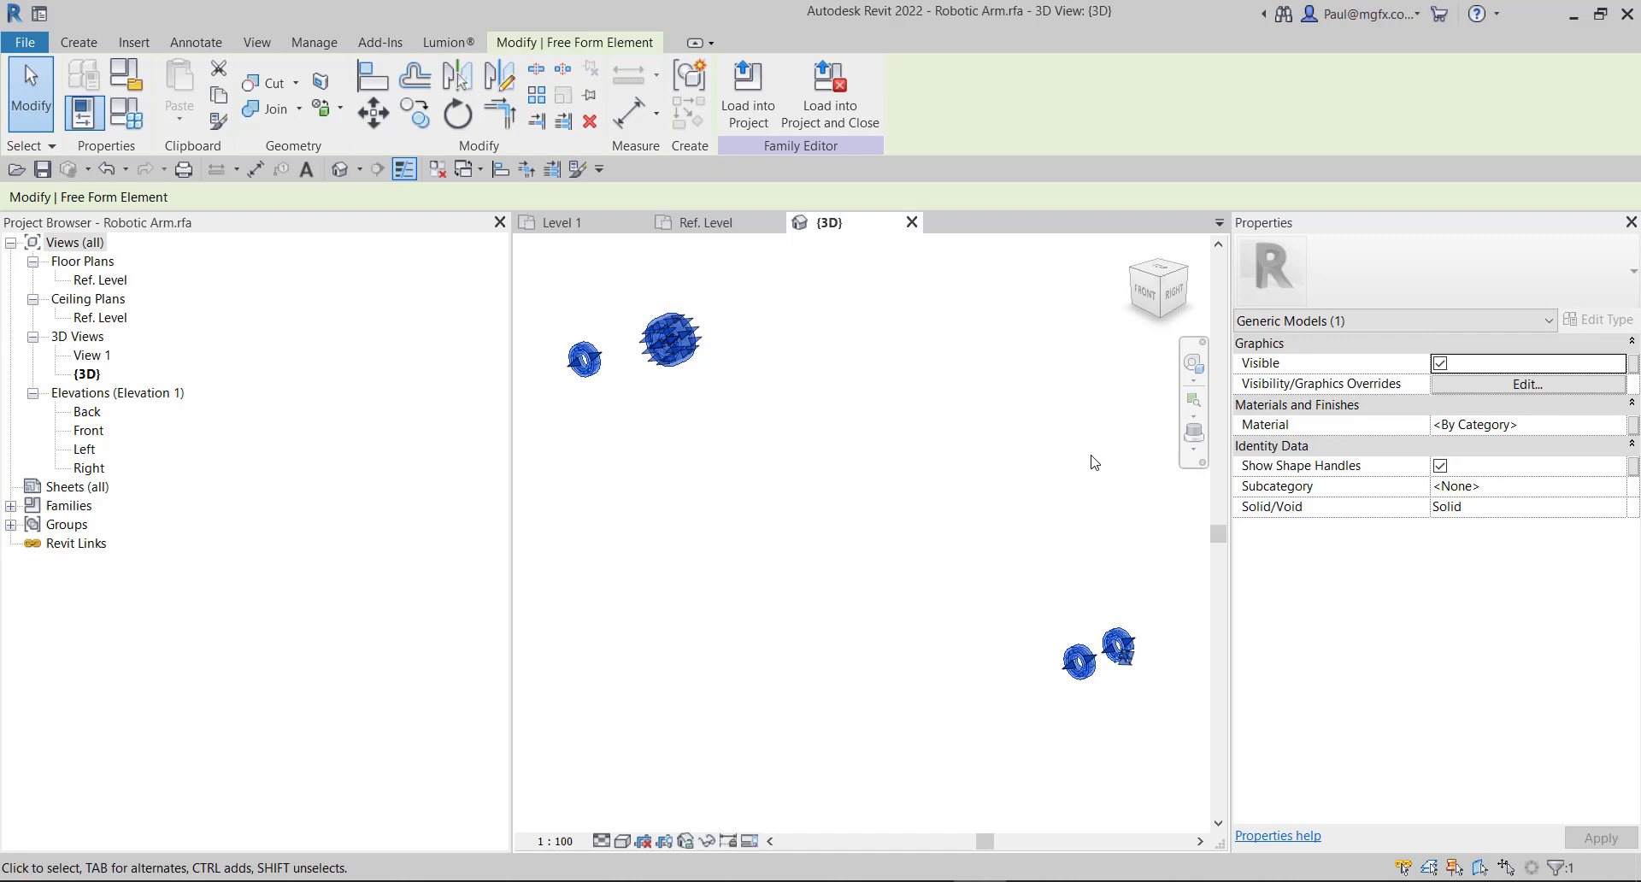
pyautogui.keyDown('shift'); pyautogui.moveTo(901, 623); pyautogui.dragTo(827, 537, button='middle'); pyautogui.keyUp('shift')
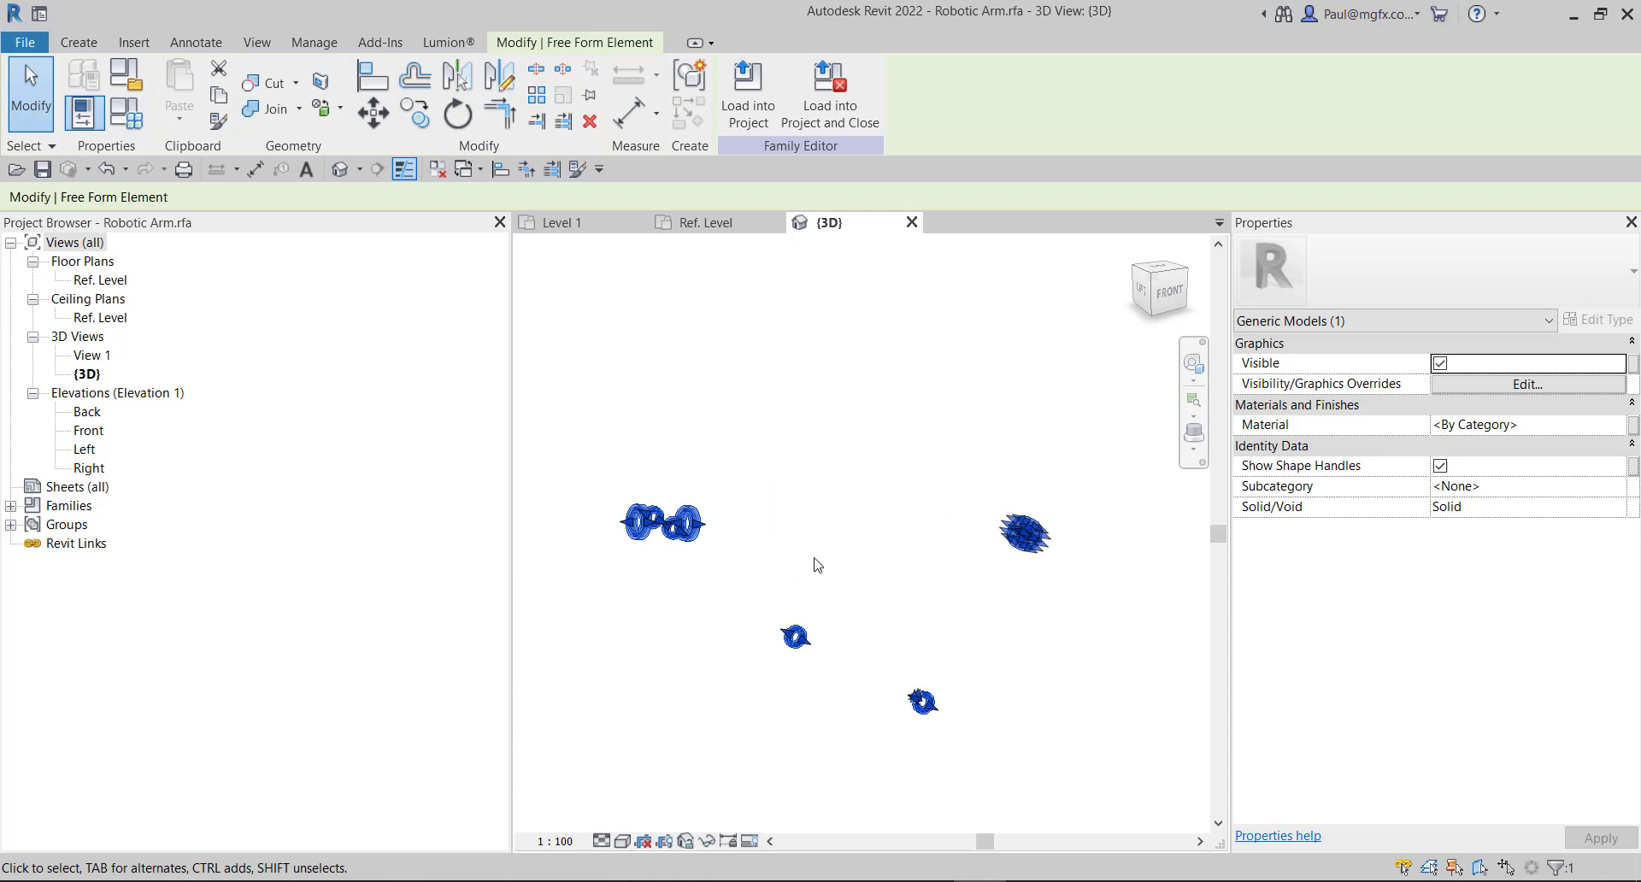
pyautogui.click(779, 566)
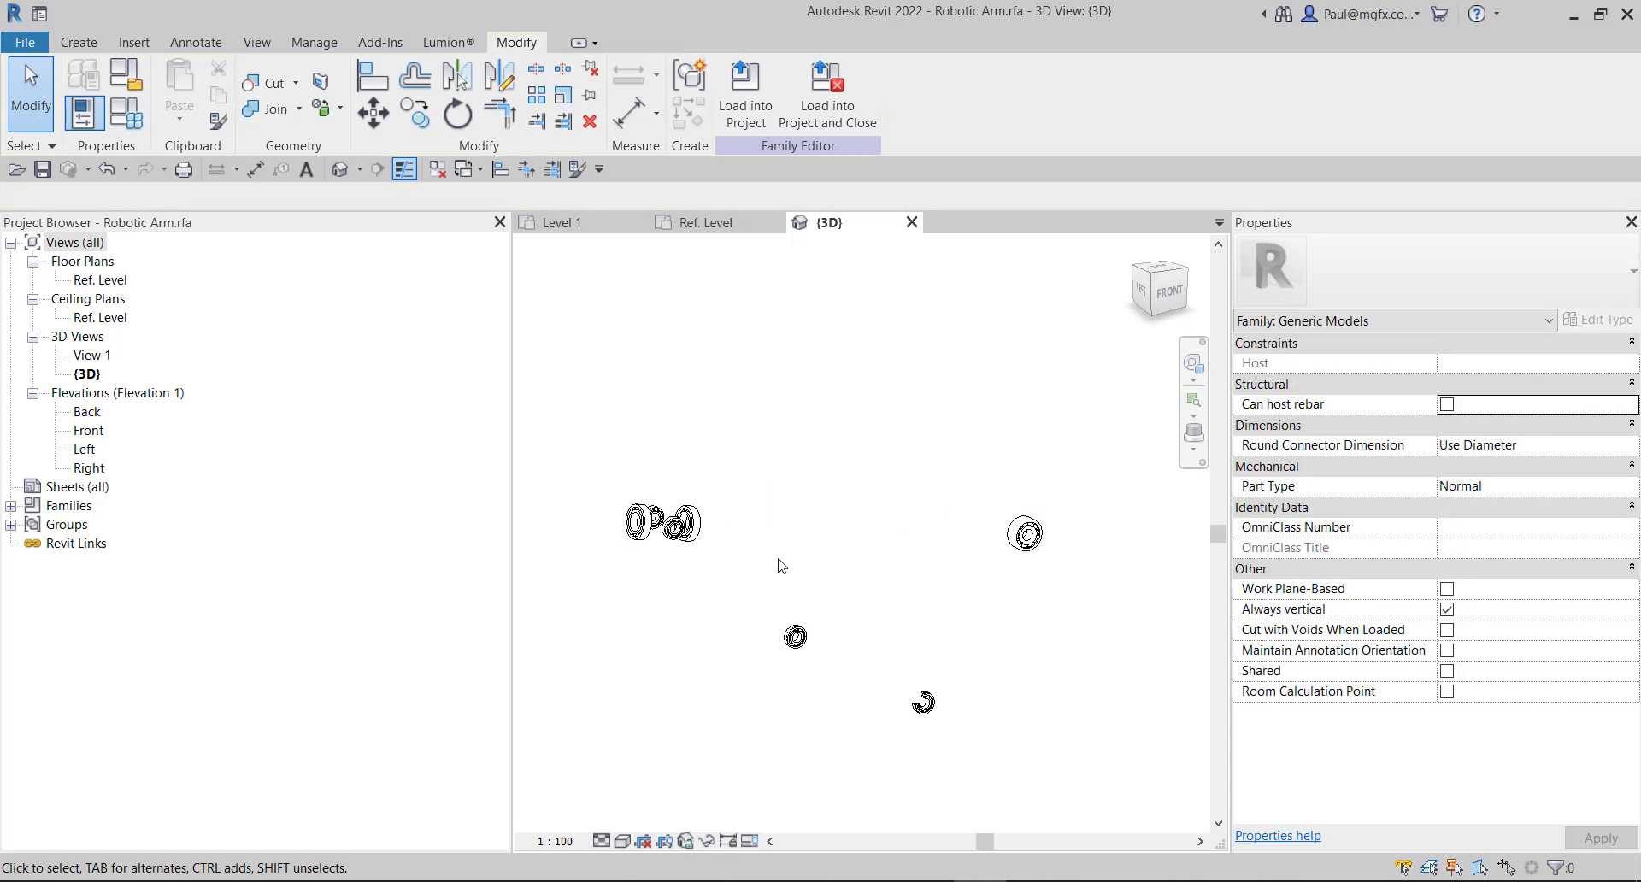
# Check the model categories and subcategories in the 3D view's Visibility/Graphic Overrides without changing anything.
pyautogui.press('v')
pyautogui.press('g')
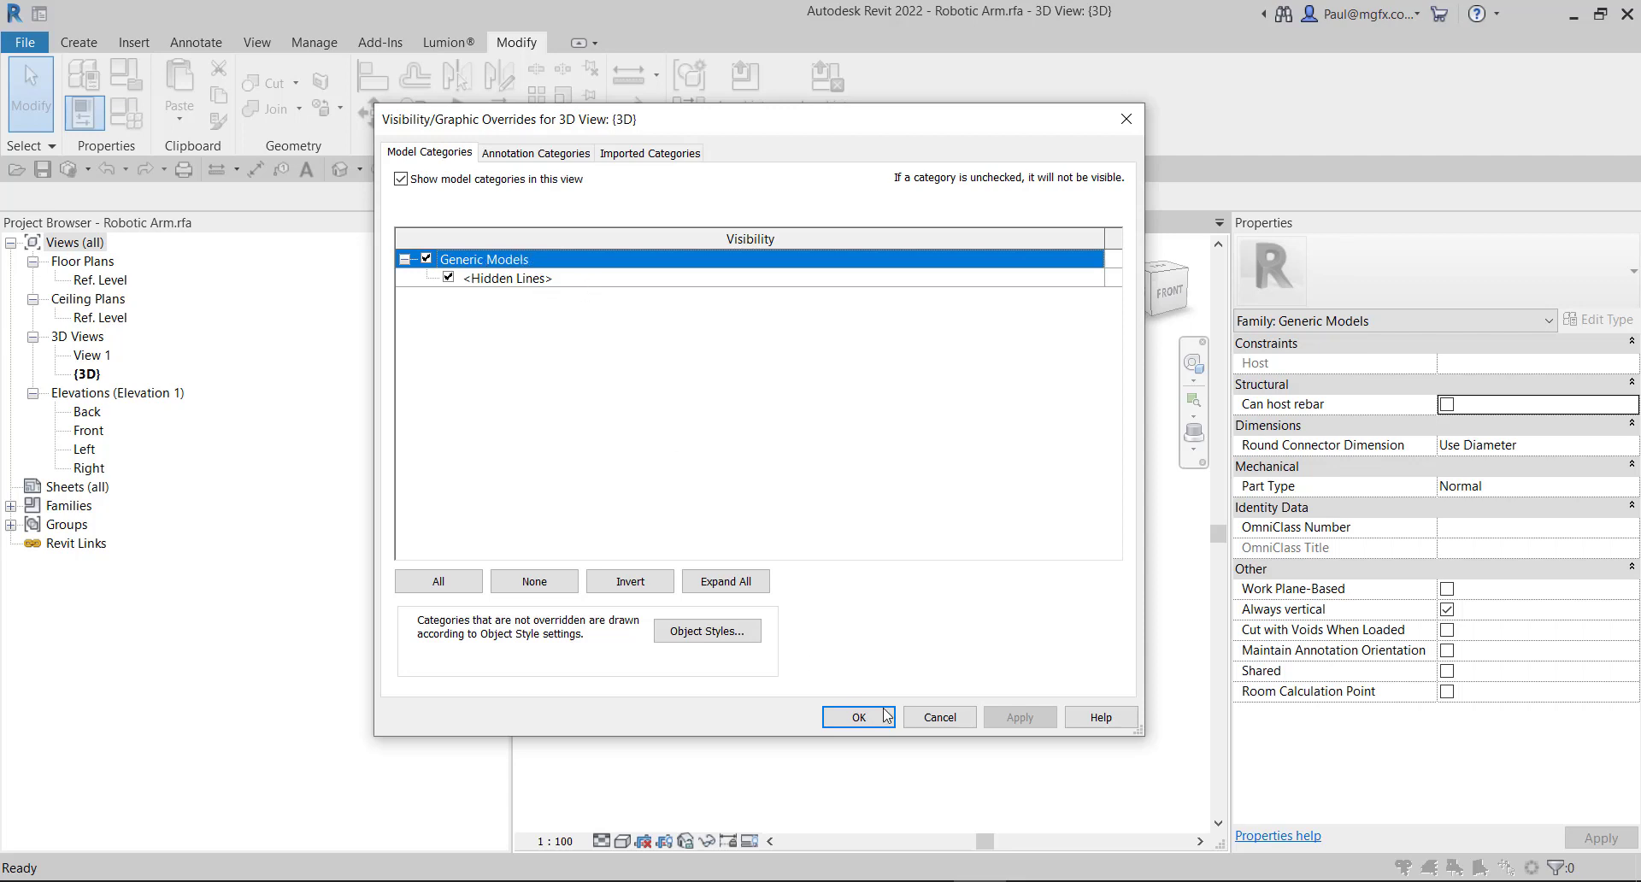
pyautogui.click(939, 718)
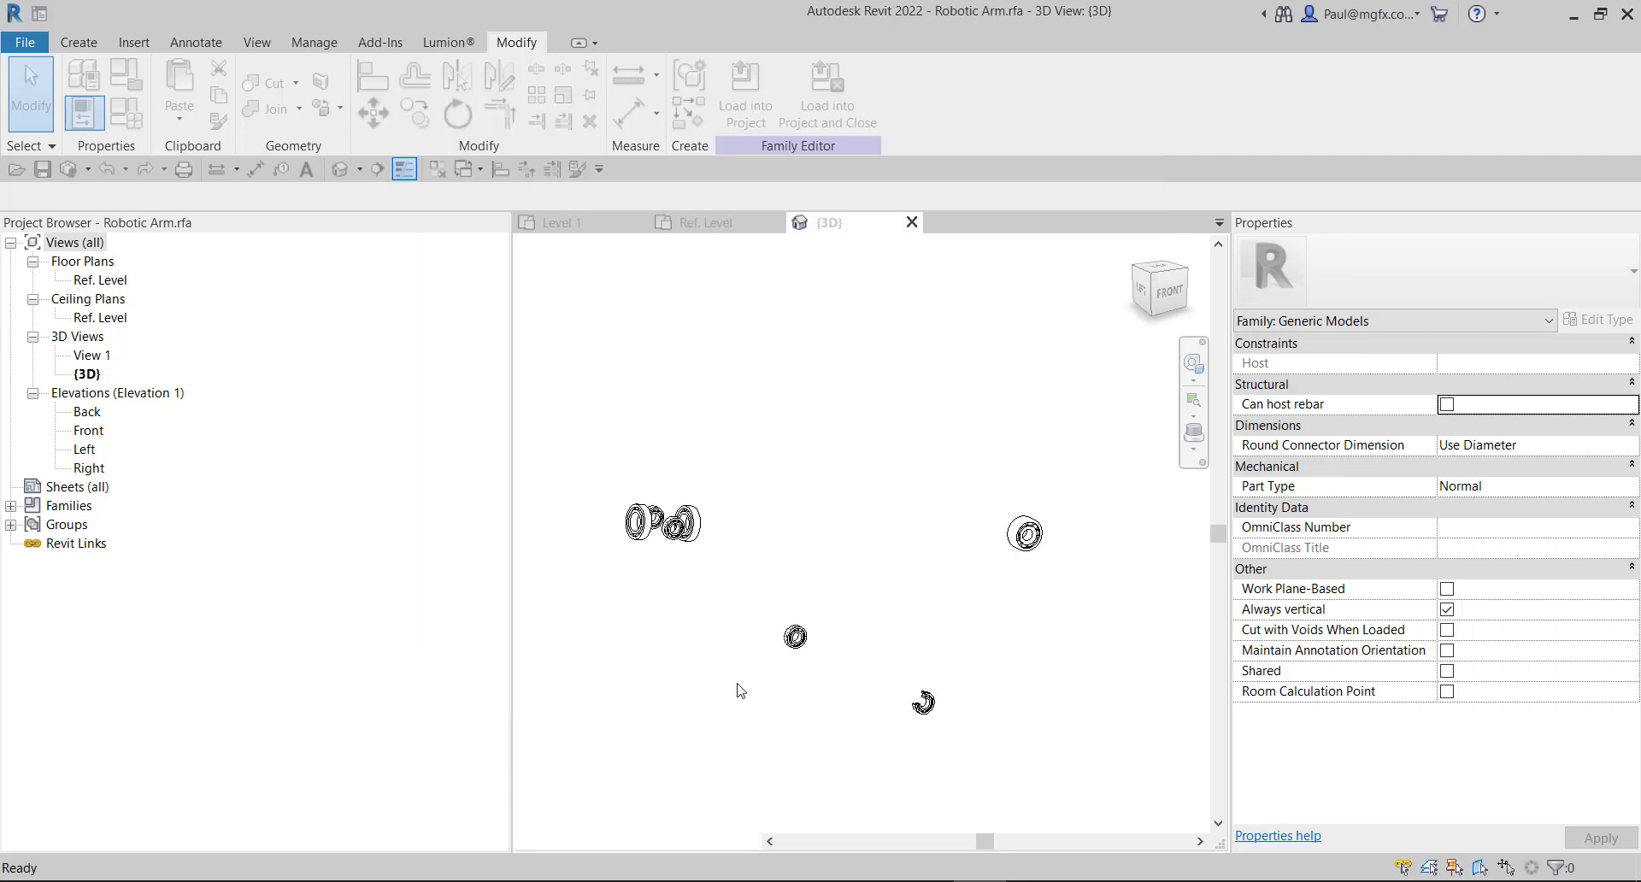
pyautogui.scroll(-2, 778, 584)
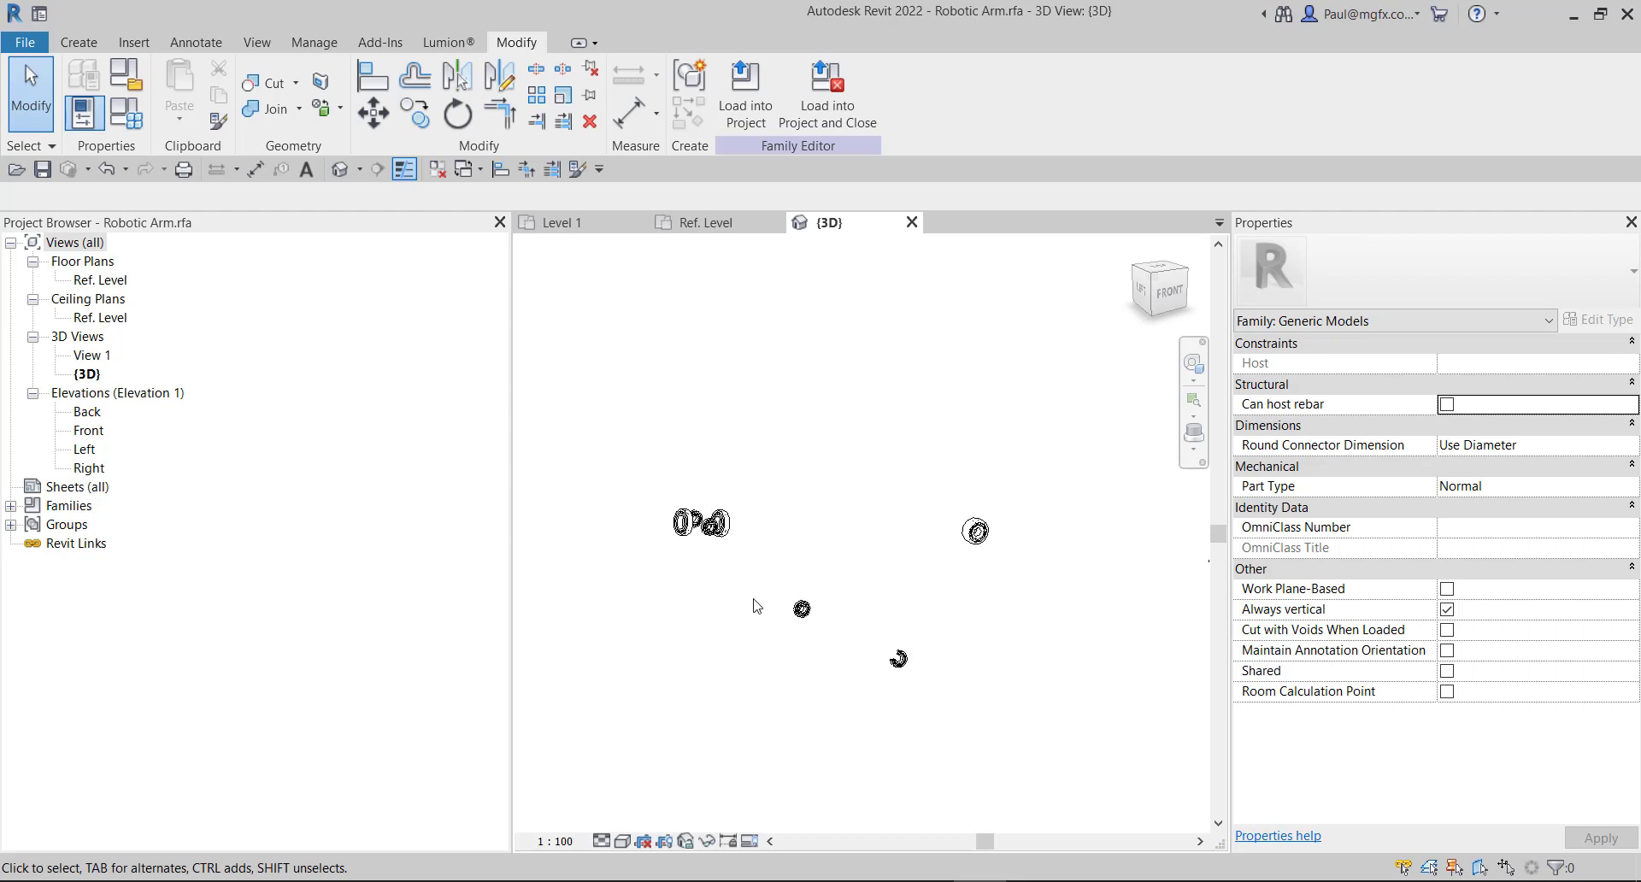
pyautogui.keyDown('shift'); pyautogui.moveTo(827, 513); pyautogui.dragTo(812, 528, button='middle'); pyautogui.keyUp('shift')
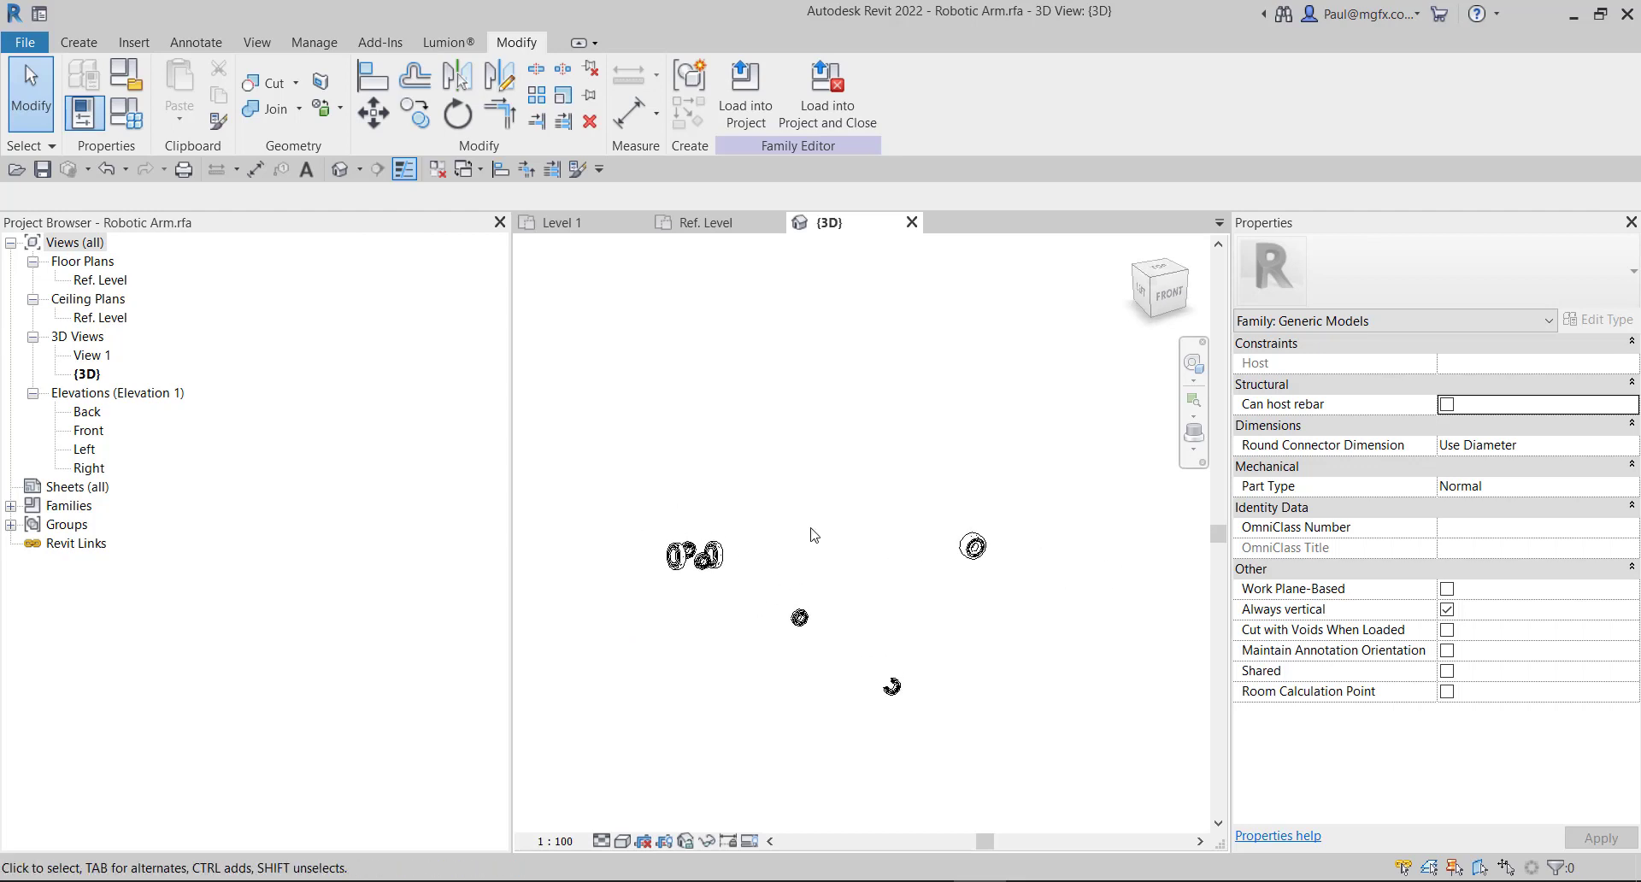
pyautogui.scroll(2, 756, 598)
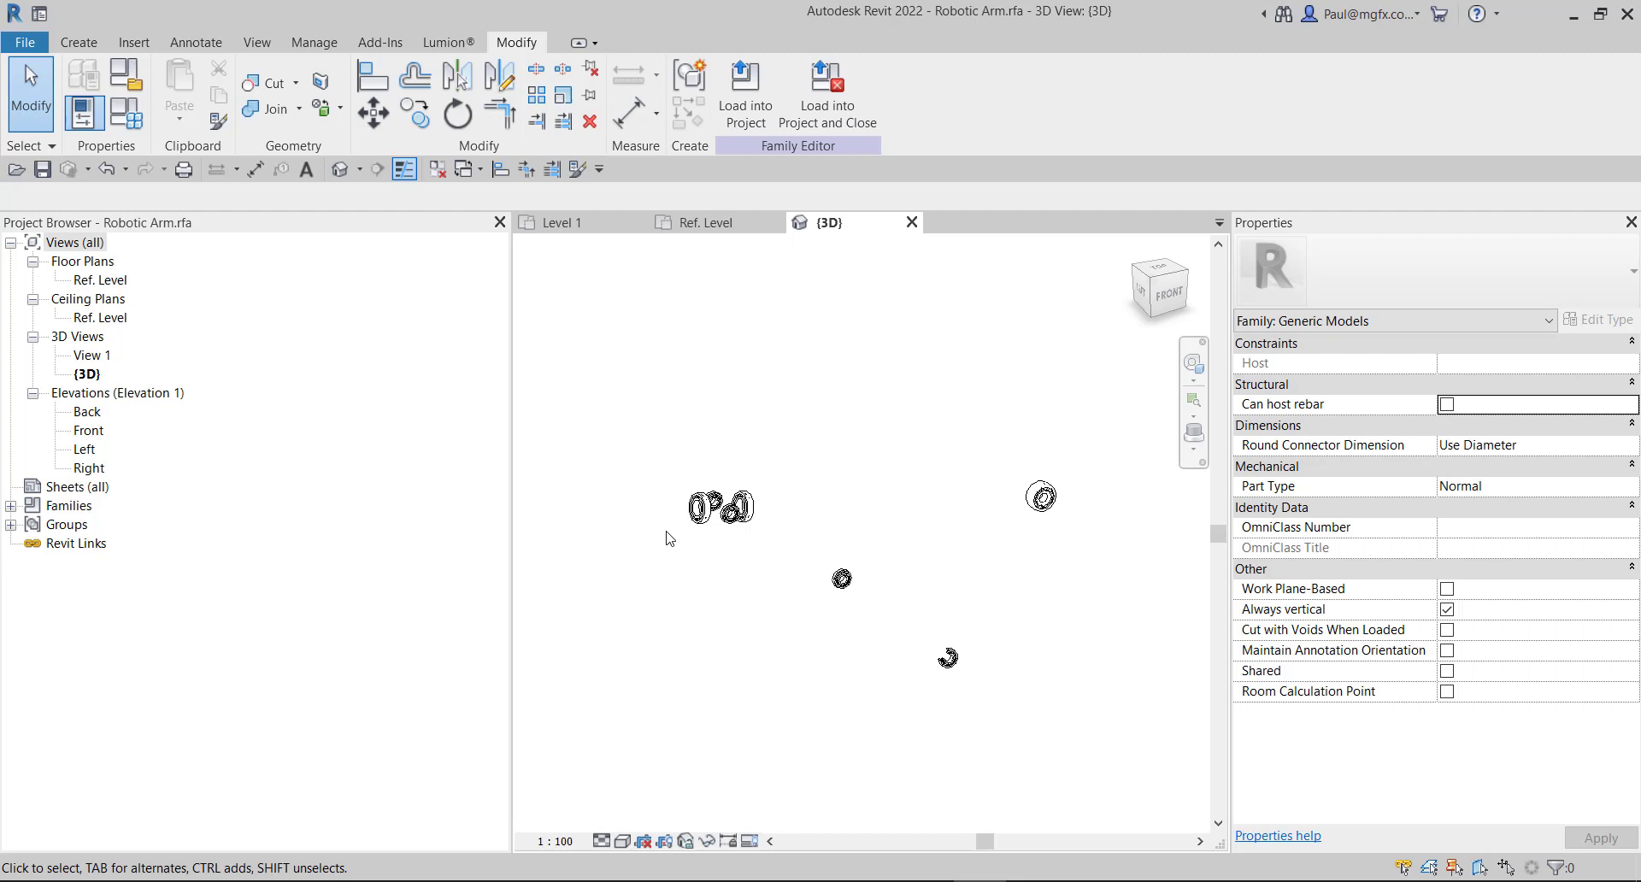
pyautogui.scroll(3, 718, 538)
pyautogui.moveTo(828, 601)
pyautogui.keyDown('shift'); pyautogui.mouseDown(button='middle')
pyautogui.moveTo(810, 613)
pyautogui.moveTo(794, 587)
pyautogui.moveTo(751, 587)
pyautogui.moveTo(835, 558)
pyautogui.moveTo(864, 498)
pyautogui.moveTo(817, 567)
pyautogui.moveTo(858, 568)
pyautogui.moveTo(719, 511)
pyautogui.mouseUp(button='middle'); pyautogui.keyUp('shift')
pyautogui.scroll(2, 719, 510)
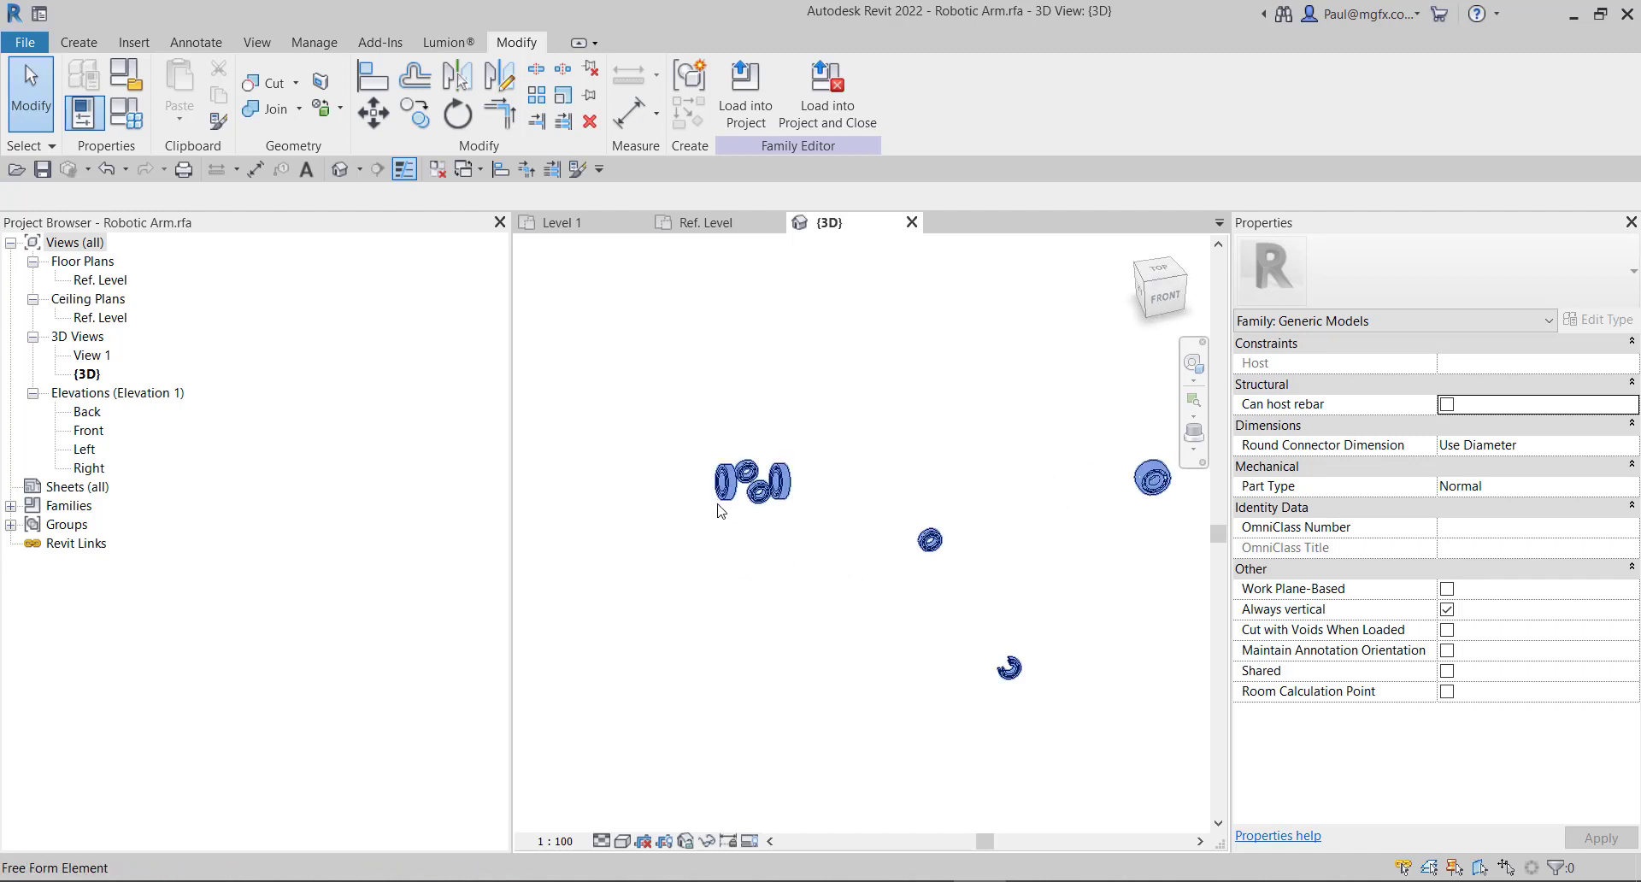
pyautogui.scroll(2, 719, 510)
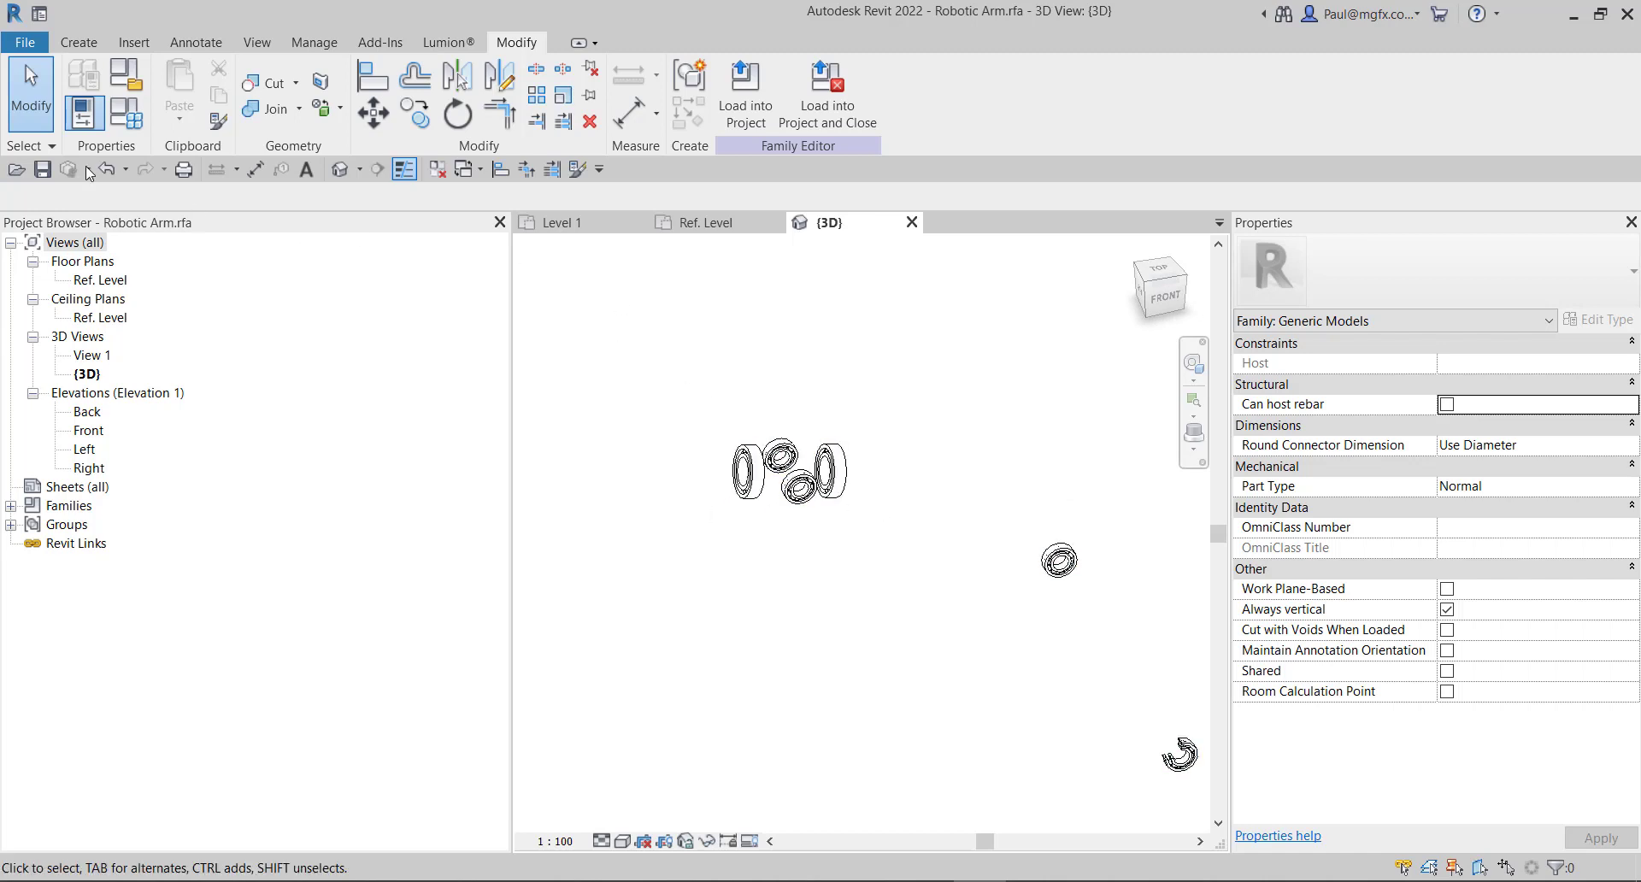
# Open the family category and parameter settings and choose Medical Equipment as the family category.
pyautogui.click(130, 83)
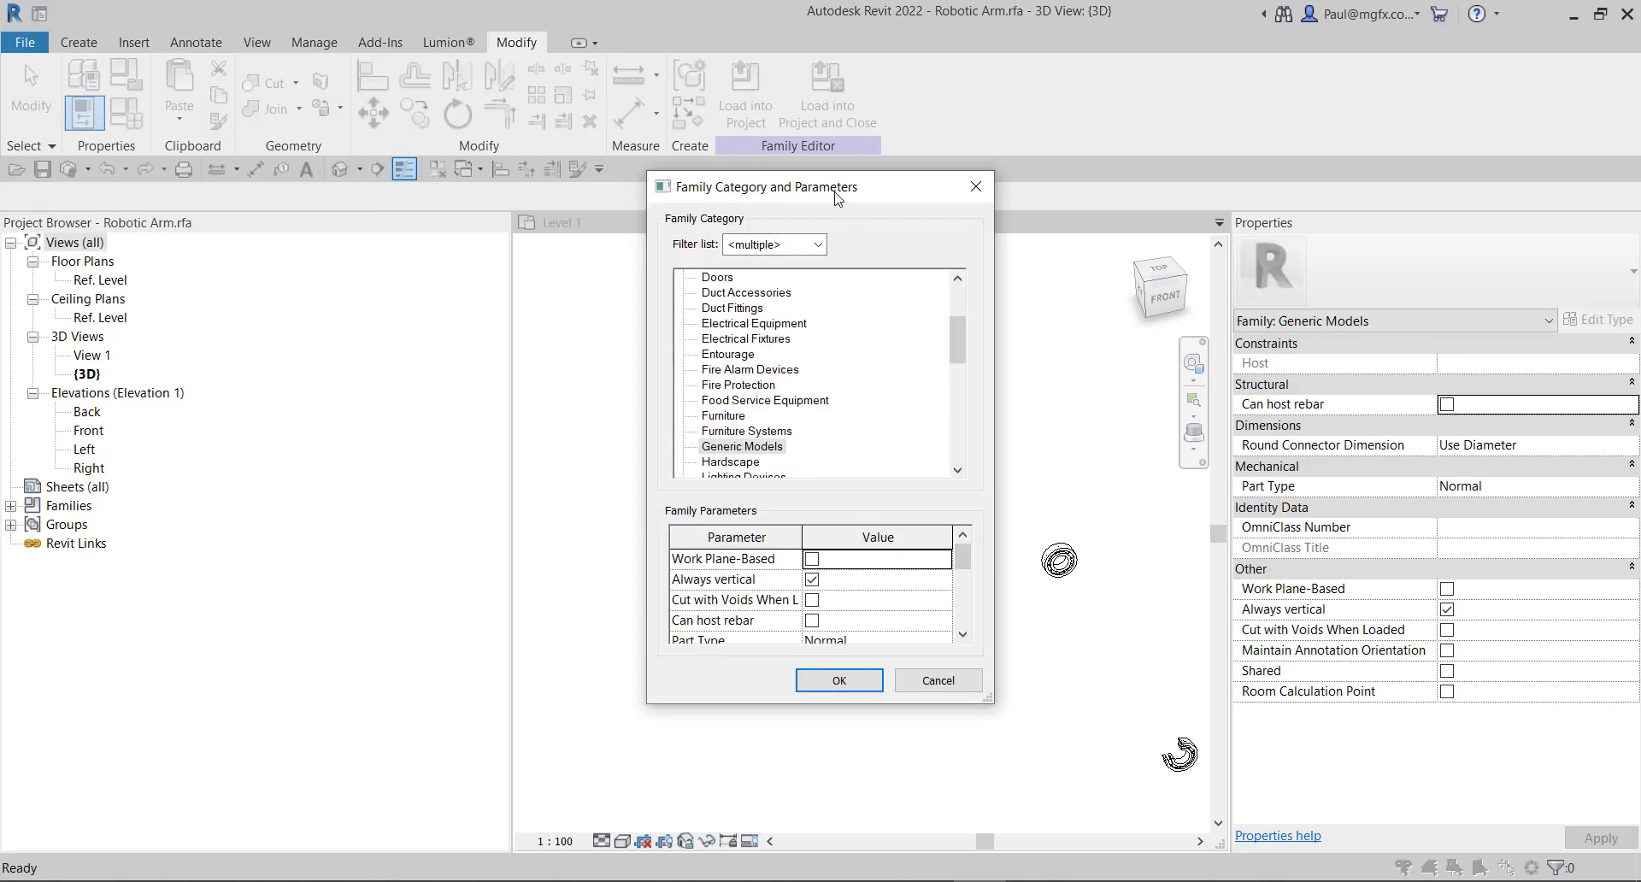
pyautogui.moveTo(838, 198); pyautogui.dragTo(762, 196)
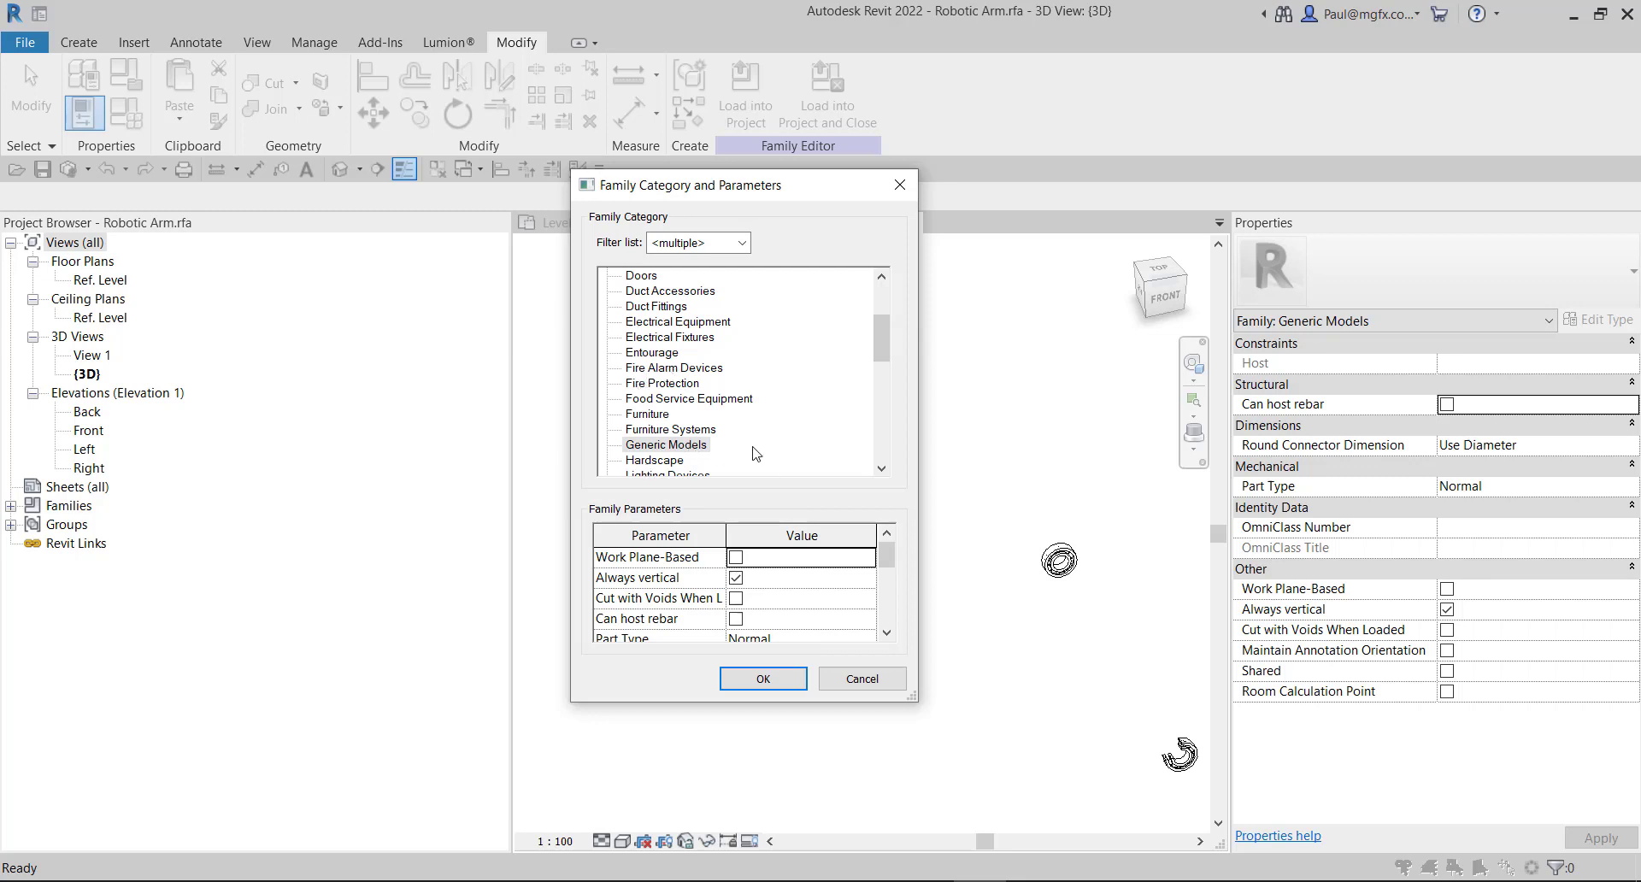
pyautogui.scroll(-2, 675, 376)
pyautogui.scroll(-1, 674, 377)
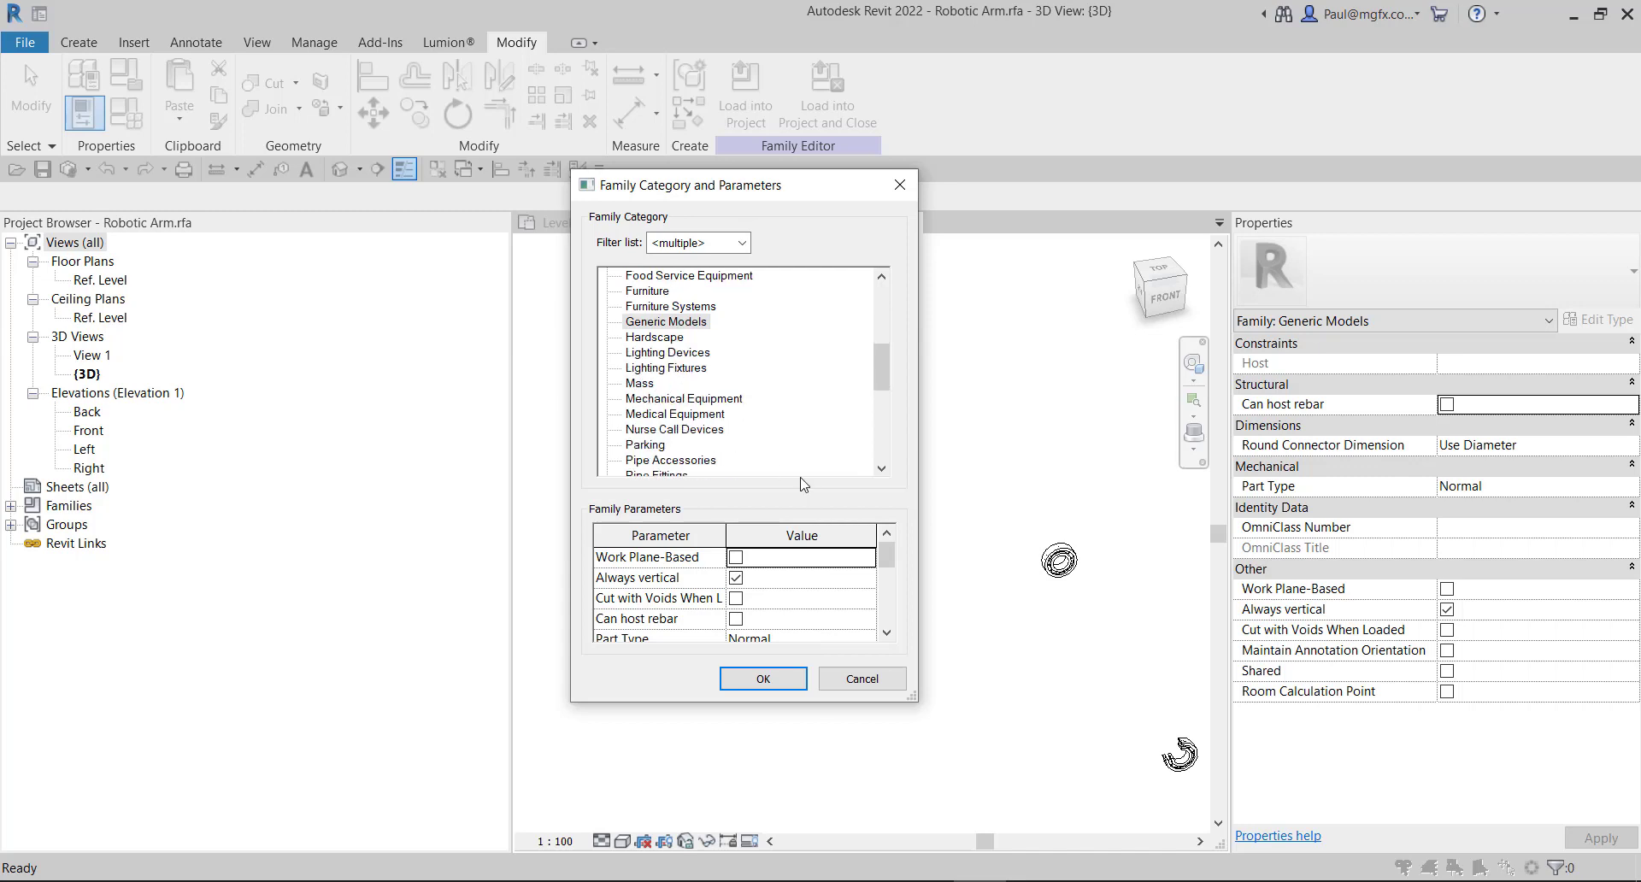
pyautogui.click(694, 415)
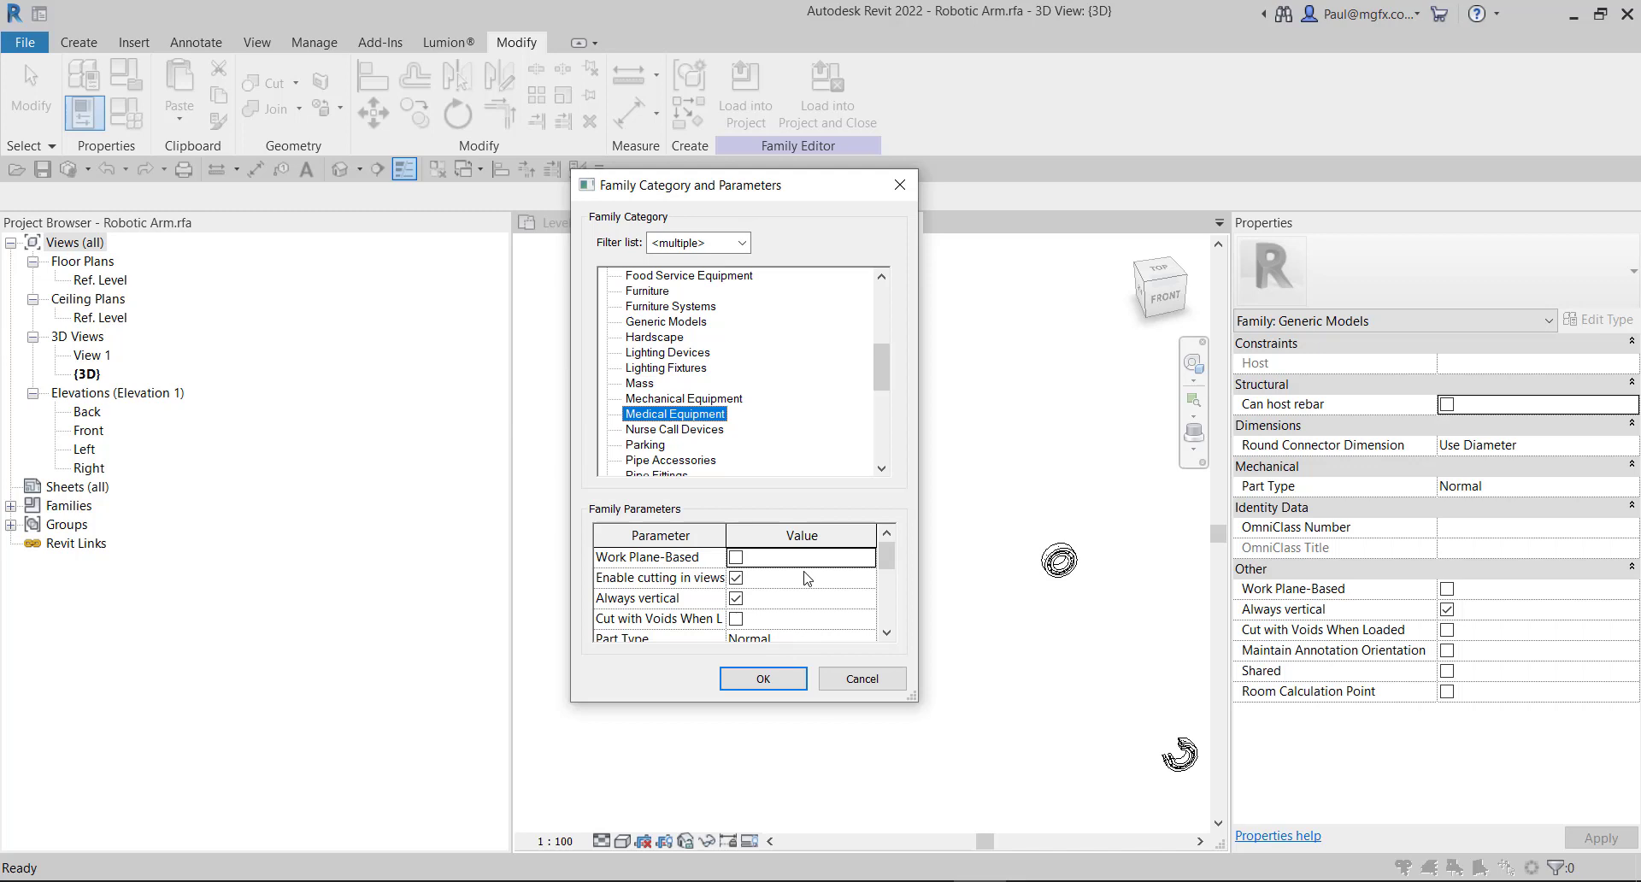
pyautogui.moveTo(708, 205); pyautogui.dragTo(650, 126)
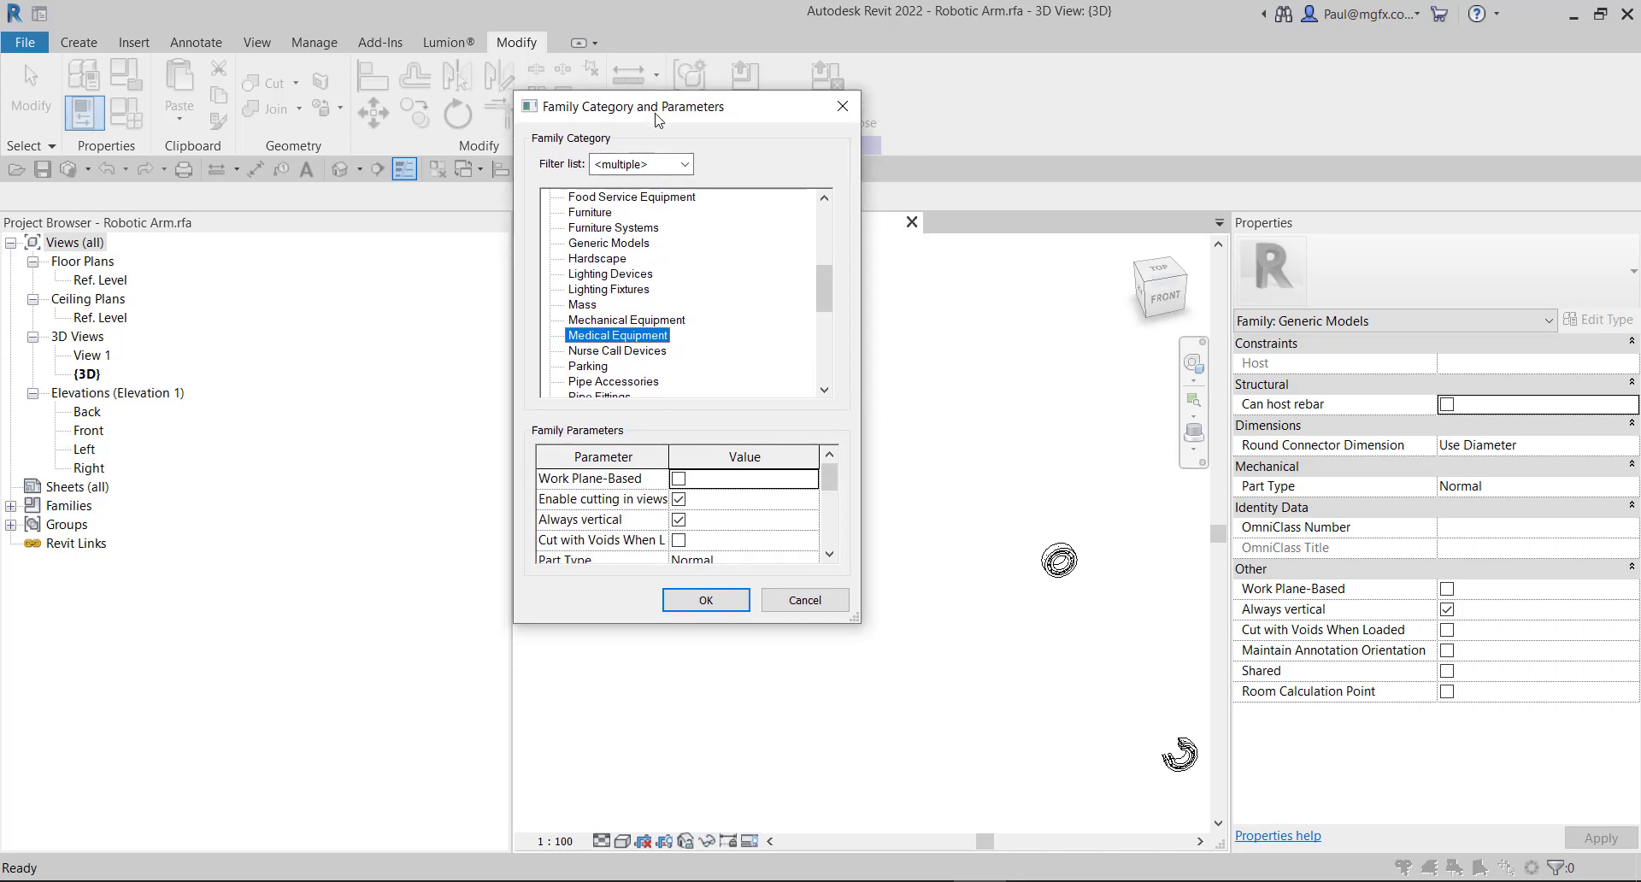
# Review the part type choices for the Medical Equipment category, keep Normal, and apply the category settings.
pyautogui.scroll(-3, 639, 485)
pyautogui.scroll(1, 637, 506)
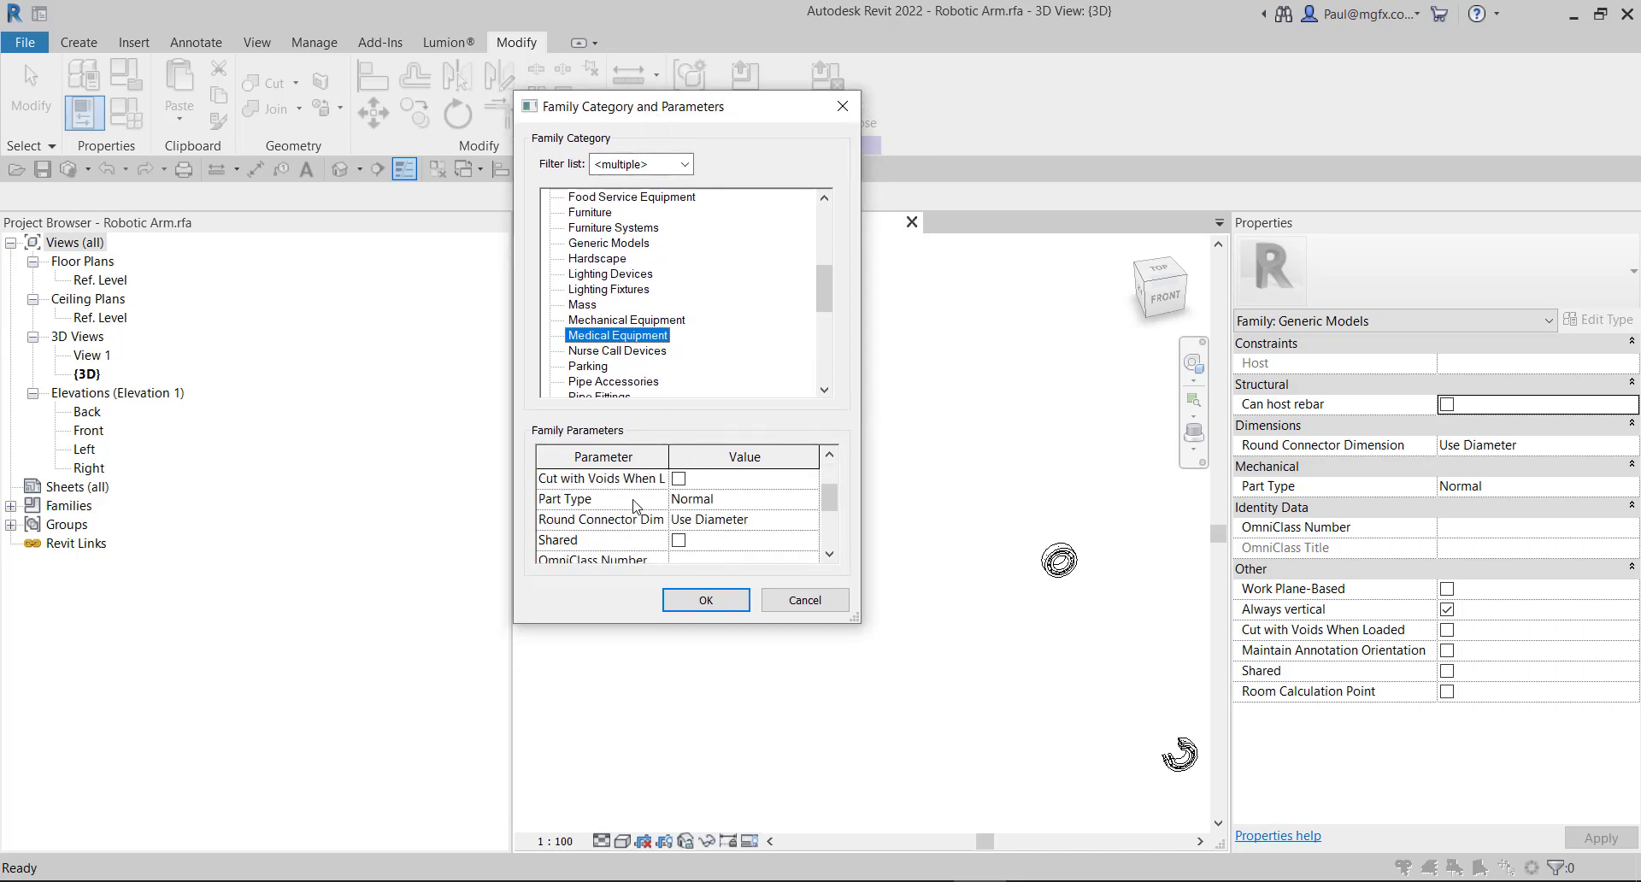
pyautogui.click(774, 500)
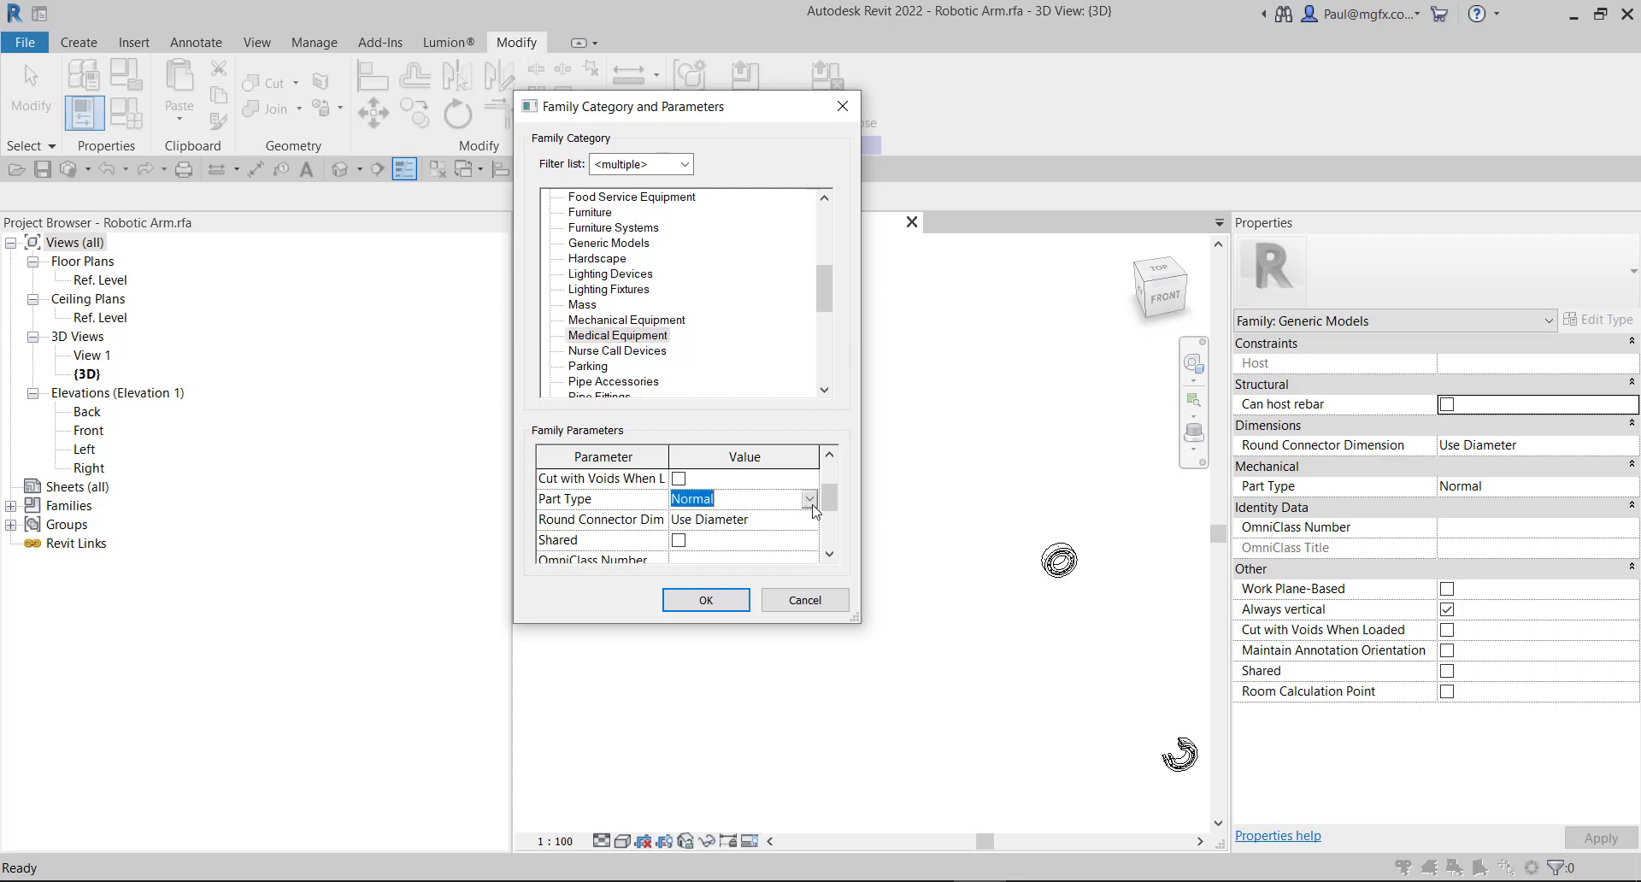
pyautogui.click(810, 501)
pyautogui.click(809, 500)
pyautogui.click(665, 340)
pyautogui.click(726, 599)
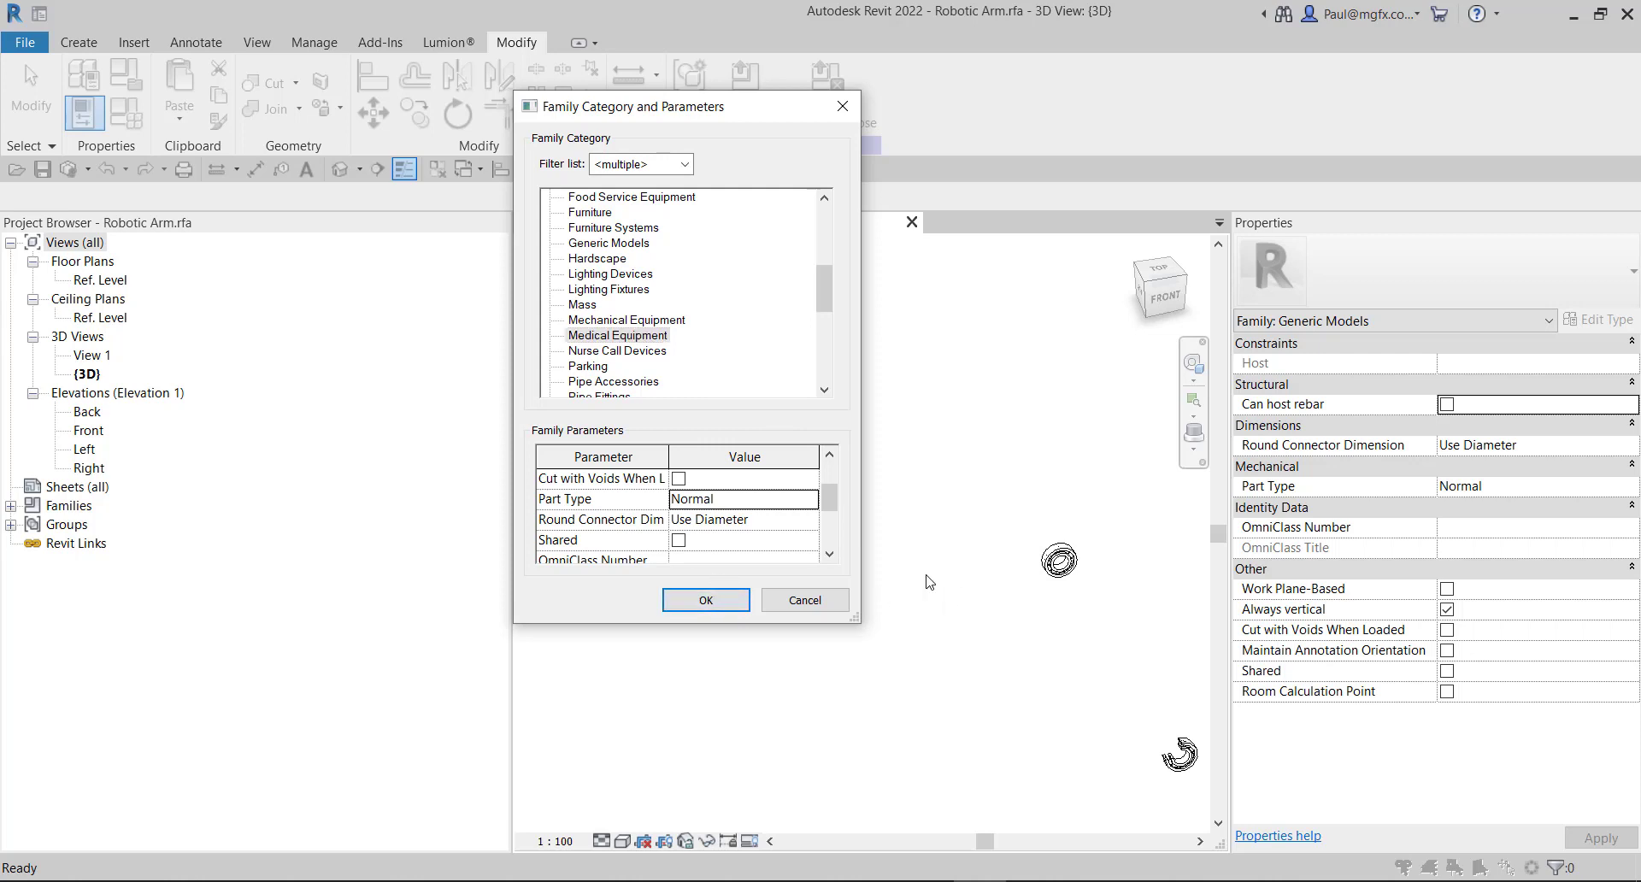
pyautogui.click(706, 599)
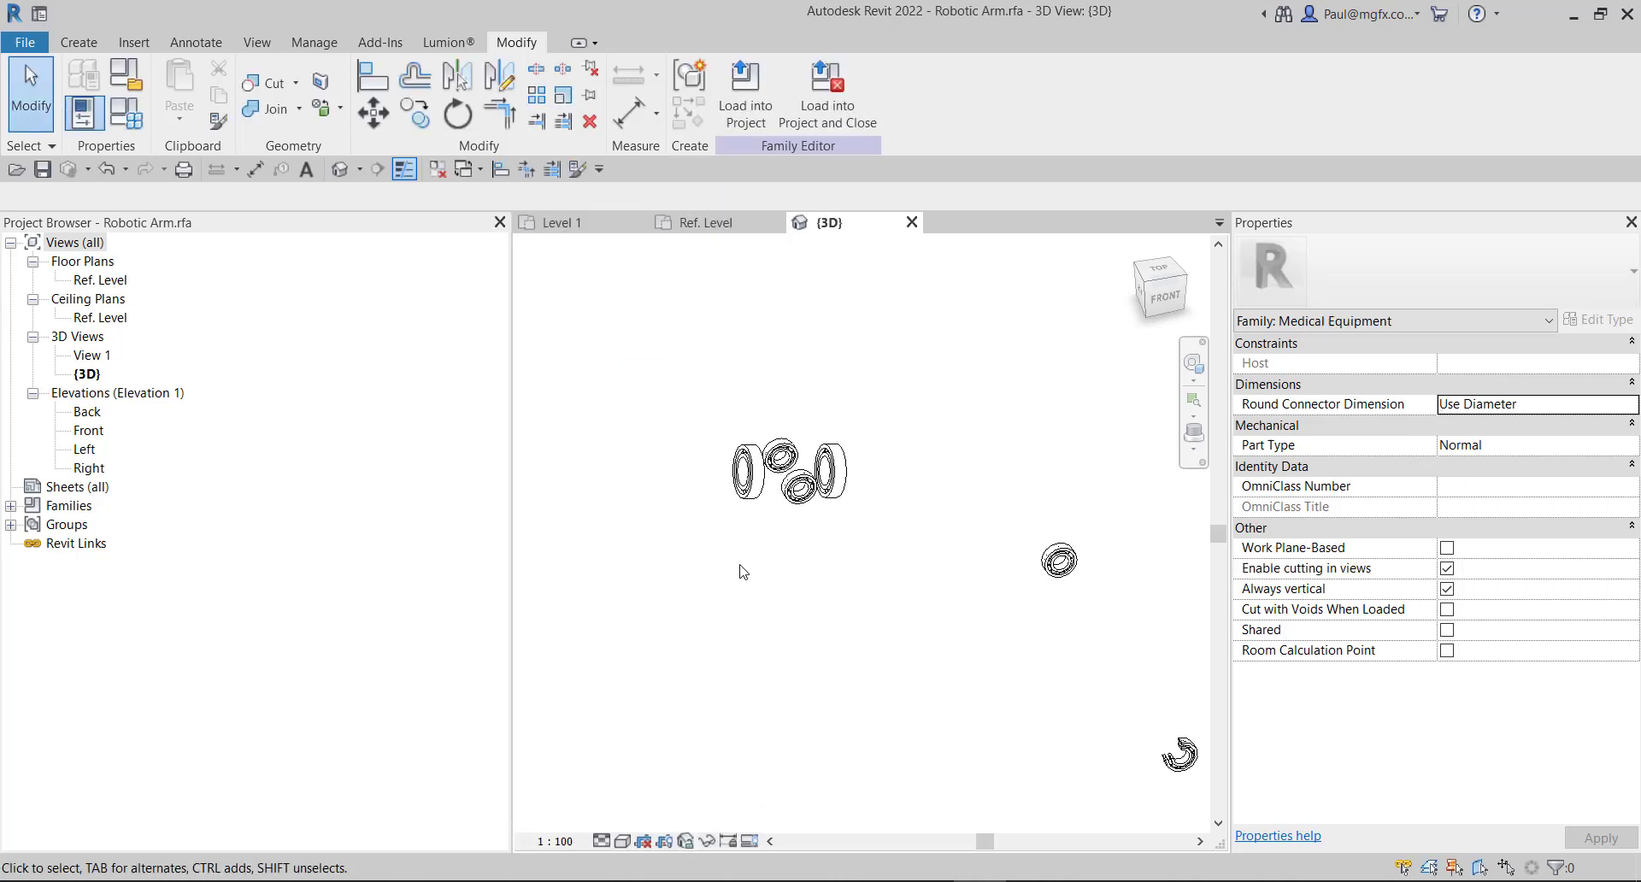
# Examine the arrangement of the exploded bearings in the 3D view from several angles and distances.
pyautogui.scroll(-4, 744, 571)
pyautogui.keyDown('shift'); pyautogui.moveTo(1000, 608); pyautogui.dragTo(872, 633, button='middle'); pyautogui.keyUp('shift')
pyautogui.keyDown('shift'); pyautogui.moveTo(717, 417); pyautogui.dragTo(770, 498, button='middle'); pyautogui.keyUp('shift')
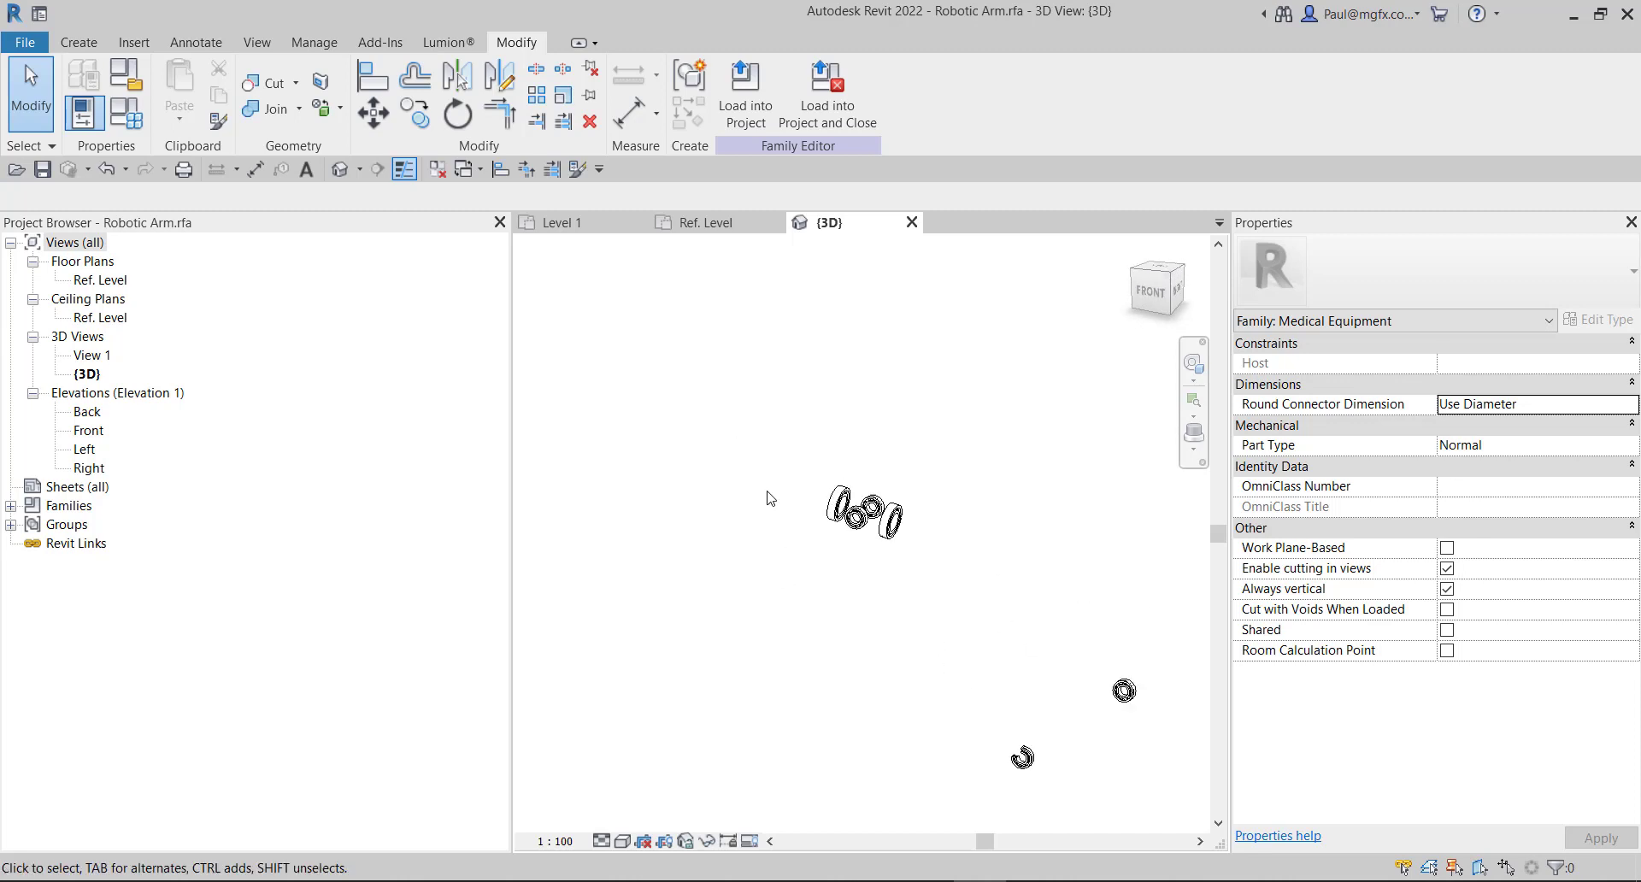
pyautogui.scroll(2, 770, 498)
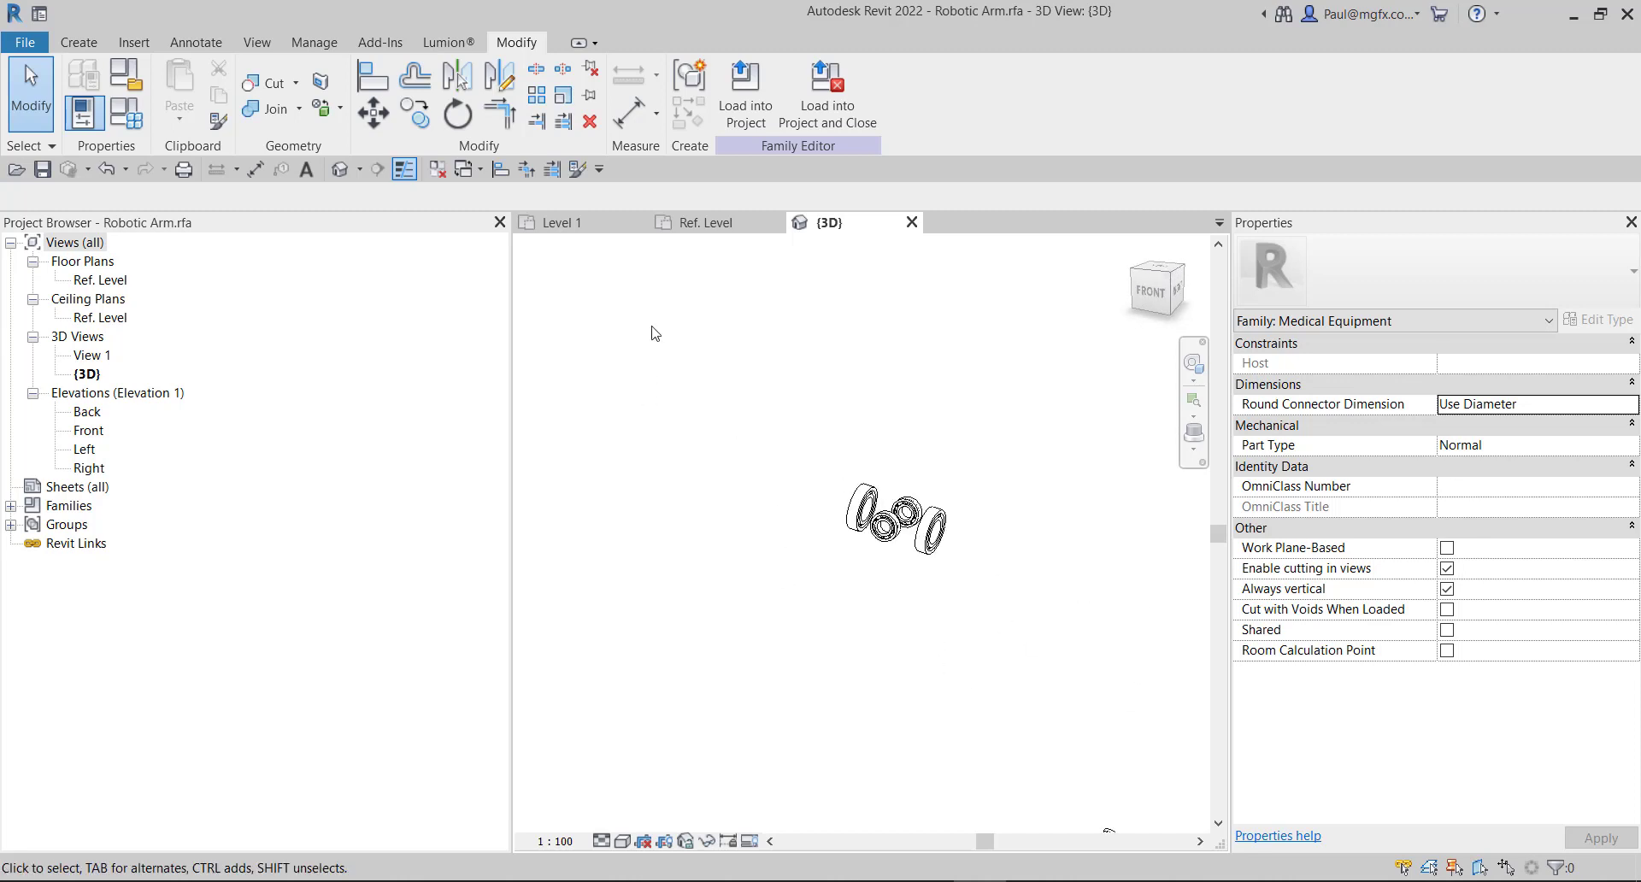
pyautogui.scroll(-3, 693, 479)
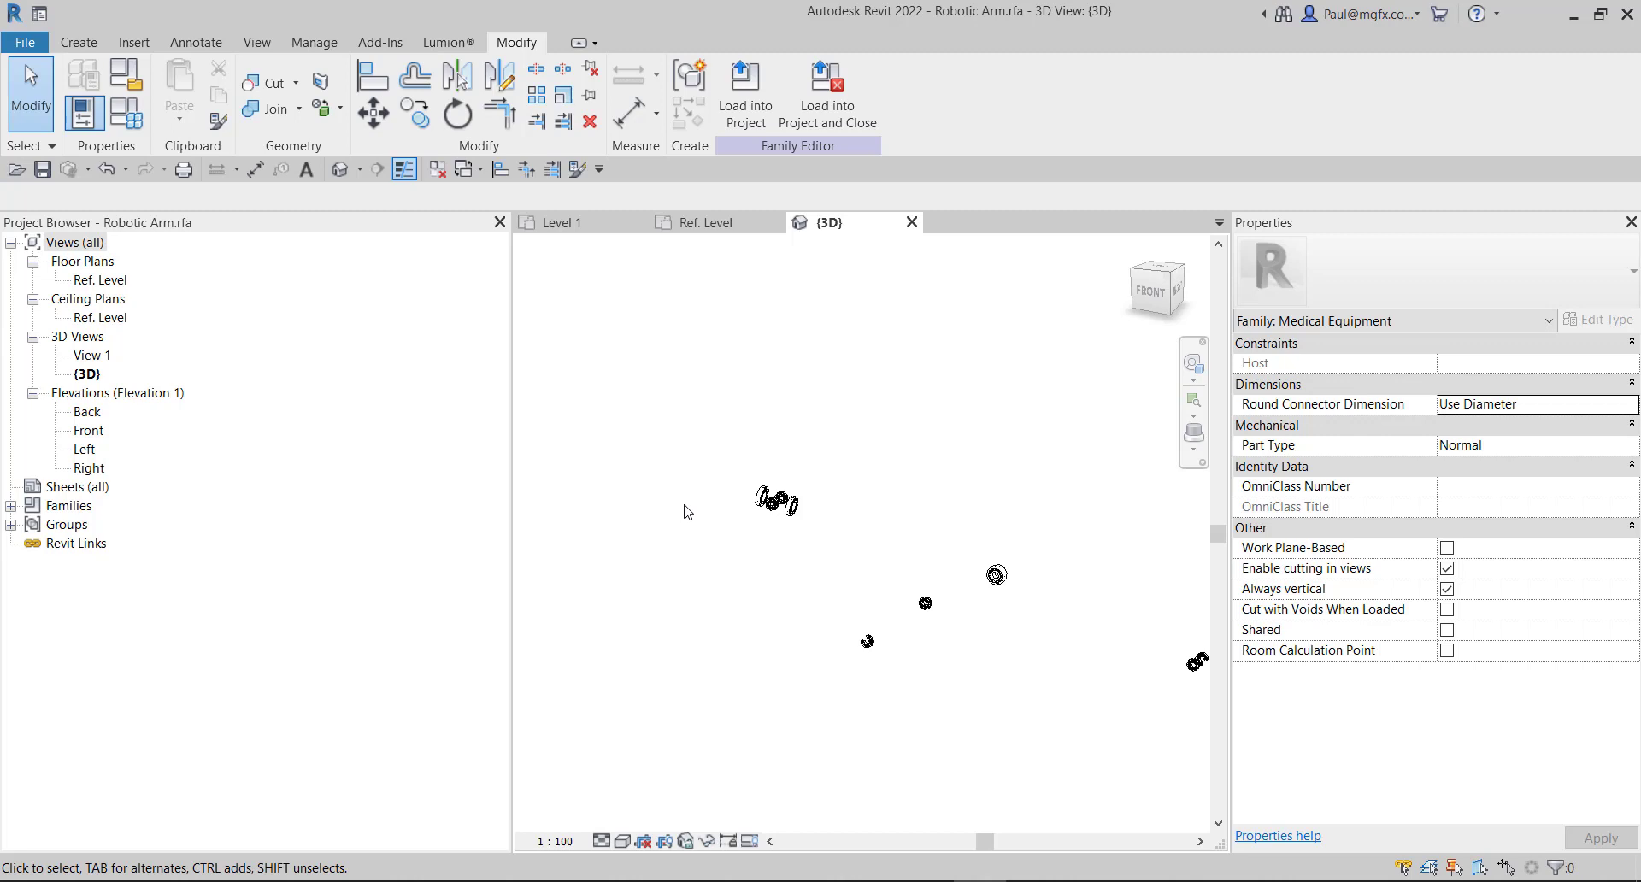
pyautogui.keyDown('shift'); pyautogui.moveTo(683, 511); pyautogui.dragTo(855, 590, button='middle'); pyautogui.keyUp('shift')
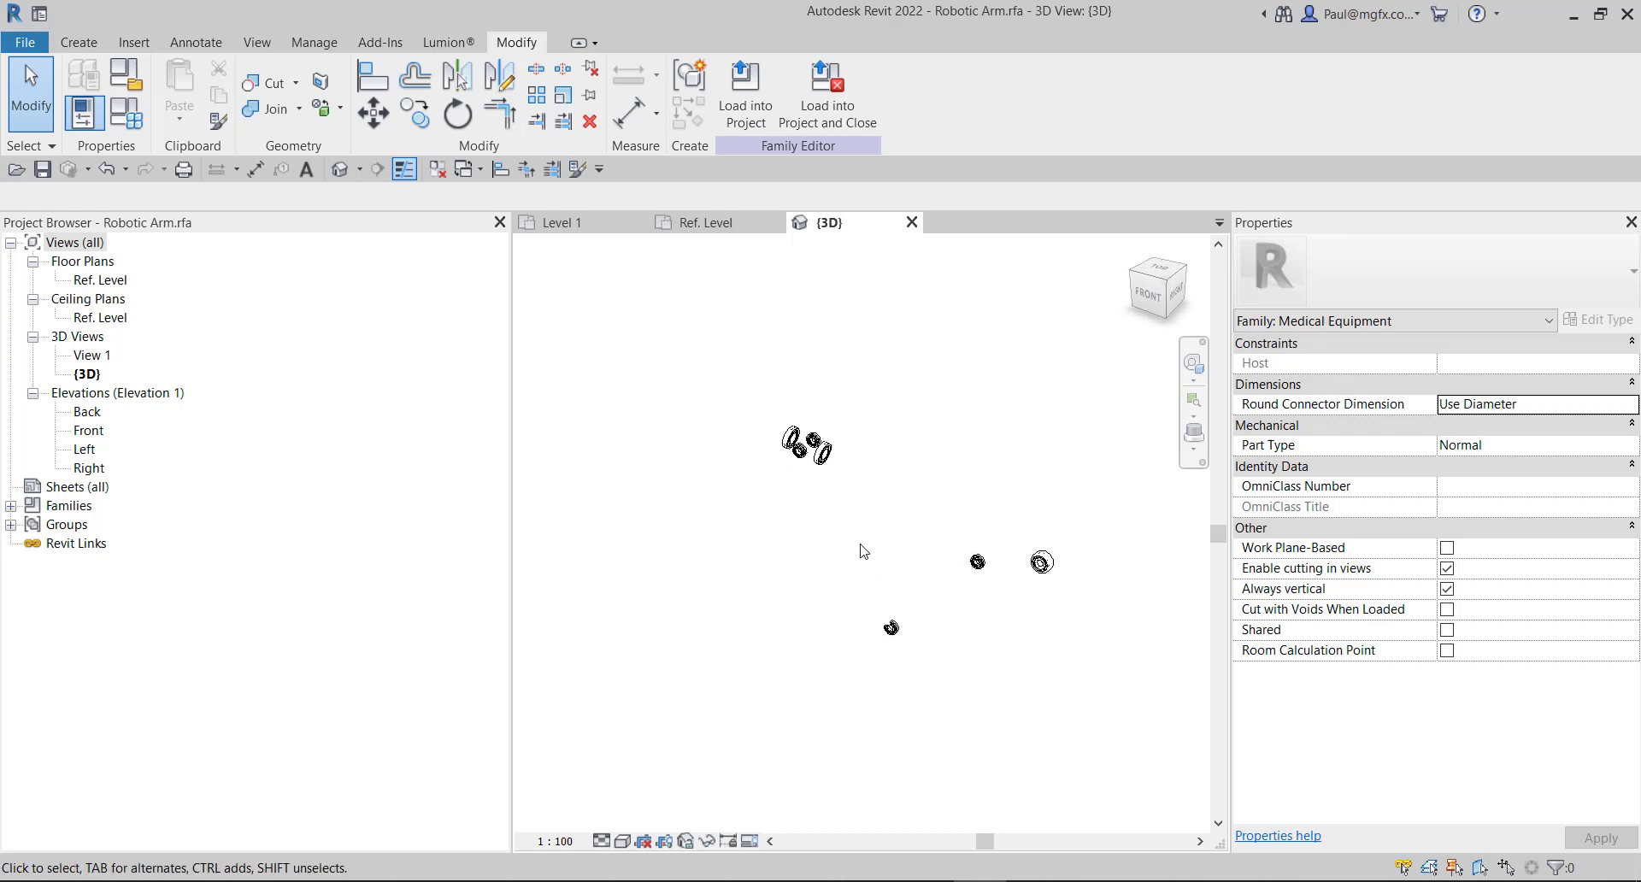
pyautogui.scroll(1, 858, 541)
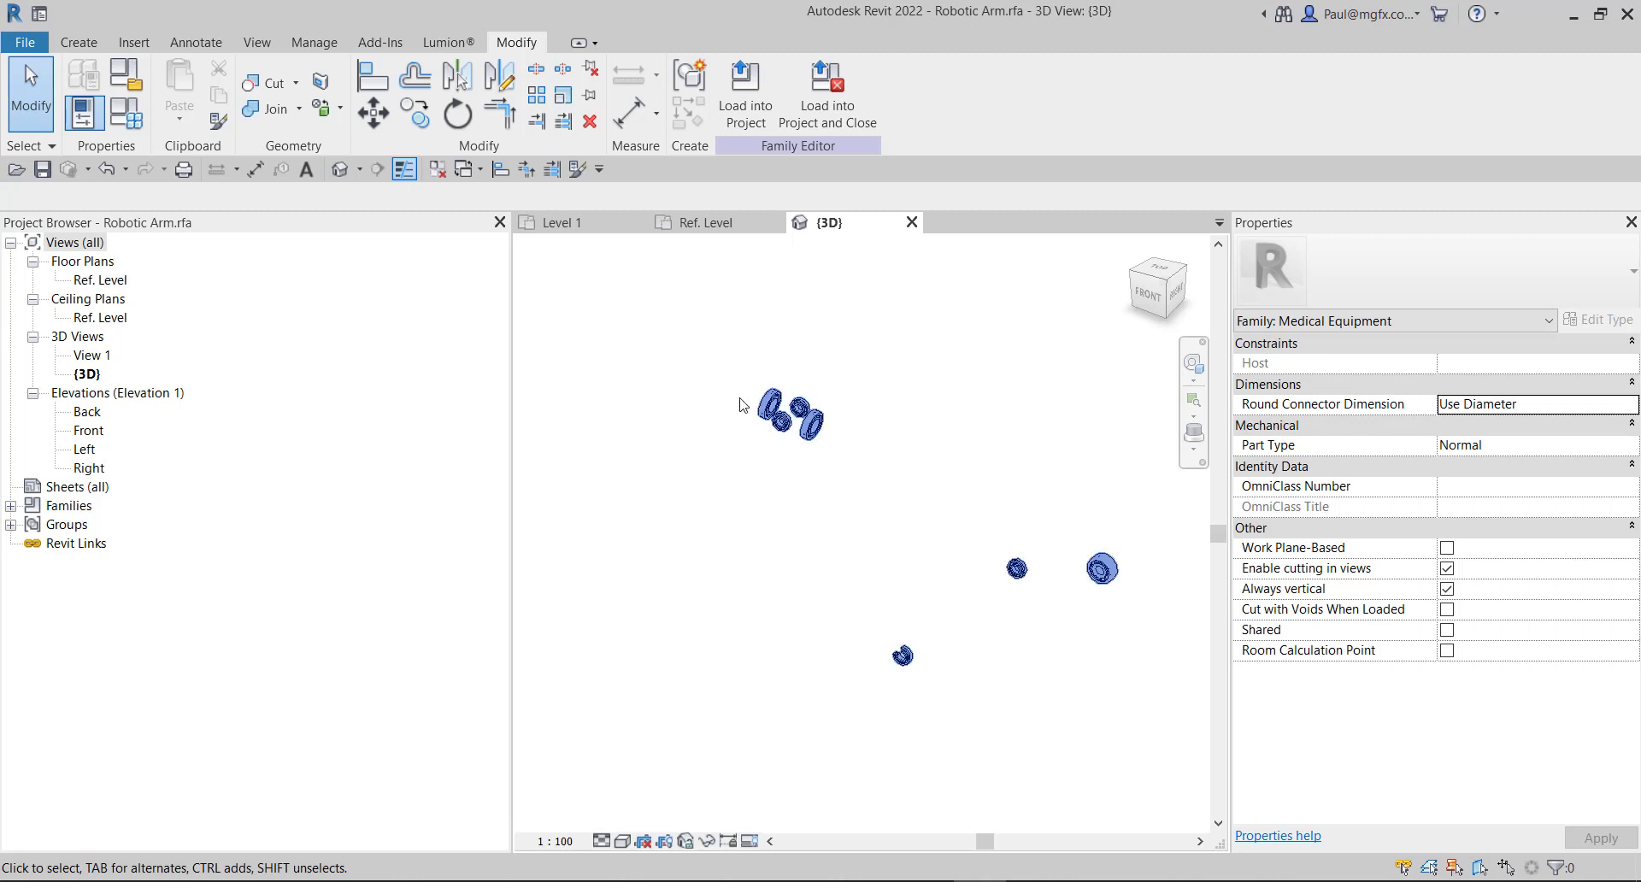
# Create a Bearing subcategory under Medical Equipment in the family's object styles and apply it.
pyautogui.click(308, 43)
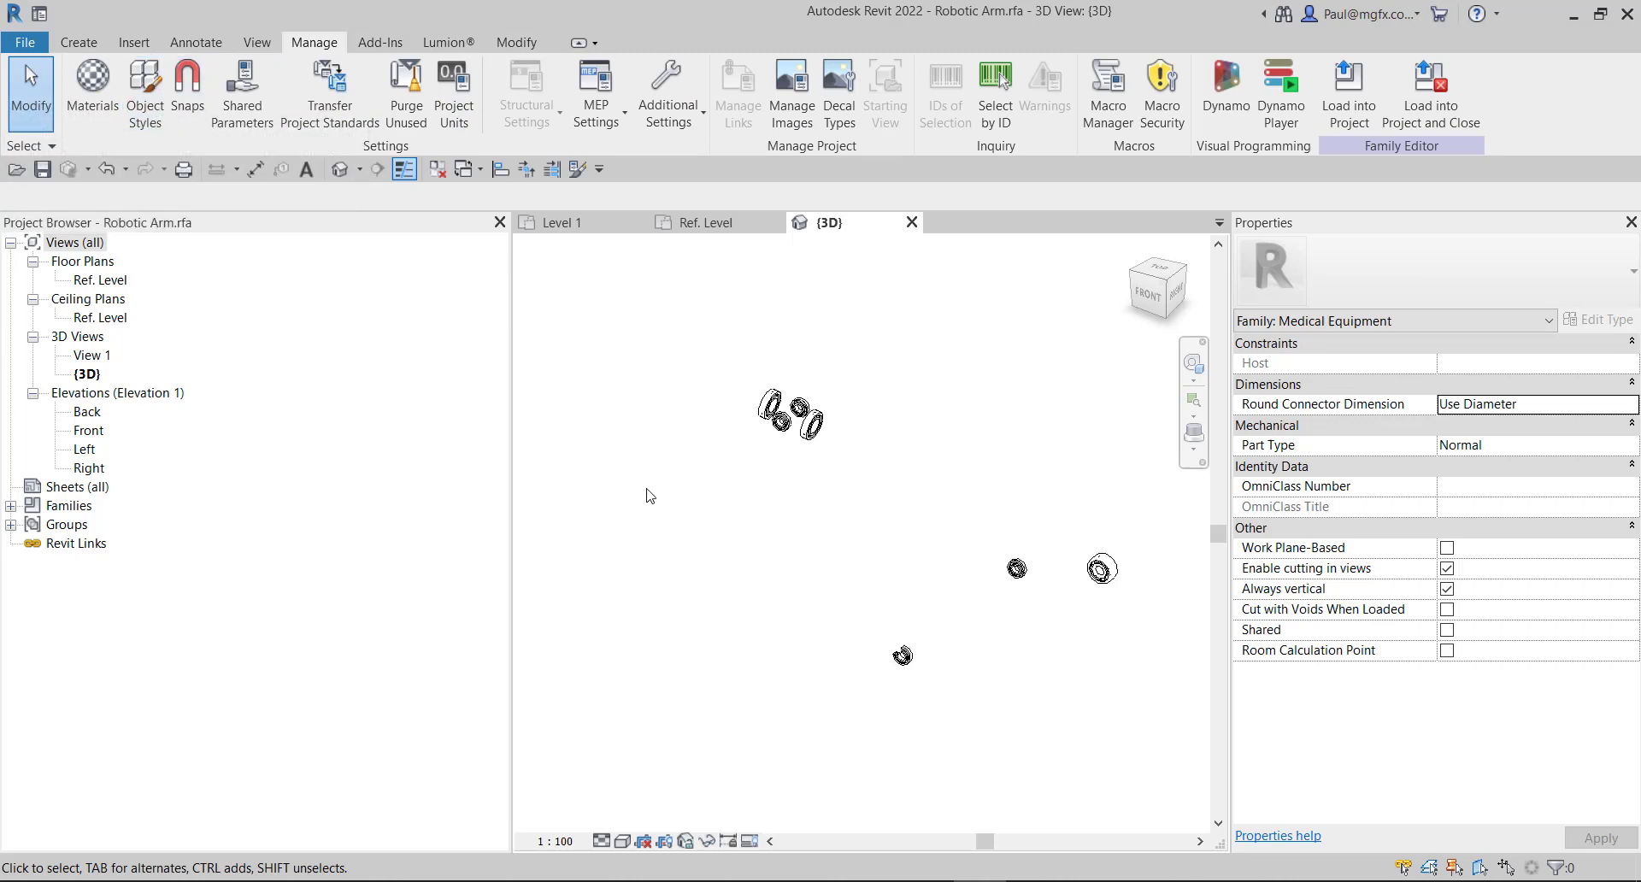
pyautogui.click(144, 82)
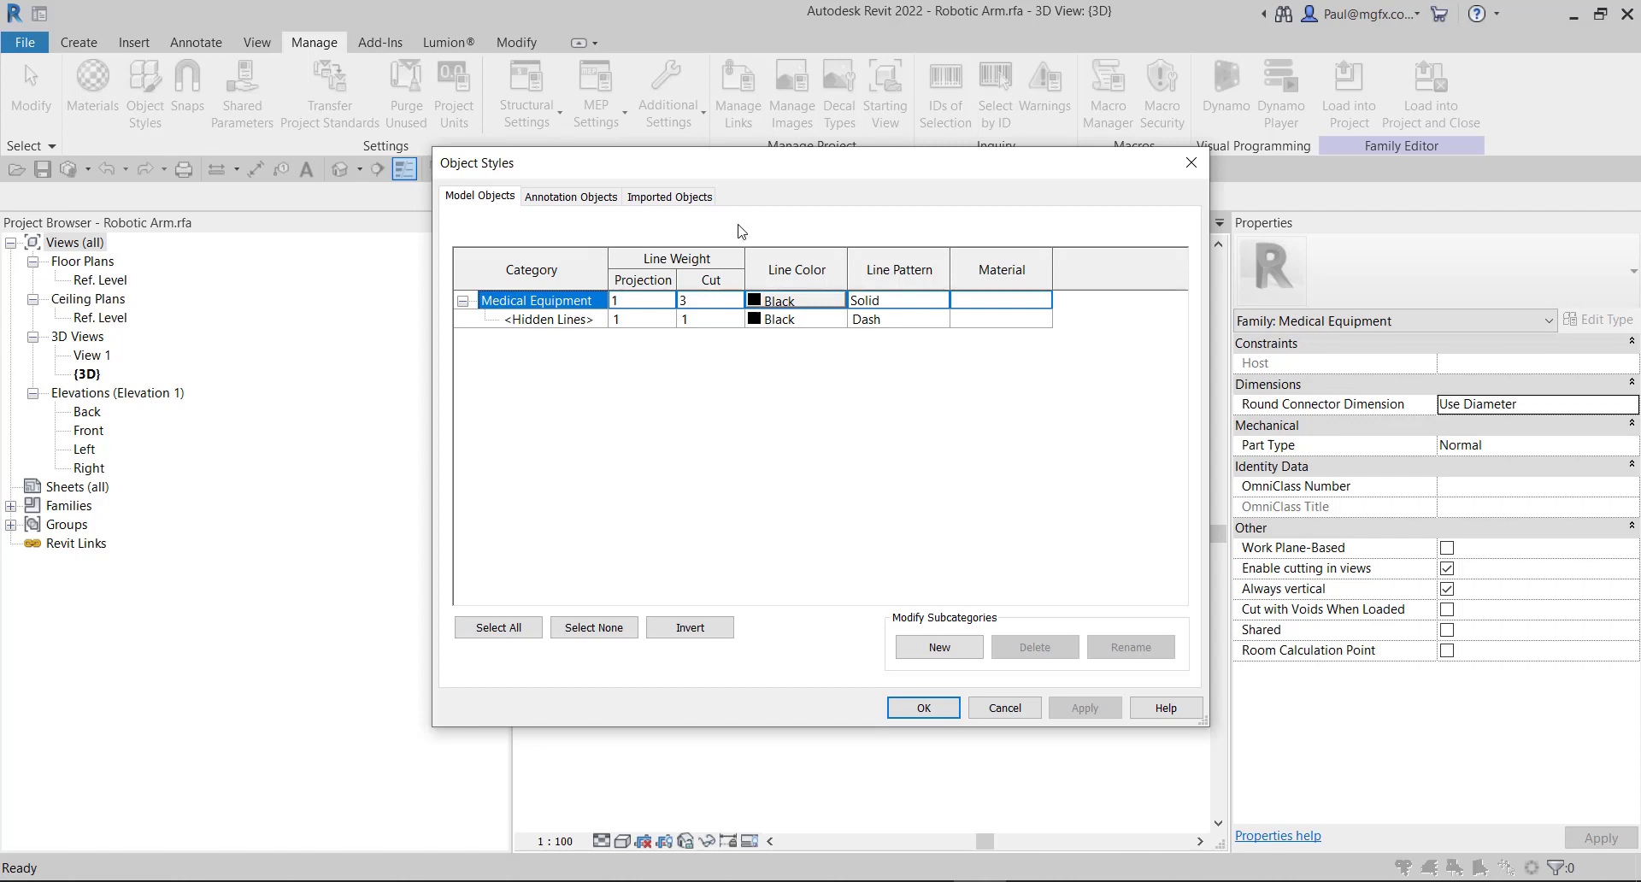
pyautogui.click(940, 647)
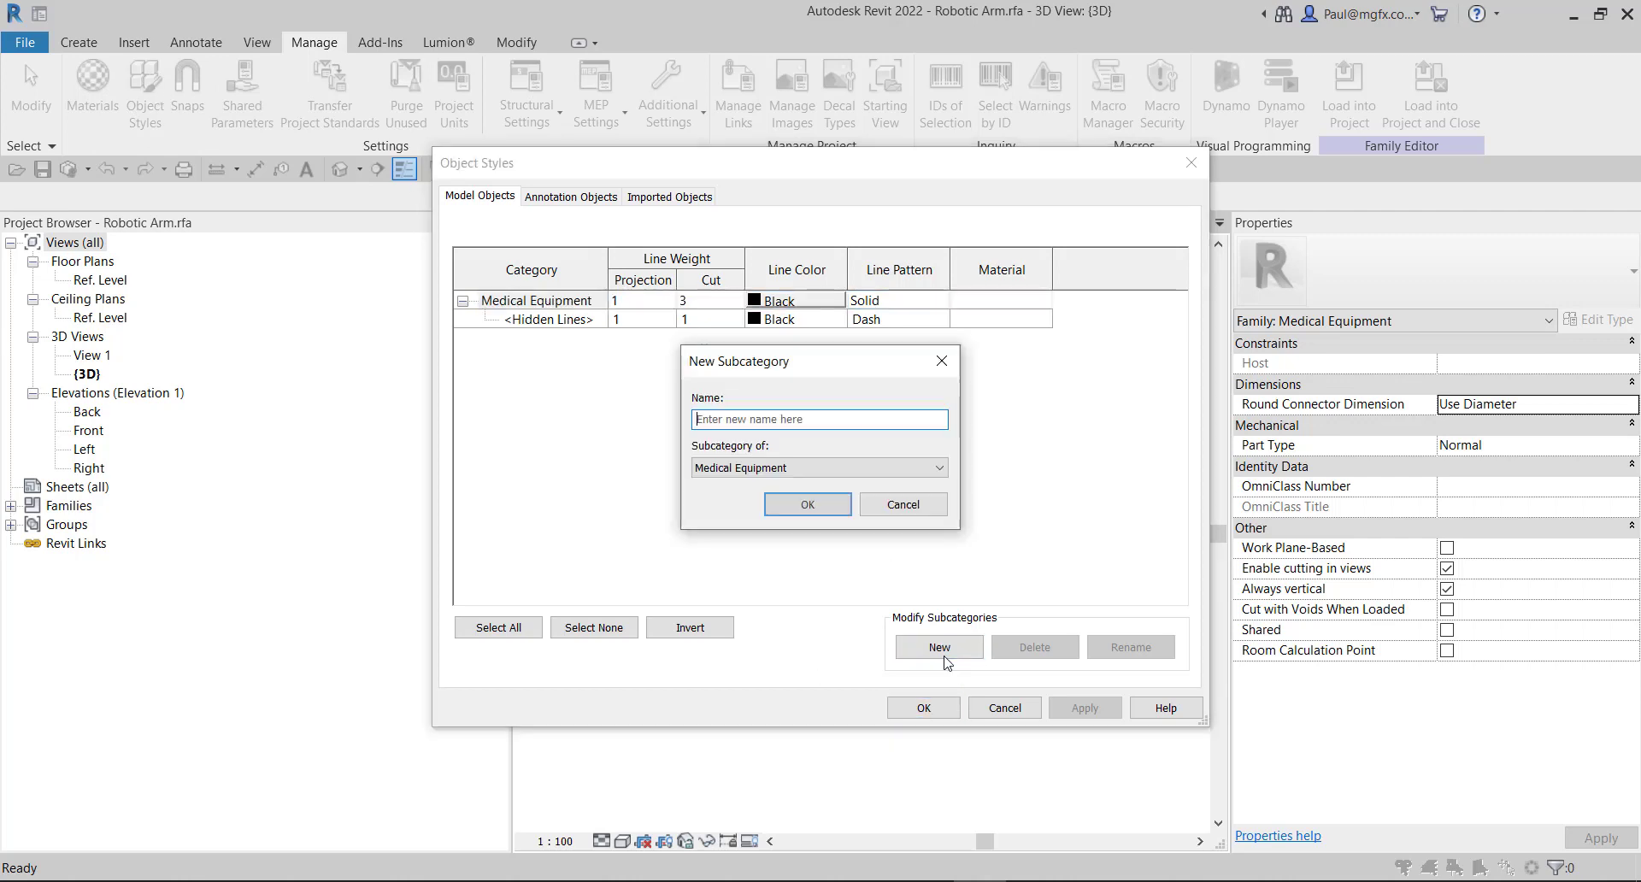
pyautogui.click(727, 422)
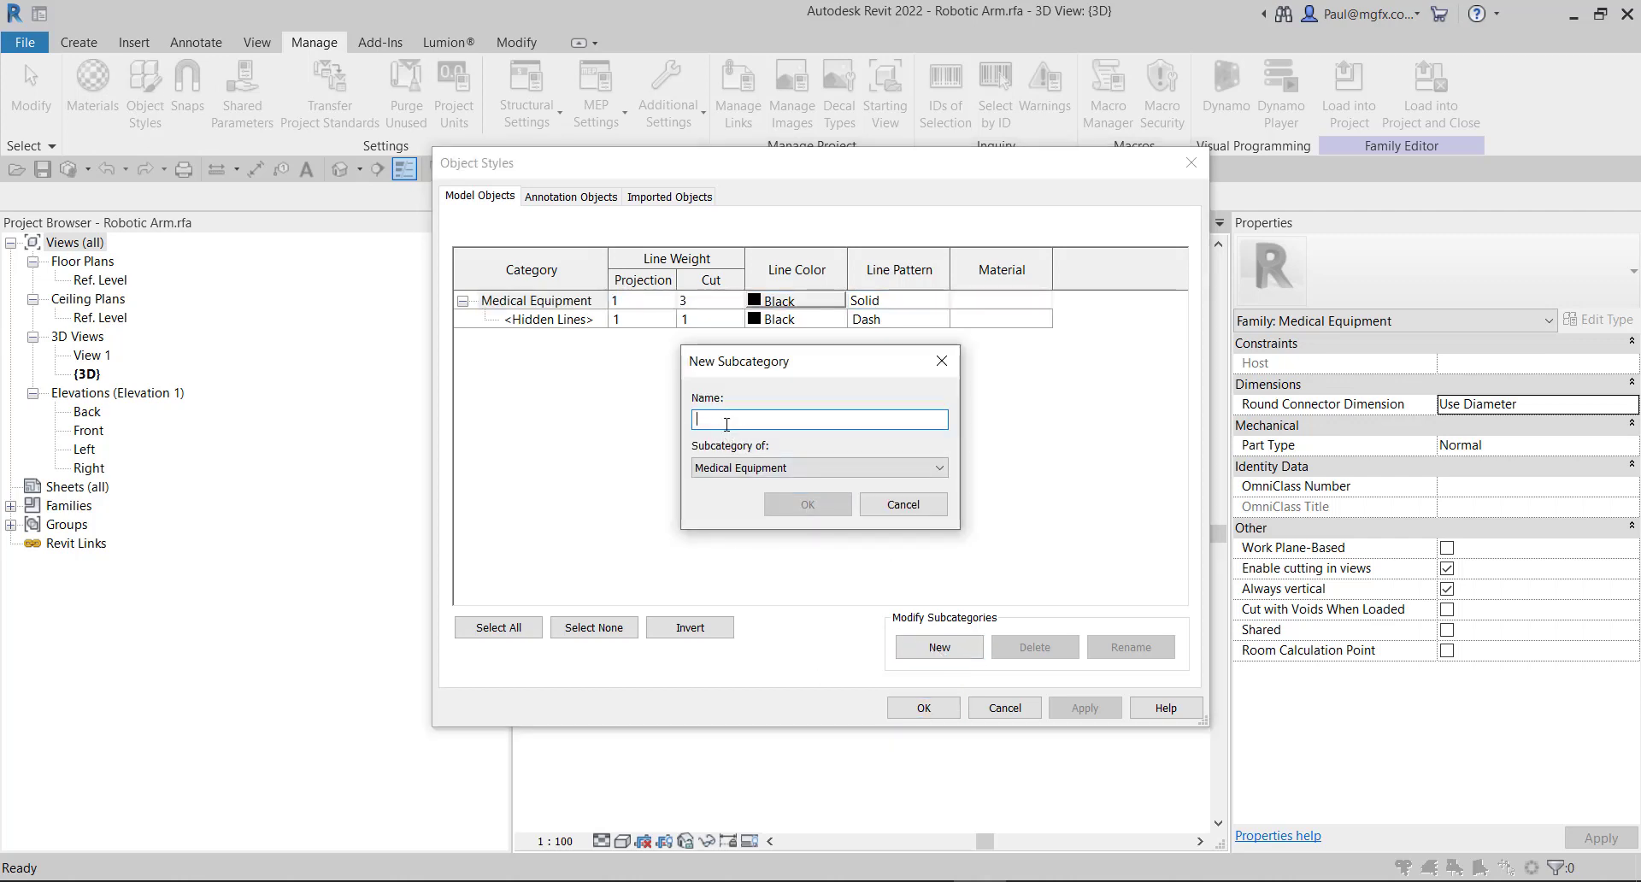
pyautogui.write('Bearing')
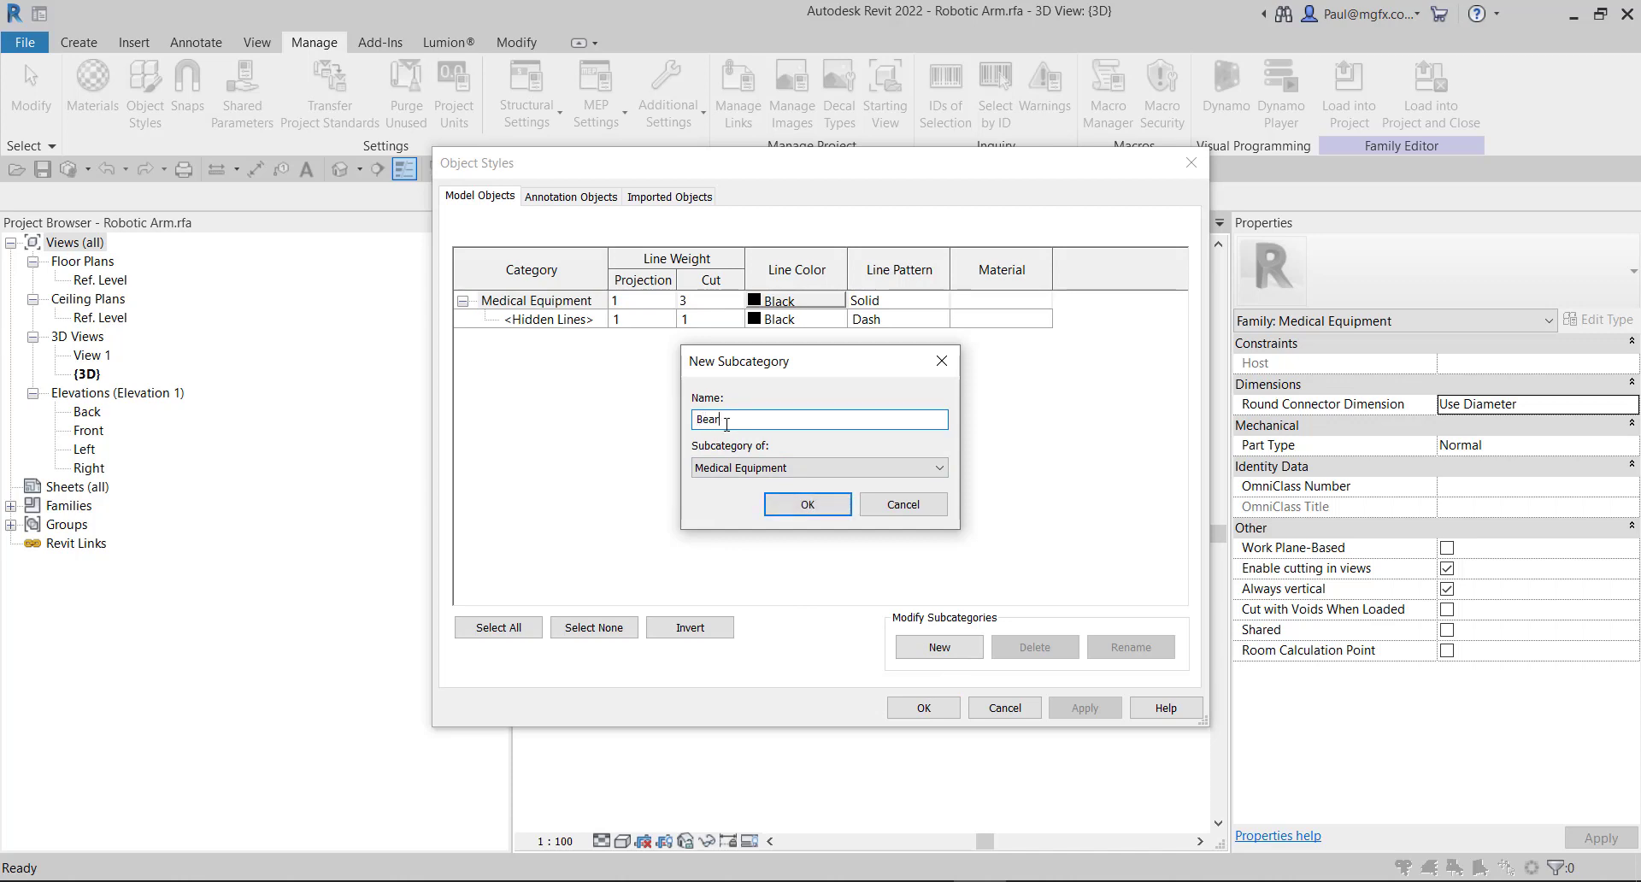
pyautogui.click(818, 505)
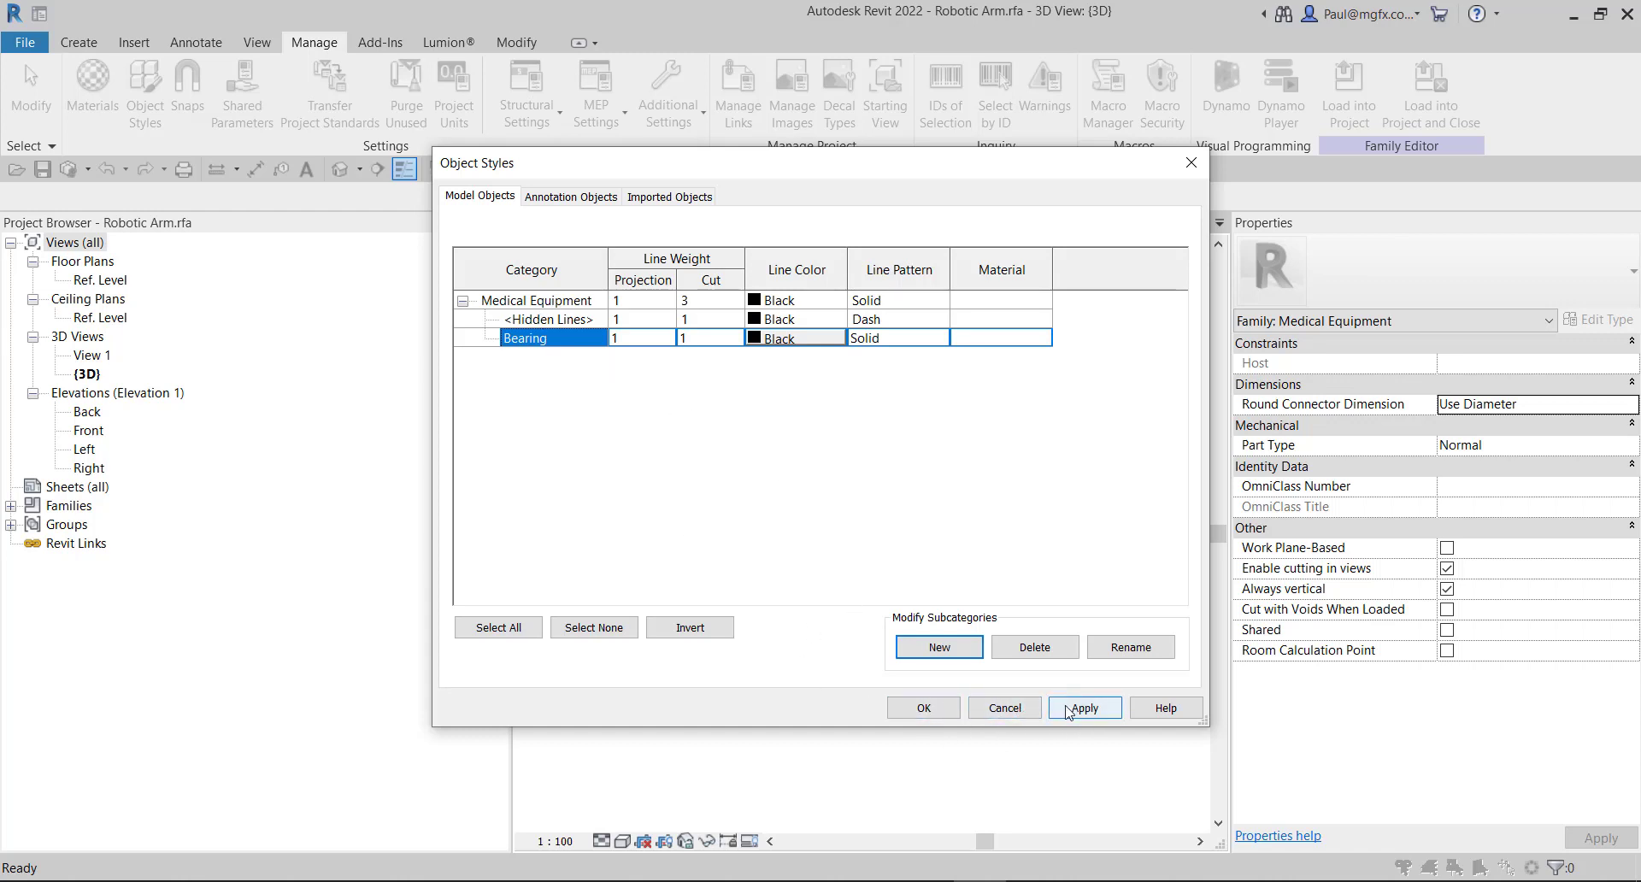
pyautogui.click(1069, 710)
pyautogui.click(932, 709)
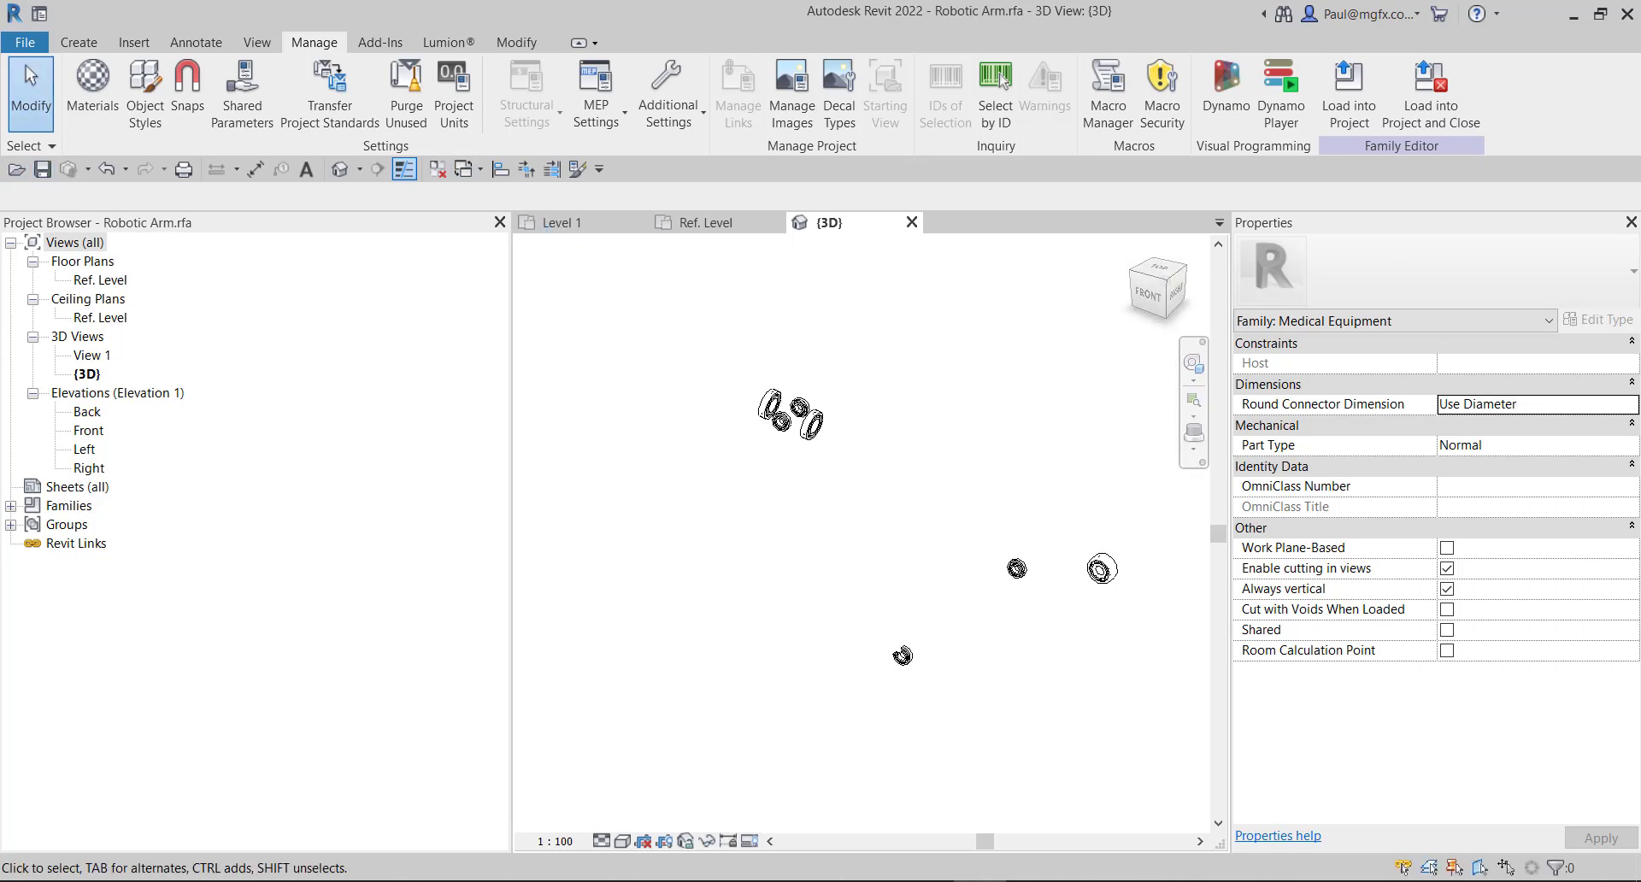
# Load the Robotic Arm family into Project1 and place one instance on the Level 1 floor plan.
pyautogui.click(1348, 114)
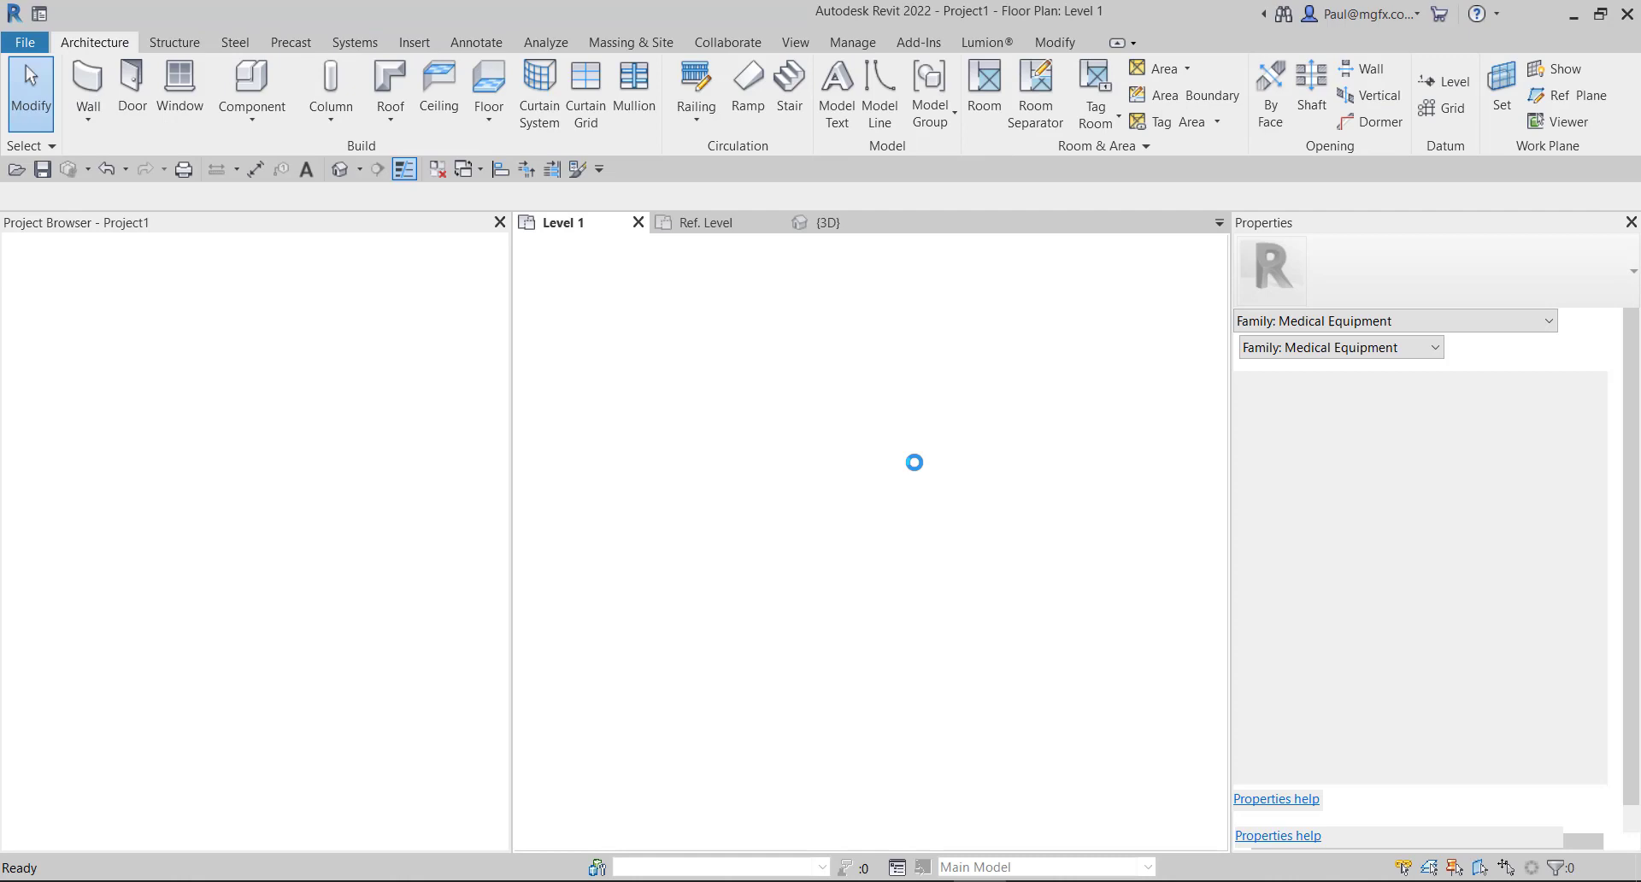
pyautogui.click(889, 554)
pyautogui.scroll(5, 846, 534)
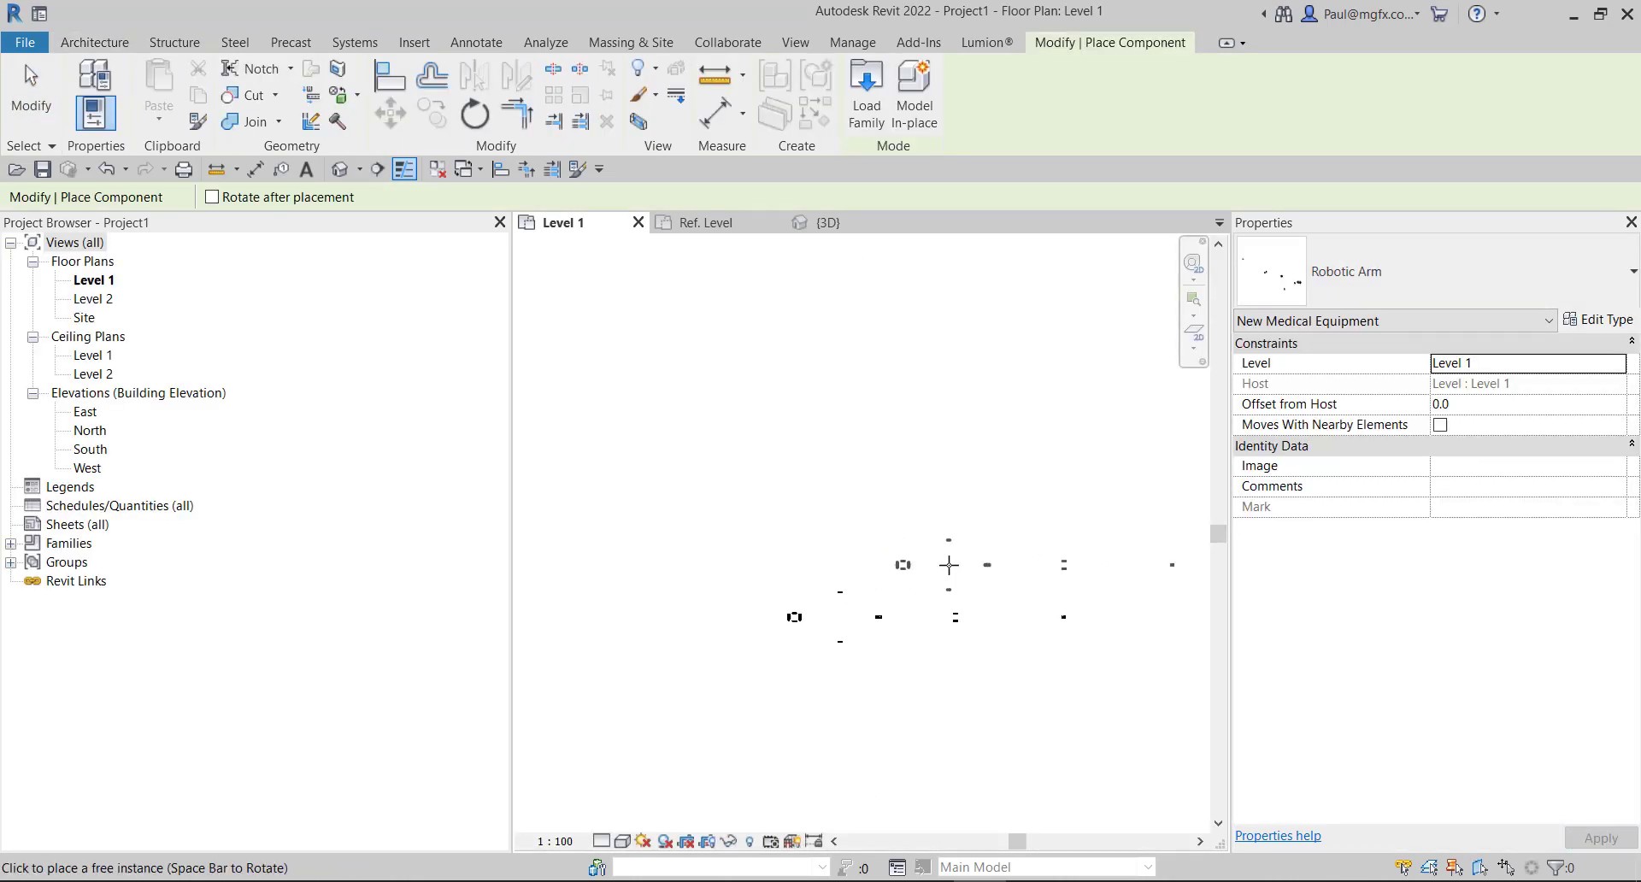
pyautogui.press('Escape')
pyautogui.press('Escape')
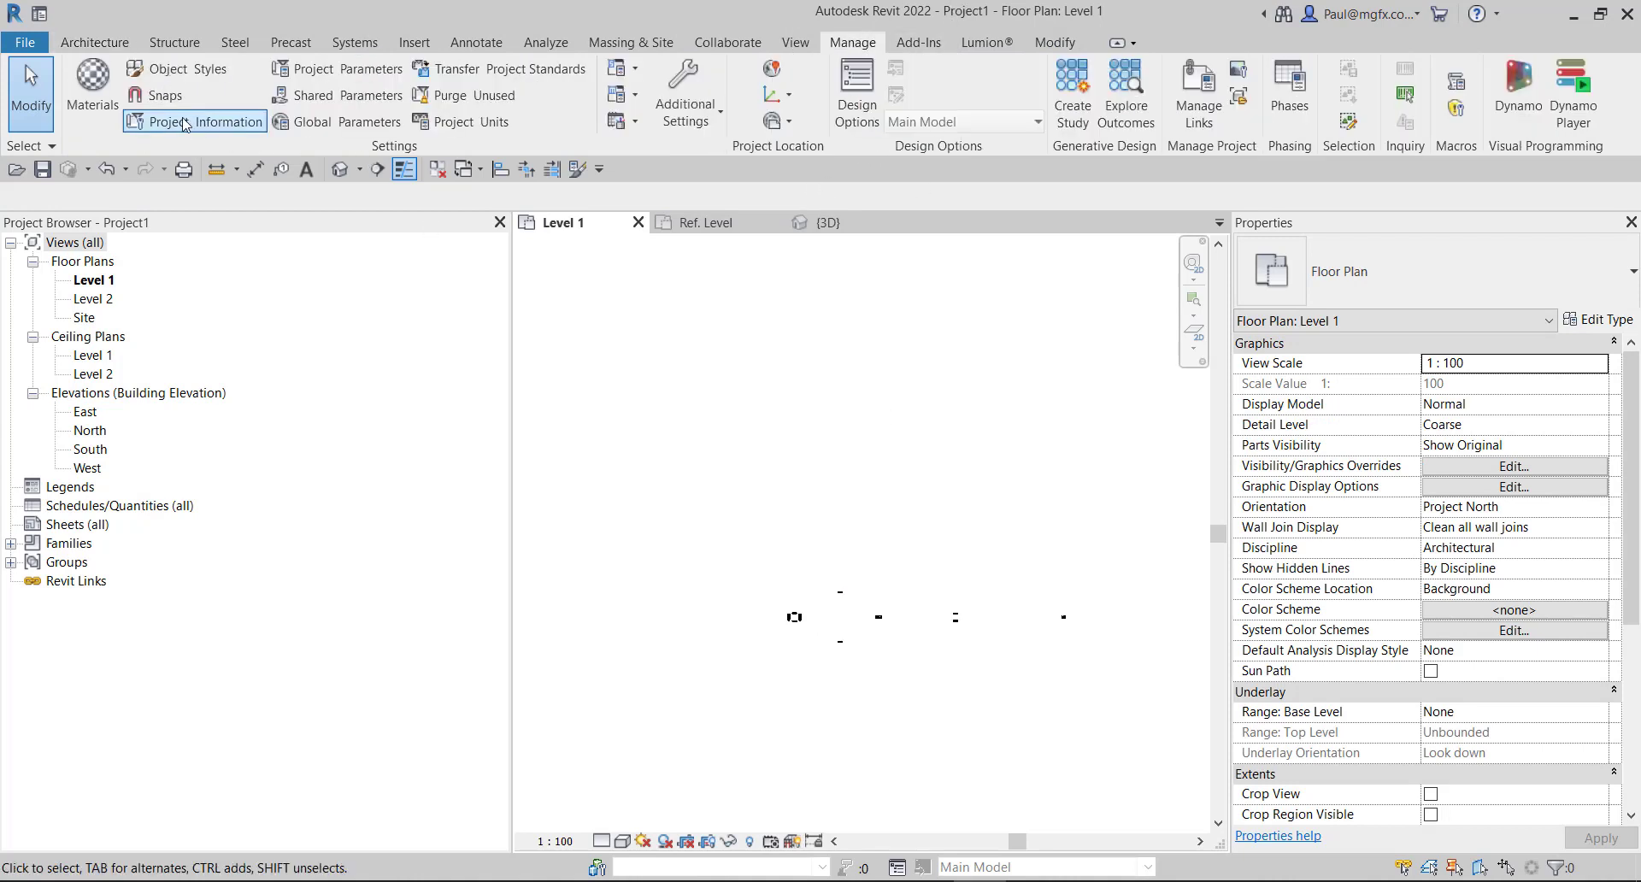
# Check the project's object styles for the subcategories listed under Medical Equipment without changing anything.
pyautogui.click(178, 69)
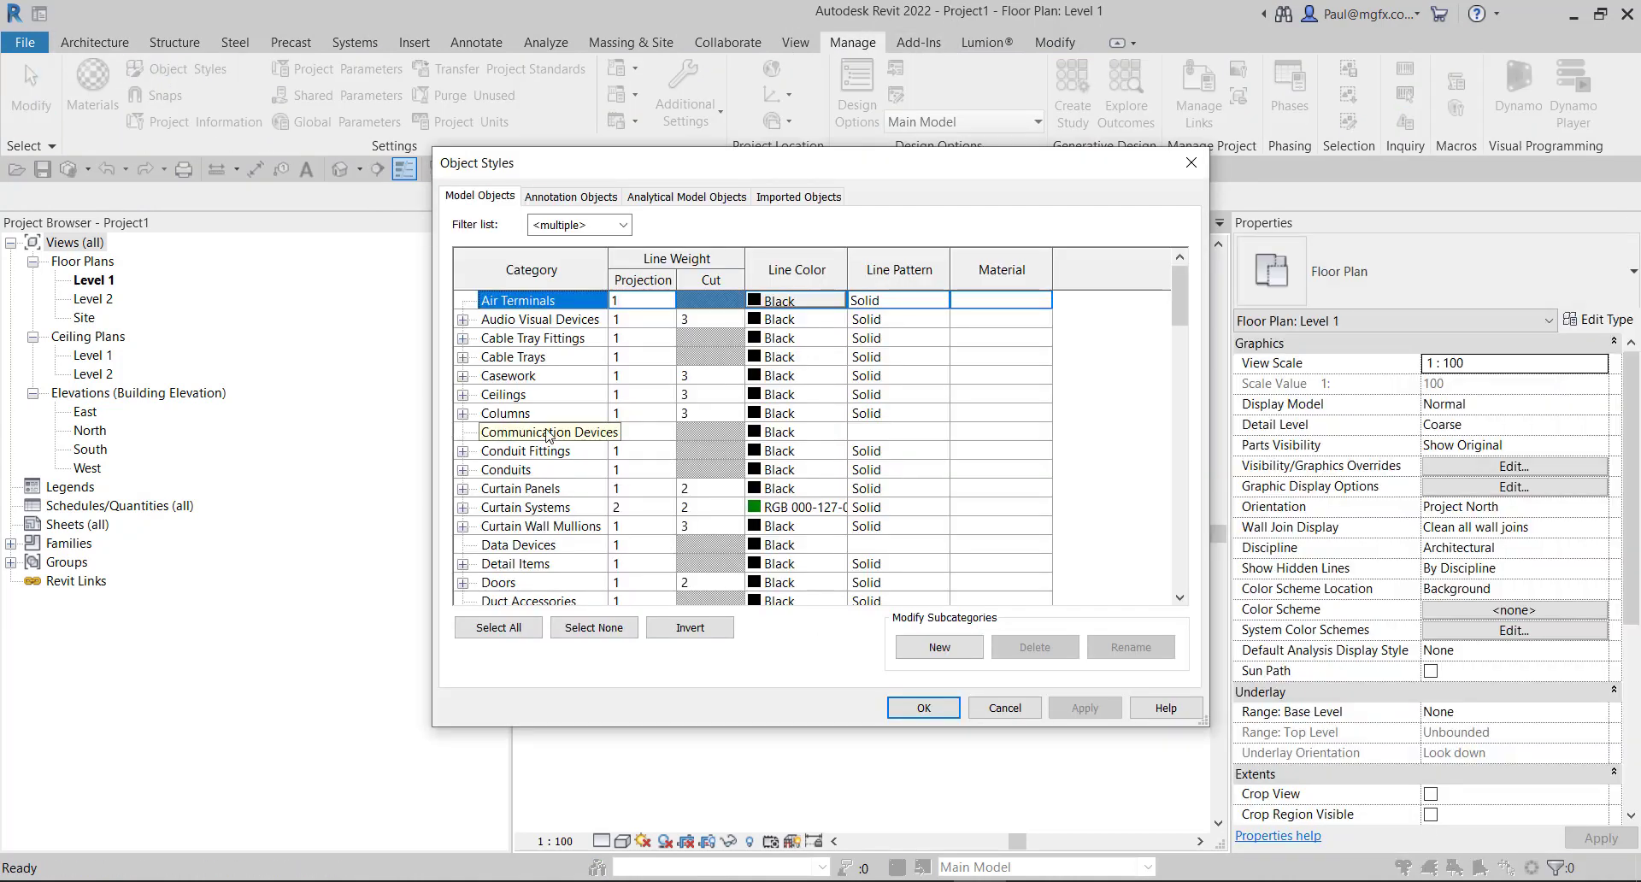
pyautogui.press('m')
pyautogui.scroll(-2, 540, 502)
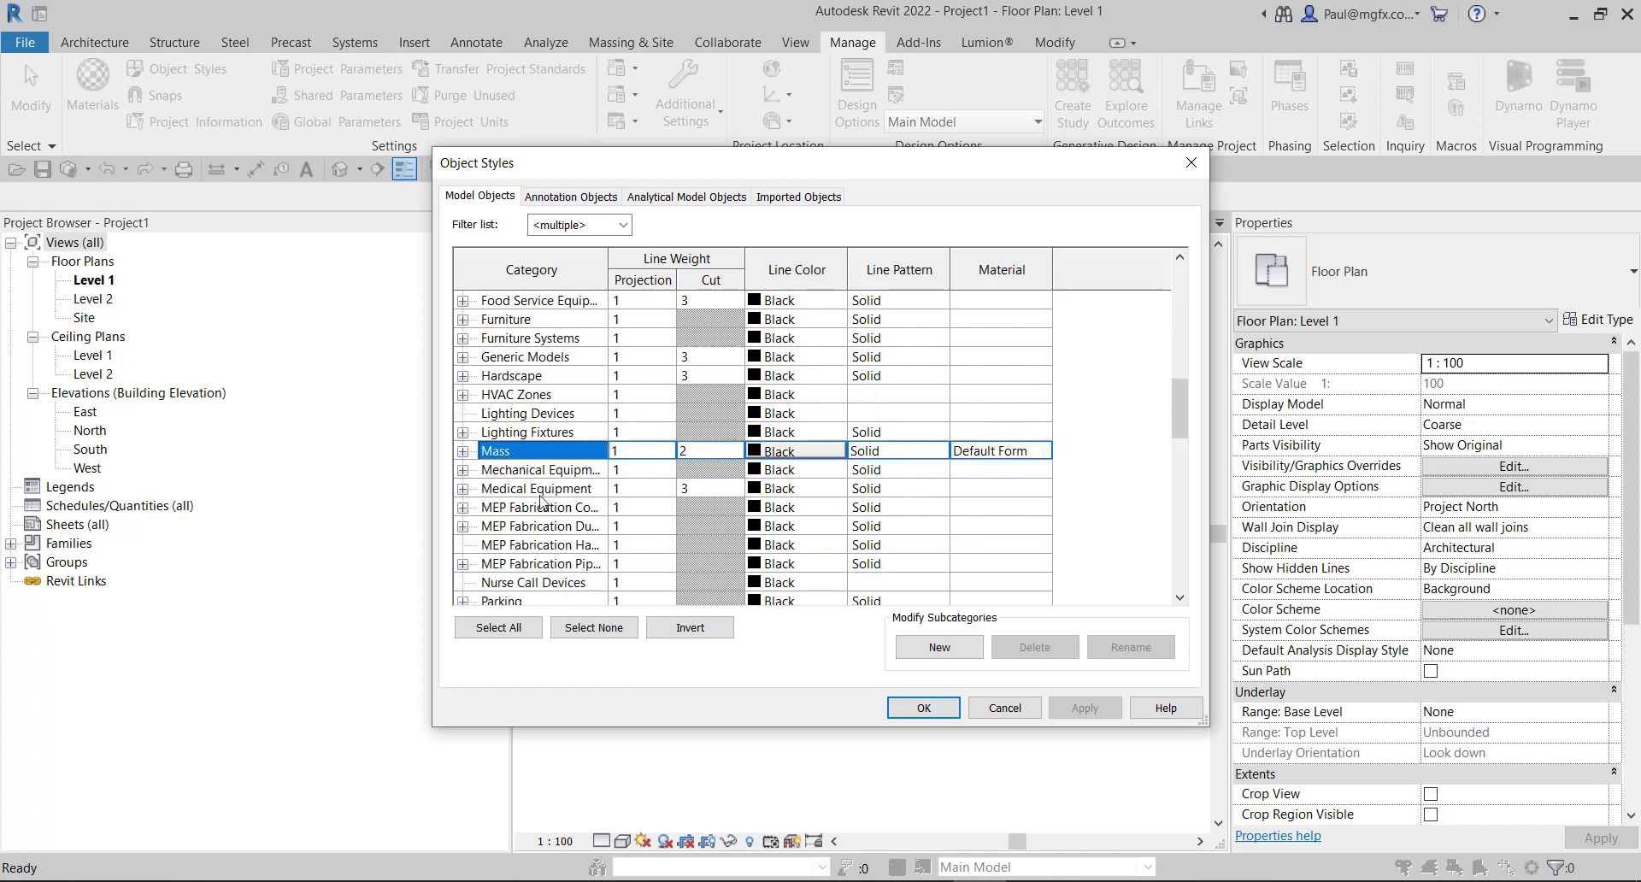
pyautogui.press('Down')
pyautogui.click(463, 471)
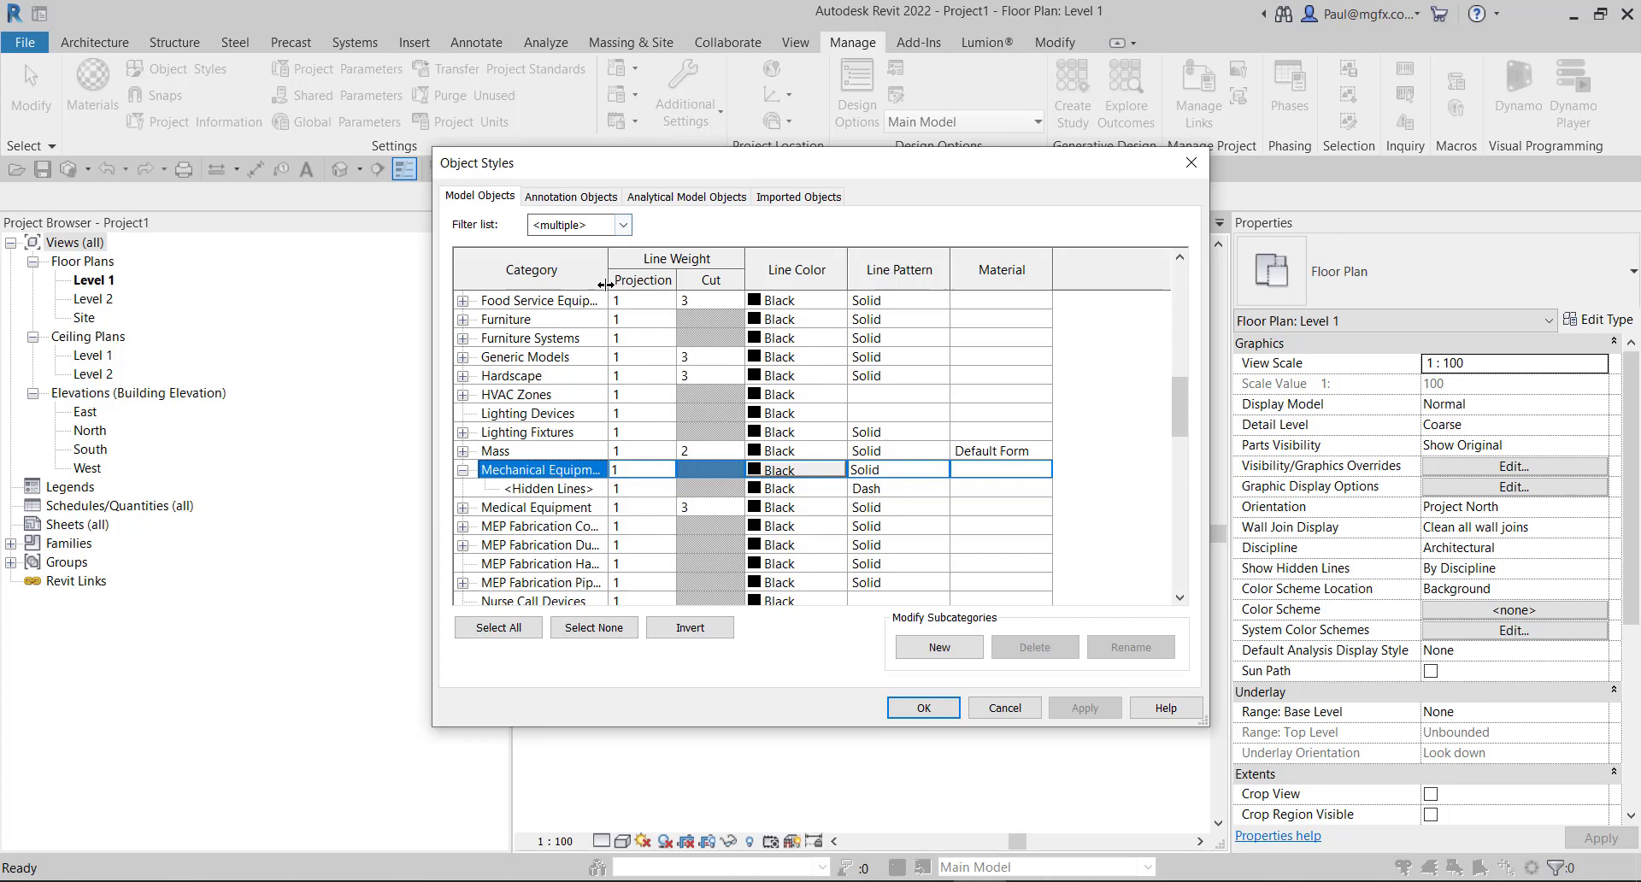
pyautogui.moveTo(605, 287); pyautogui.dragTo(881, 290)
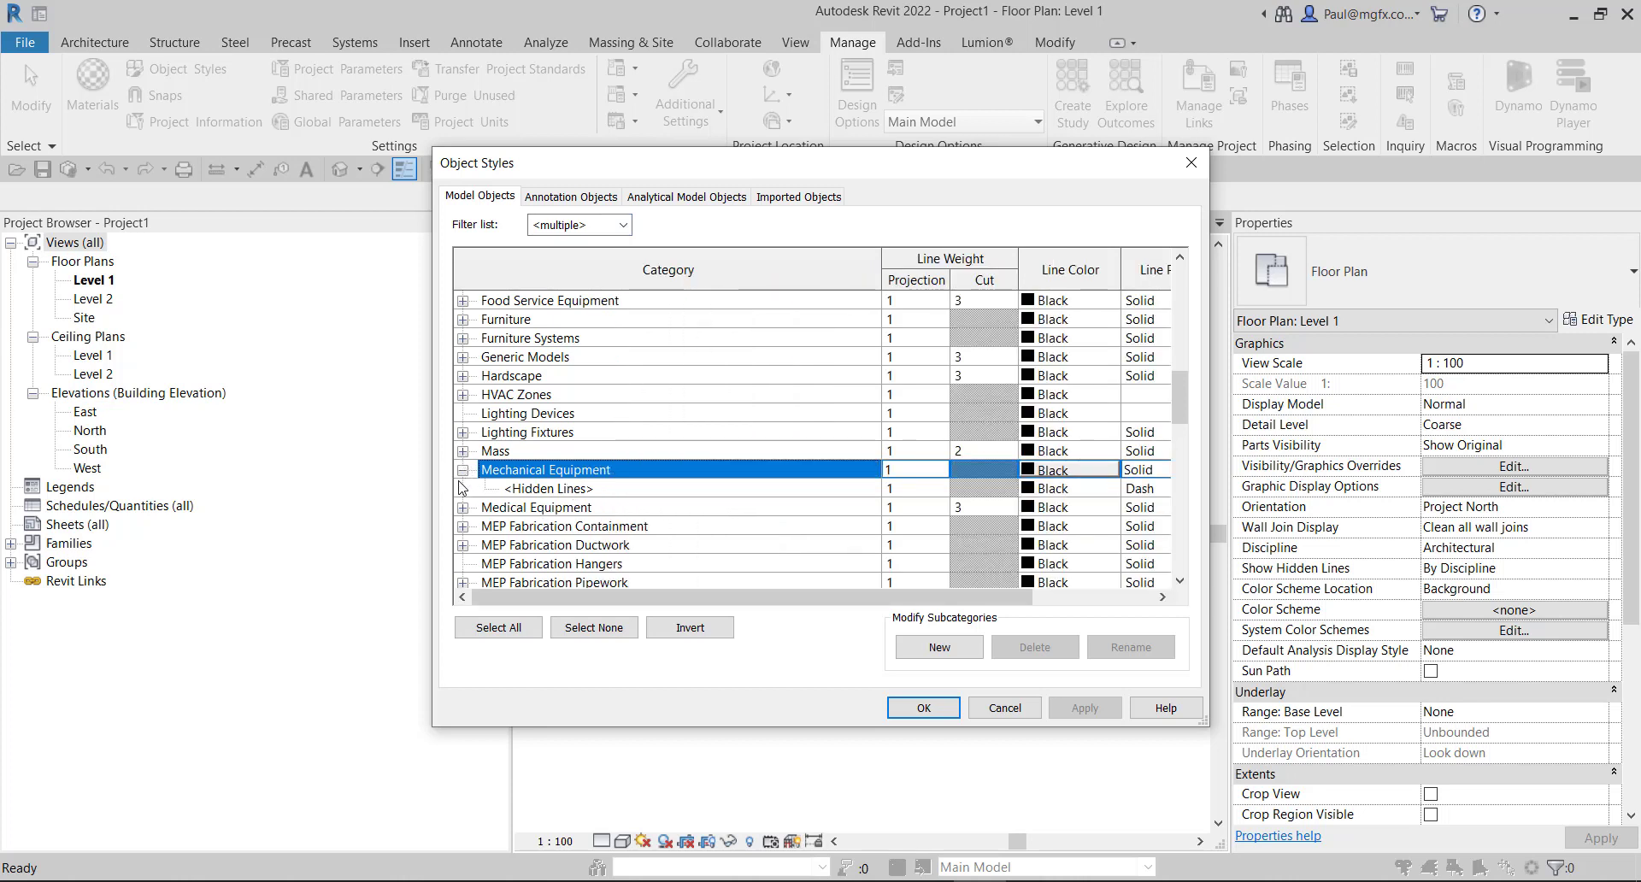
pyautogui.click(462, 508)
pyautogui.scroll(-1, 470, 451)
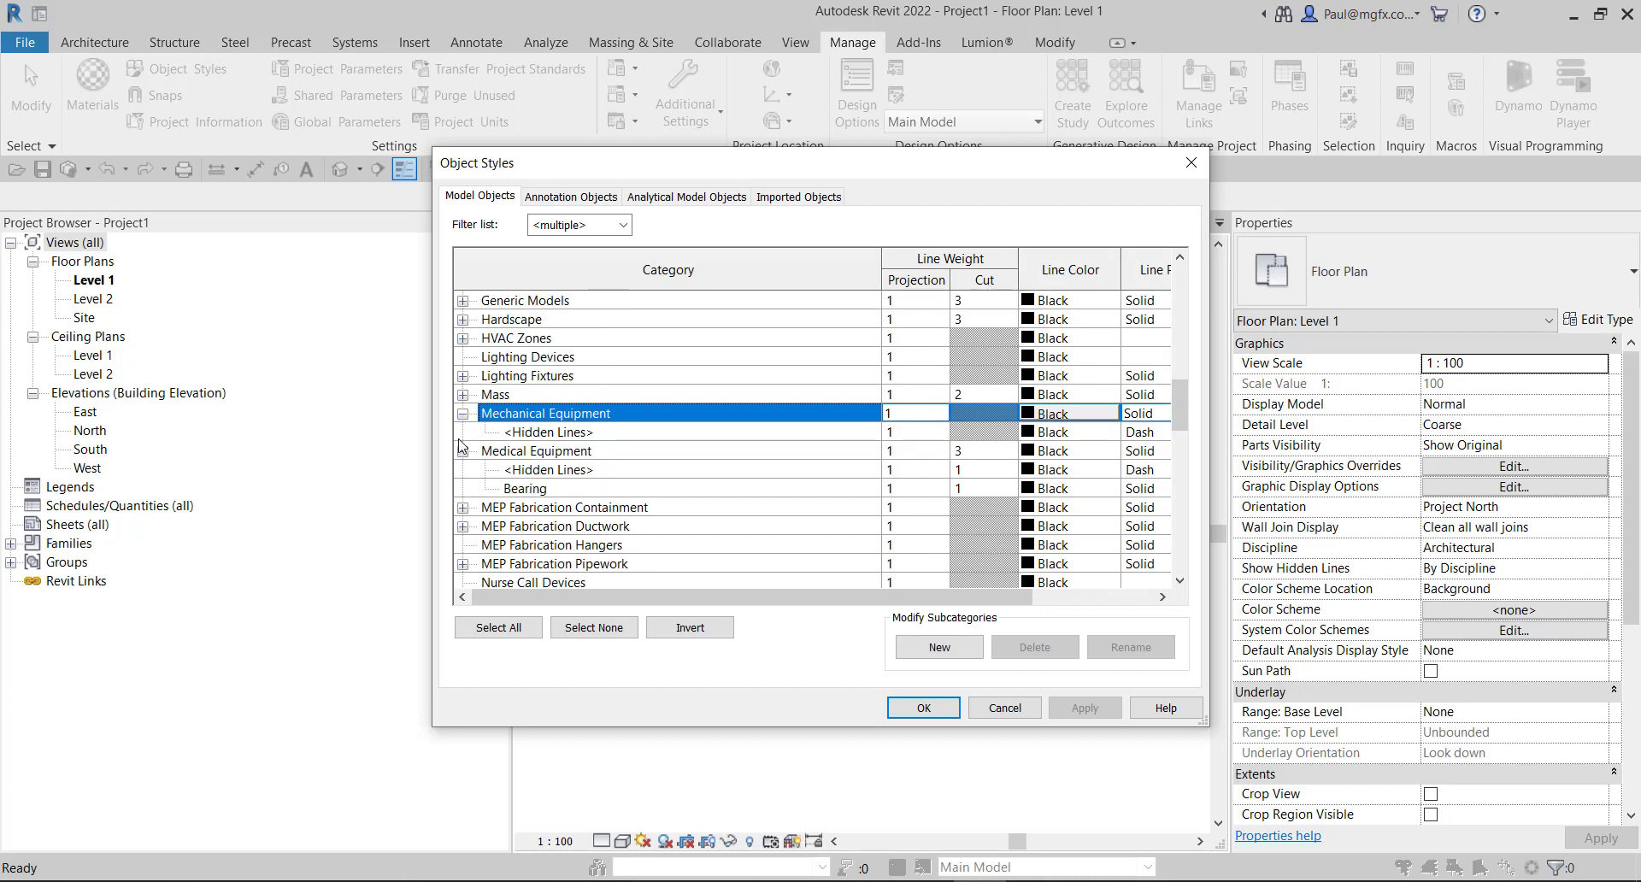
pyautogui.click(463, 413)
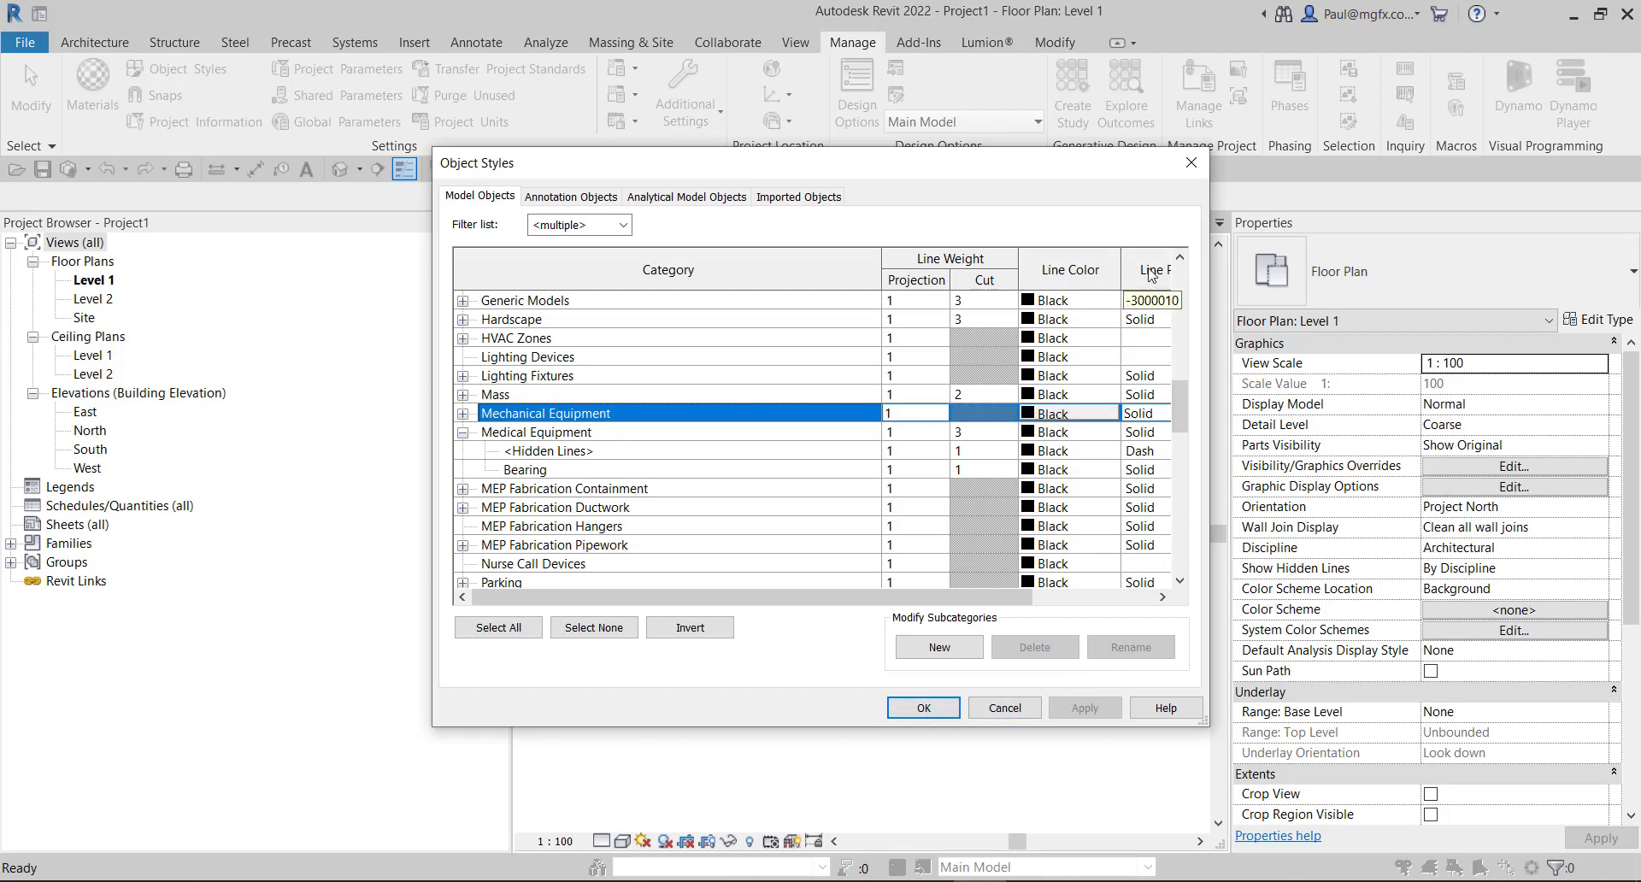
pyautogui.click(1190, 162)
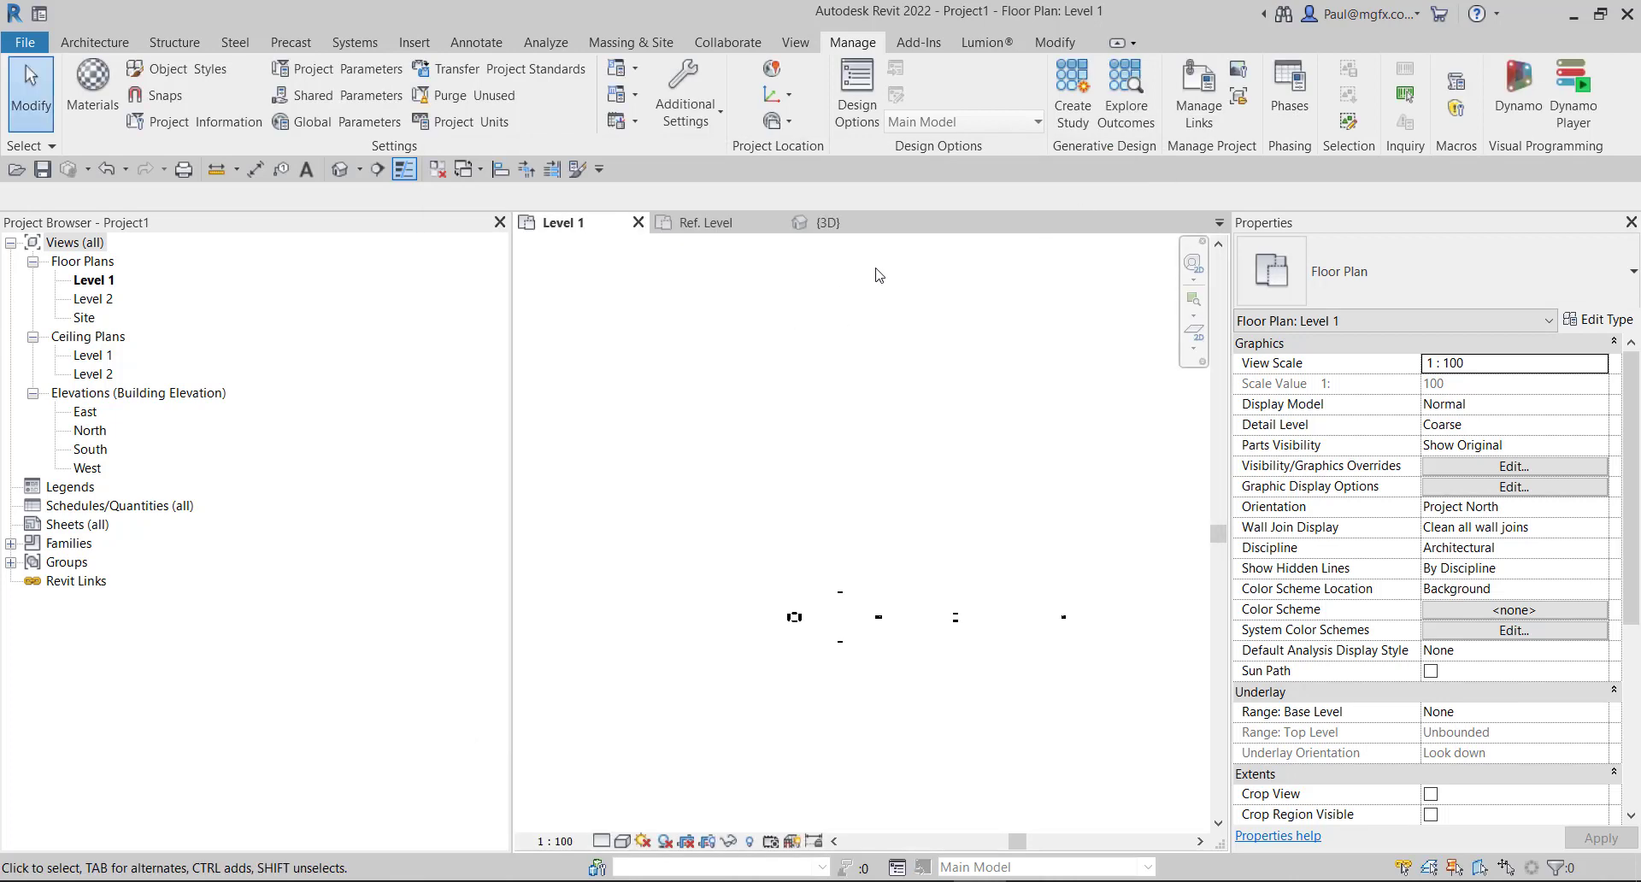
# Return to the Robotic Arm family's 3D view and show the bearings up close.
pyautogui.click(826, 222)
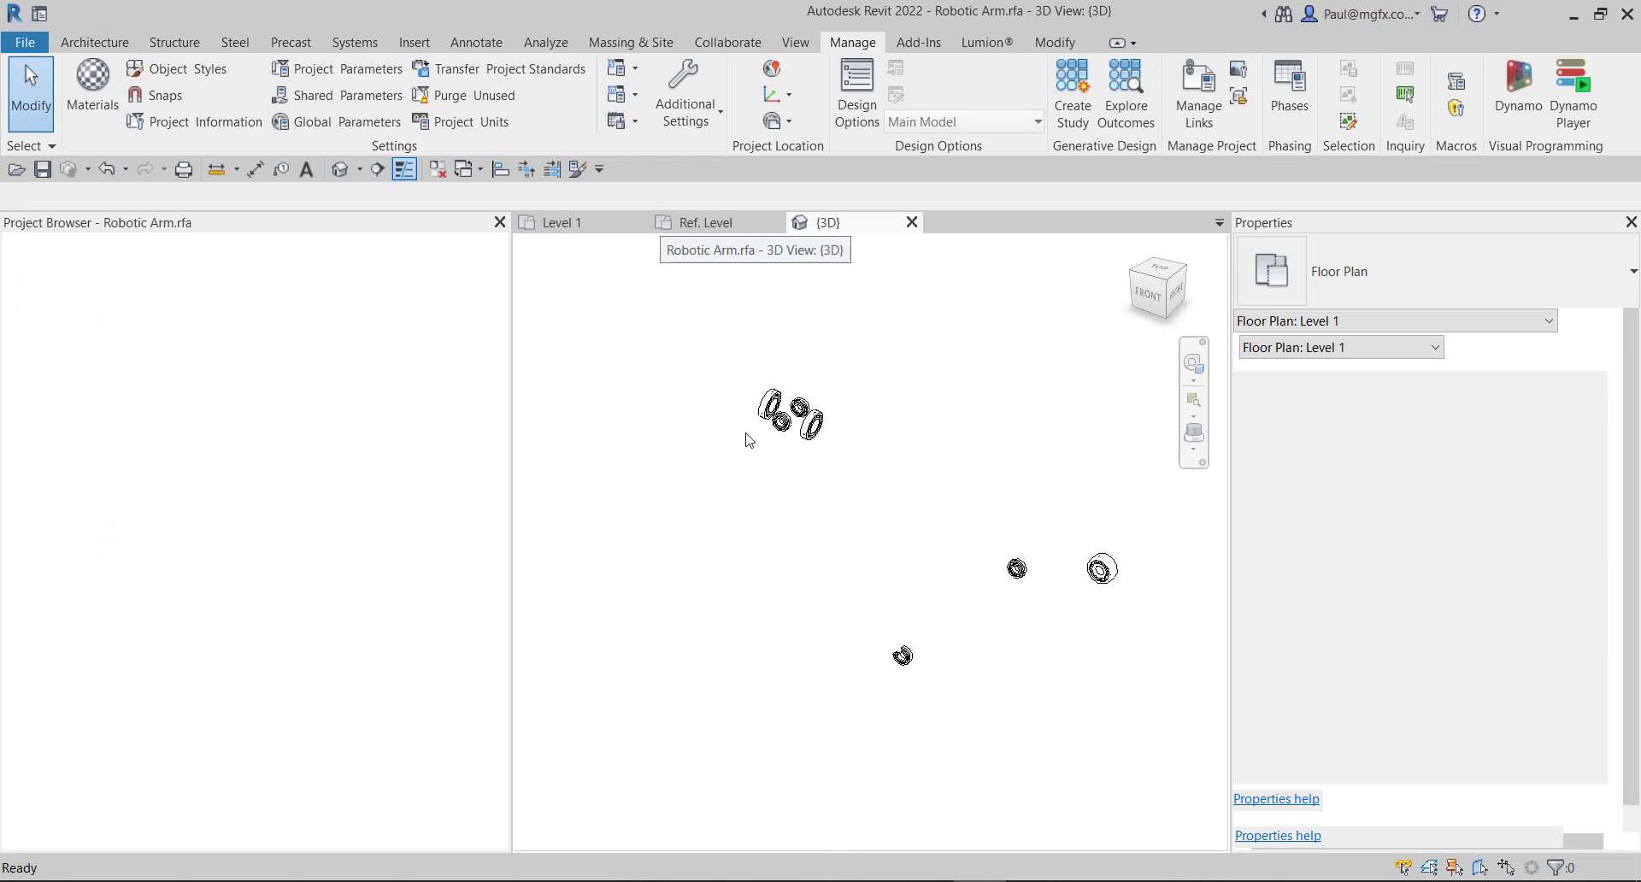
pyautogui.scroll(-2, 845, 527)
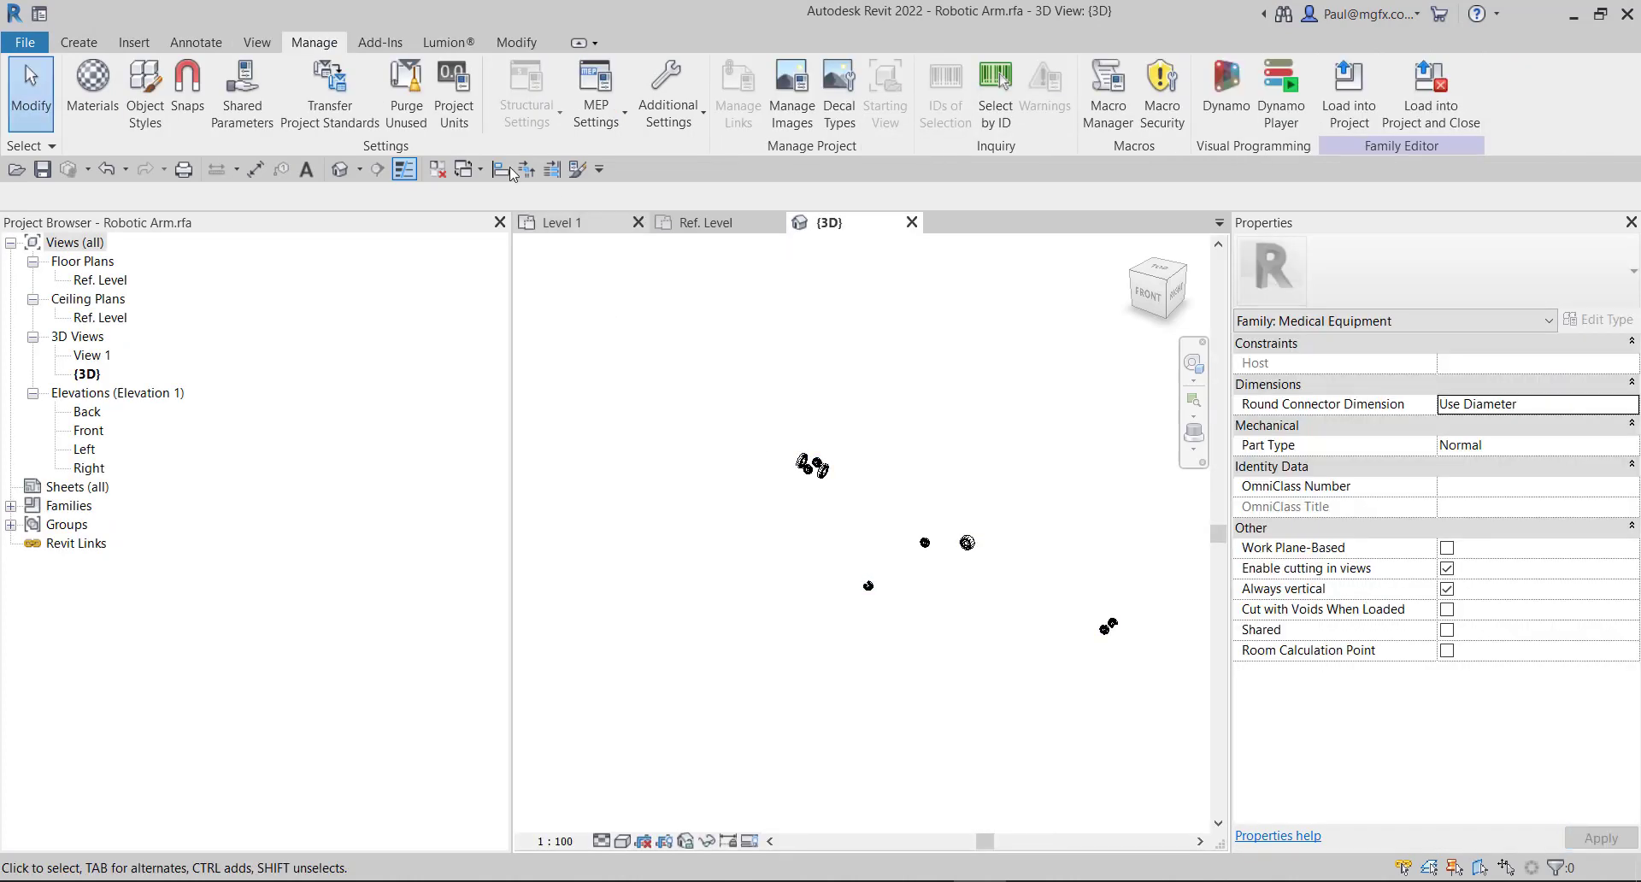
pyautogui.click(134, 44)
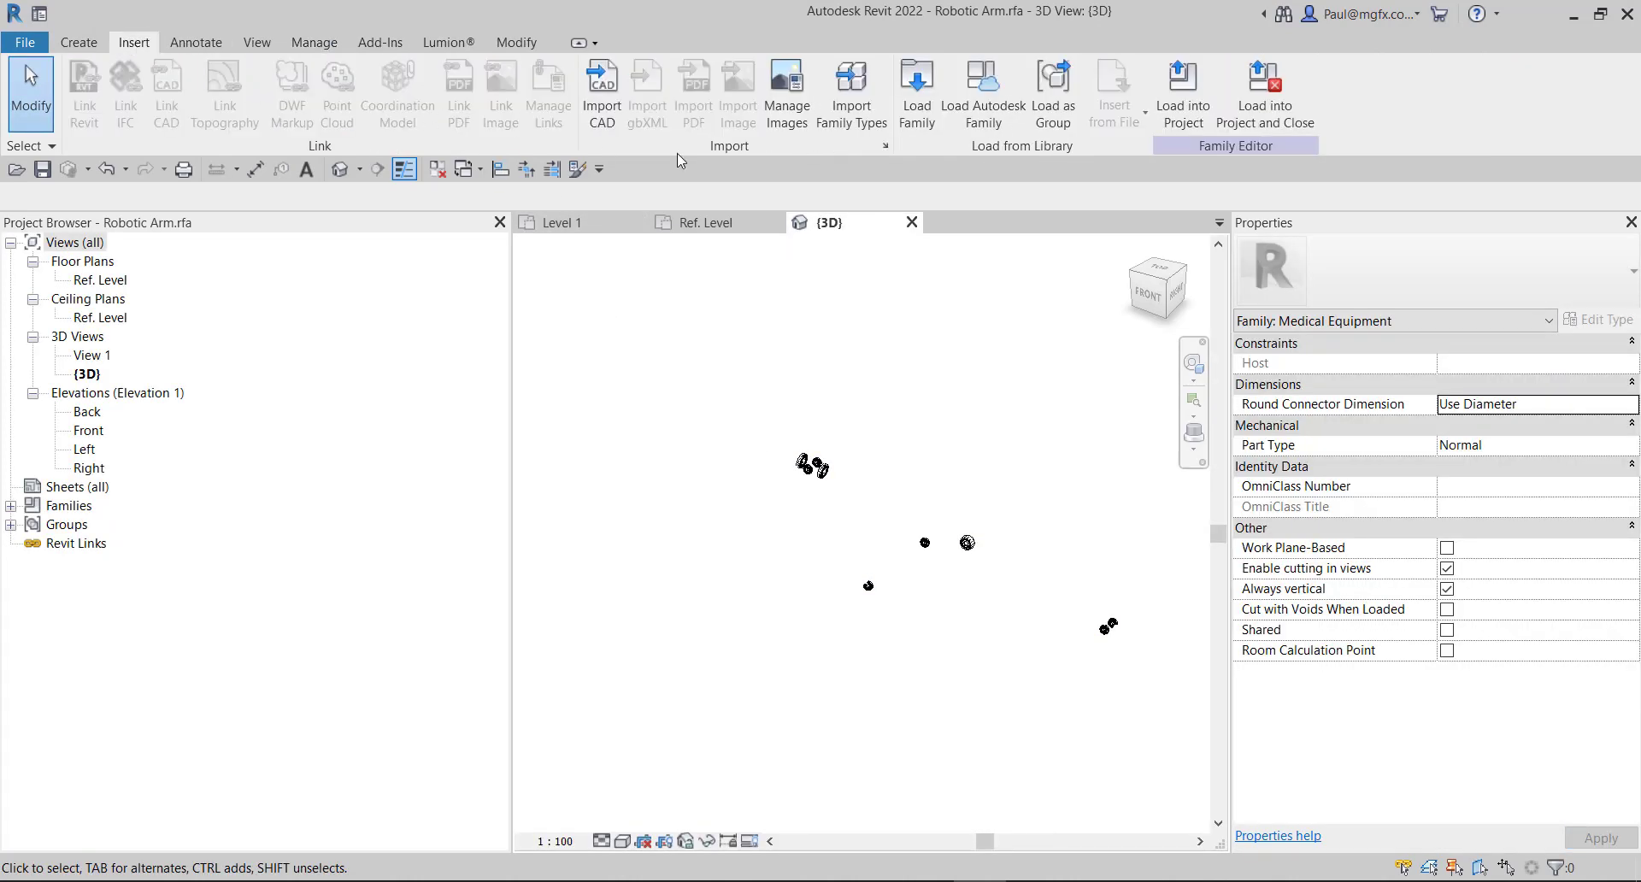
pyautogui.scroll(2, 901, 512)
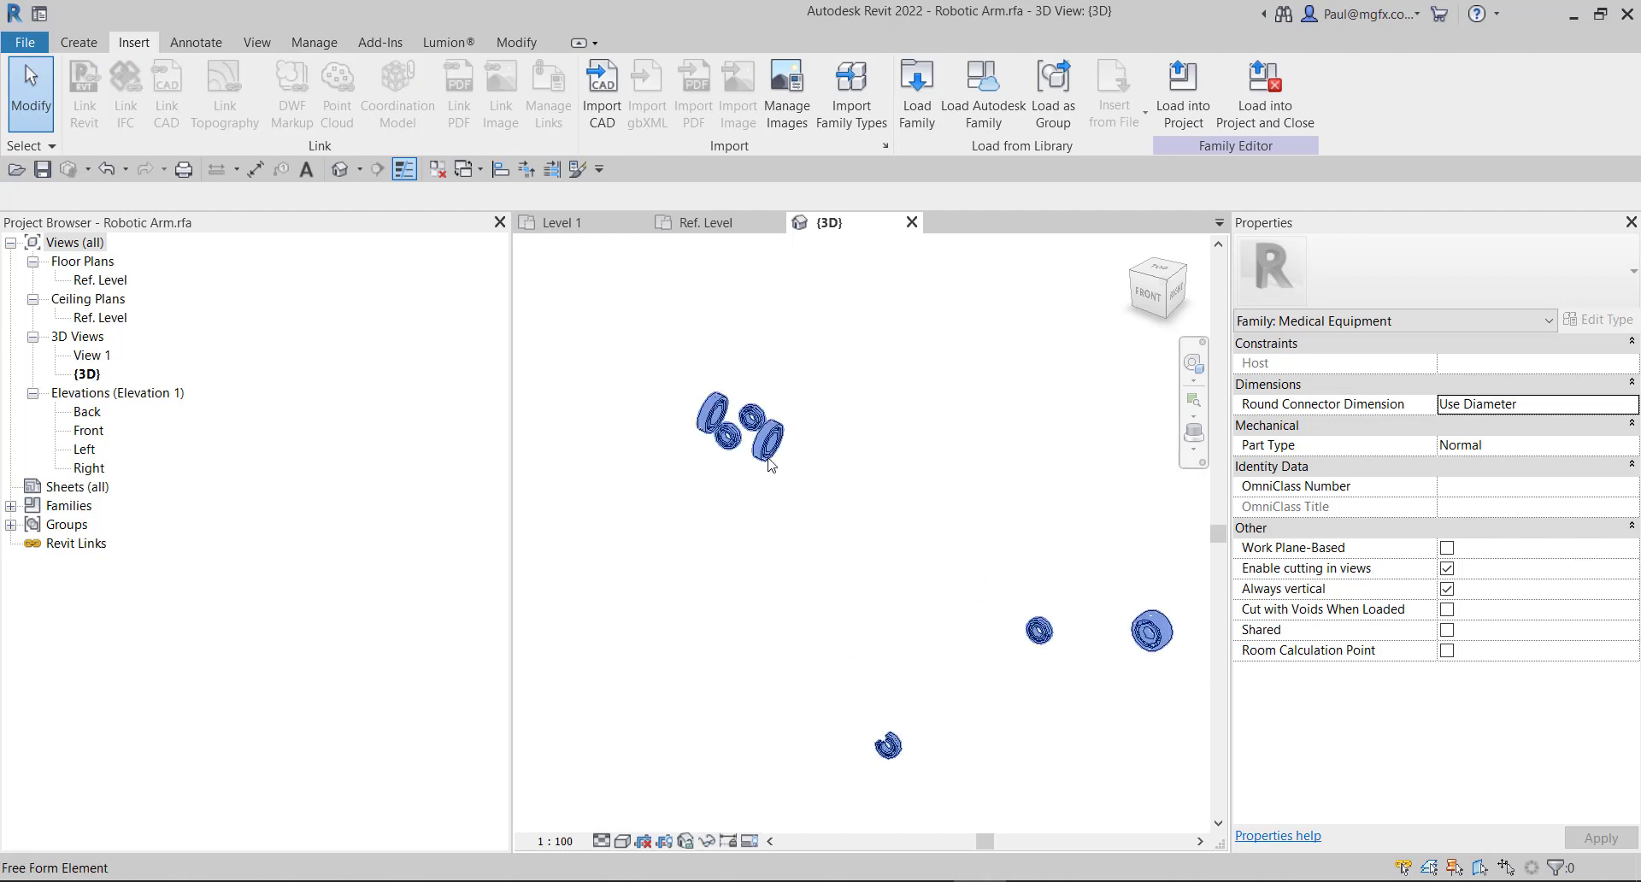
# Assign the exploded bearing geometry in the 3D view to the Bearing subcategory.
pyautogui.click(767, 462)
pyautogui.keyDown('shift'); pyautogui.moveTo(770, 490); pyautogui.dragTo(803, 494, button='middle'); pyautogui.keyUp('shift')
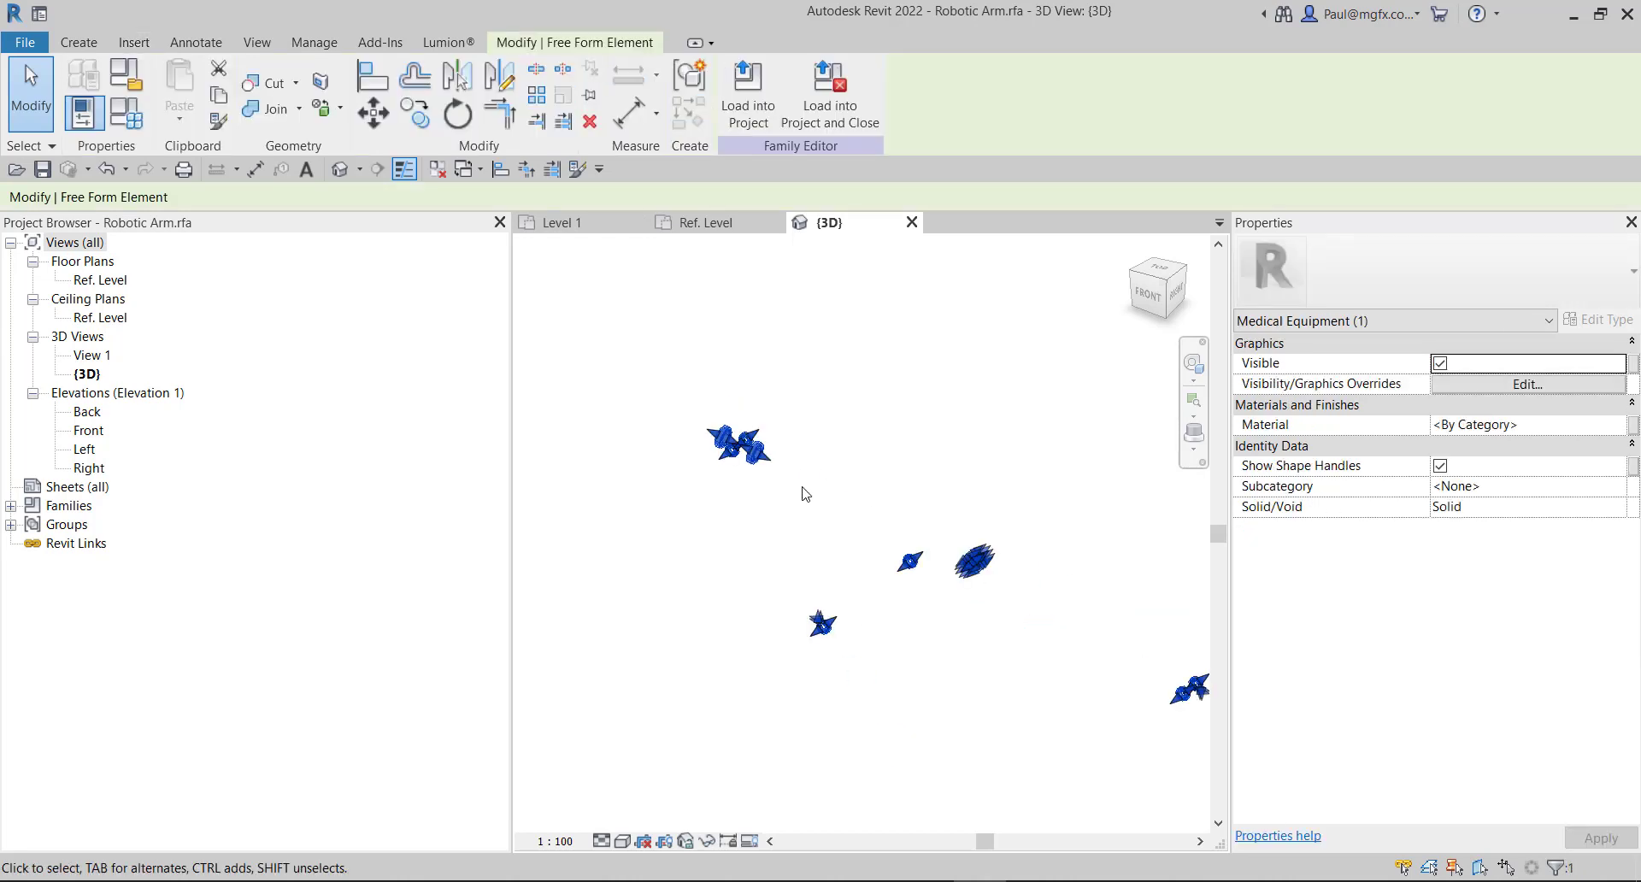
pyautogui.click(1513, 487)
pyautogui.click(1616, 486)
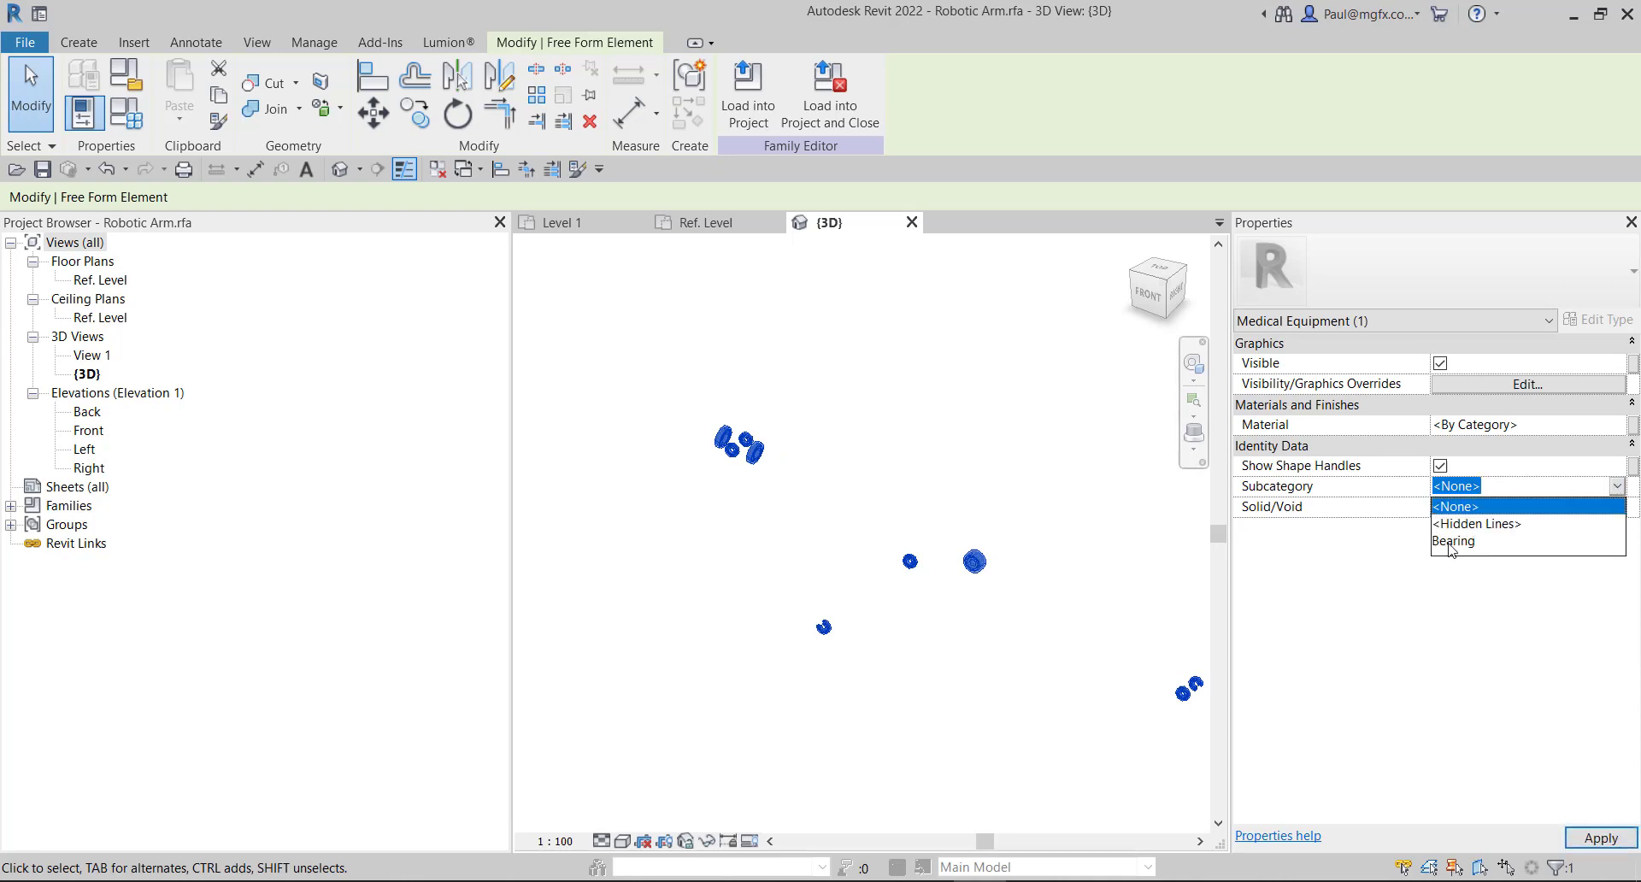
pyautogui.click(1453, 541)
pyautogui.press('Escape')
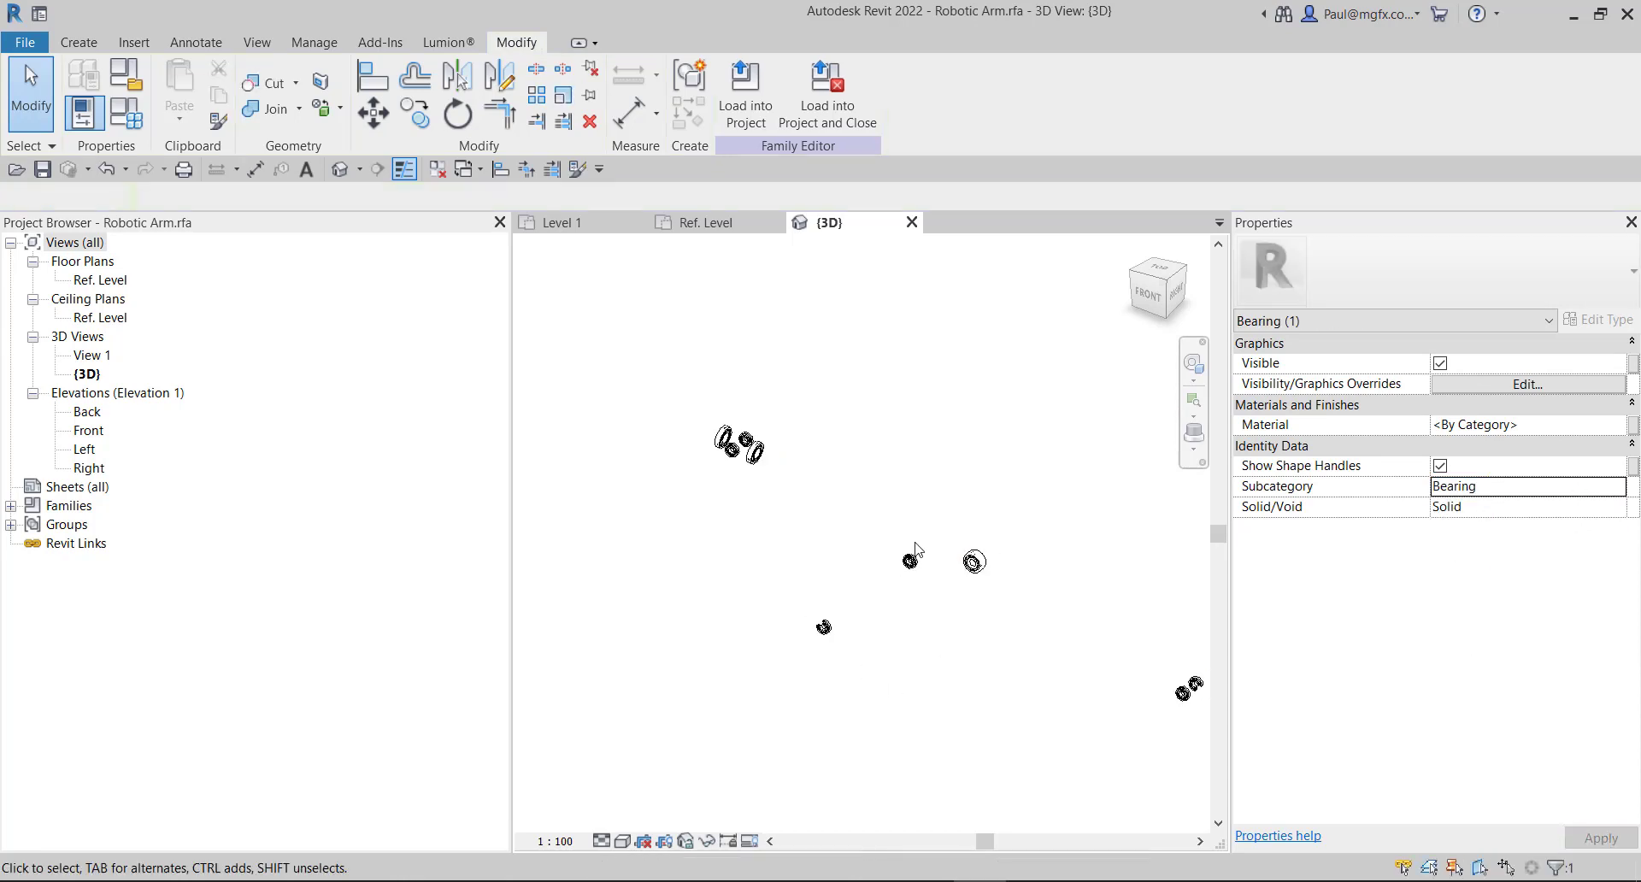
# Import only the __Fasteners layer of INSIDE.dwg into the family and explode the import.
pyautogui.scroll(-3, 889, 599)
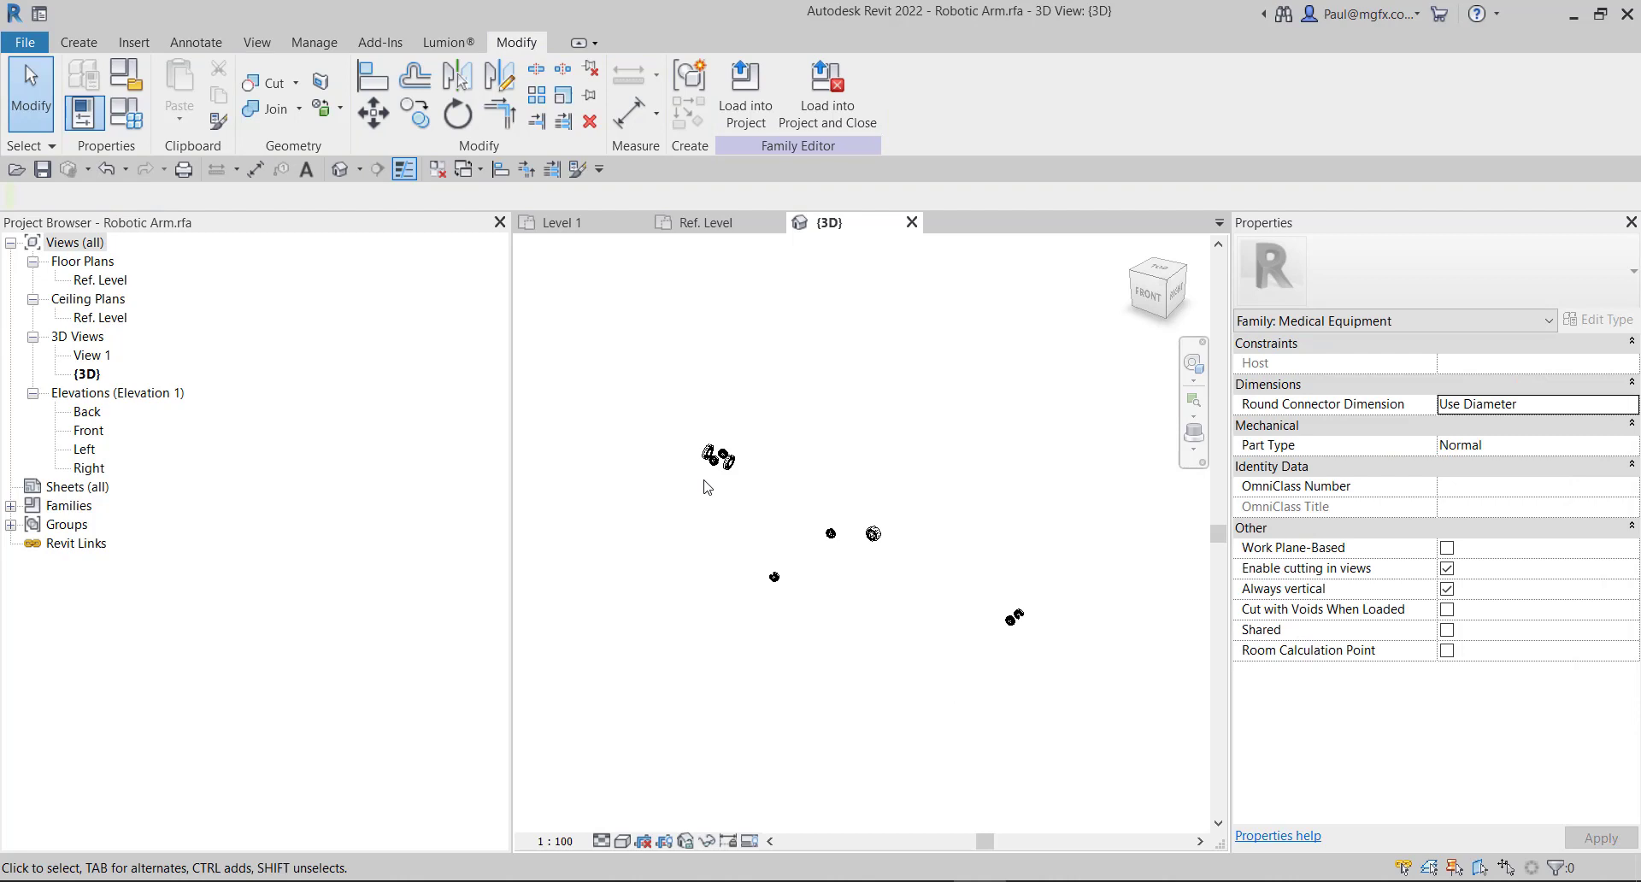
pyautogui.scroll(2, 707, 487)
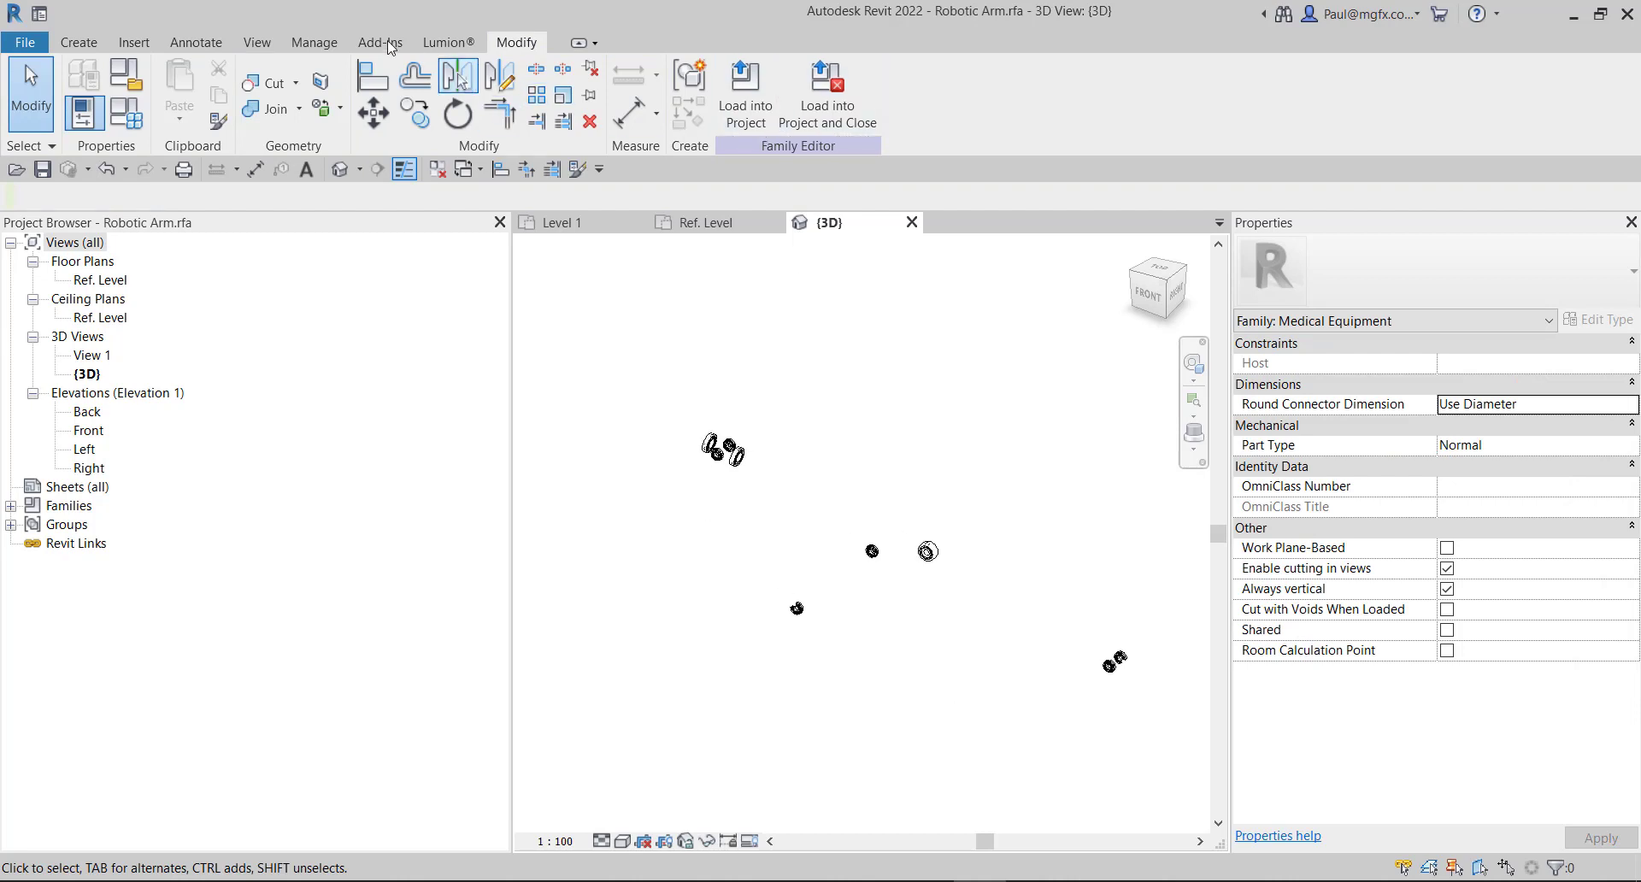
pyautogui.click(145, 41)
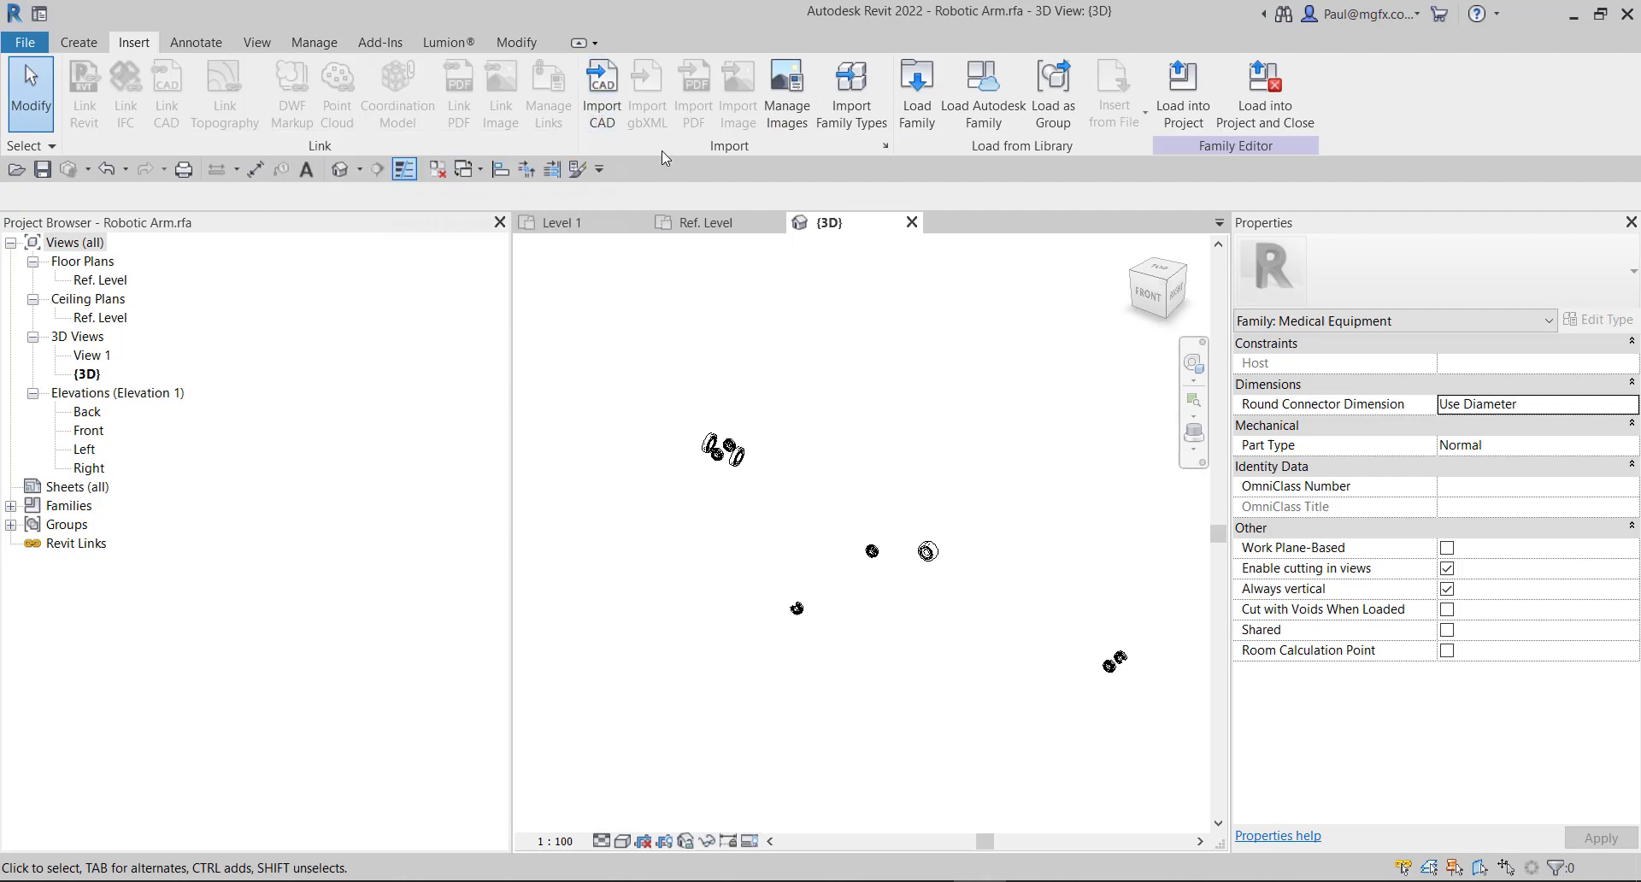
pyautogui.click(602, 94)
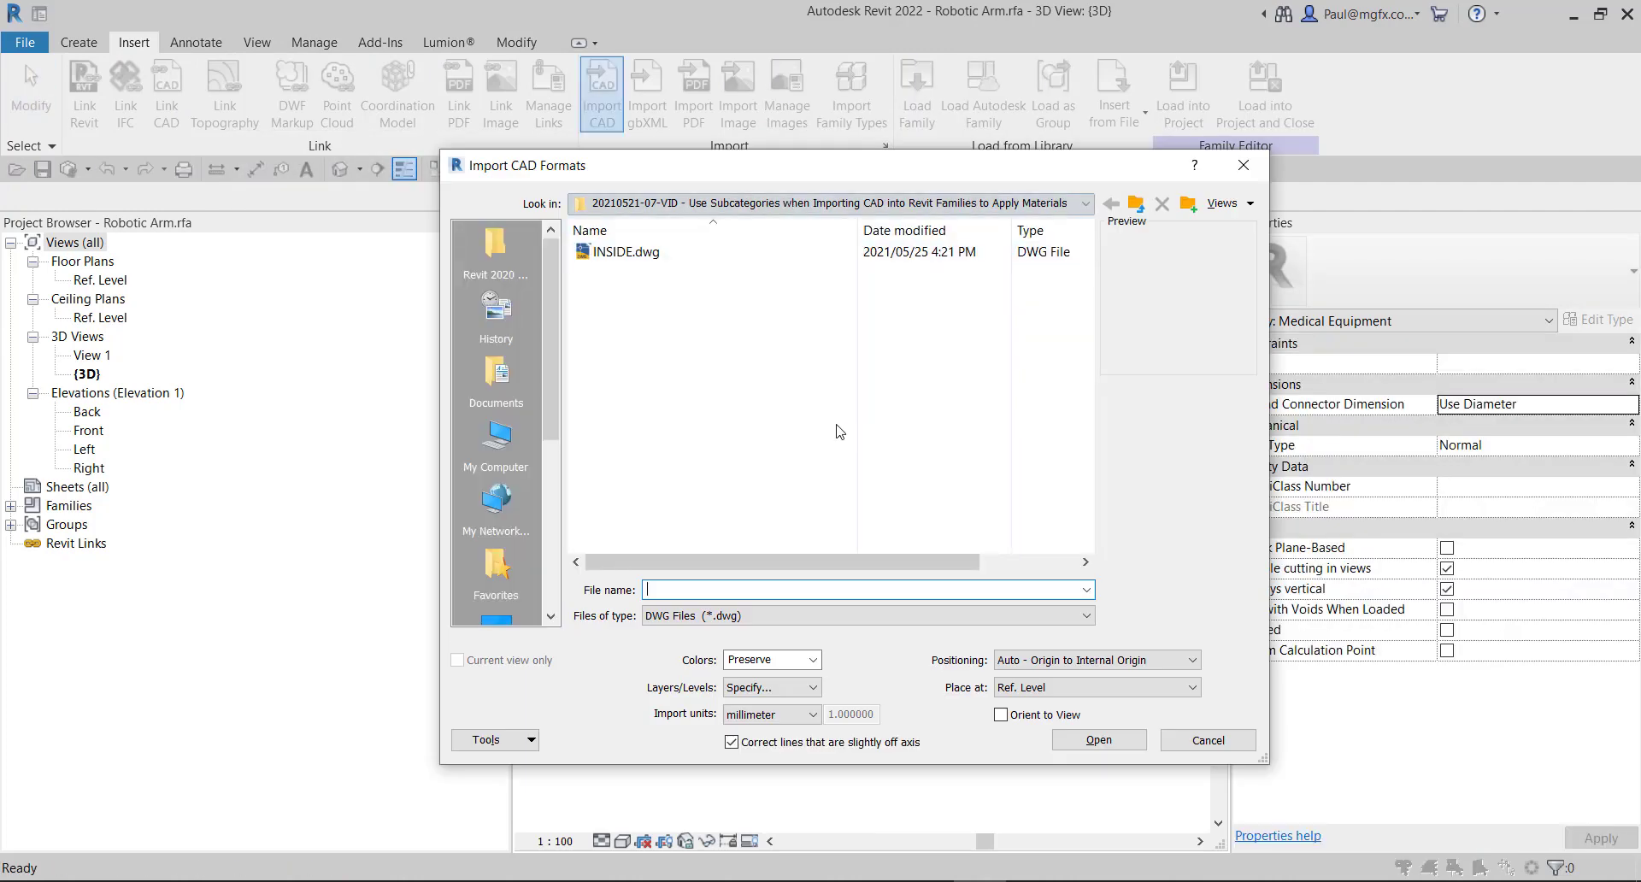
pyautogui.click(631, 251)
pyautogui.click(1115, 742)
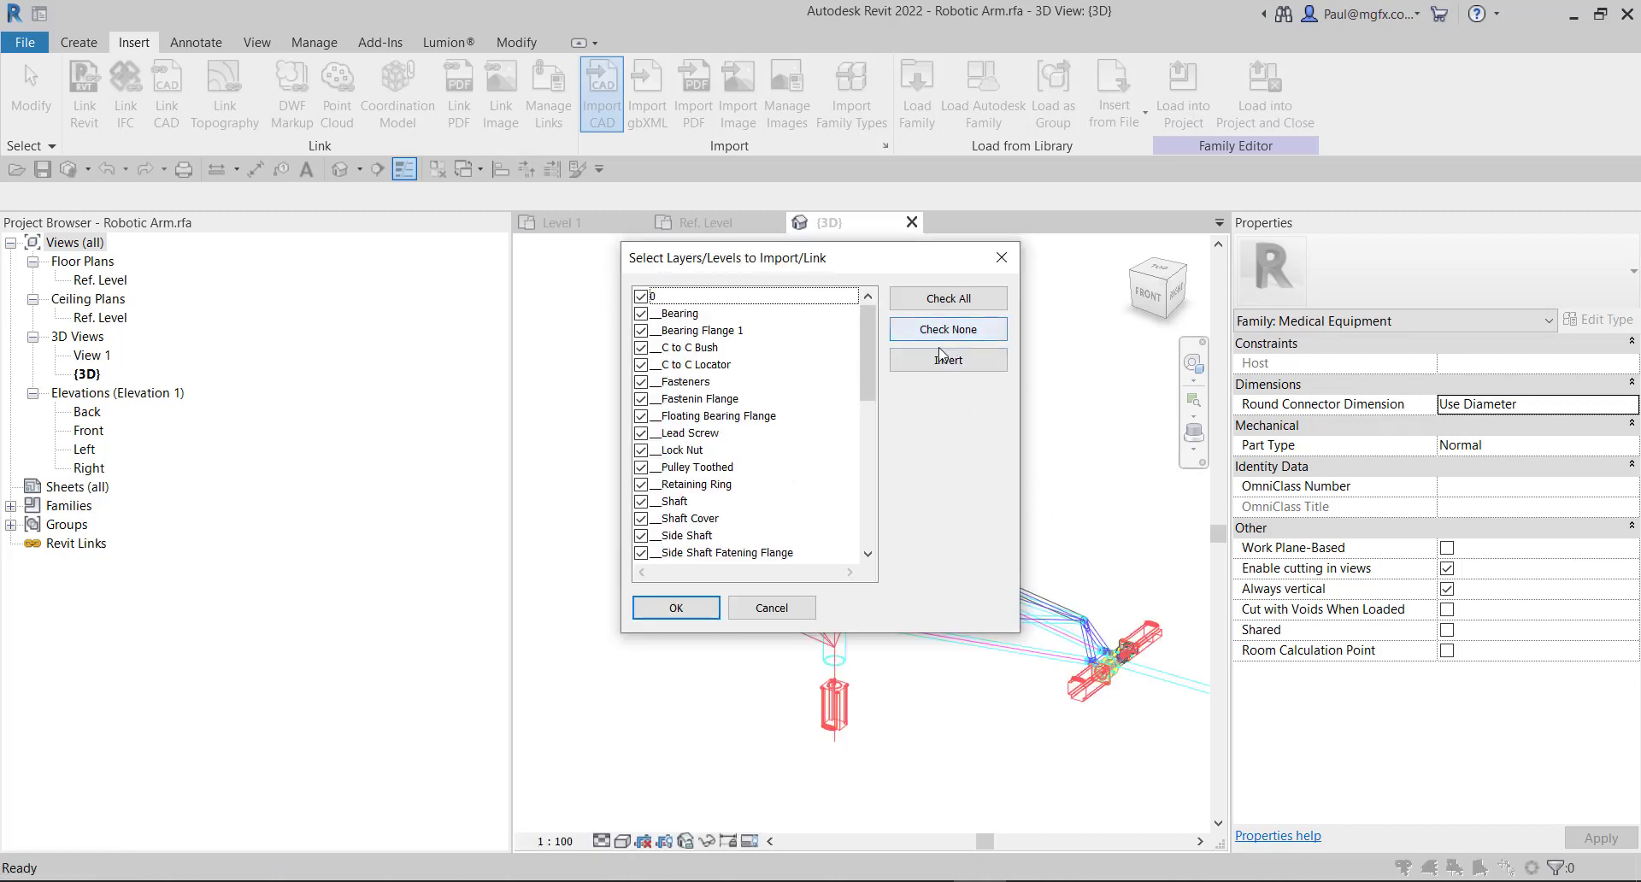
pyautogui.click(947, 331)
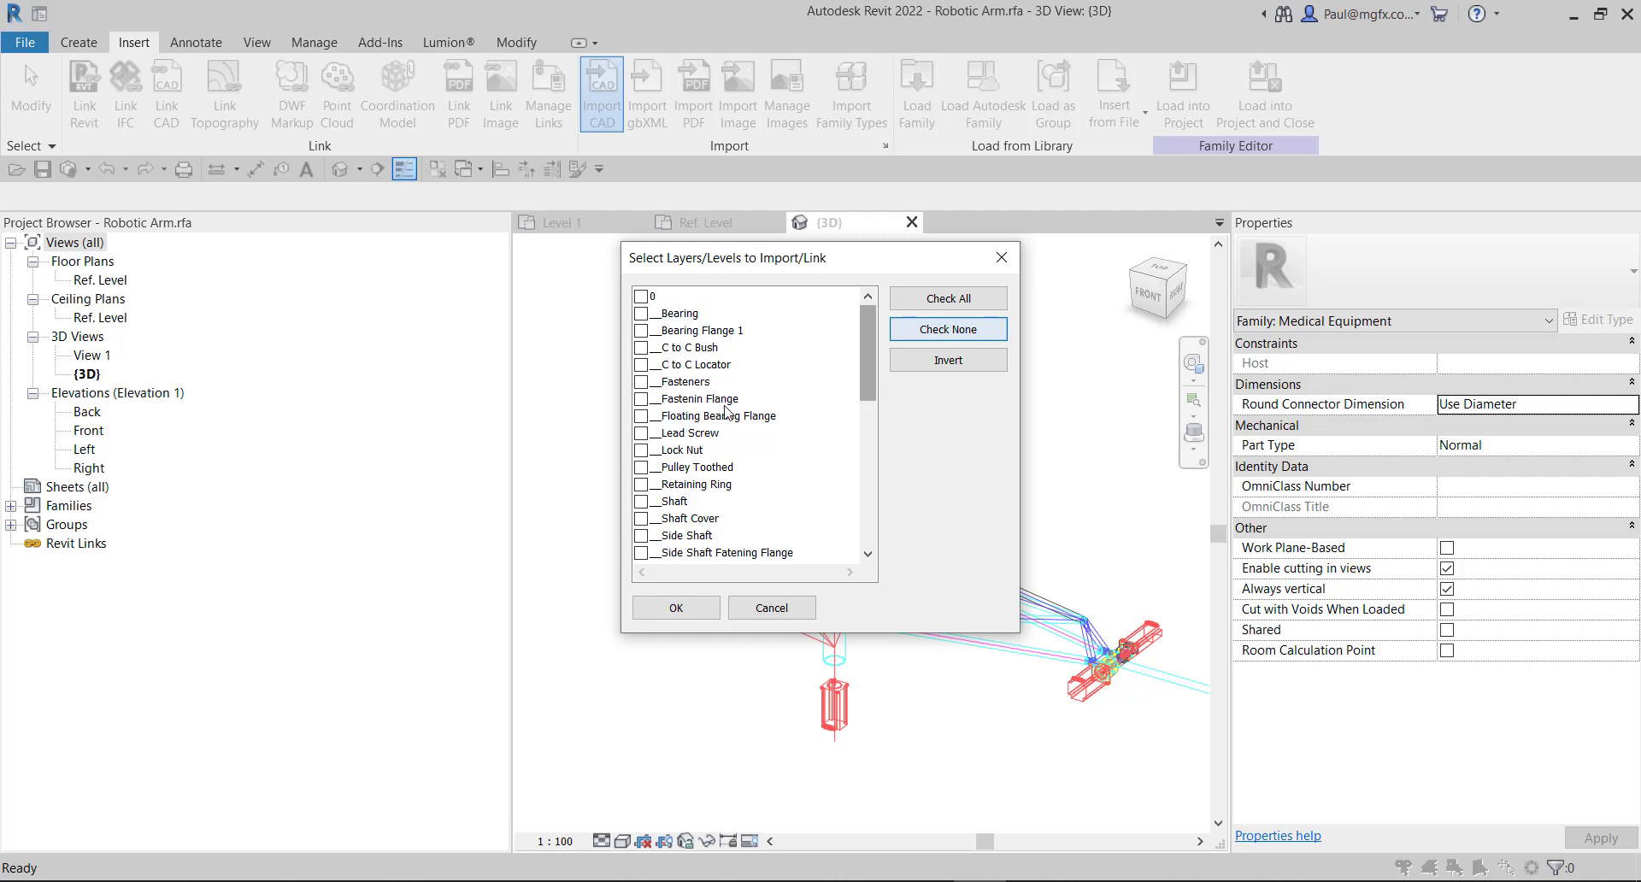
pyautogui.click(640, 383)
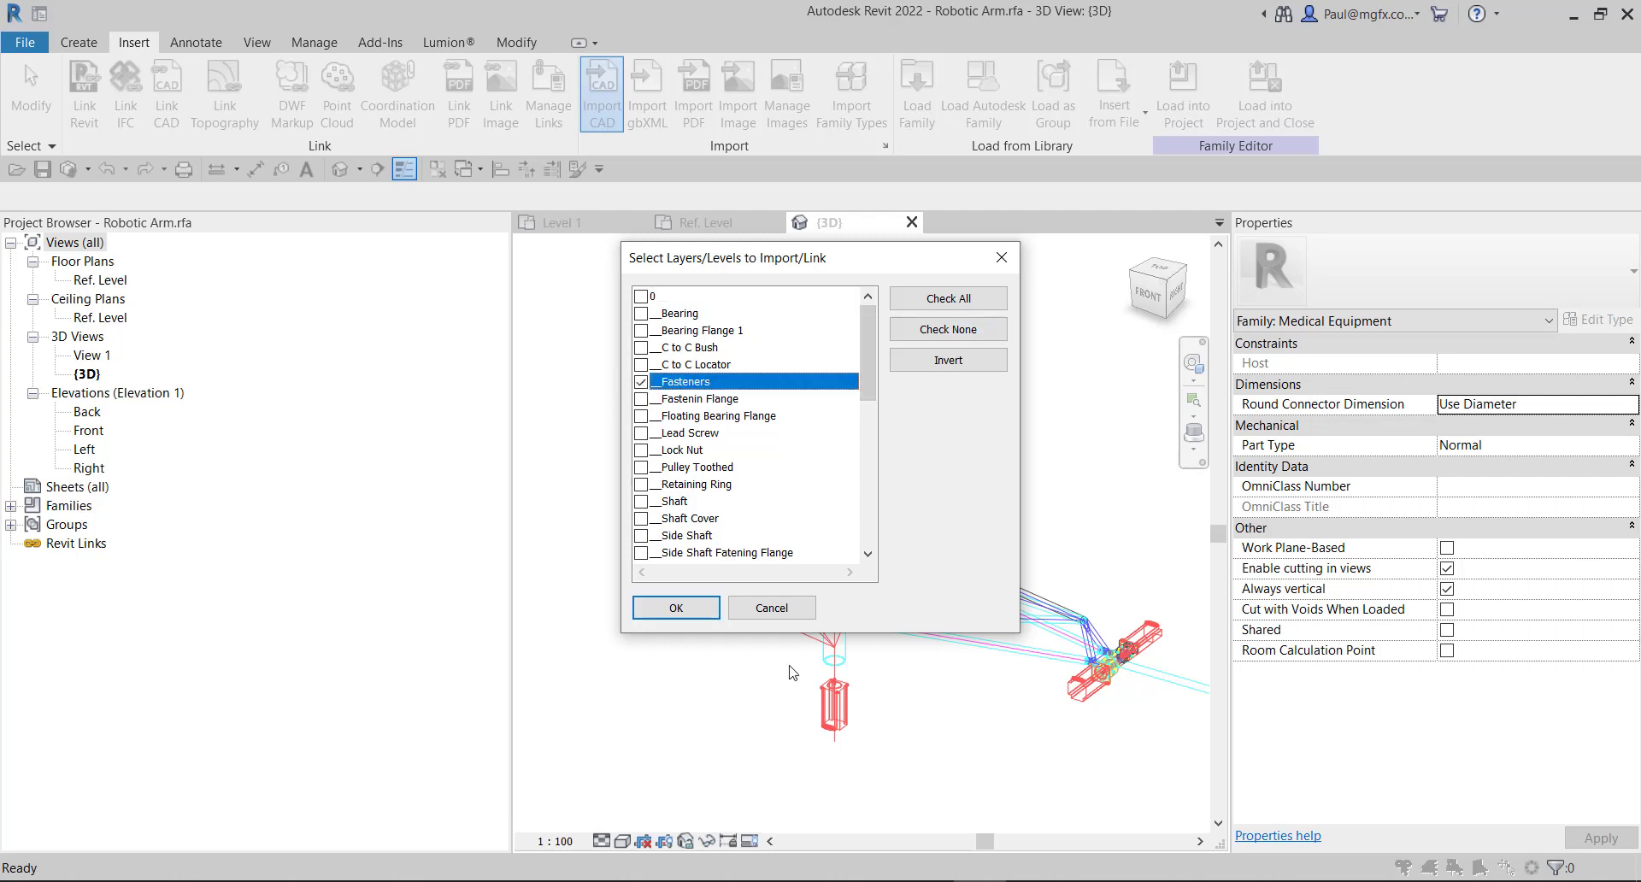
pyautogui.click(671, 609)
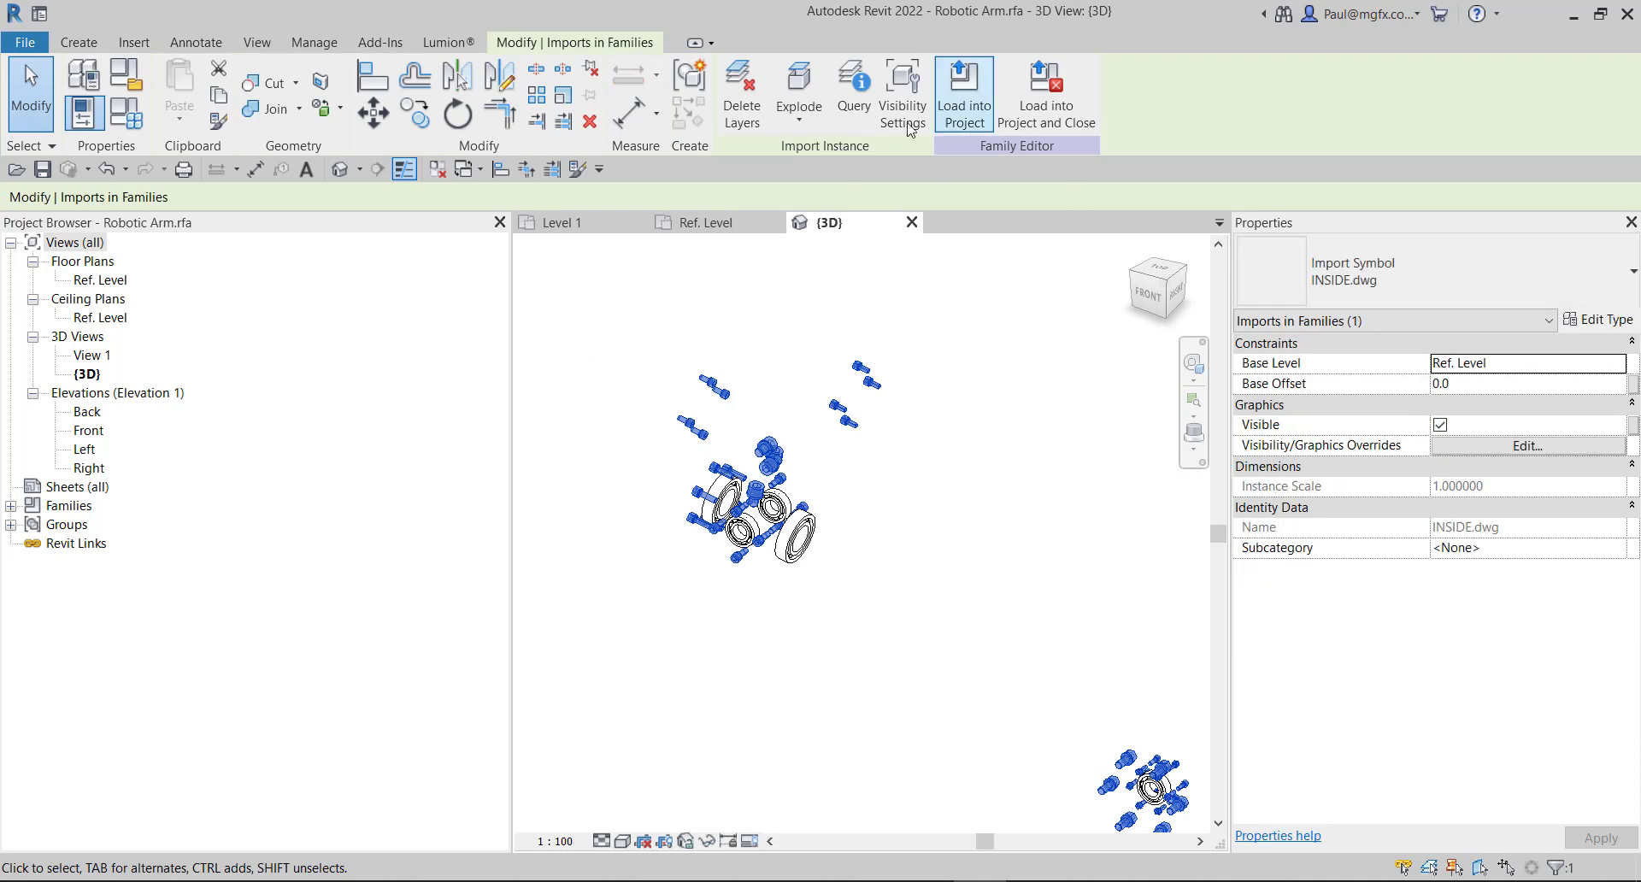
pyautogui.click(799, 111)
pyautogui.click(784, 192)
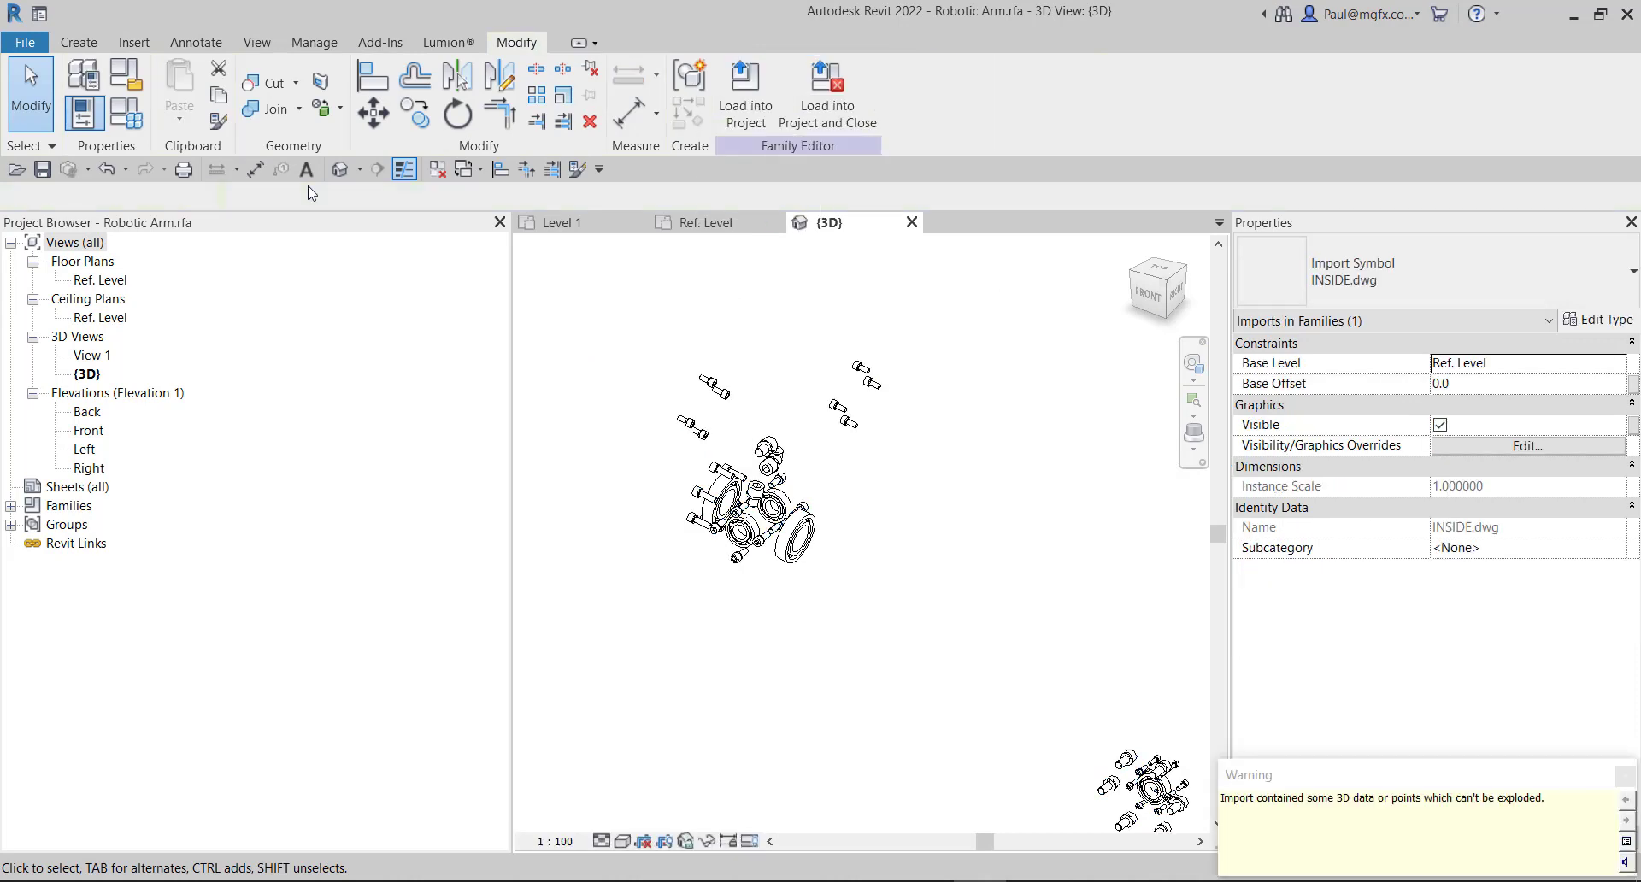
# Create a Fasteners subcategory under Medical Equipment in the family's object styles.
pyautogui.click(314, 42)
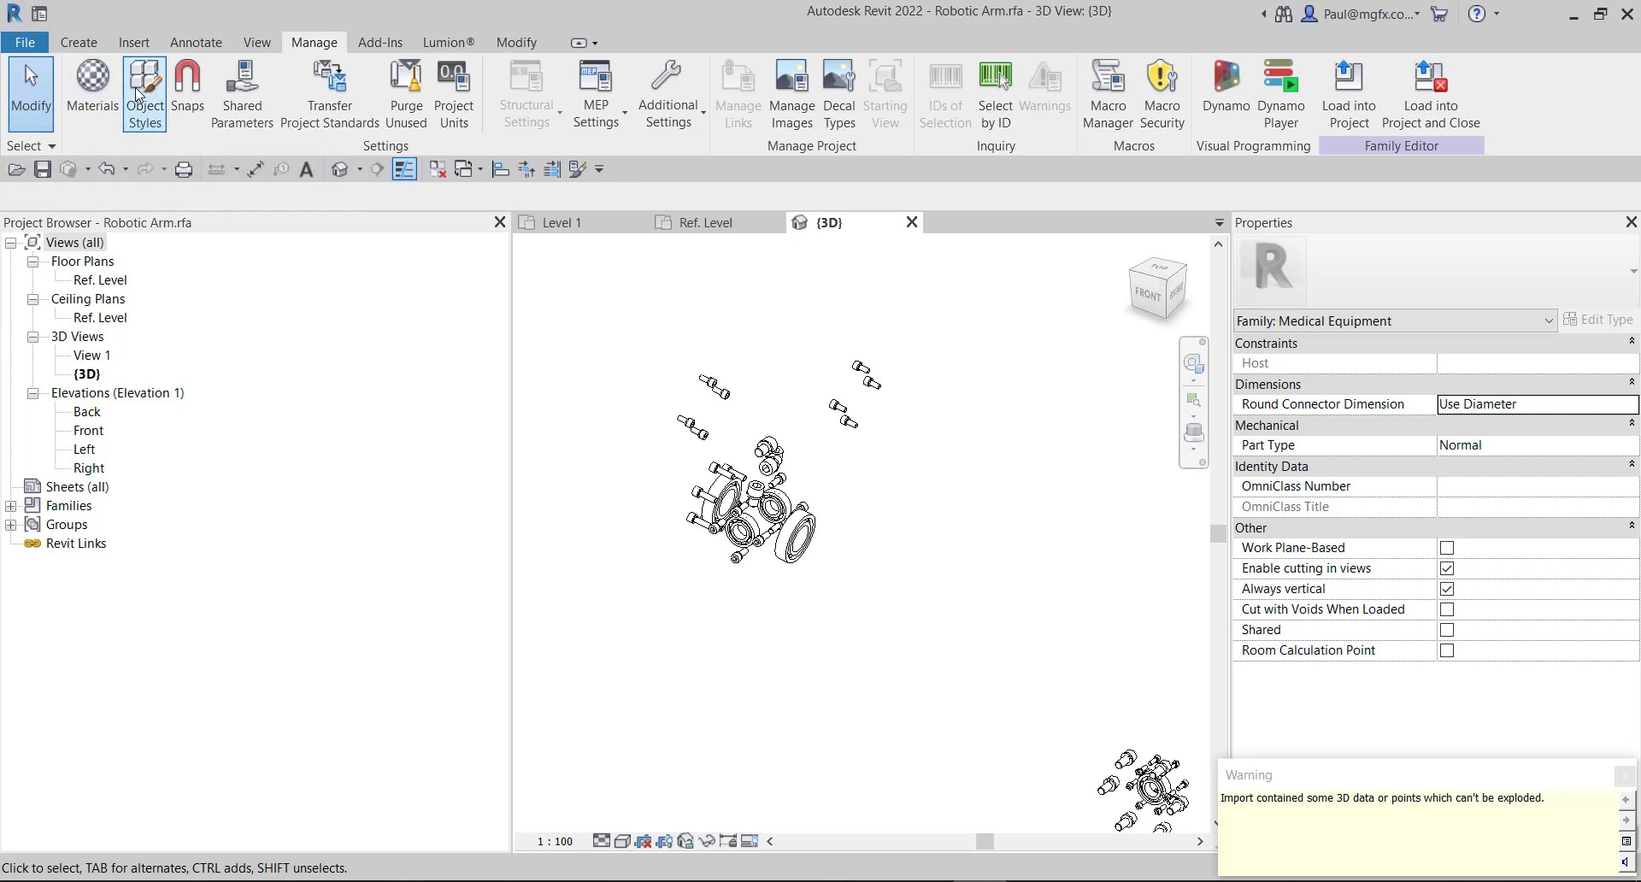
pyautogui.click(141, 95)
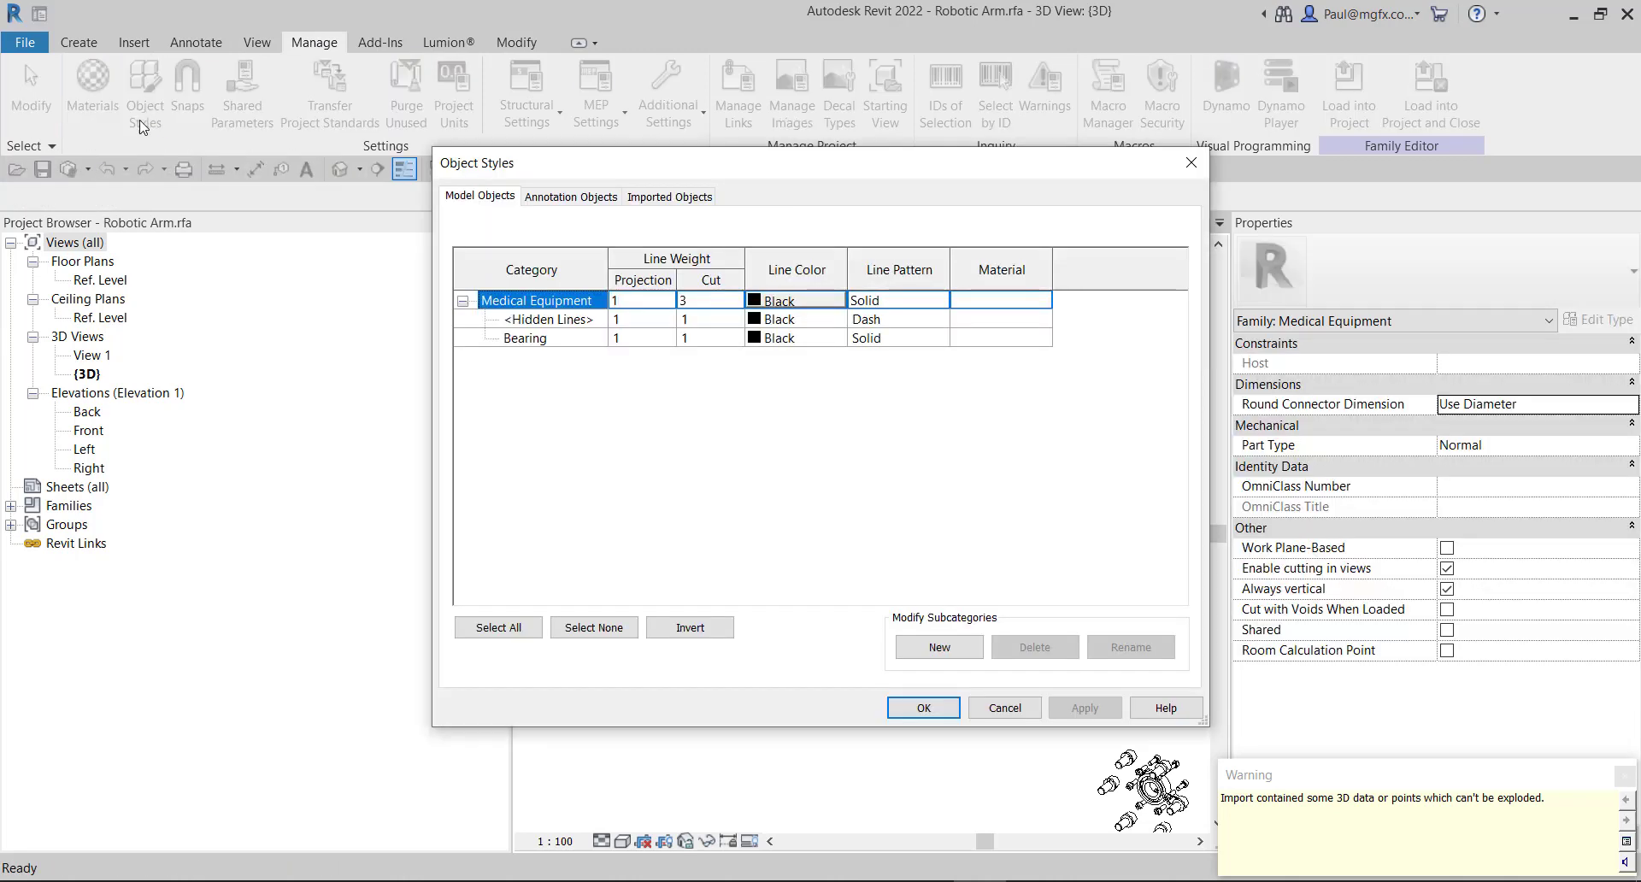
pyautogui.click(936, 645)
pyautogui.write('Fasteners')
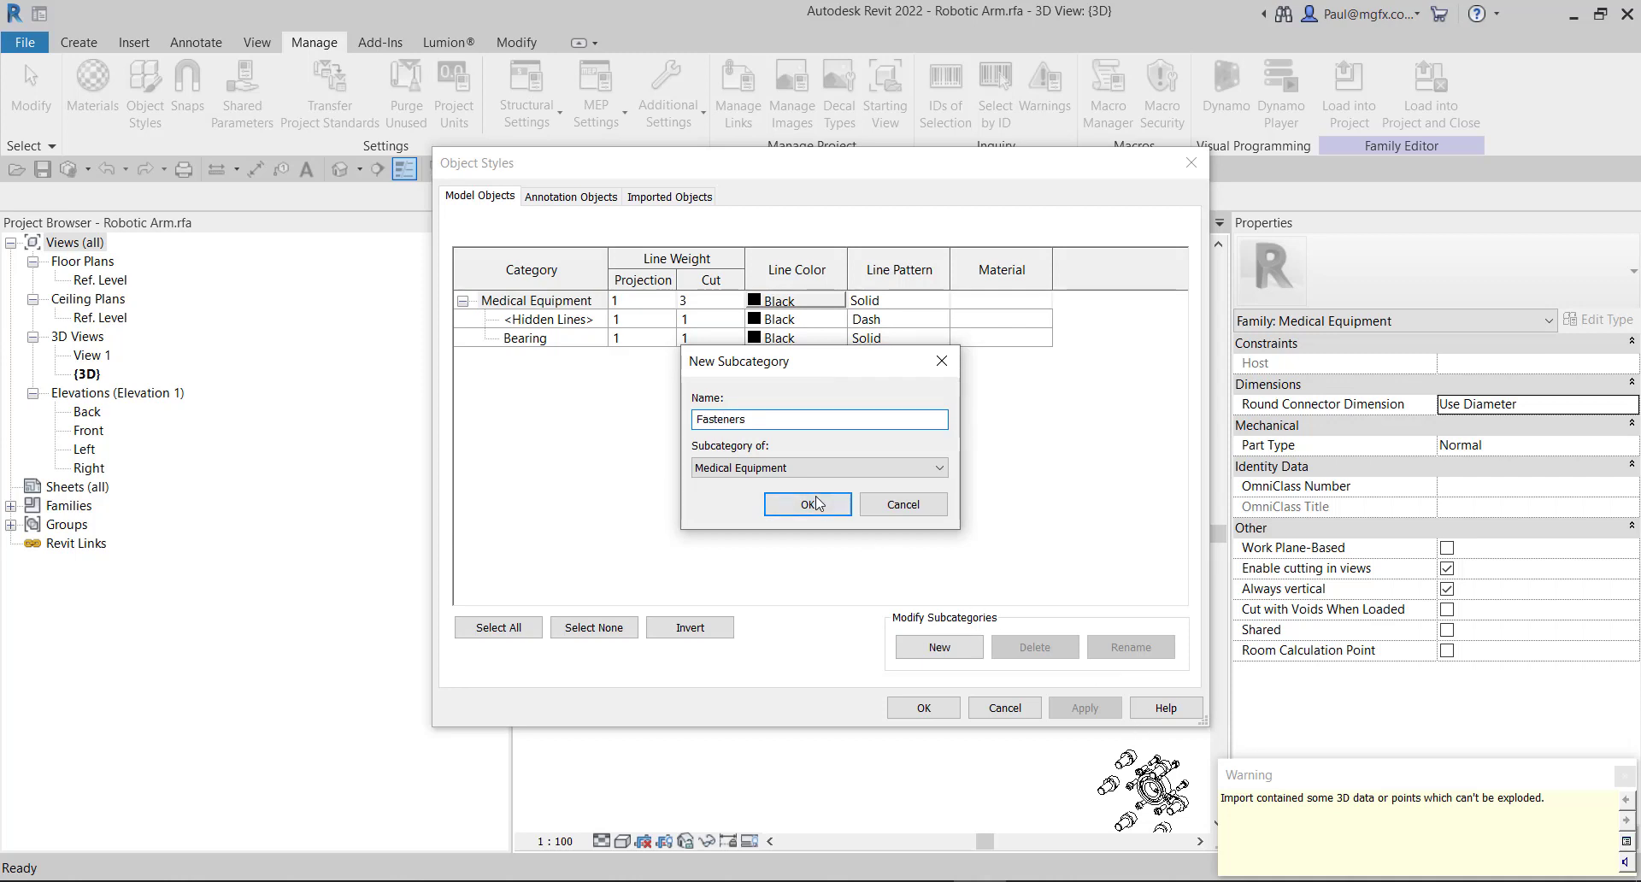
pyautogui.click(810, 506)
pyautogui.click(916, 709)
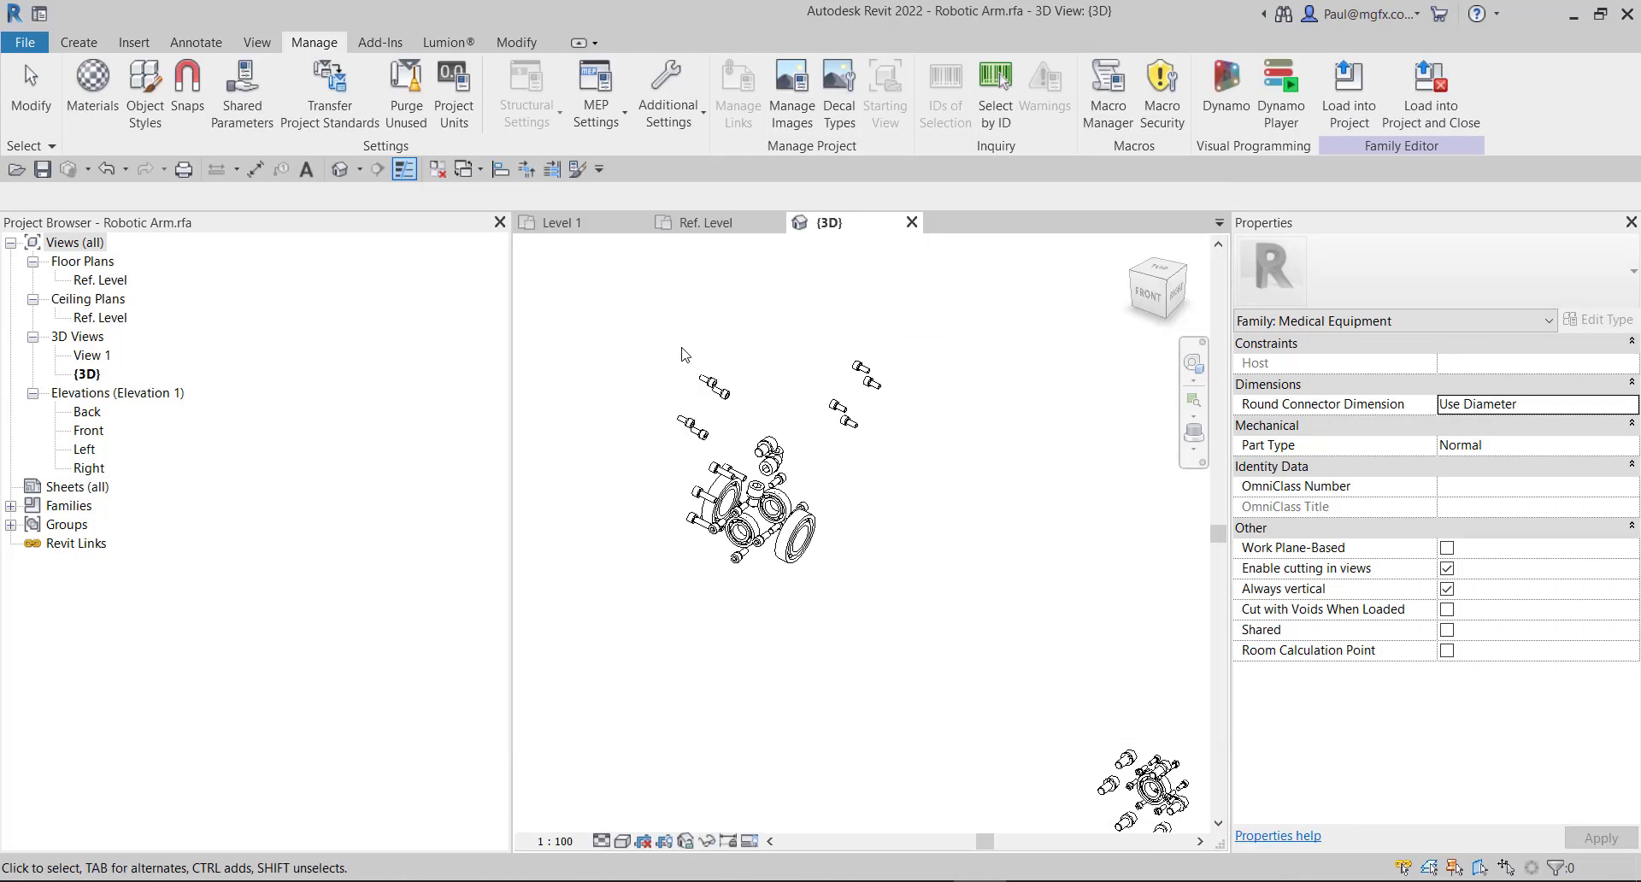
# Assign the exploded fastener geometry to the Fasteners subcategory.
pyautogui.click(710, 406)
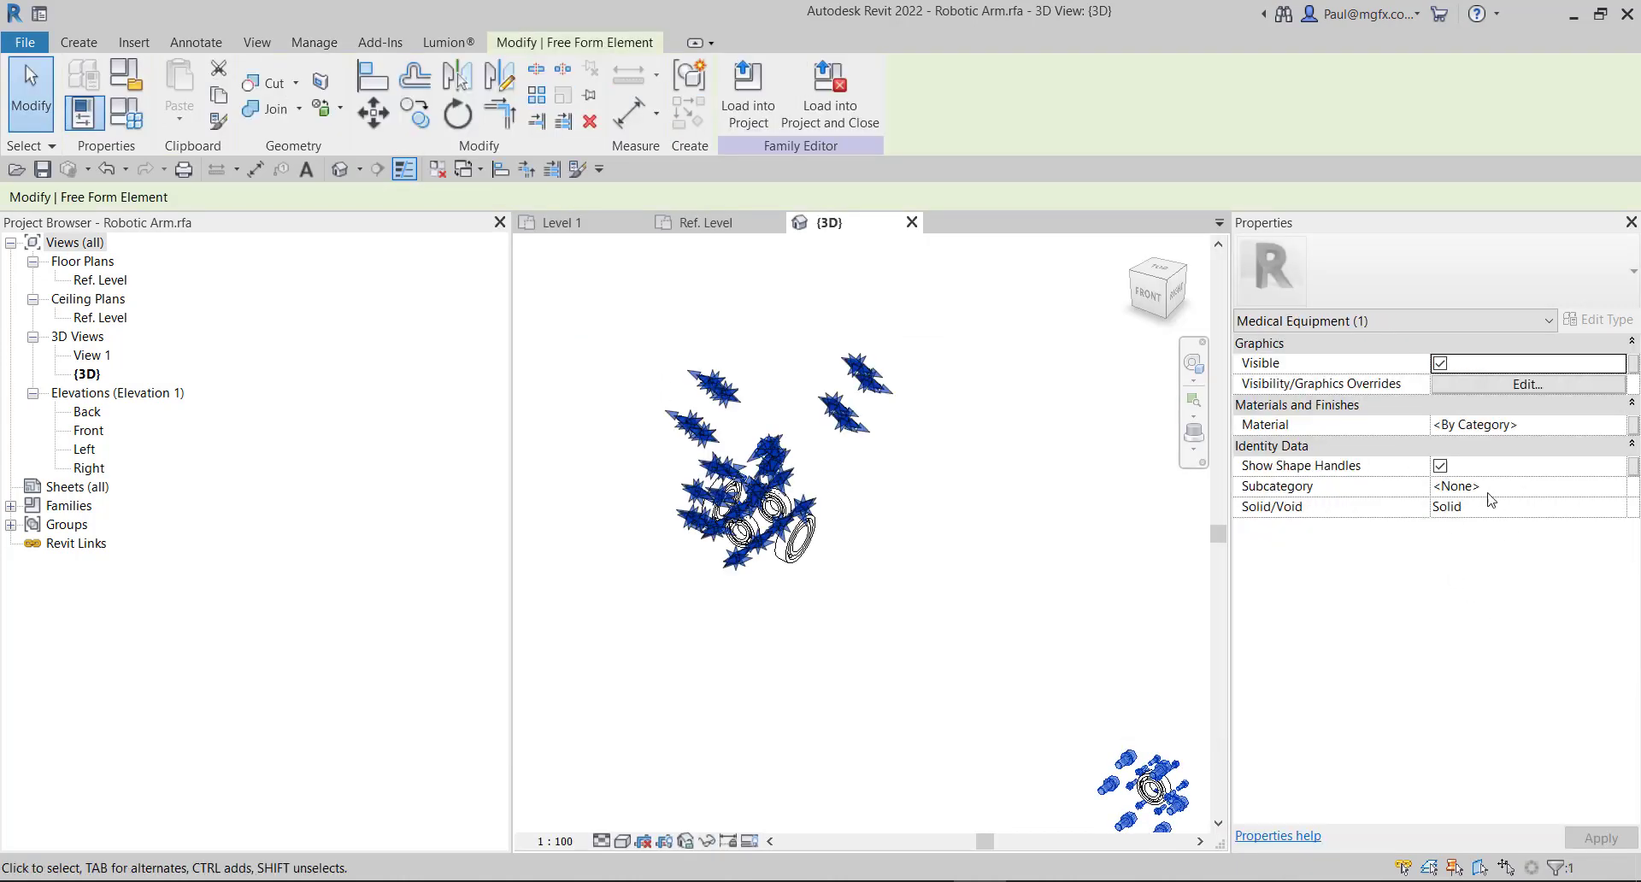
pyautogui.click(1527, 487)
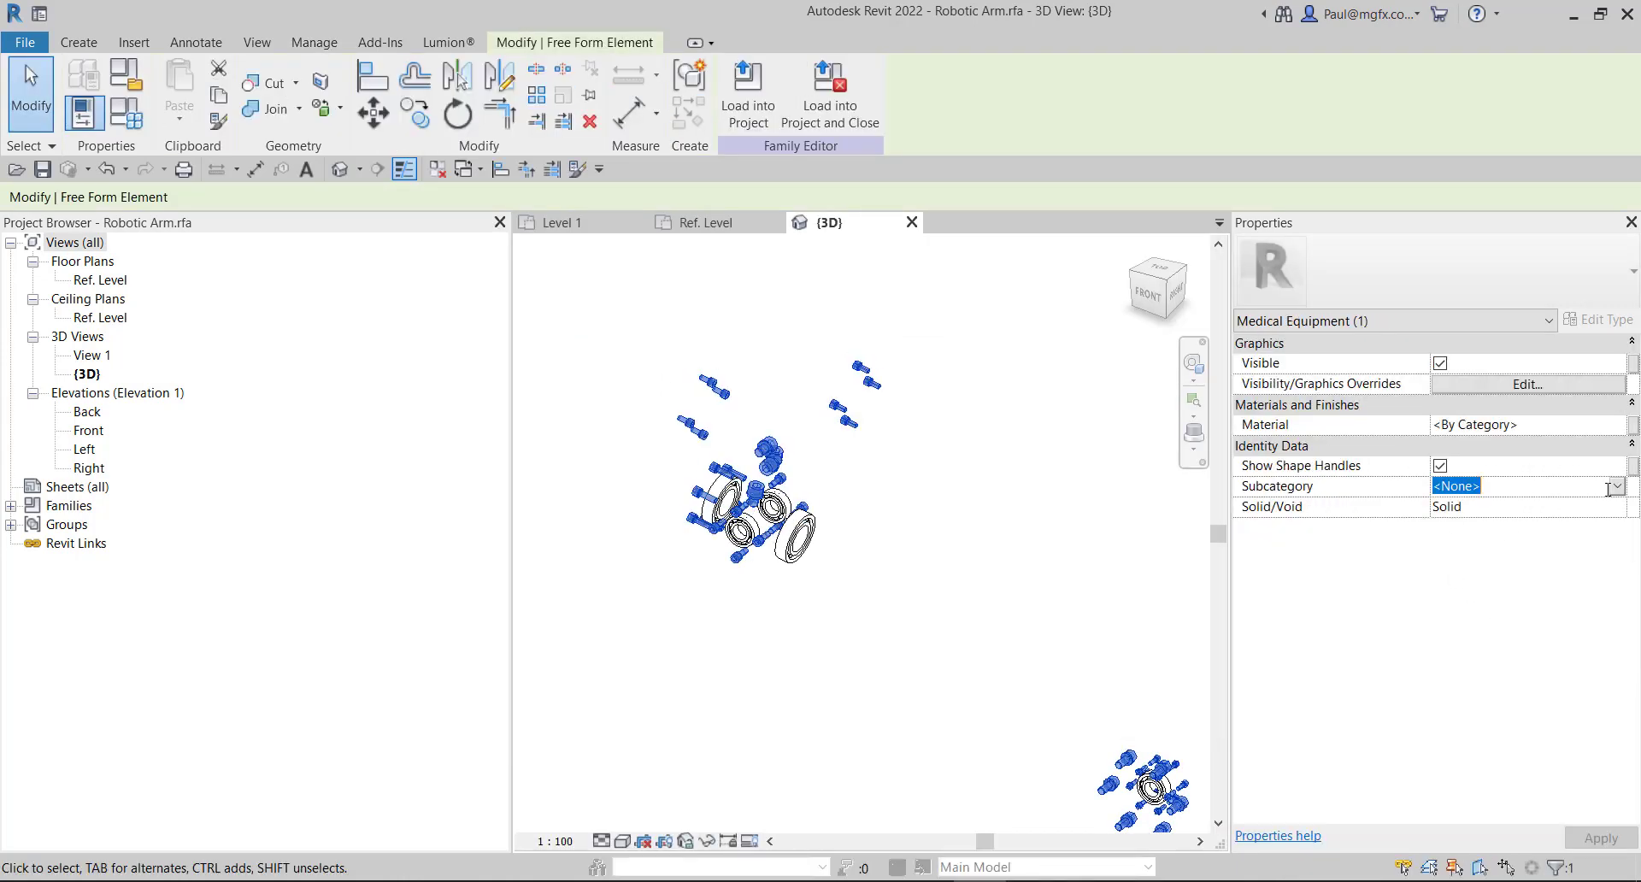
pyautogui.click(1504, 488)
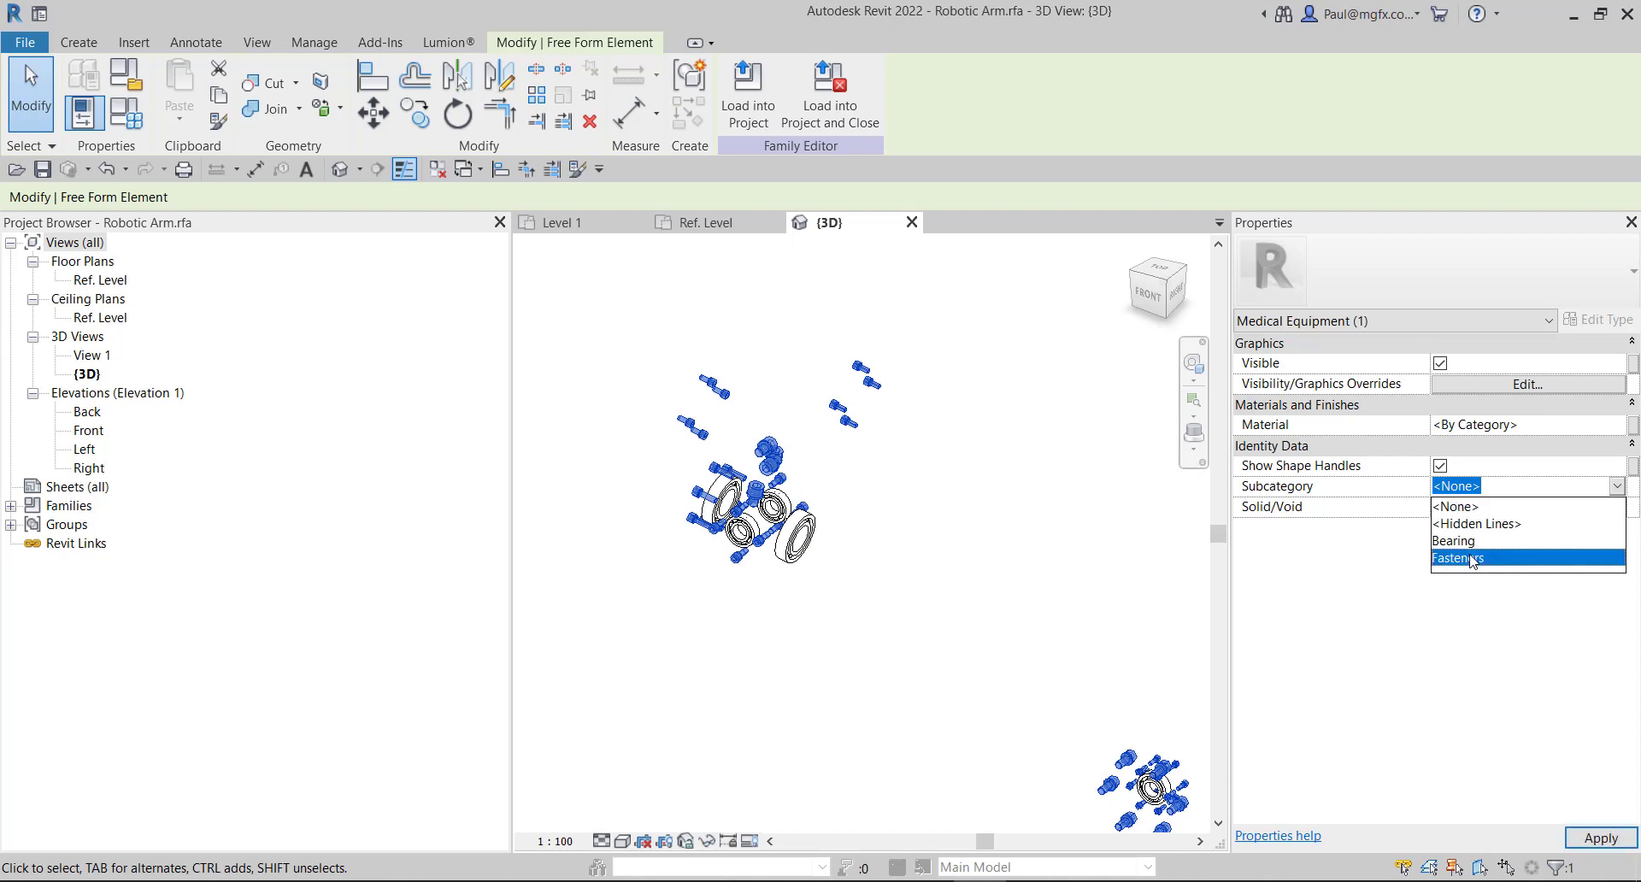
pyautogui.click(1470, 558)
pyautogui.click(1025, 490)
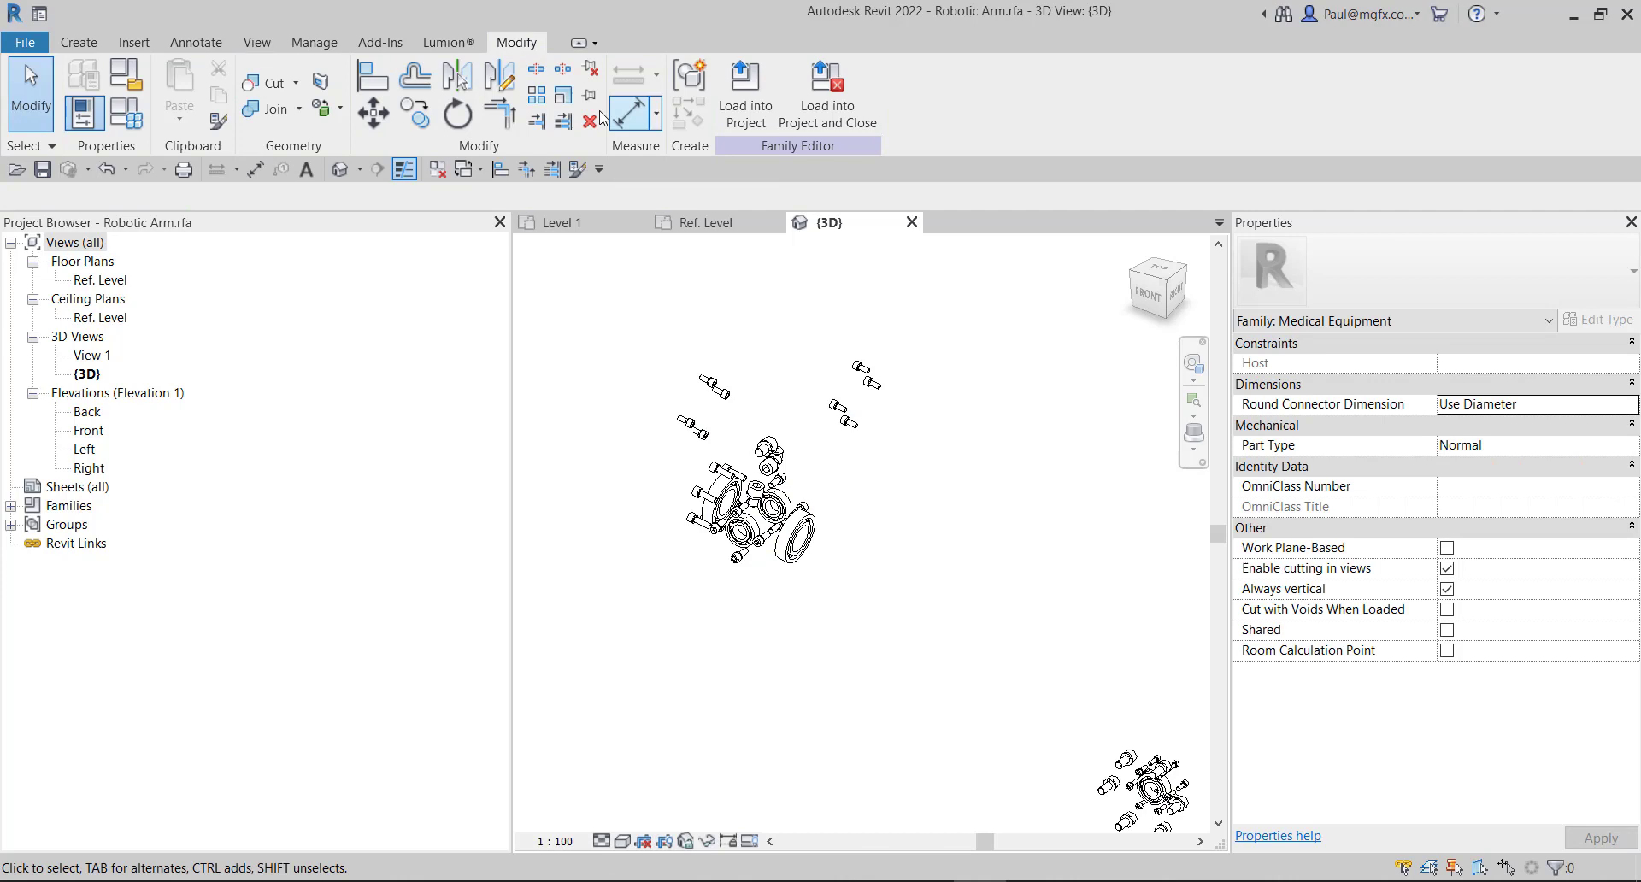
# Import INSIDE.dwg with every layer except __Bearing and __Fasteners, and explode the import.
pyautogui.click(133, 41)
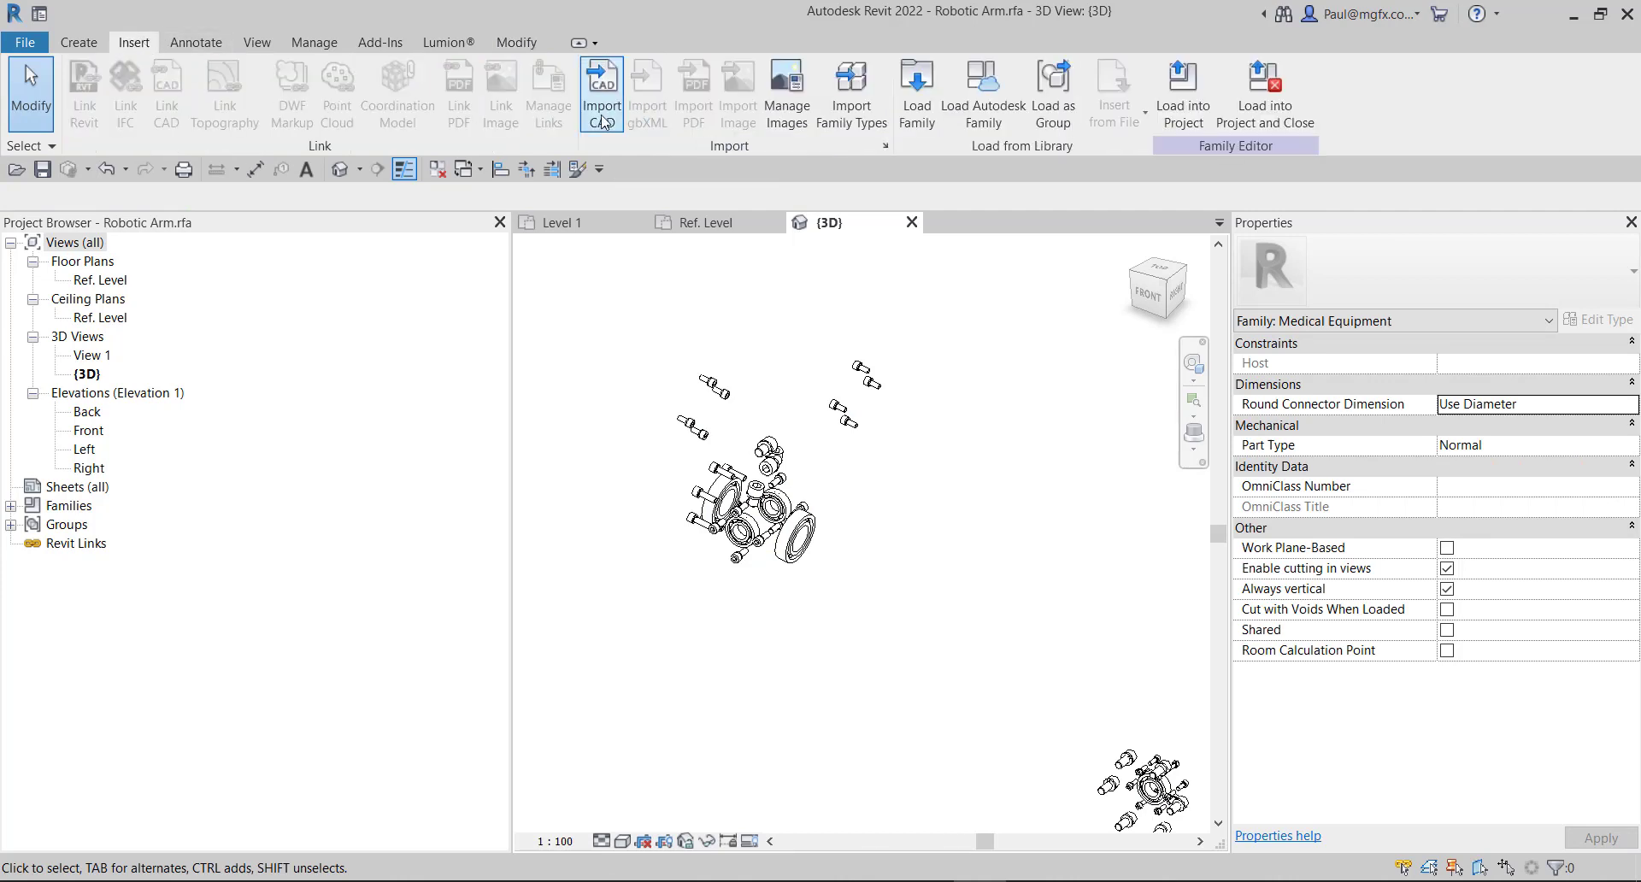
pyautogui.click(601, 92)
pyautogui.click(617, 252)
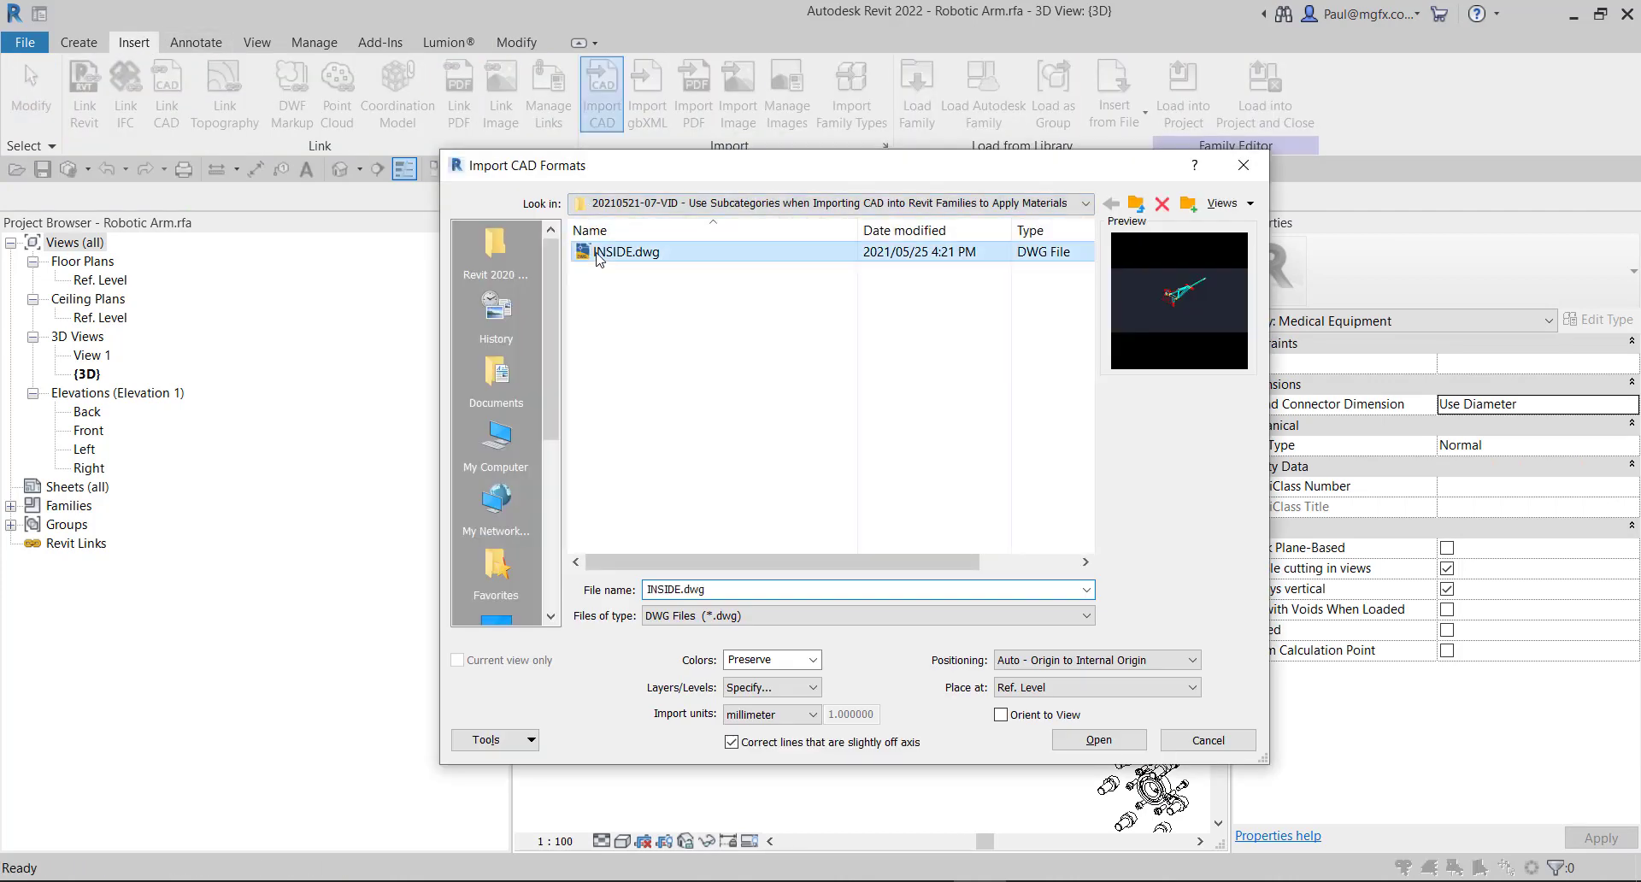
pyautogui.click(1085, 739)
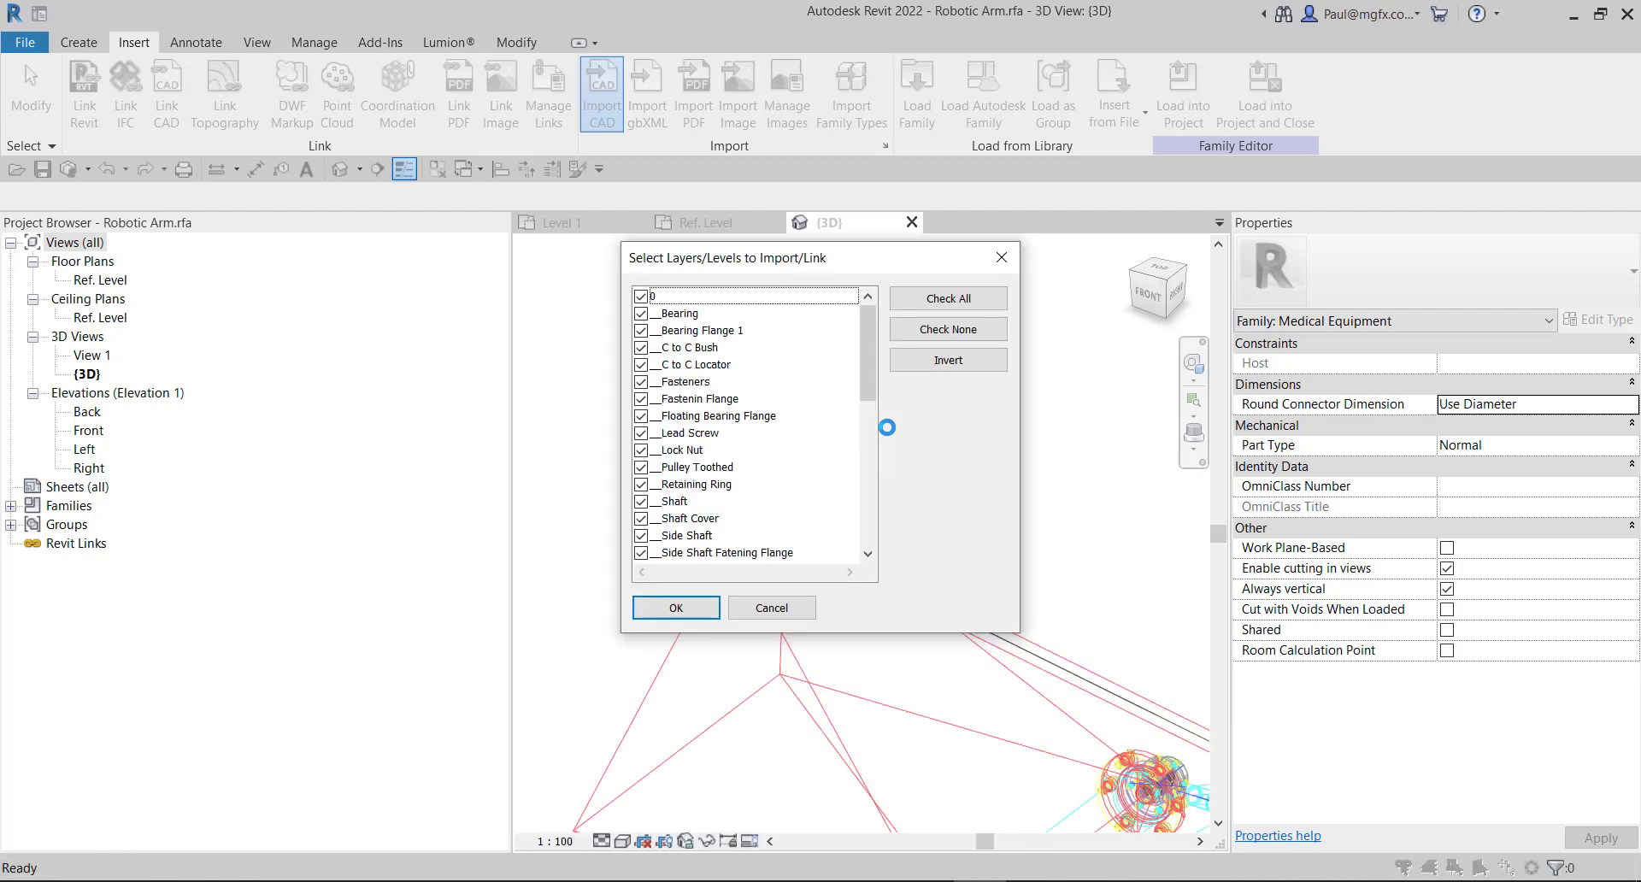
pyautogui.click(948, 329)
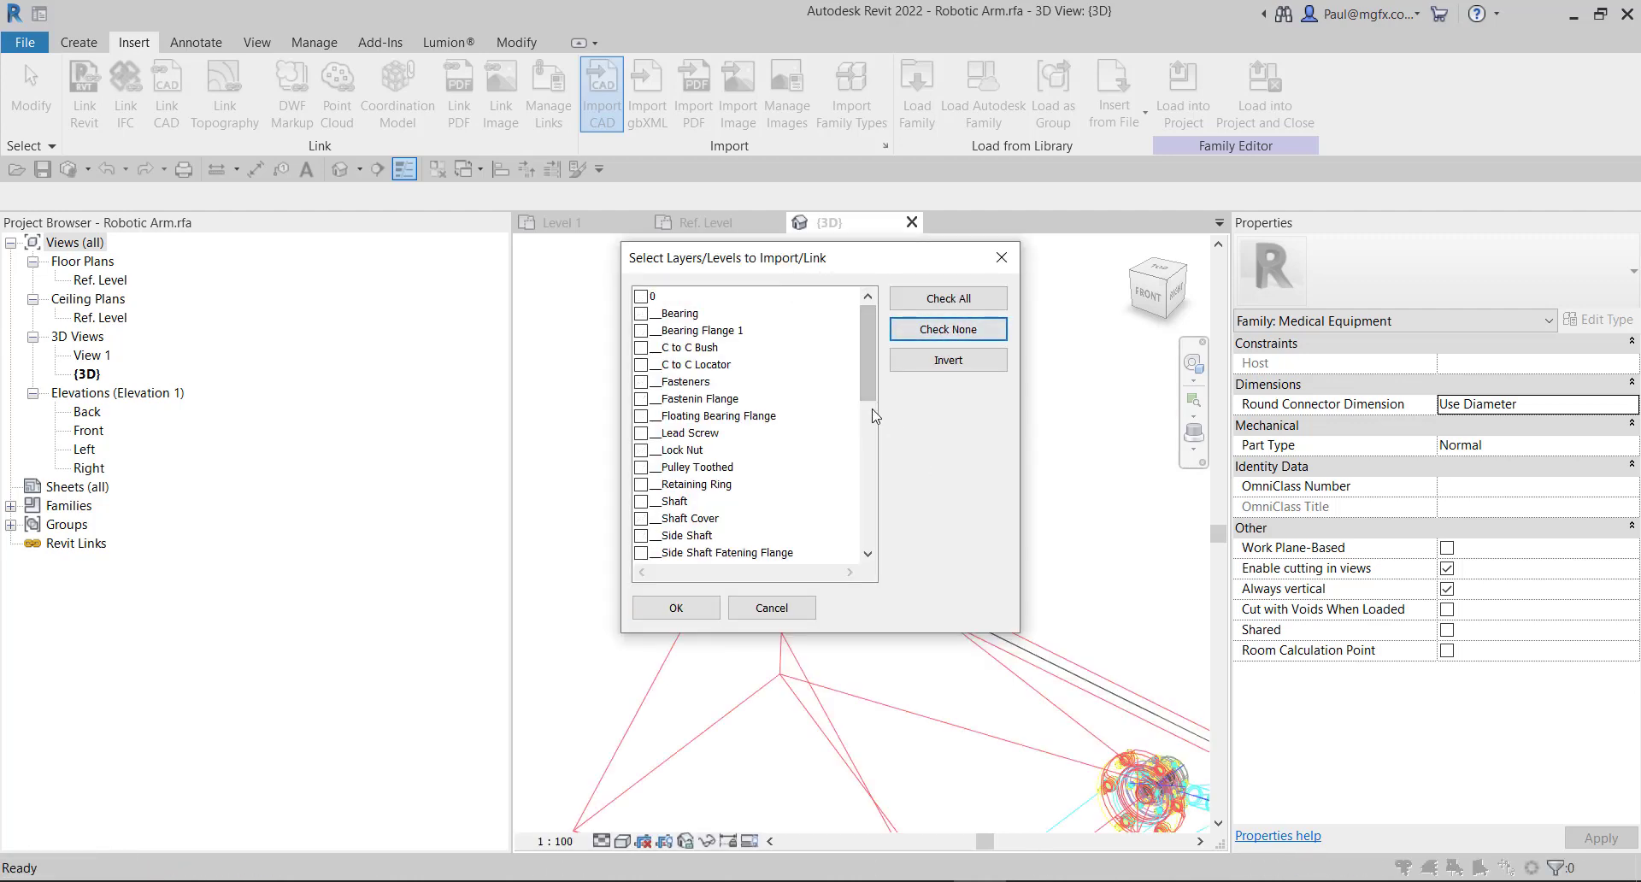
pyautogui.click(923, 299)
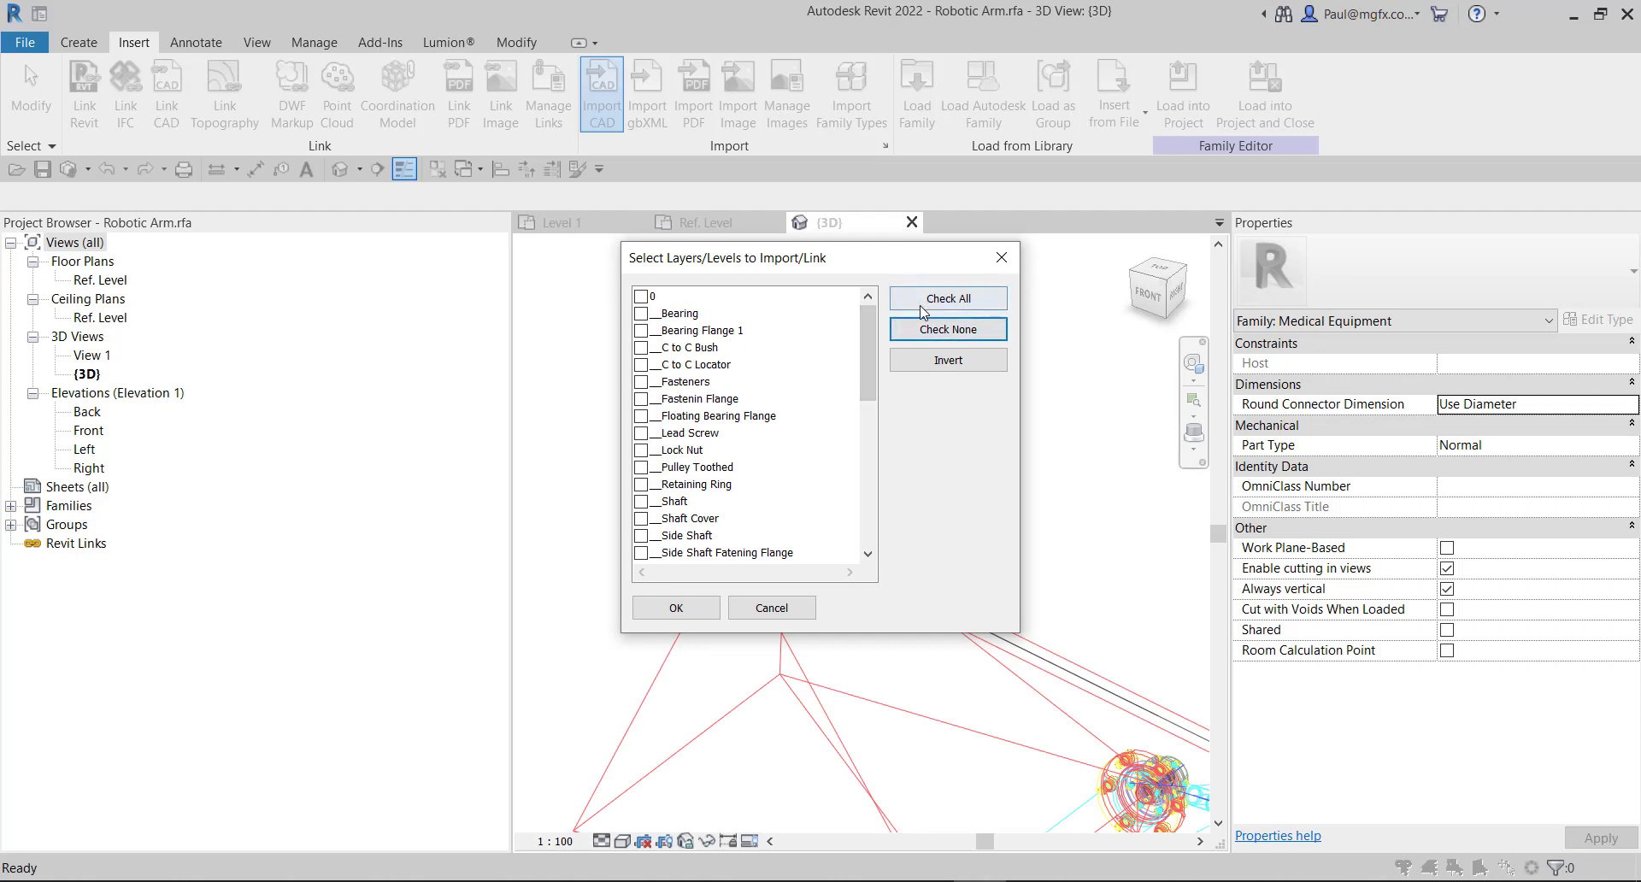
pyautogui.click(641, 314)
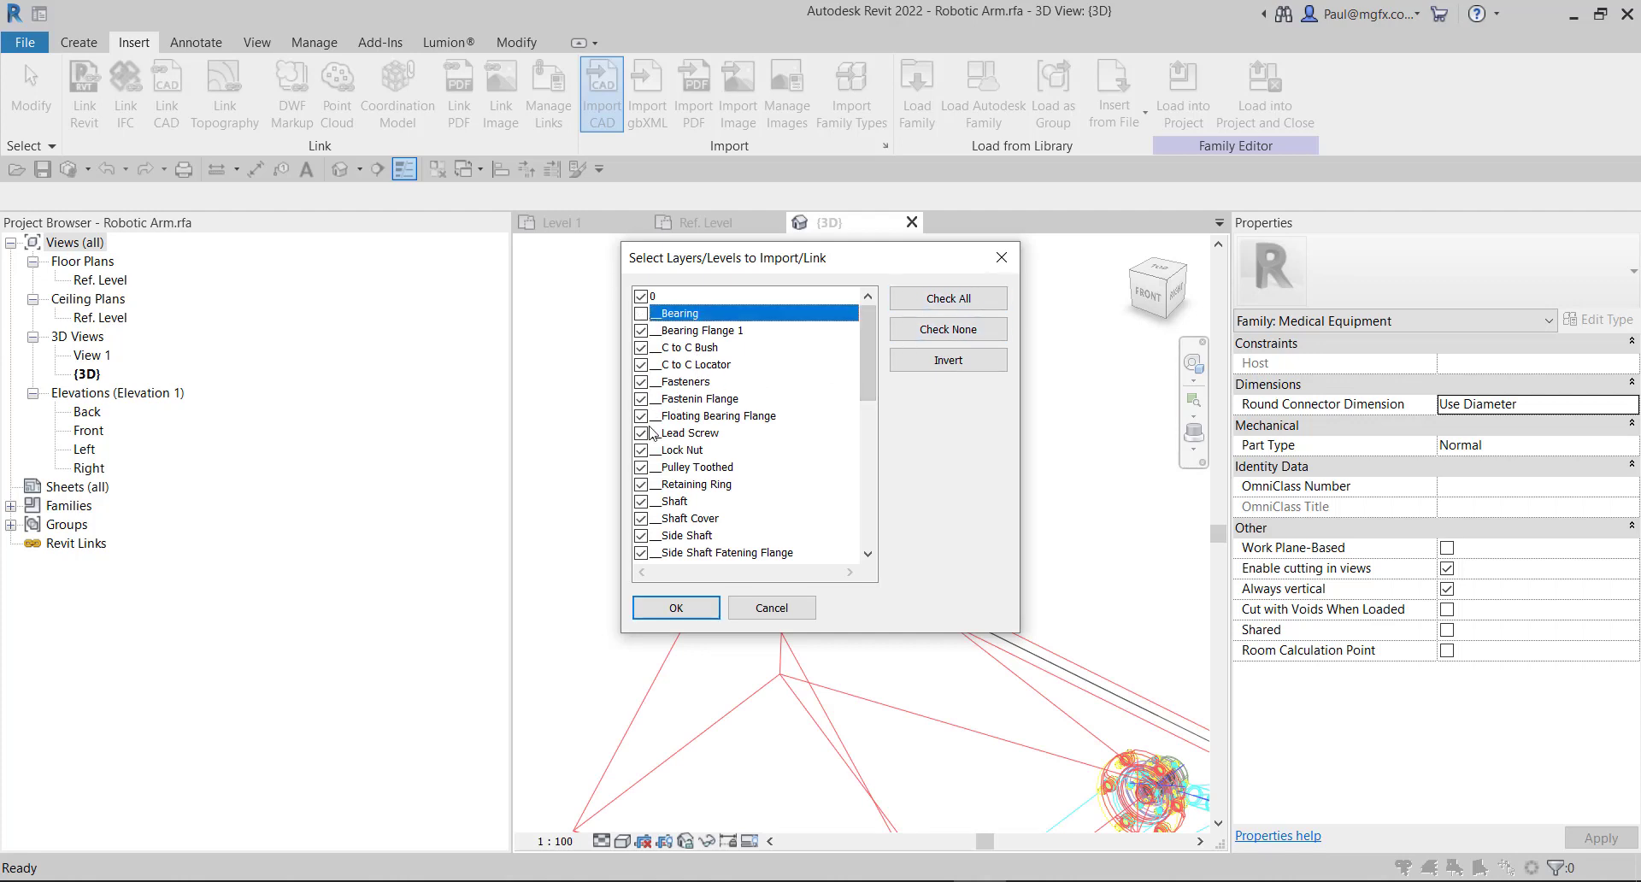
pyautogui.click(640, 382)
pyautogui.click(676, 608)
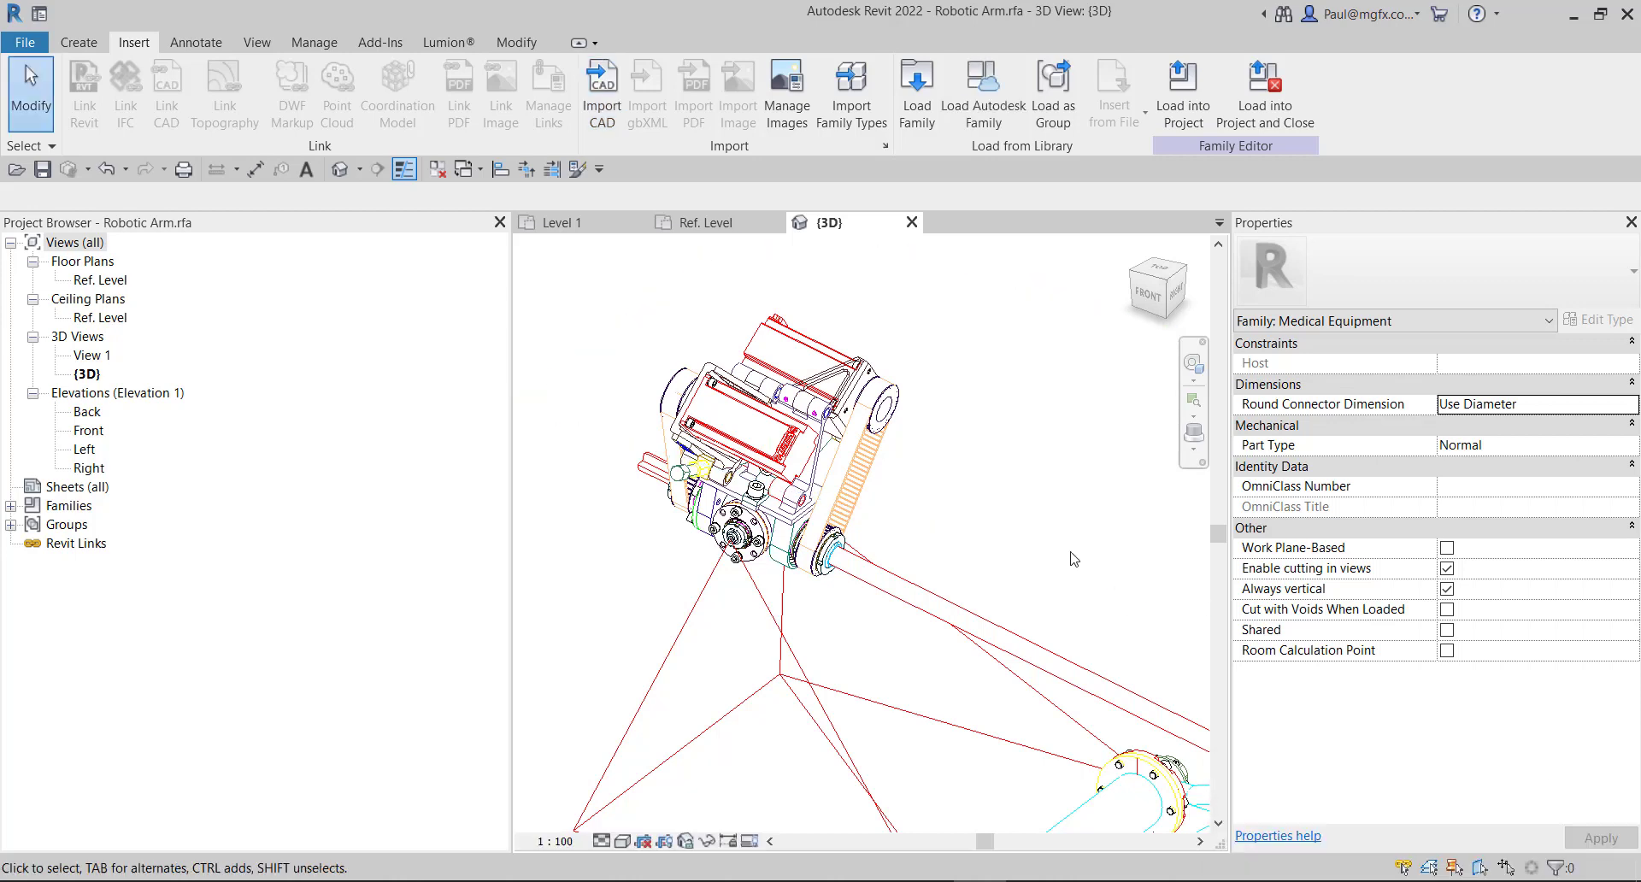
pyautogui.click(857, 450)
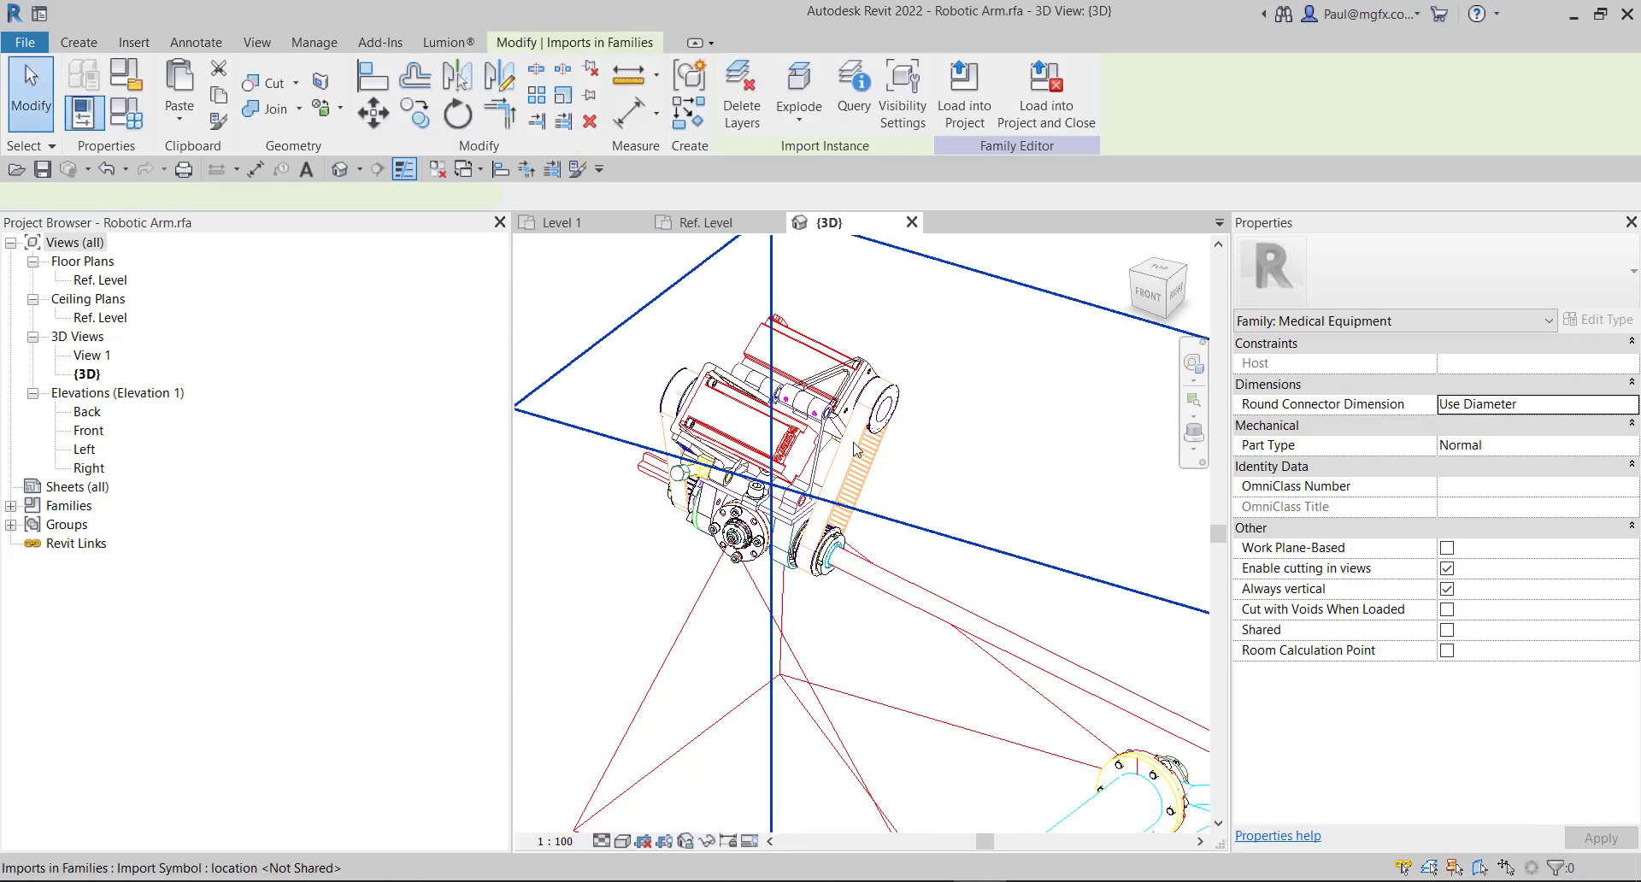
pyautogui.click(794, 101)
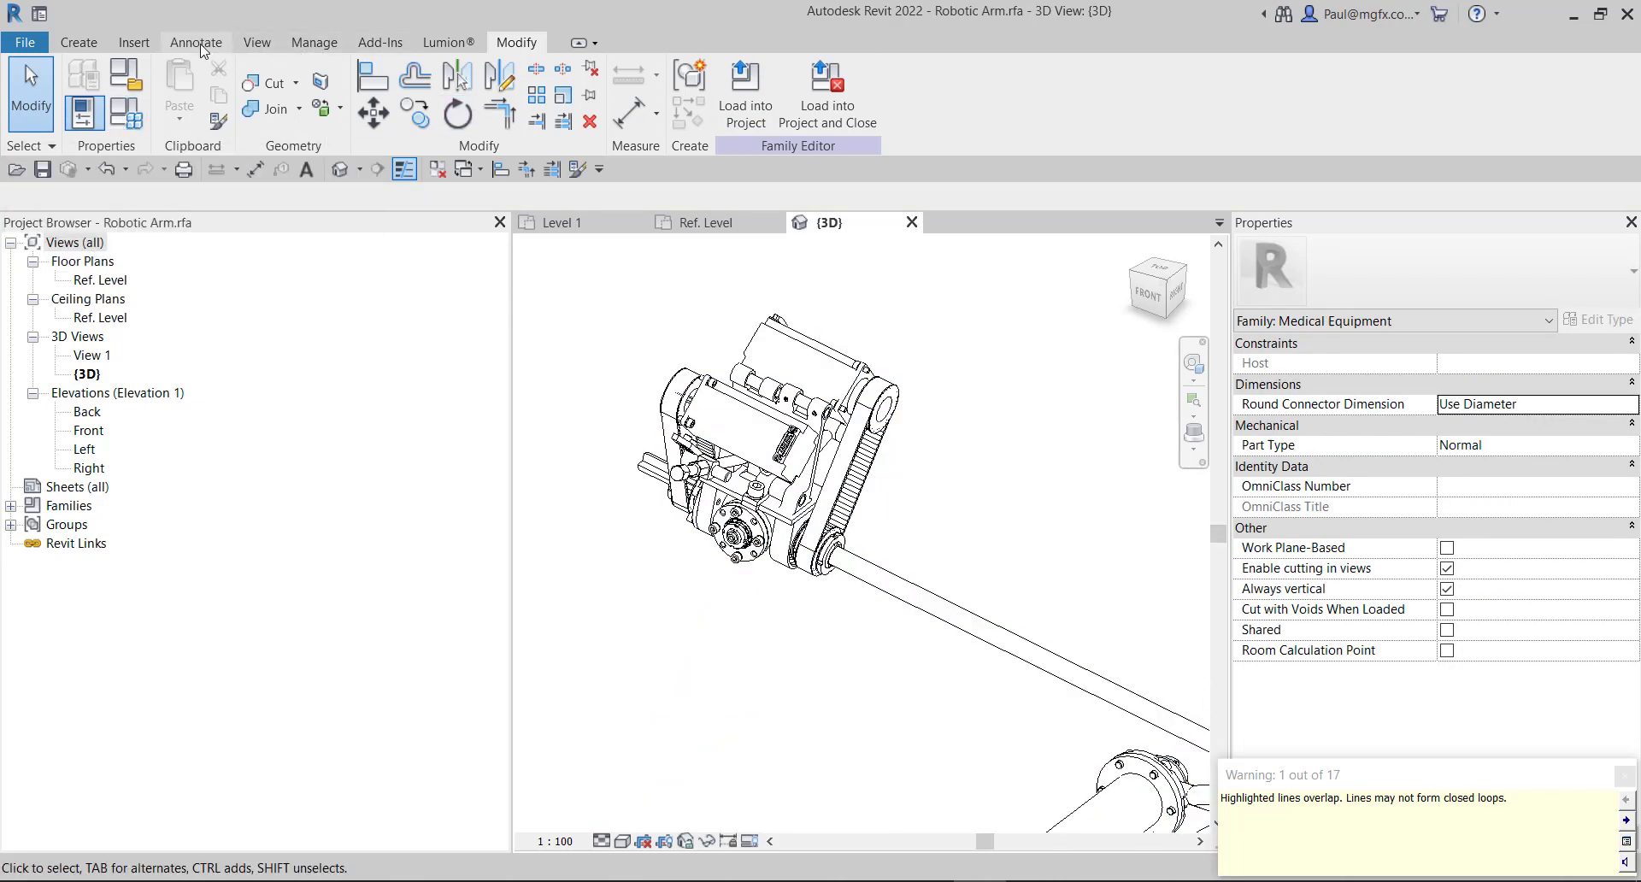
# Create an Everything Else subcategory under Medical Equipment in the family's object styles.
pyautogui.click(314, 45)
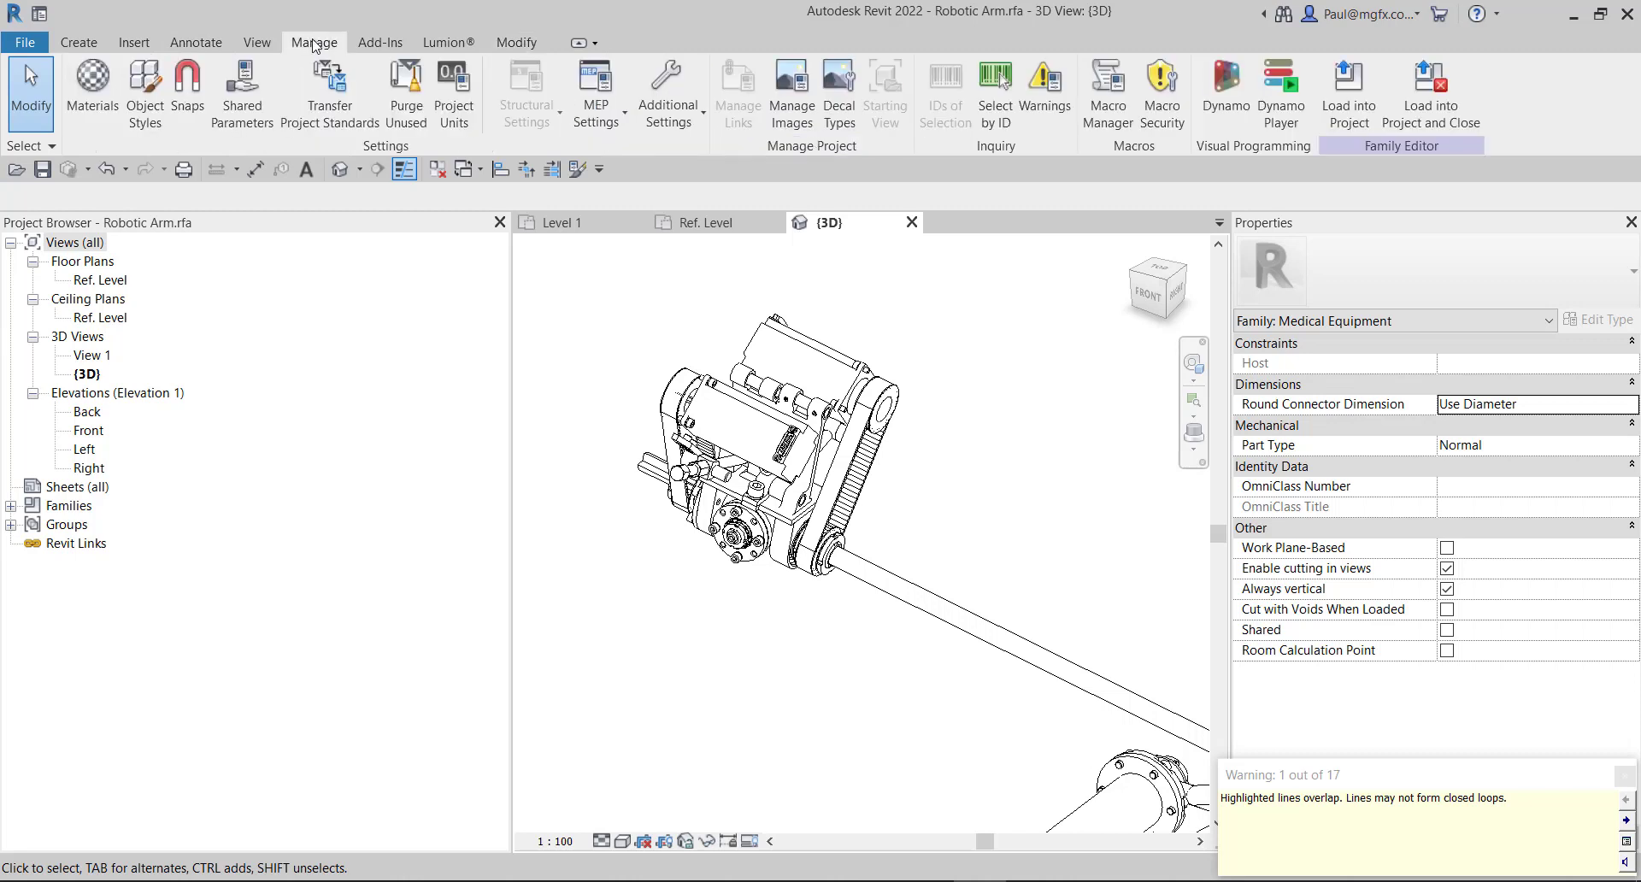
pyautogui.click(146, 94)
pyautogui.click(950, 650)
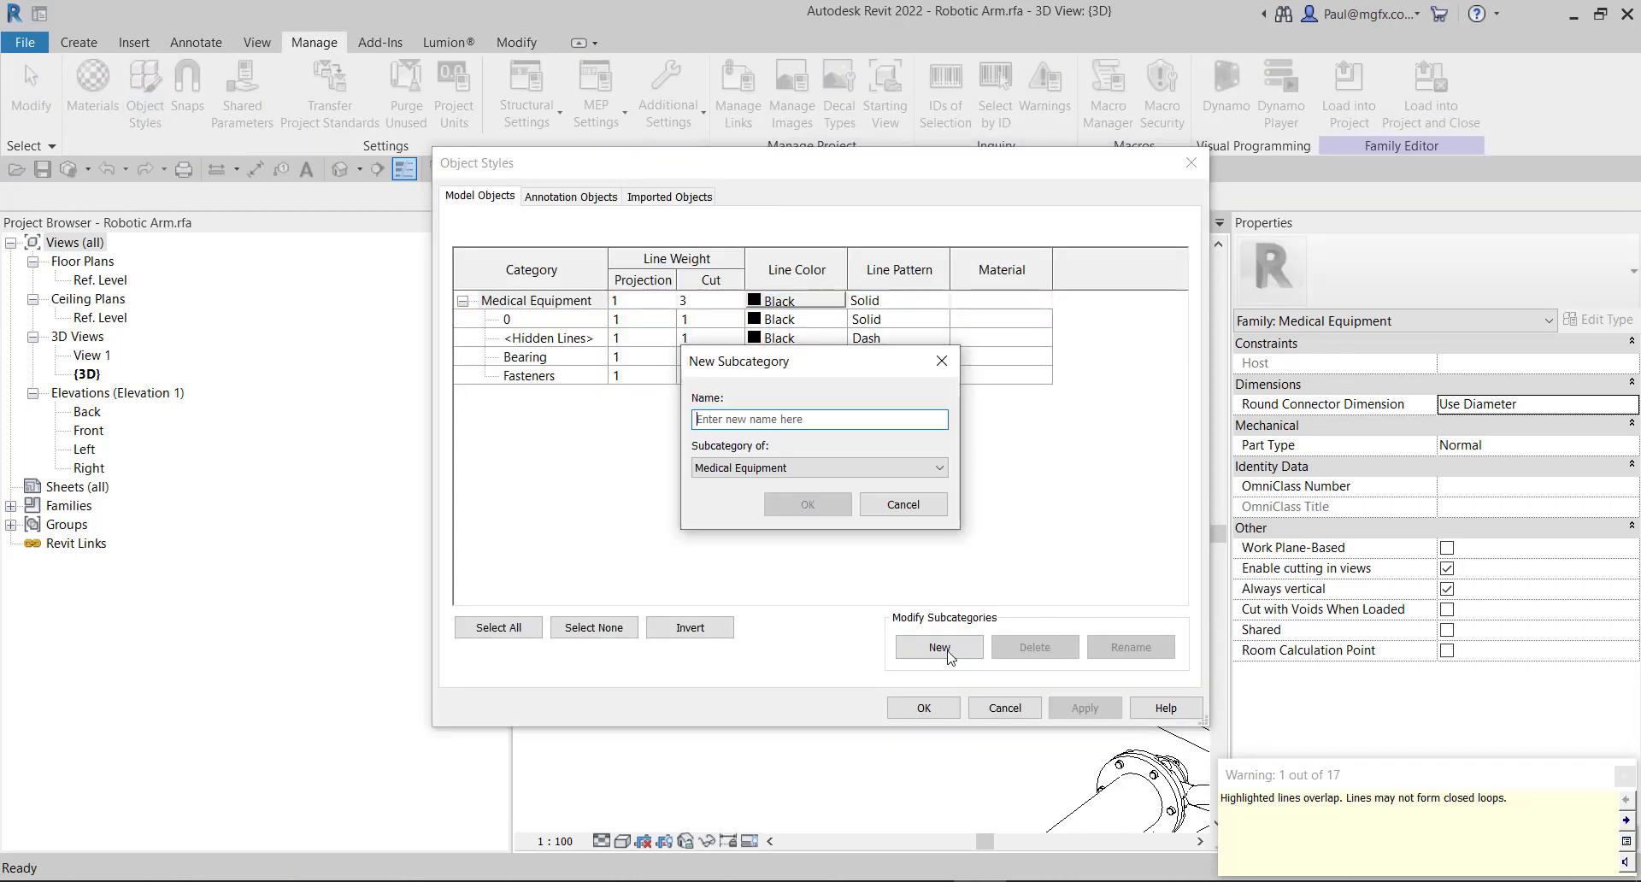
pyautogui.write('Everything Else')
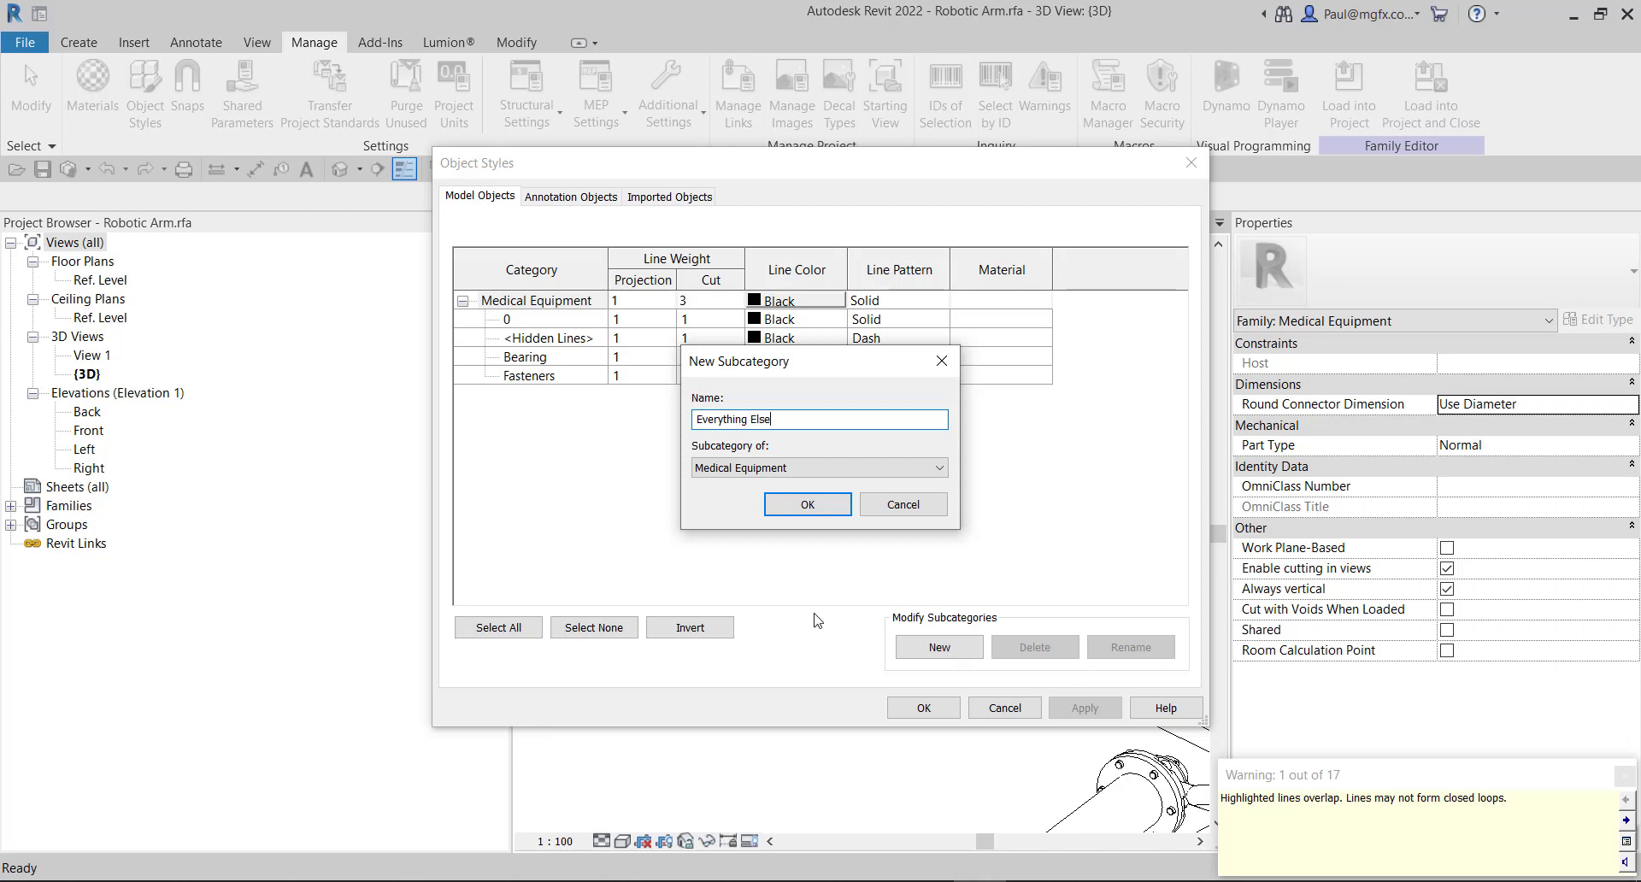
pyautogui.click(807, 505)
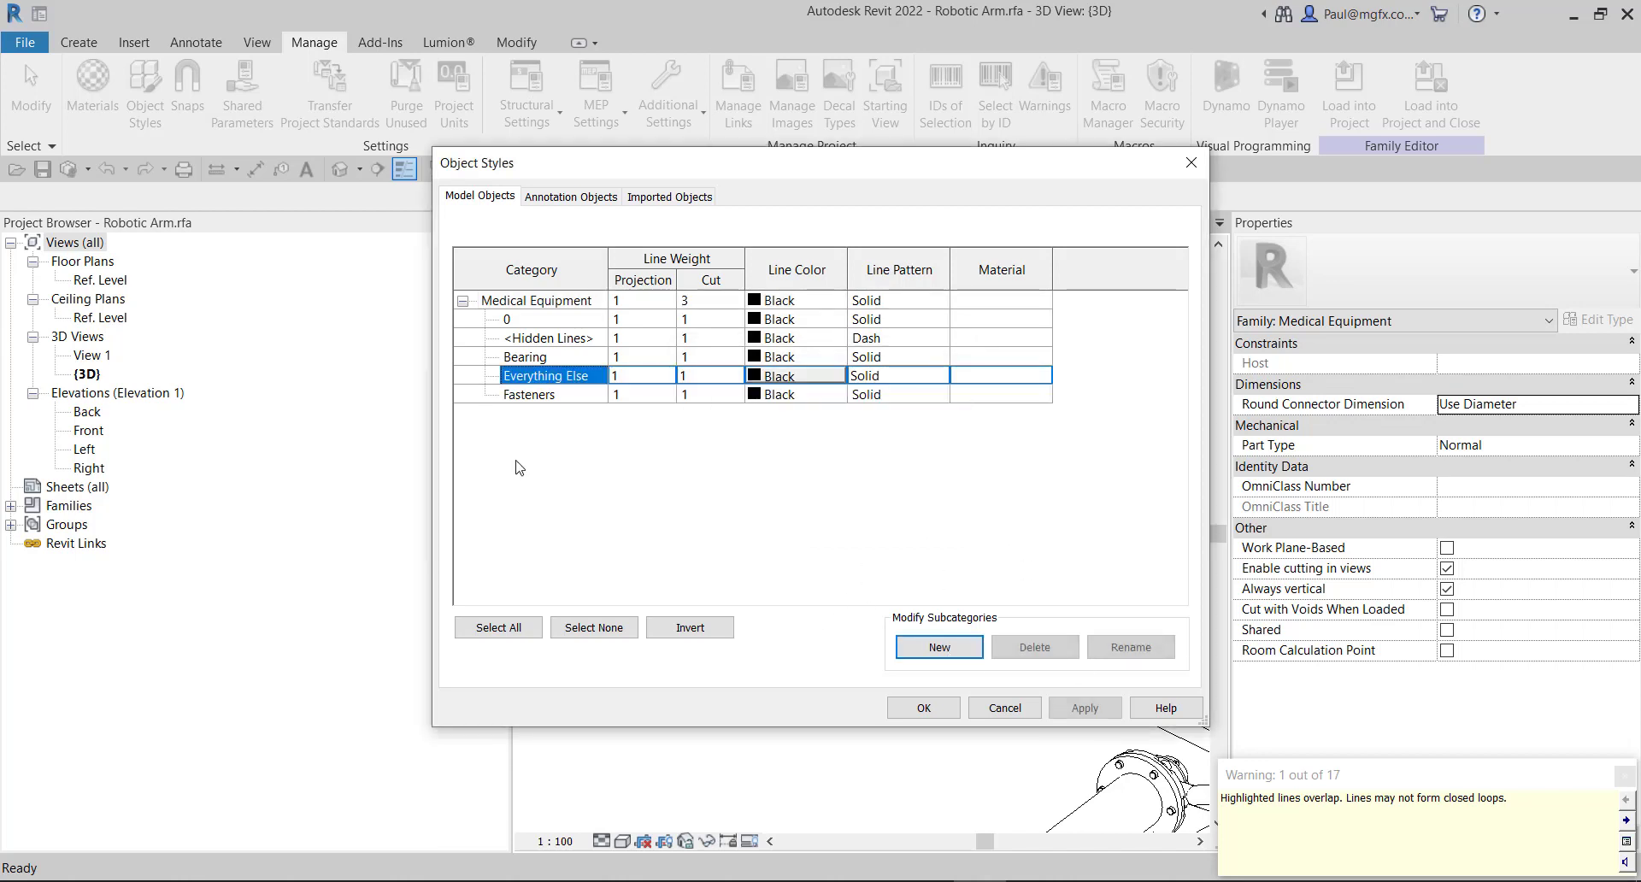
pyautogui.click(923, 708)
# Assign the remaining exploded robotic arm geometry to the Everything Else subcategory.
pyautogui.click(784, 446)
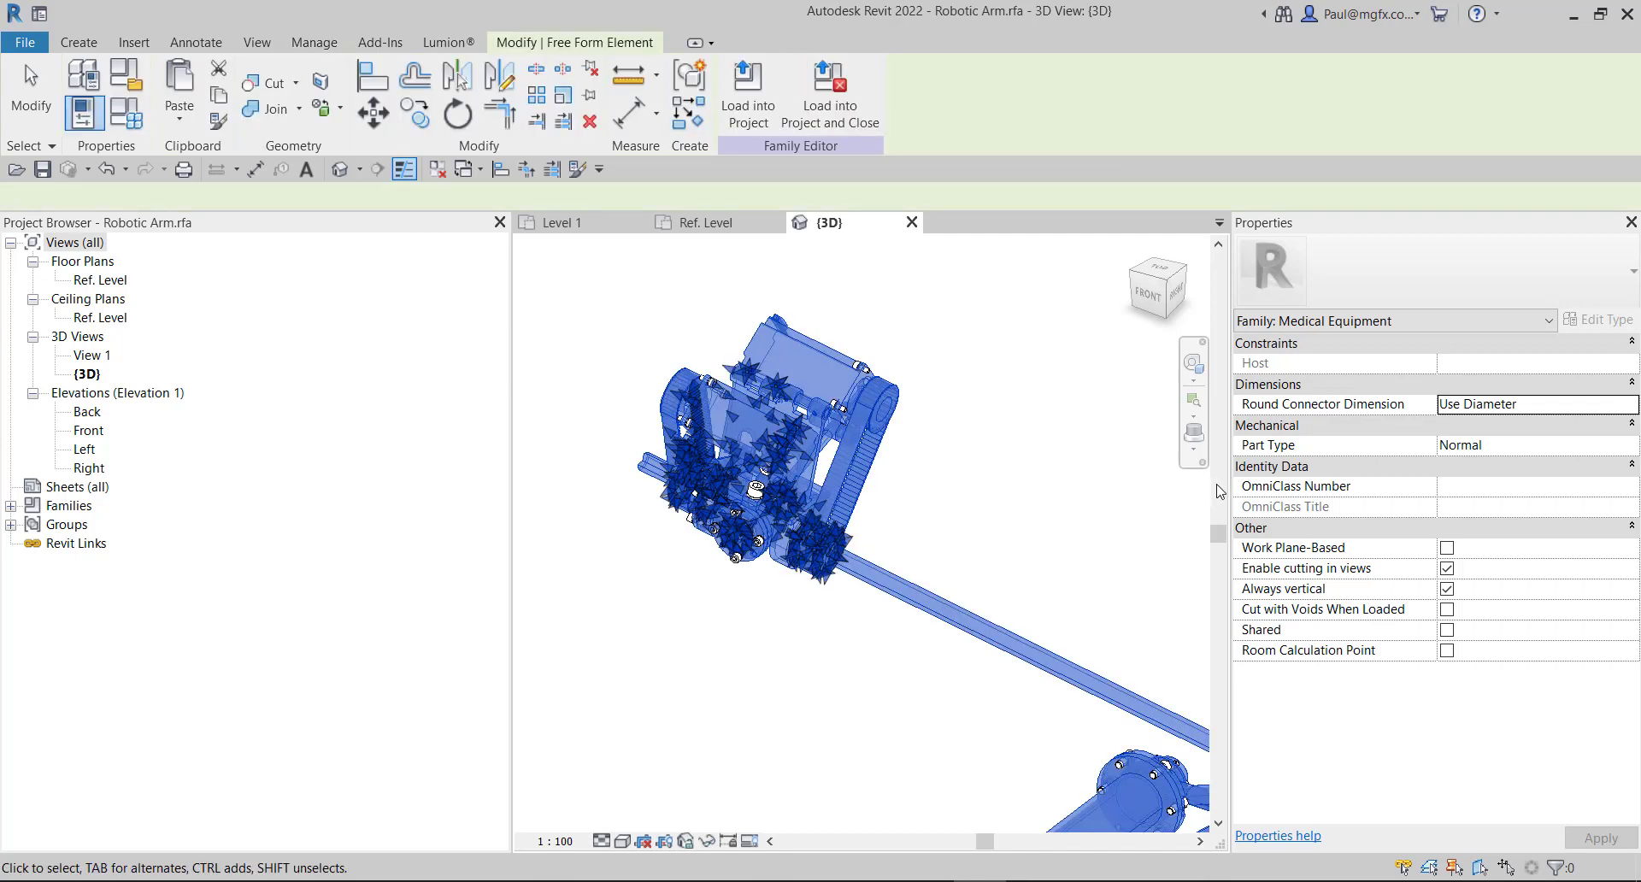
pyautogui.click(1546, 489)
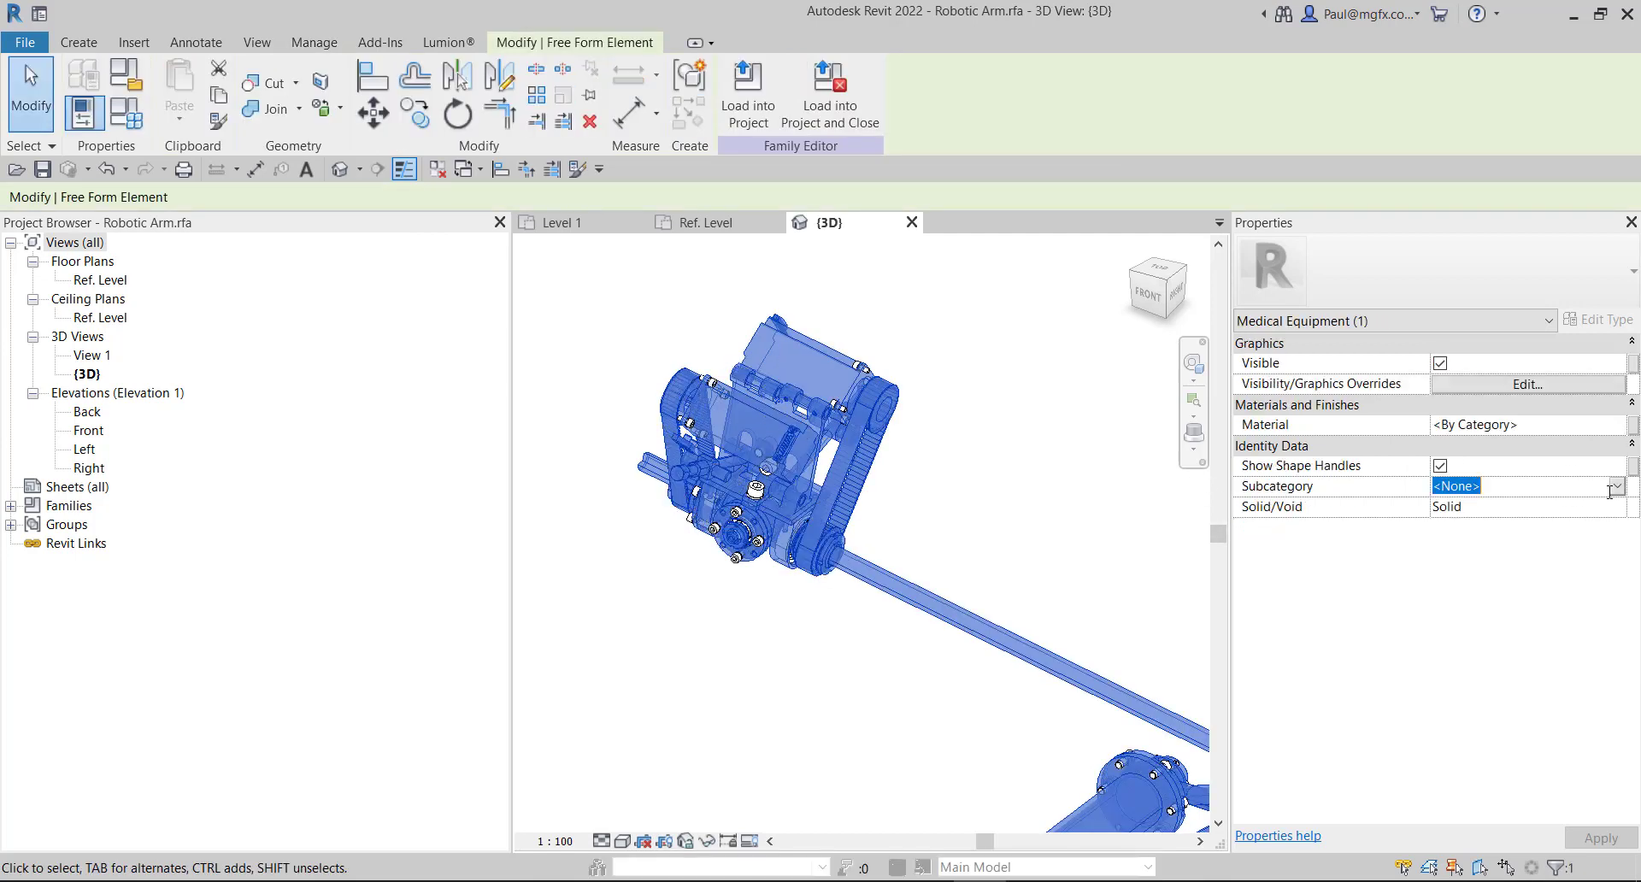
pyautogui.click(1556, 487)
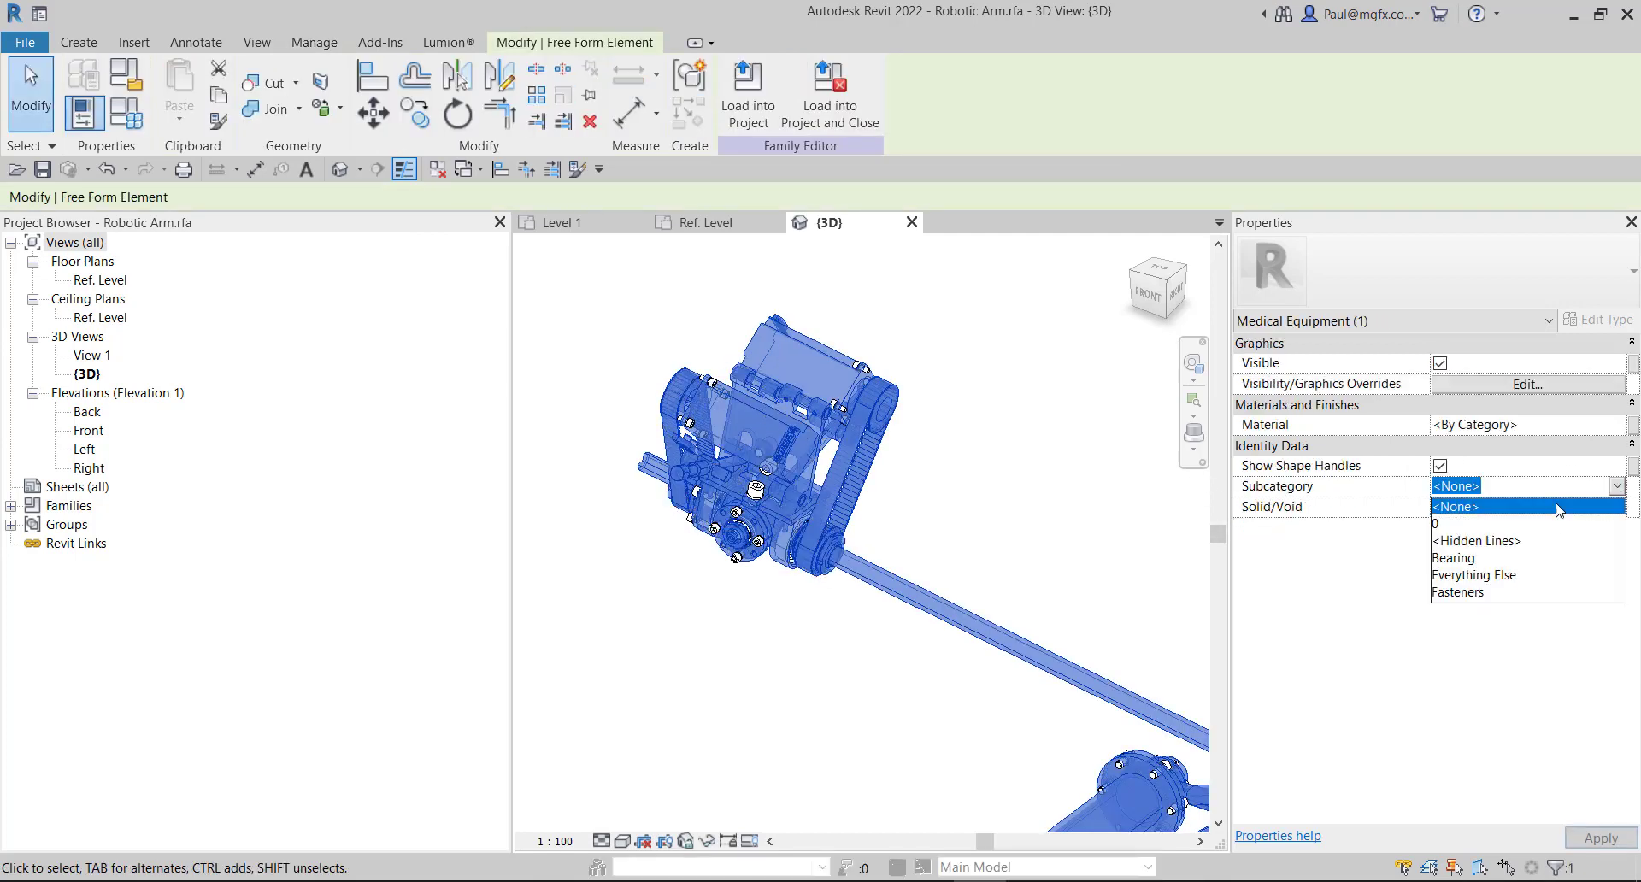
pyautogui.click(1474, 577)
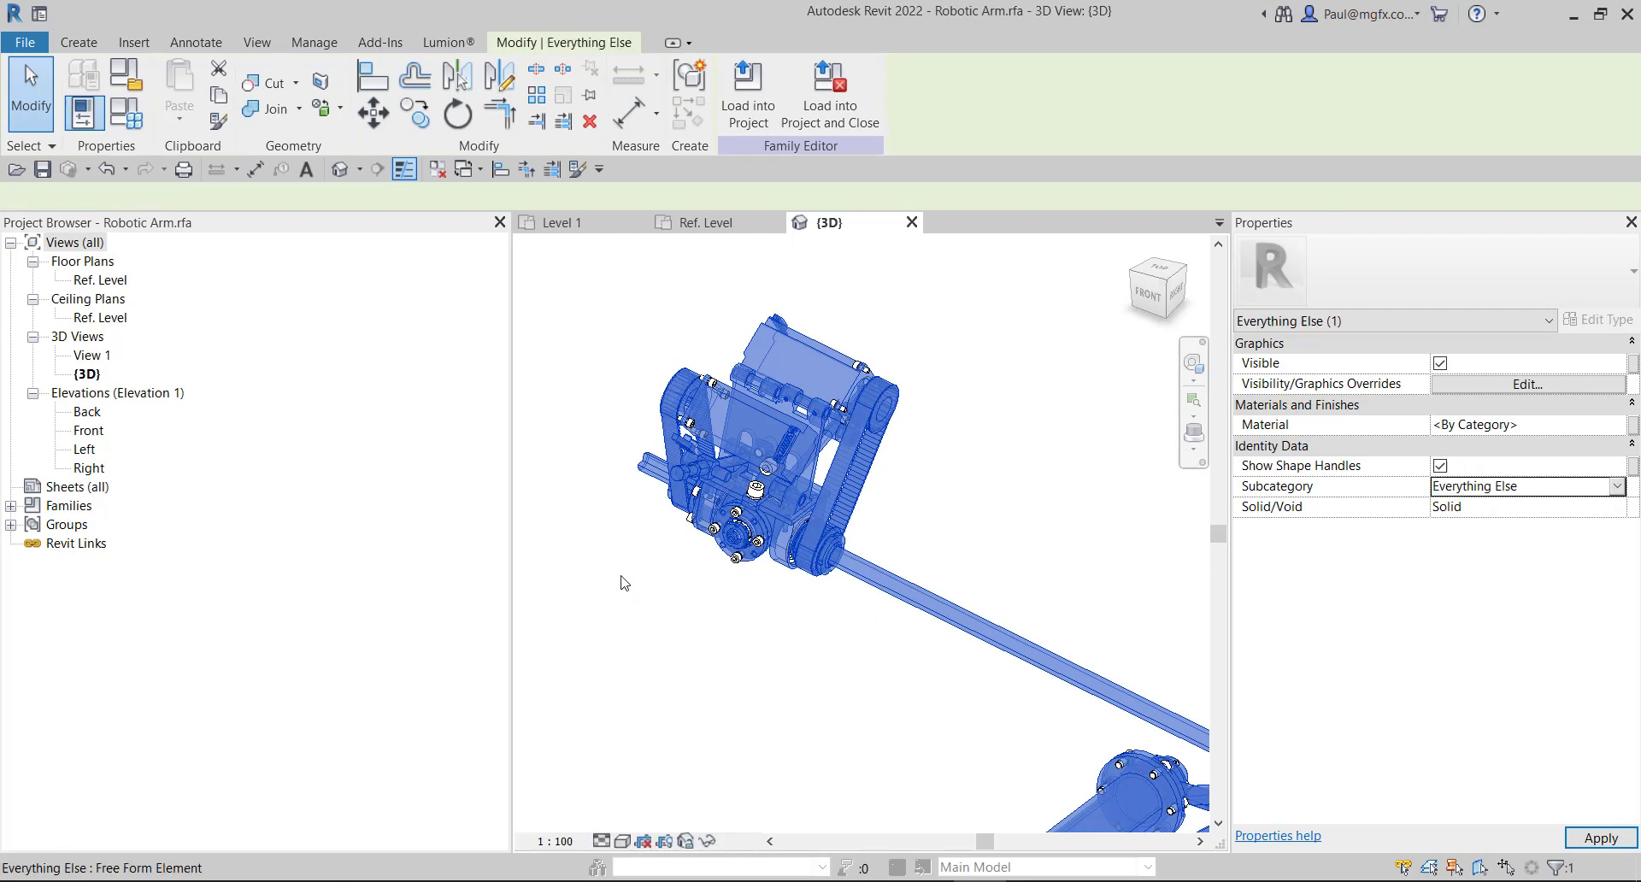
pyautogui.keyDown('shift'); pyautogui.moveTo(621, 583); pyautogui.dragTo(923, 564, button='middle'); pyautogui.keyUp('shift')
pyautogui.press('Escape')
pyautogui.scroll(-3, 872, 523)
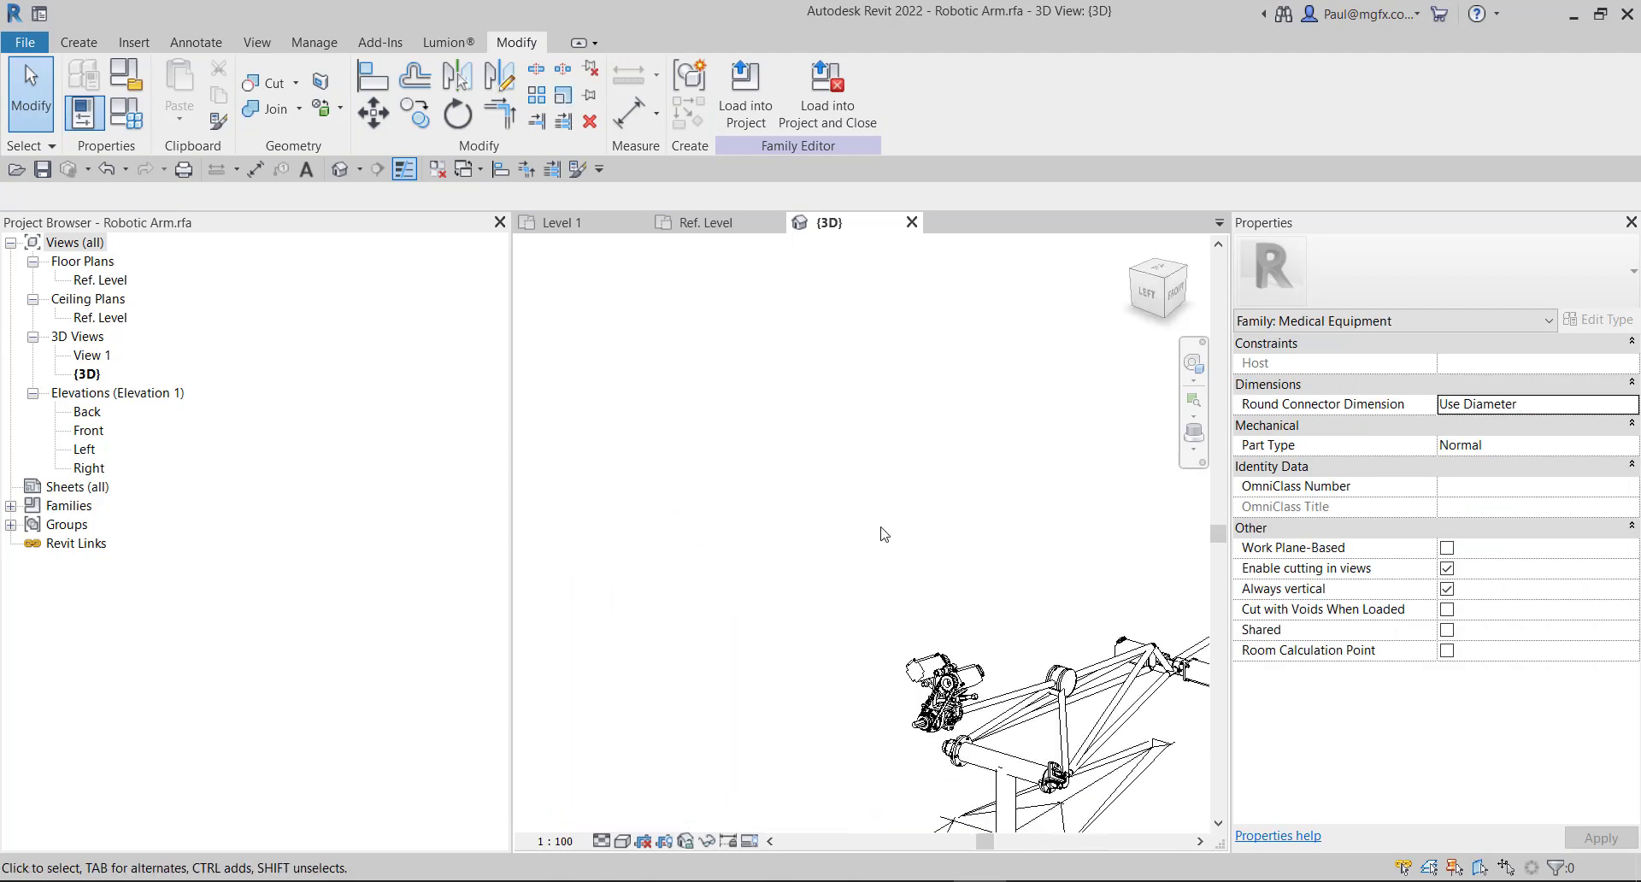
# Hide the Fasteners subcategory in the 3D view's visibility overrides, with the bolted flange in close view.
pyautogui.scroll(8, 970, 677)
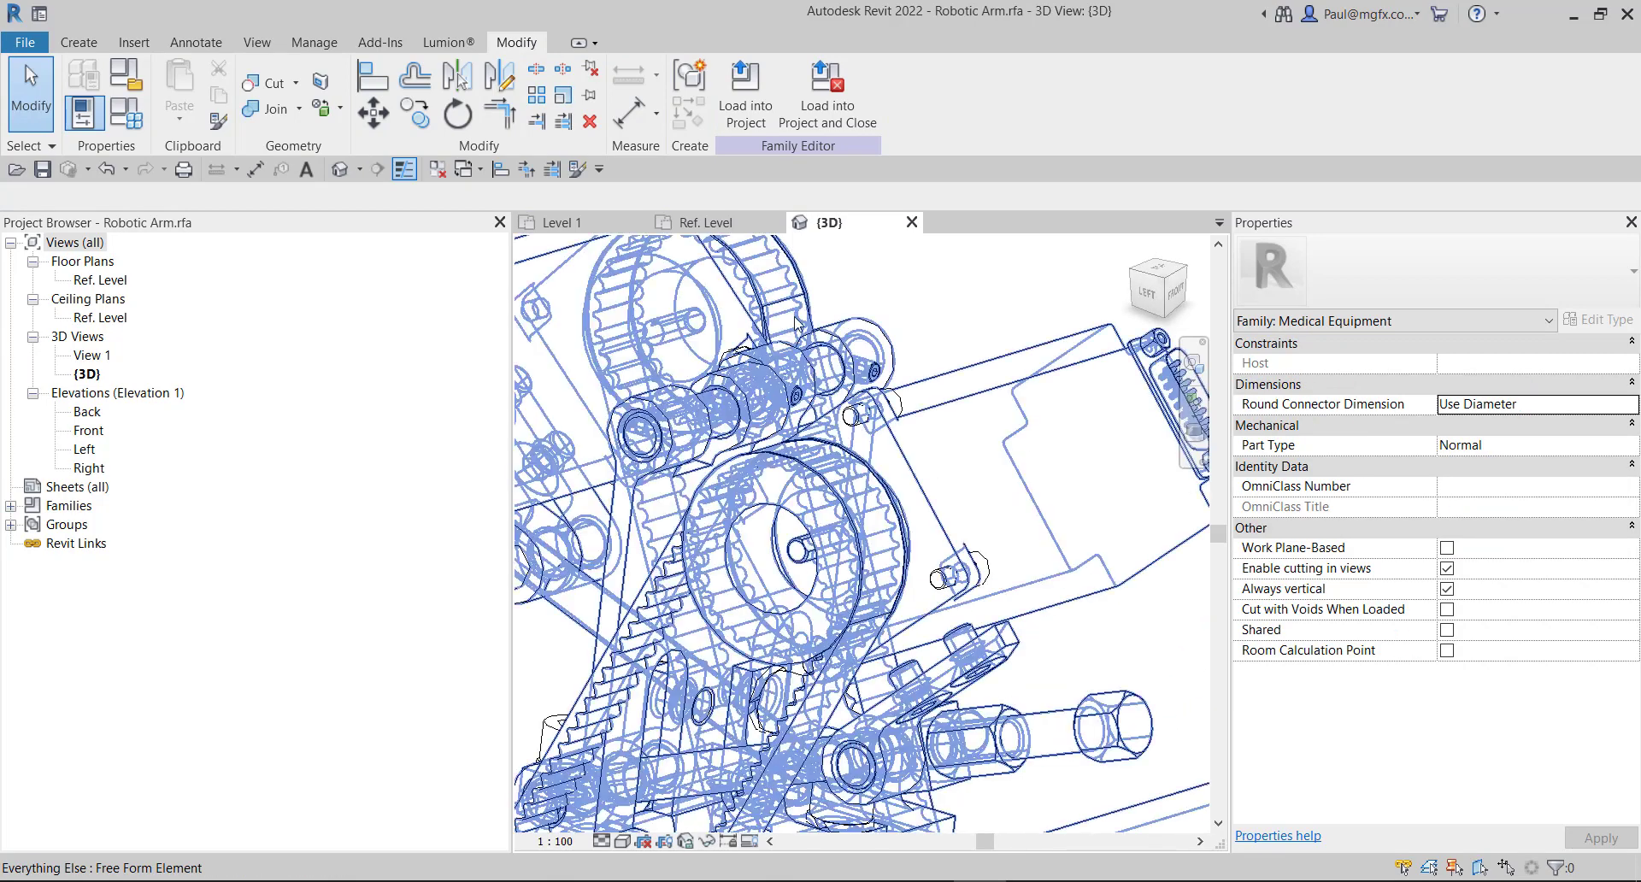
pyautogui.scroll(-3, 1026, 373)
pyautogui.moveTo(1025, 373); pyautogui.dragTo(994, 437, button='middle')
pyautogui.scroll(3, 902, 656)
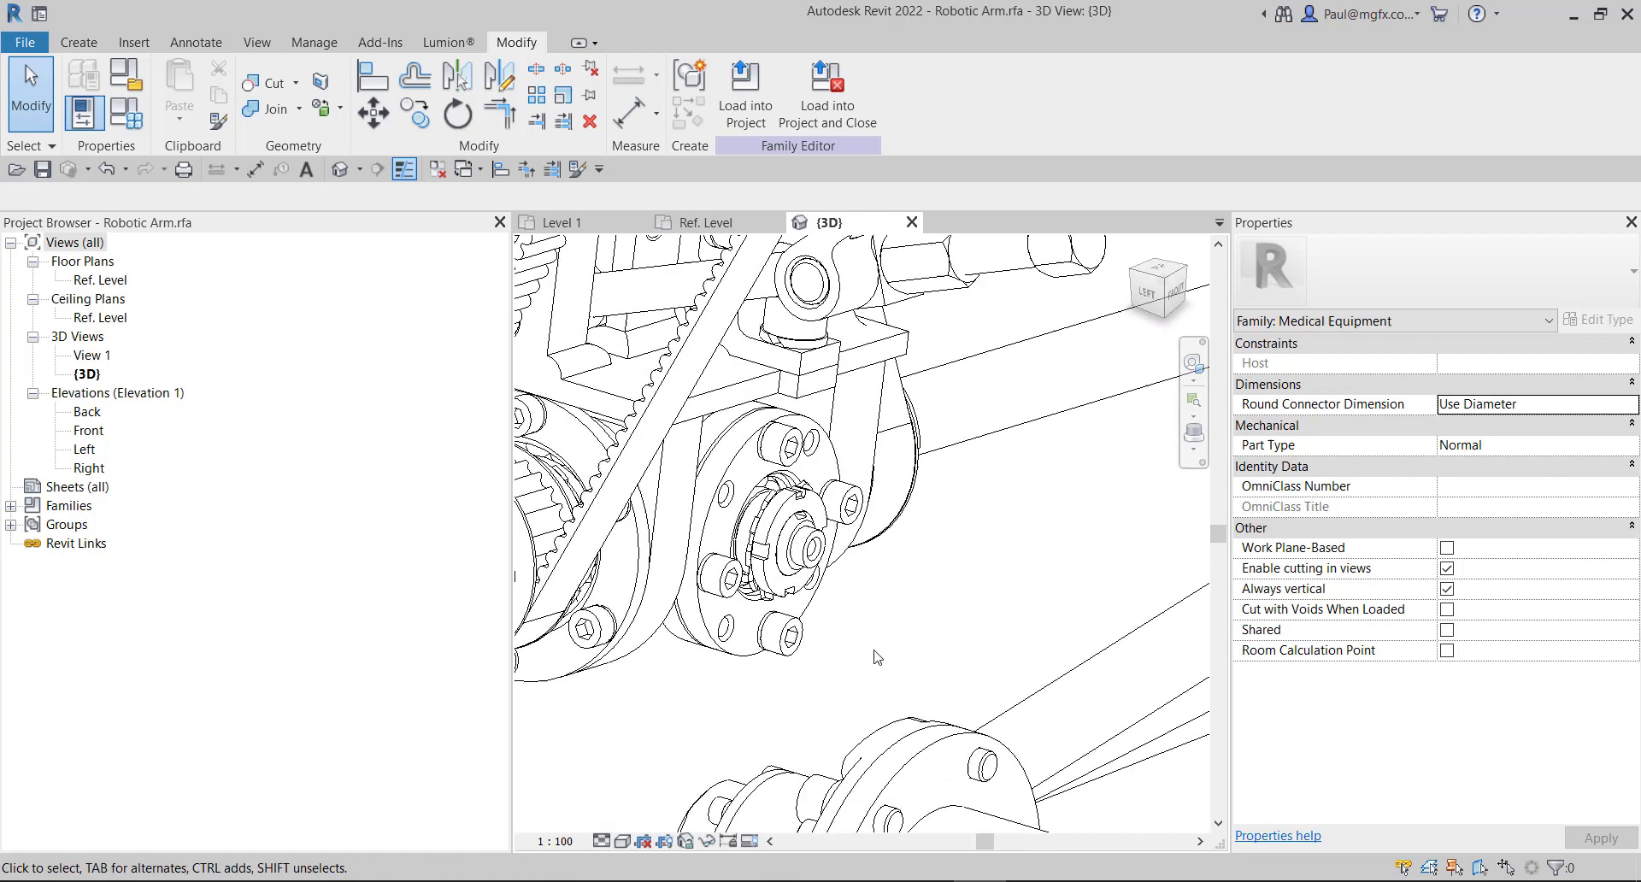
pyautogui.scroll(3, 901, 641)
pyautogui.scroll(2, 900, 618)
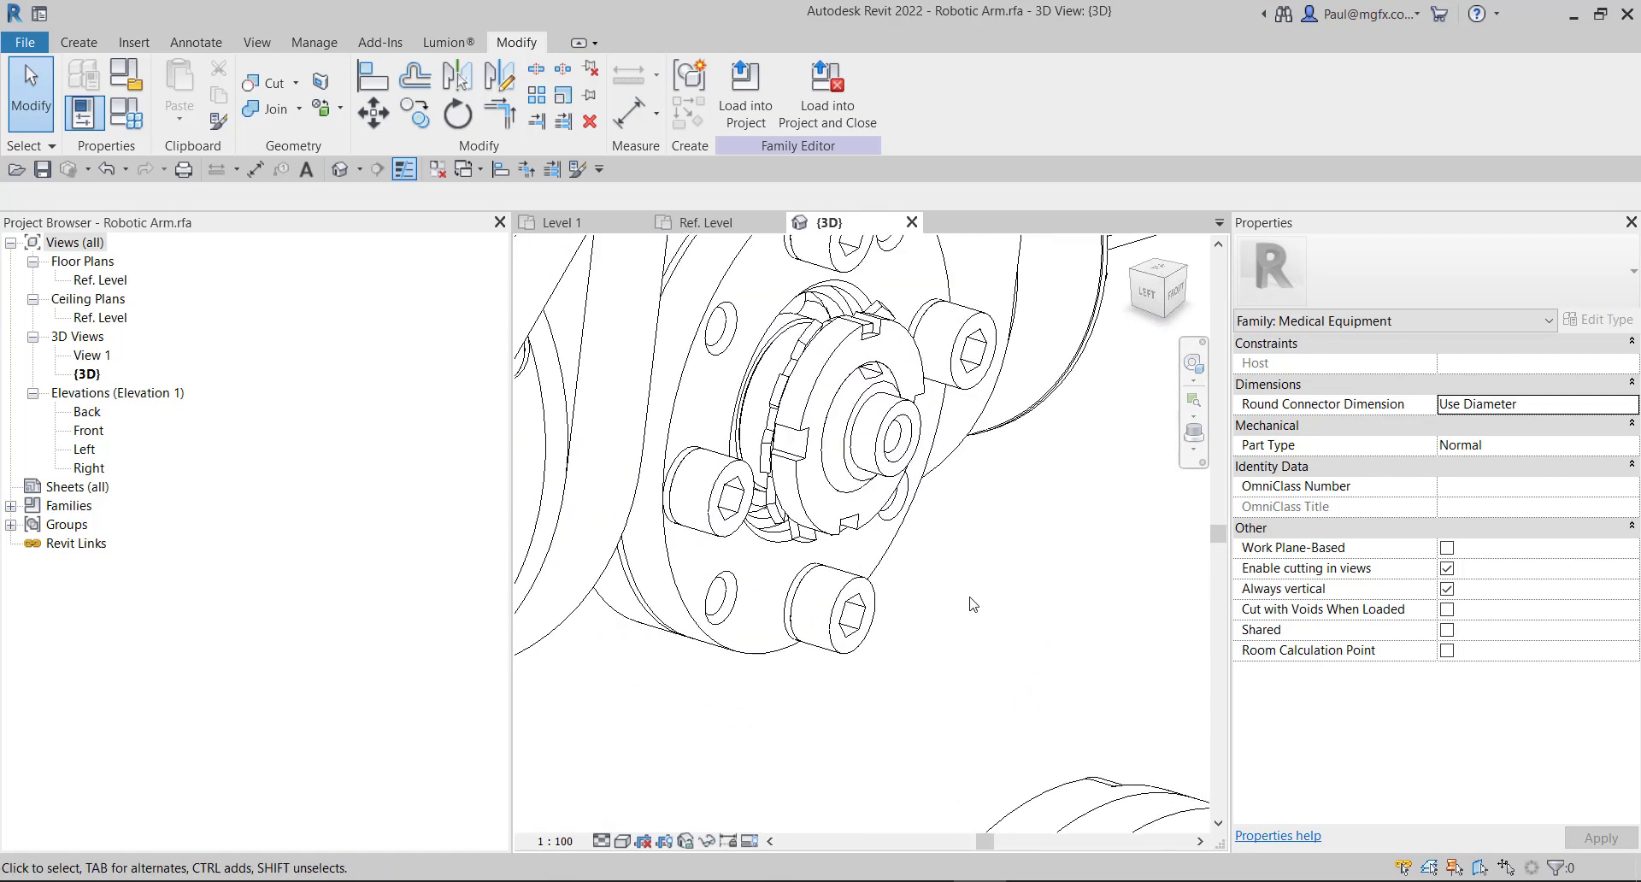
pyautogui.press('v')
pyautogui.press('g')
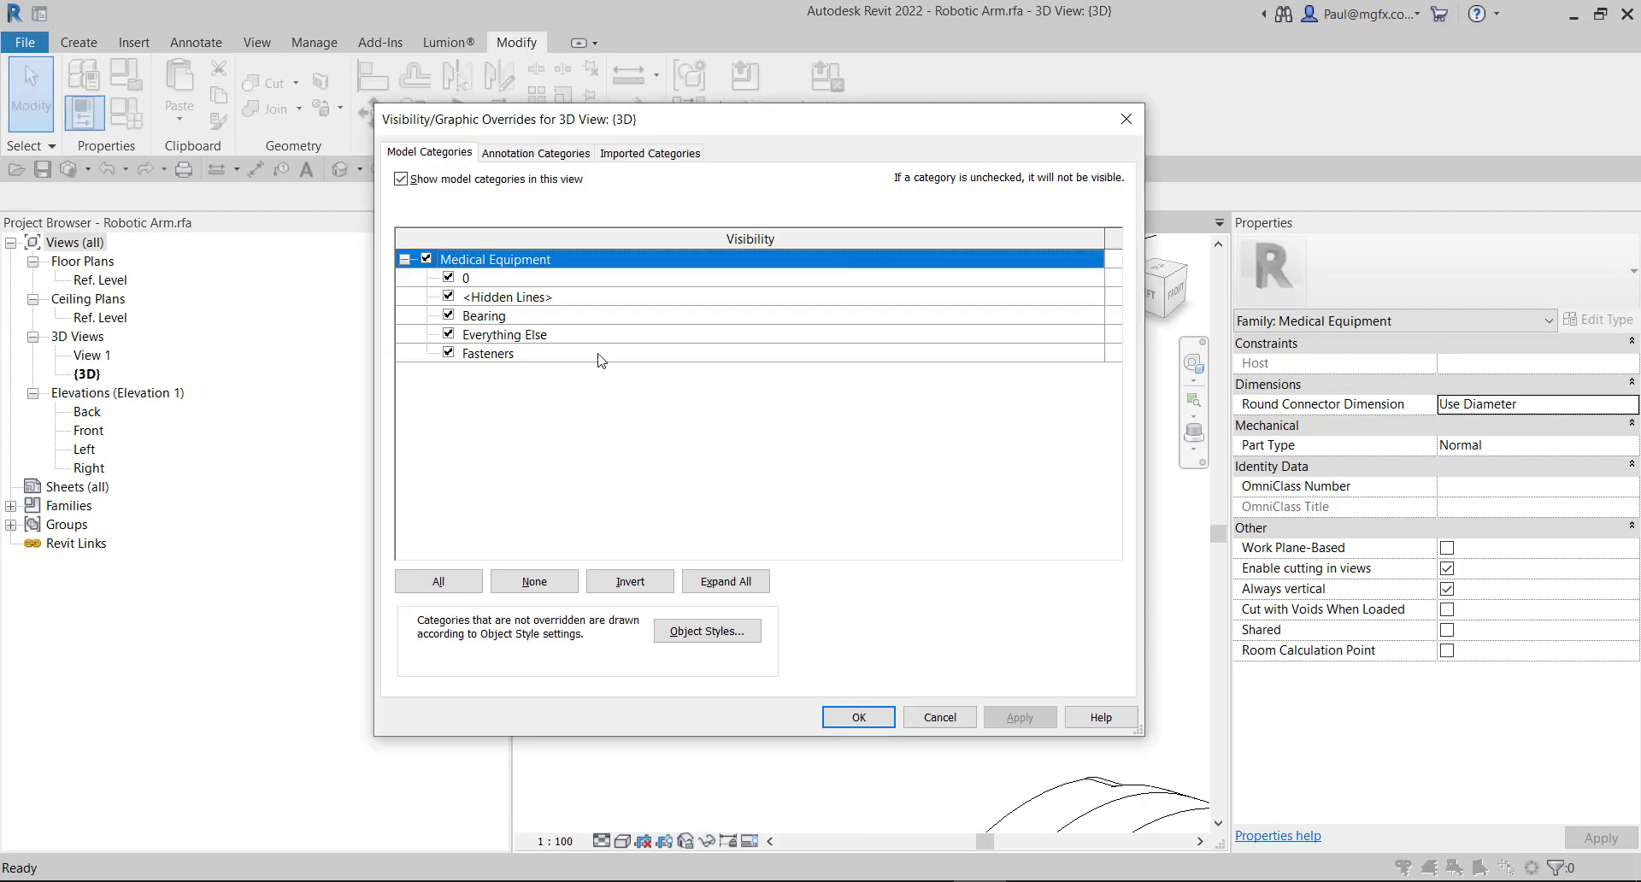
pyautogui.click(448, 354)
pyautogui.click(858, 716)
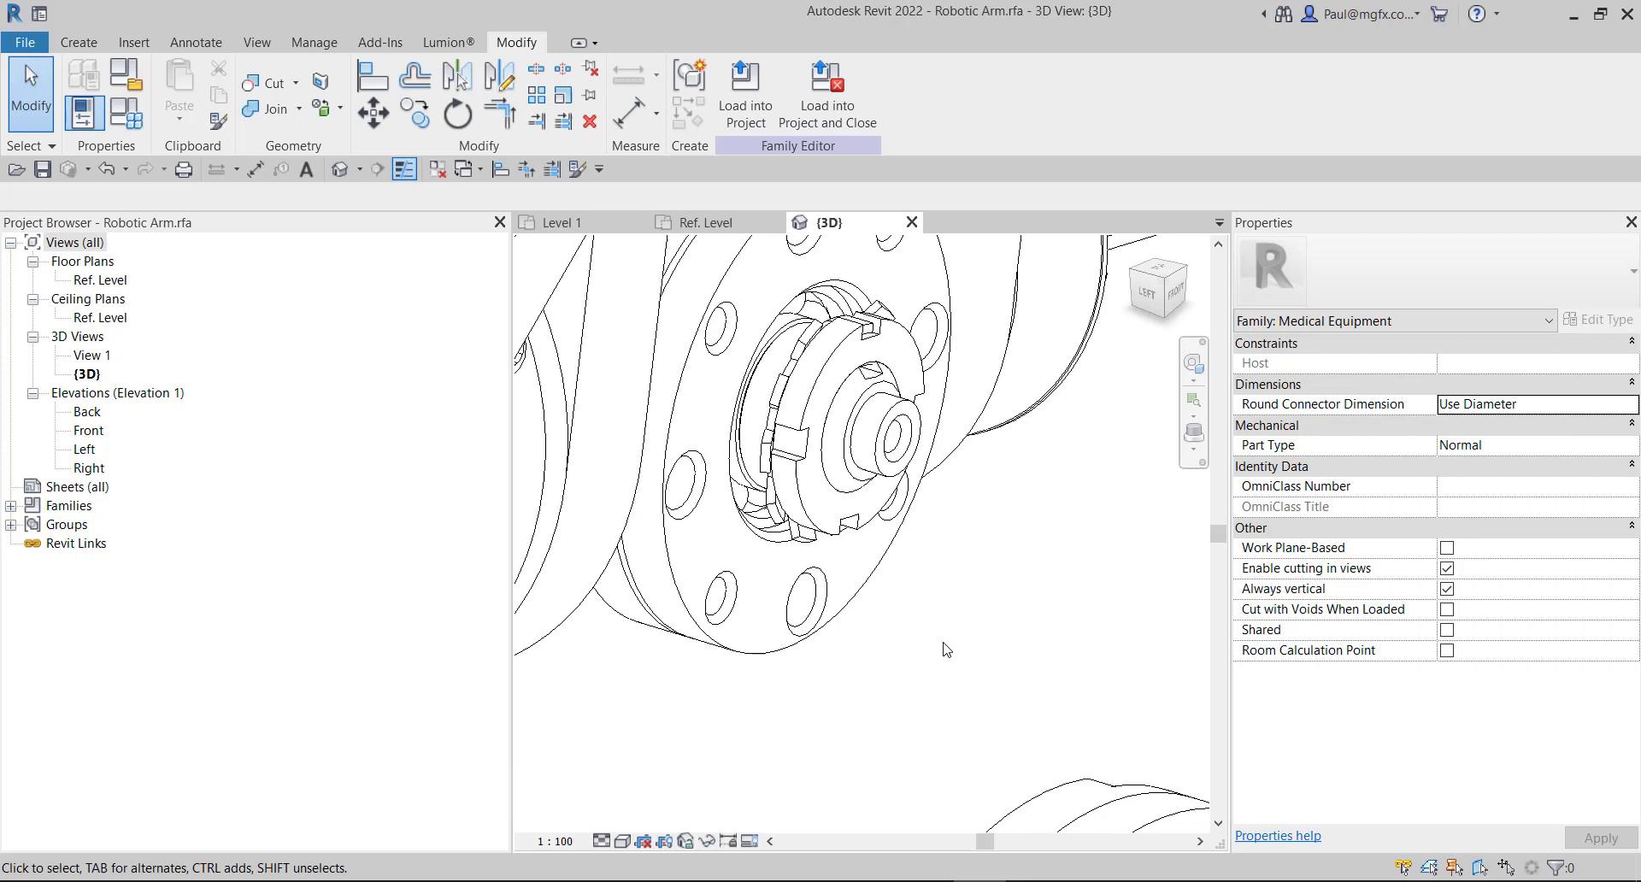
# Turn the Fasteners subcategory's visibility back on in the 3D view.
pyautogui.press('v')
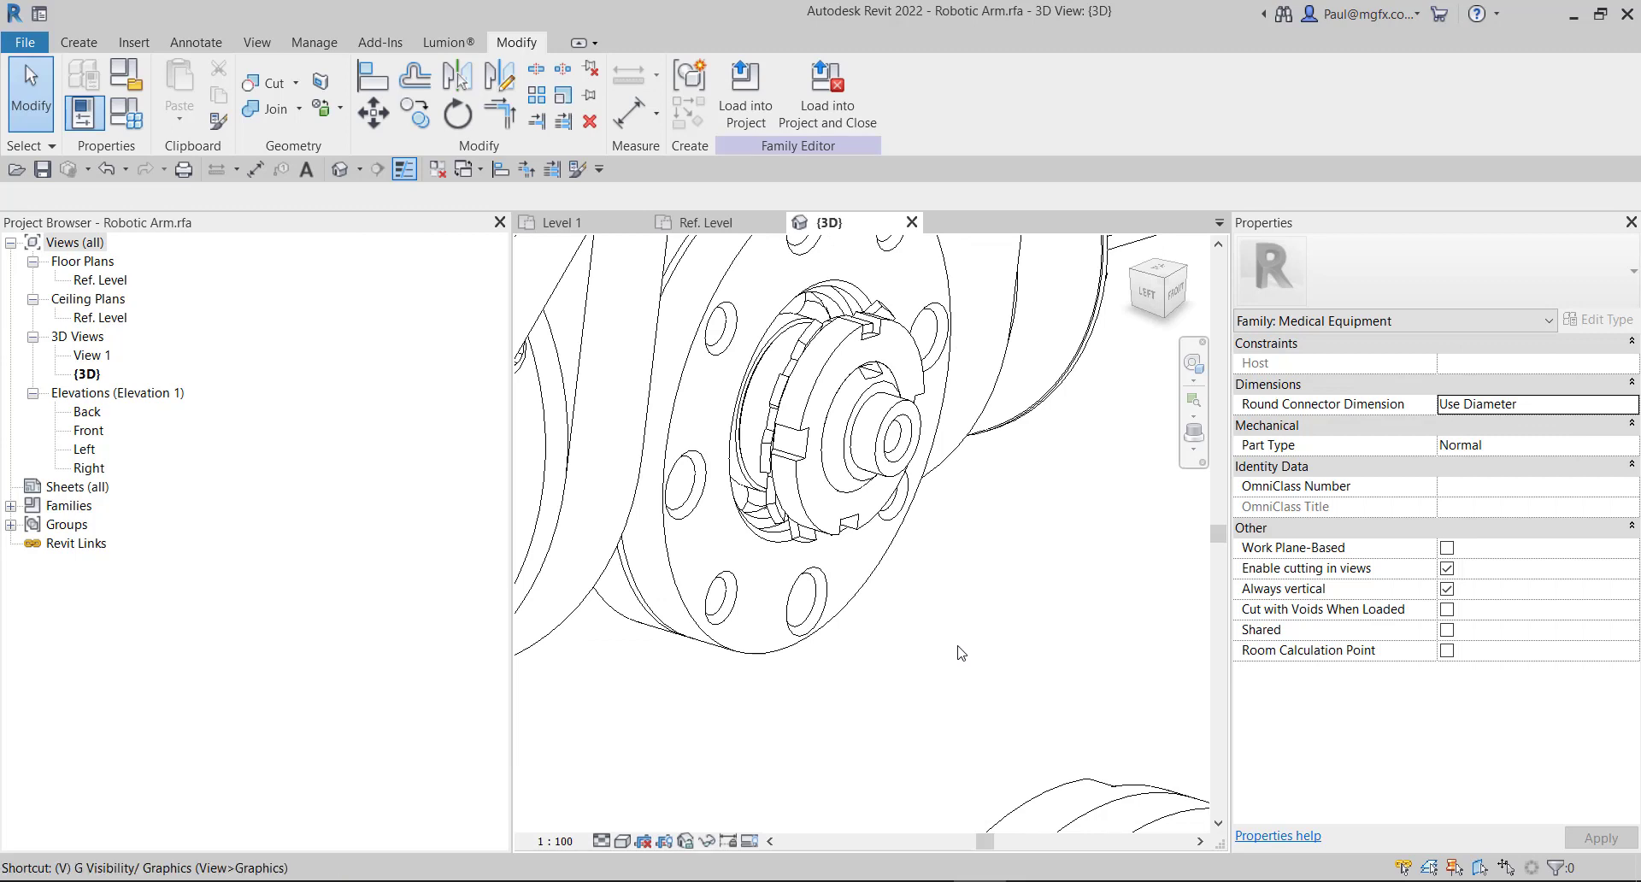
pyautogui.press('g')
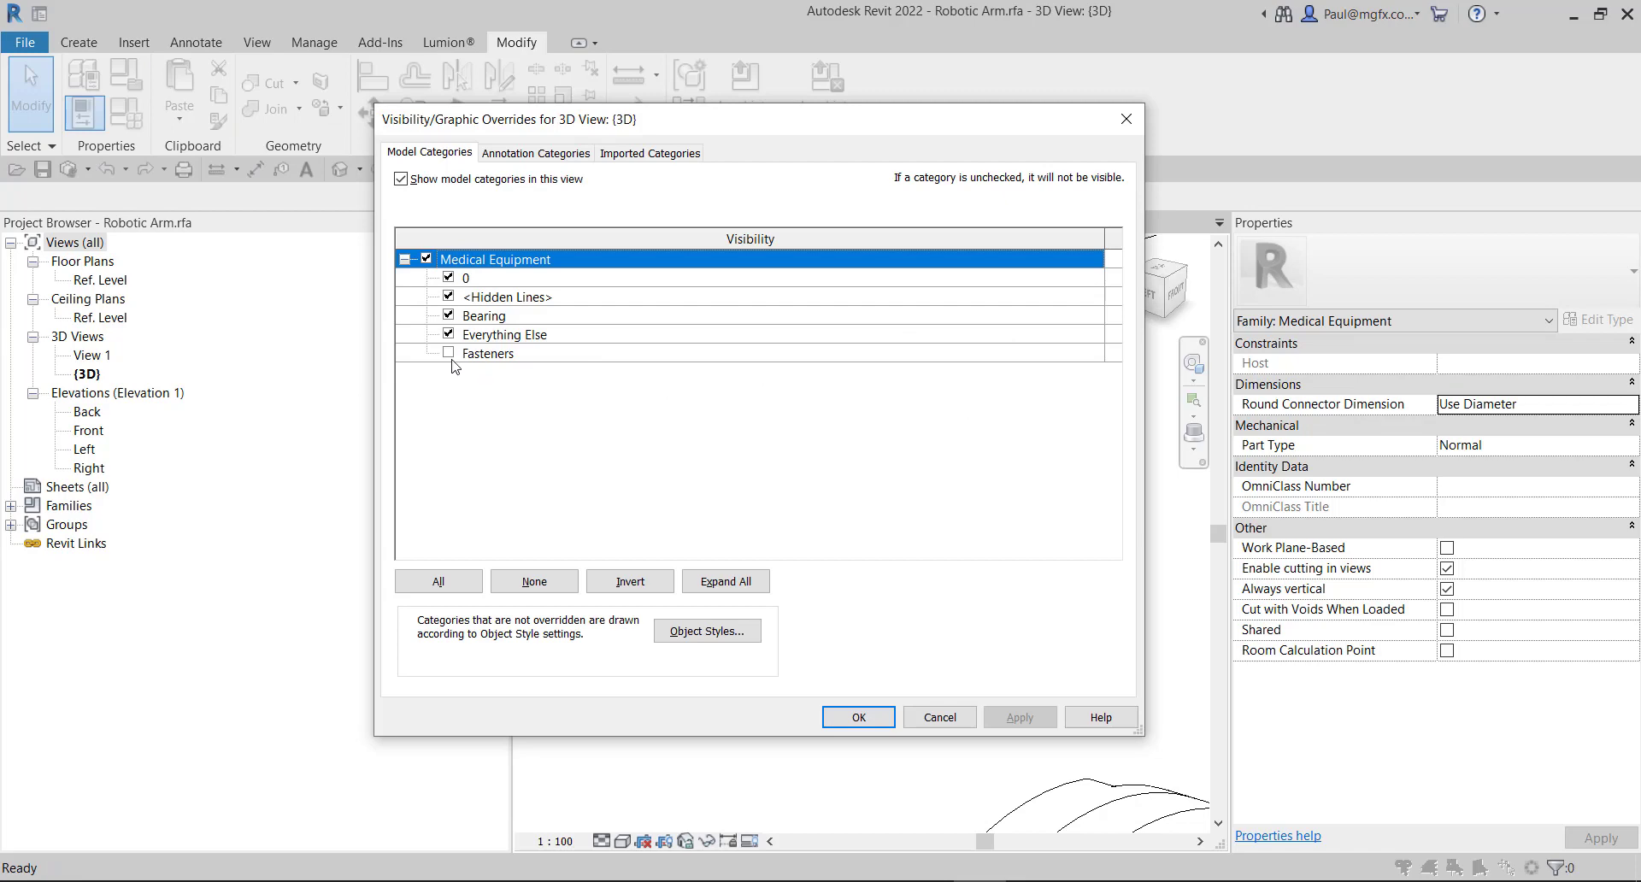
pyautogui.click(449, 354)
pyautogui.click(858, 716)
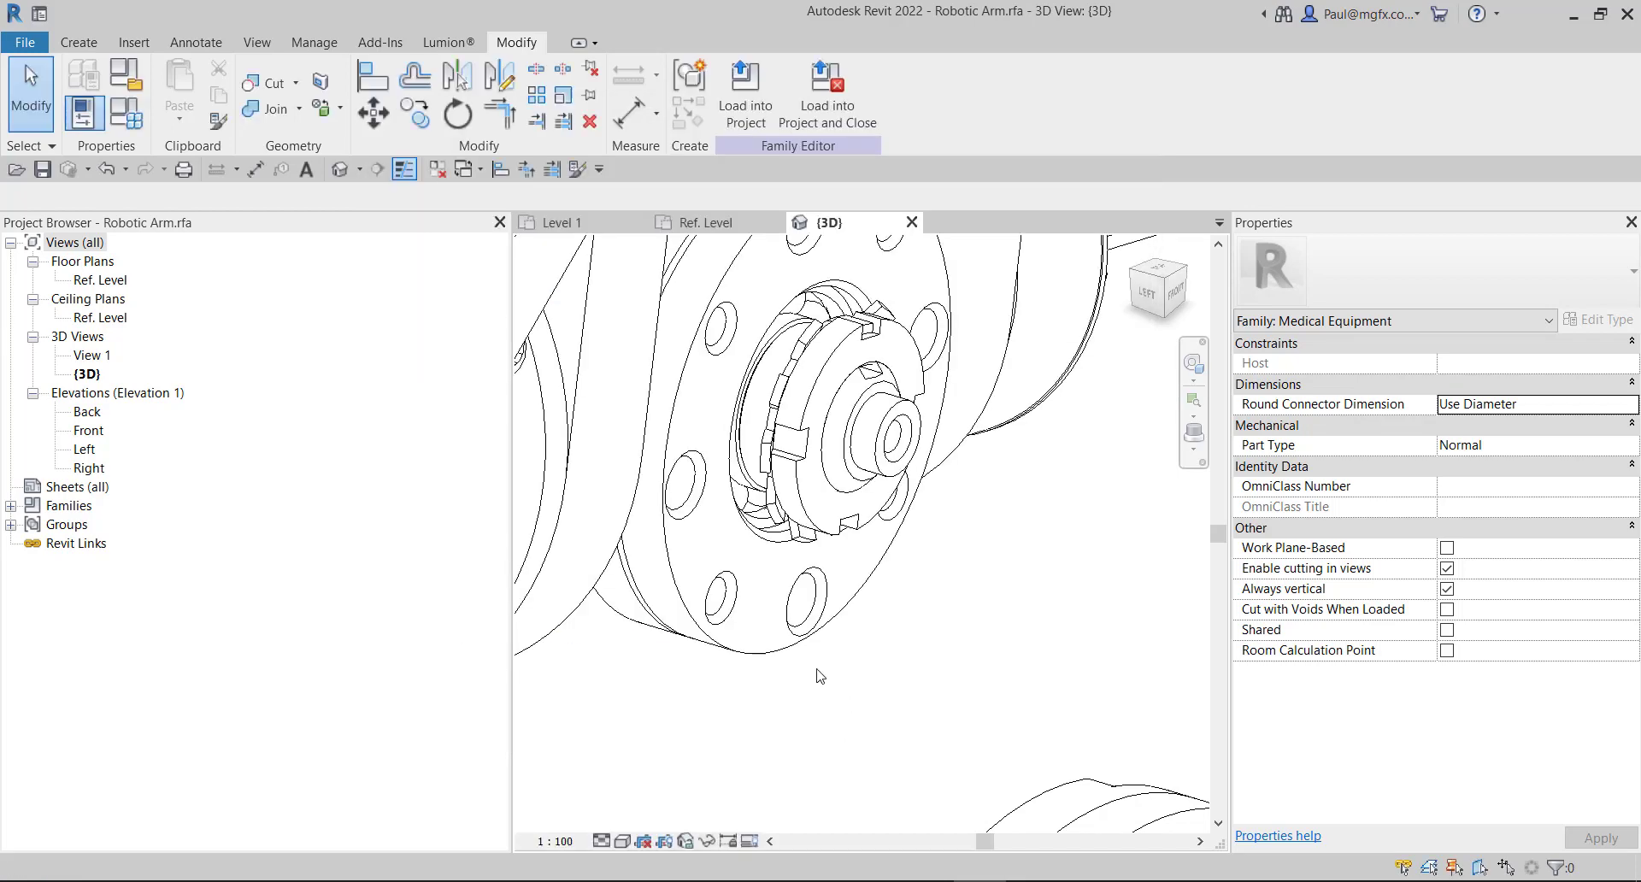
# Select the fastener geometry and open the material browser for its material property.
pyautogui.scroll(-3, 940, 551)
pyautogui.scroll(3, 946, 568)
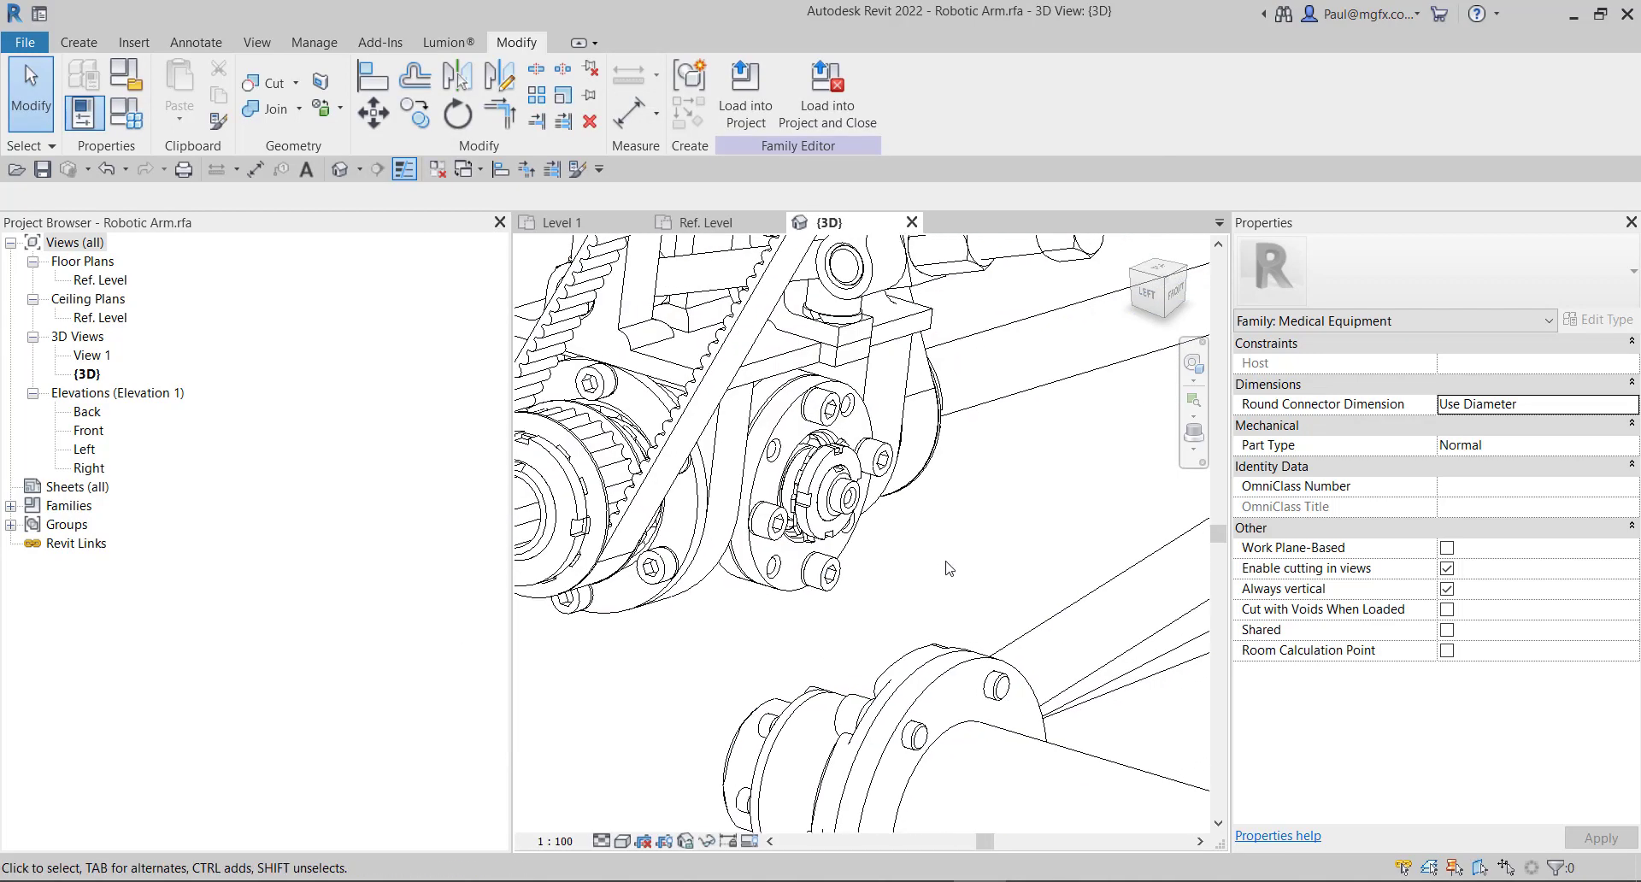
pyautogui.scroll(1, 861, 593)
pyautogui.click(855, 589)
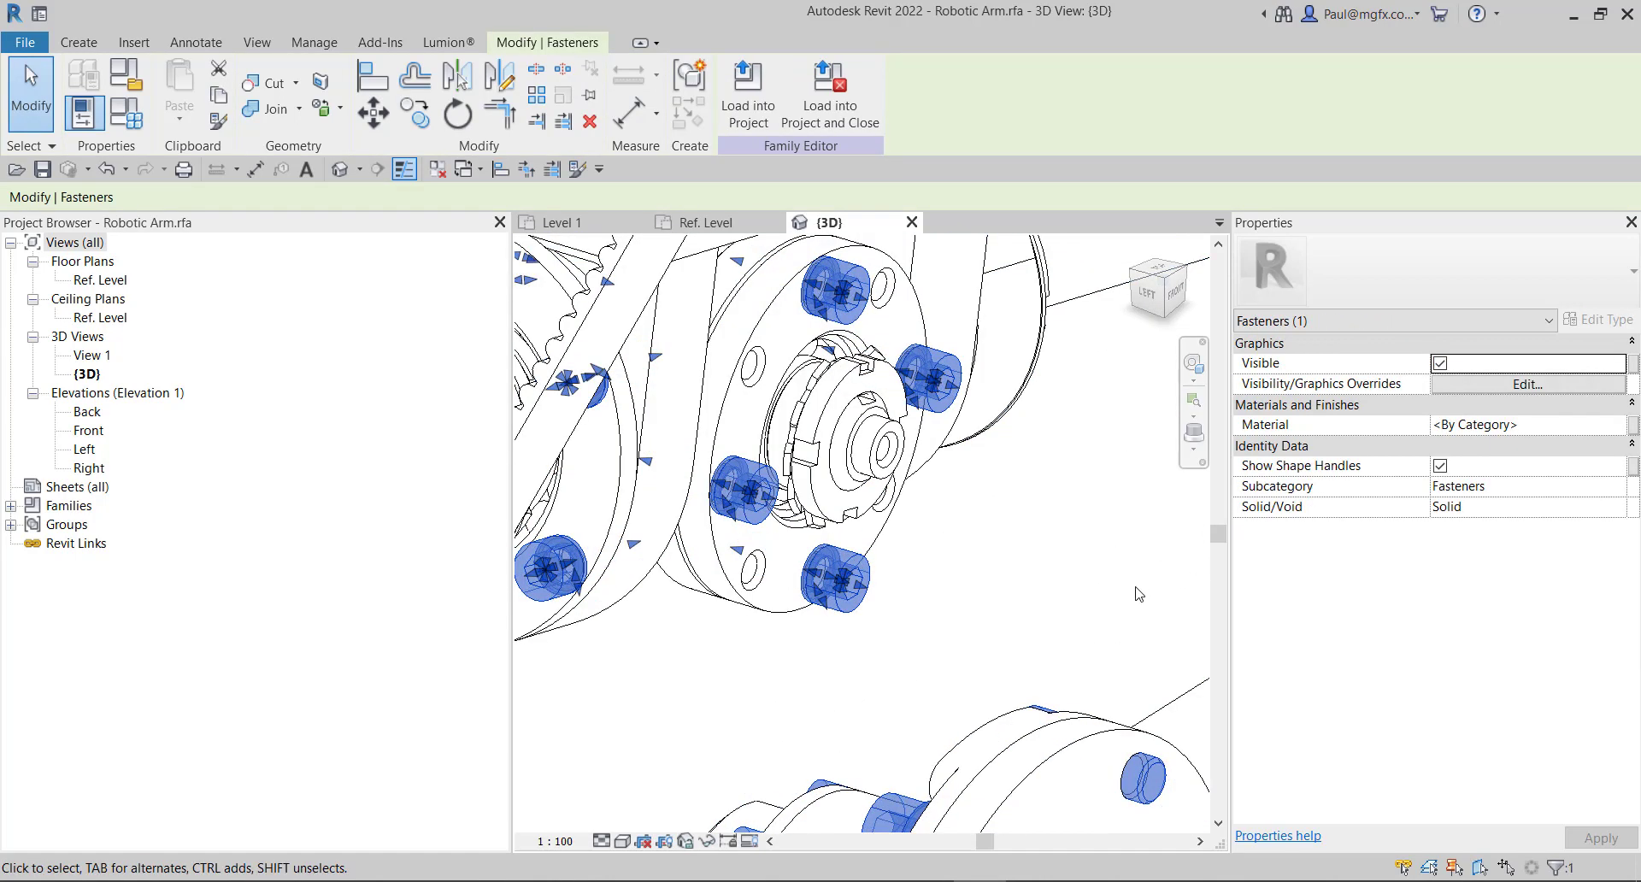
pyautogui.click(1606, 424)
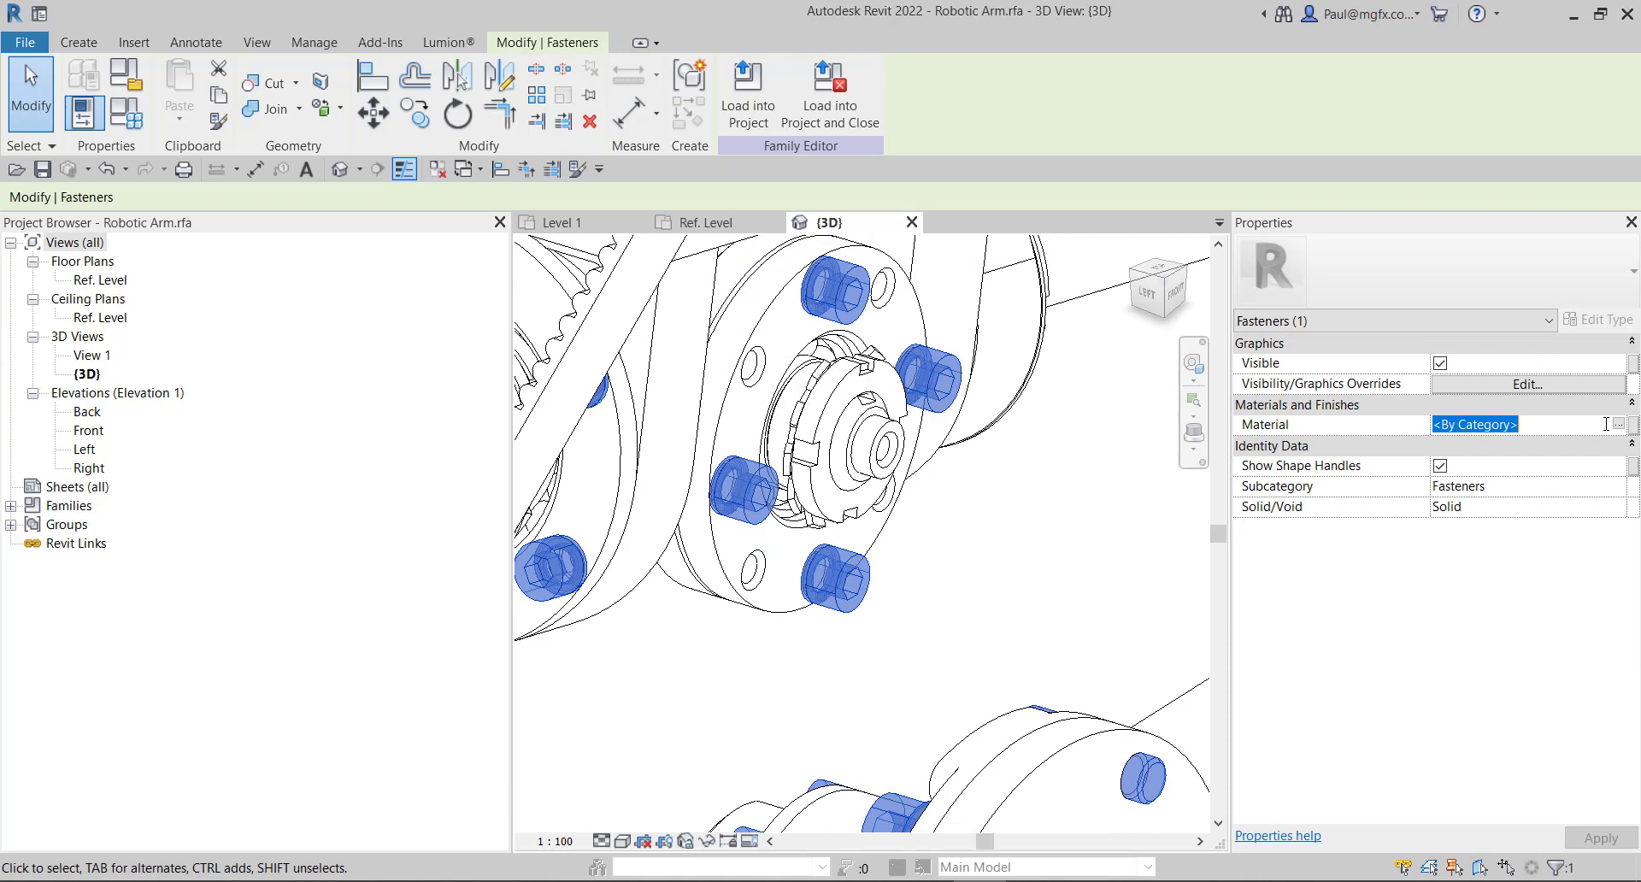
pyautogui.click(1619, 424)
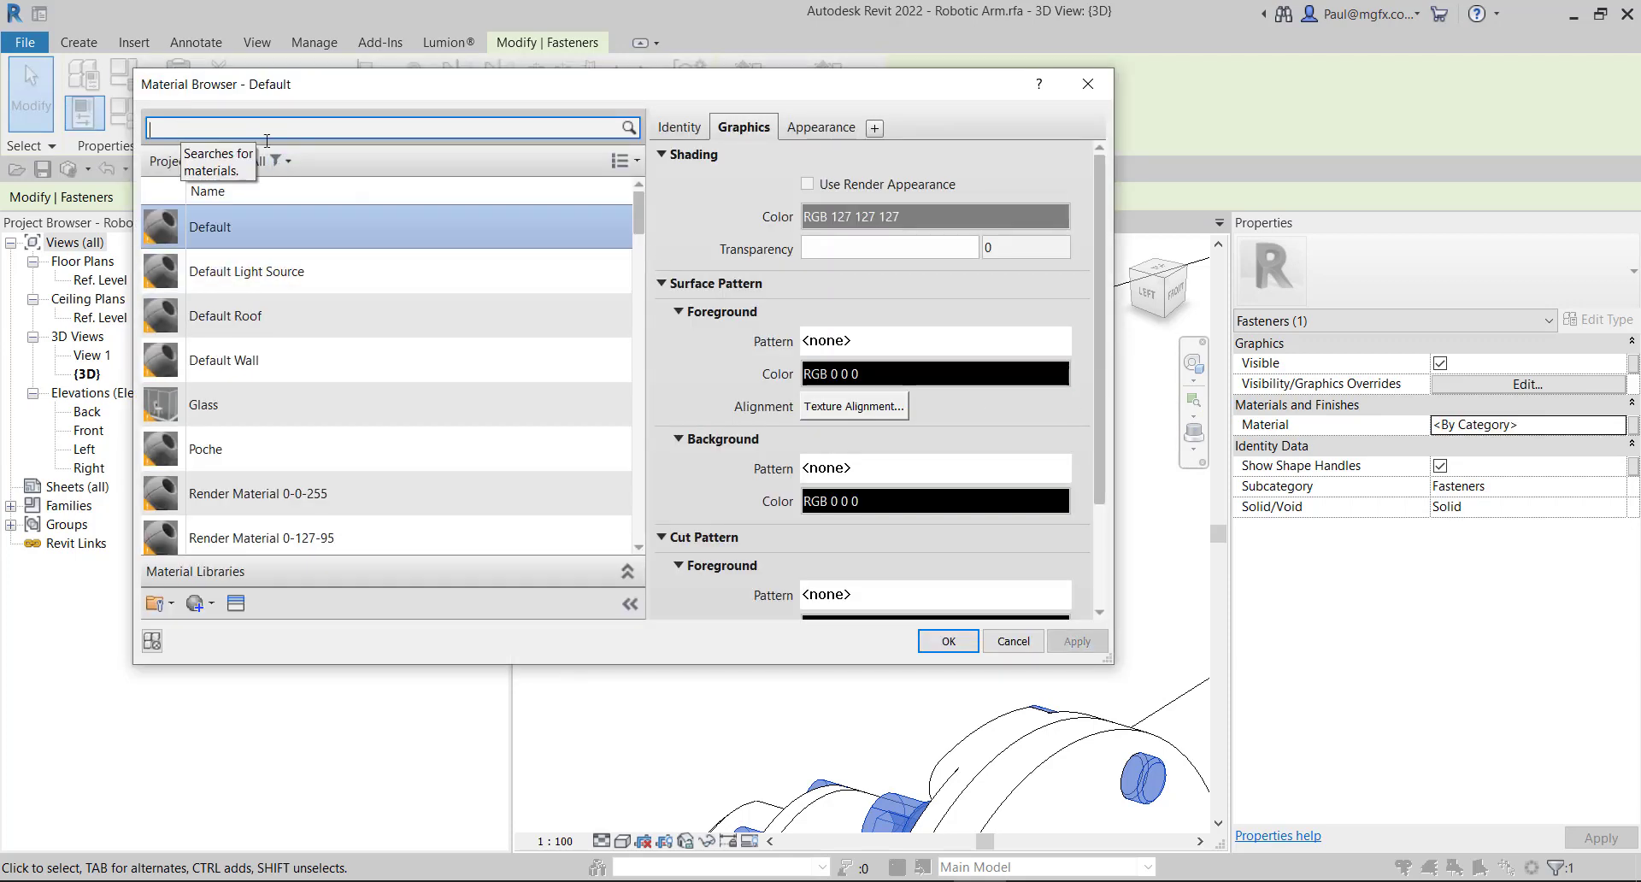
# Enlarge the material browser, show the material libraries and search them for "stainless".
pyautogui.write('nless')
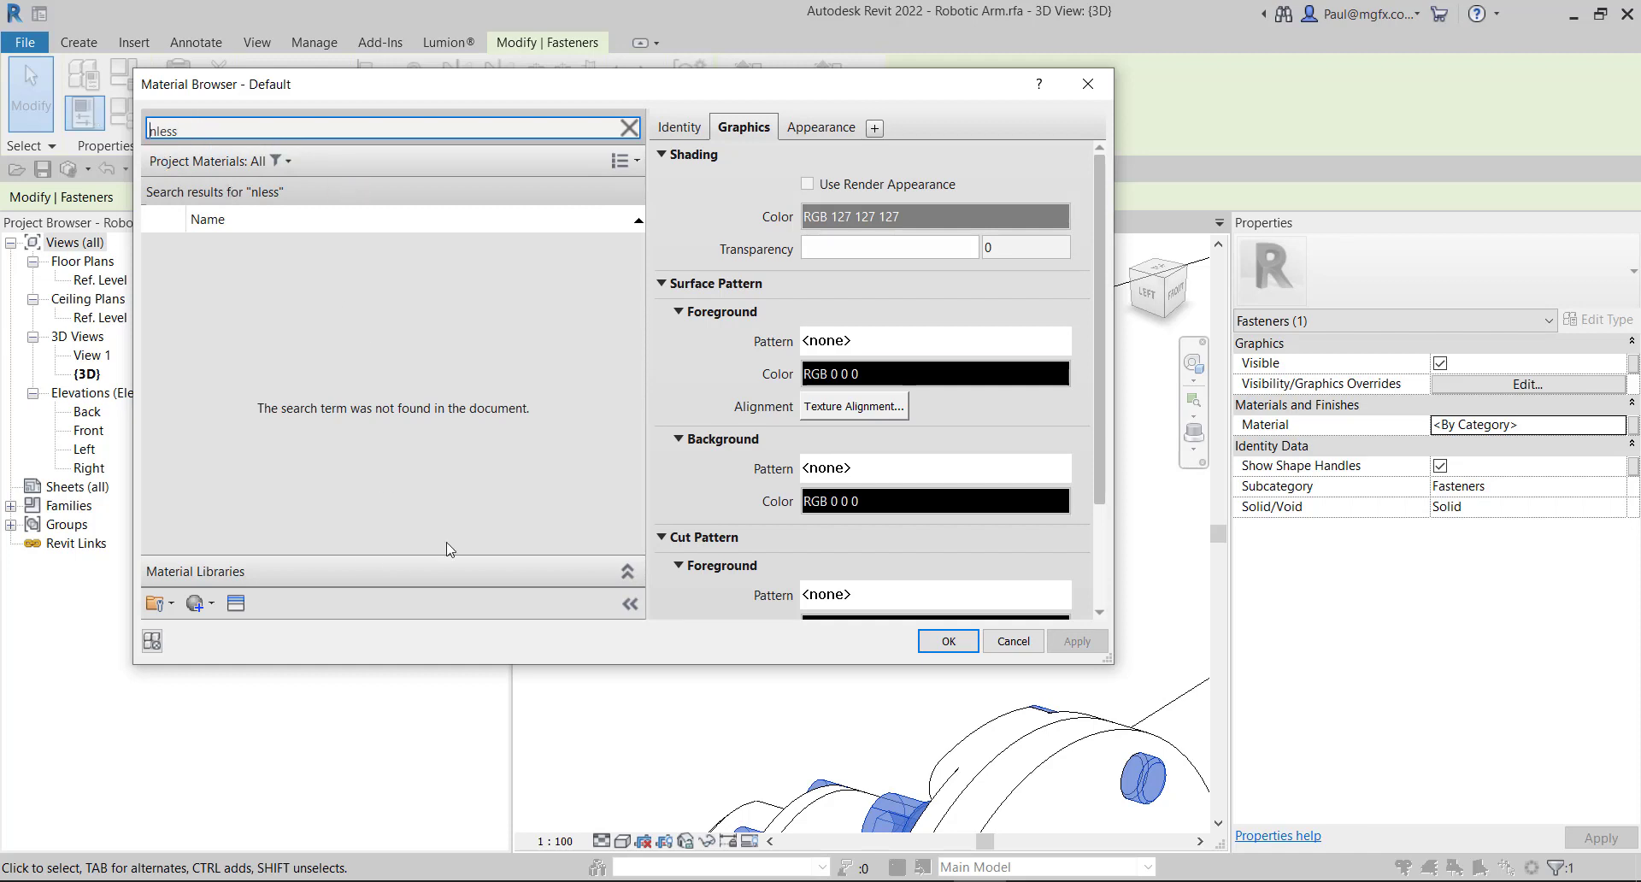
pyautogui.moveTo(1151, 716); pyautogui.dragTo(1231, 794)
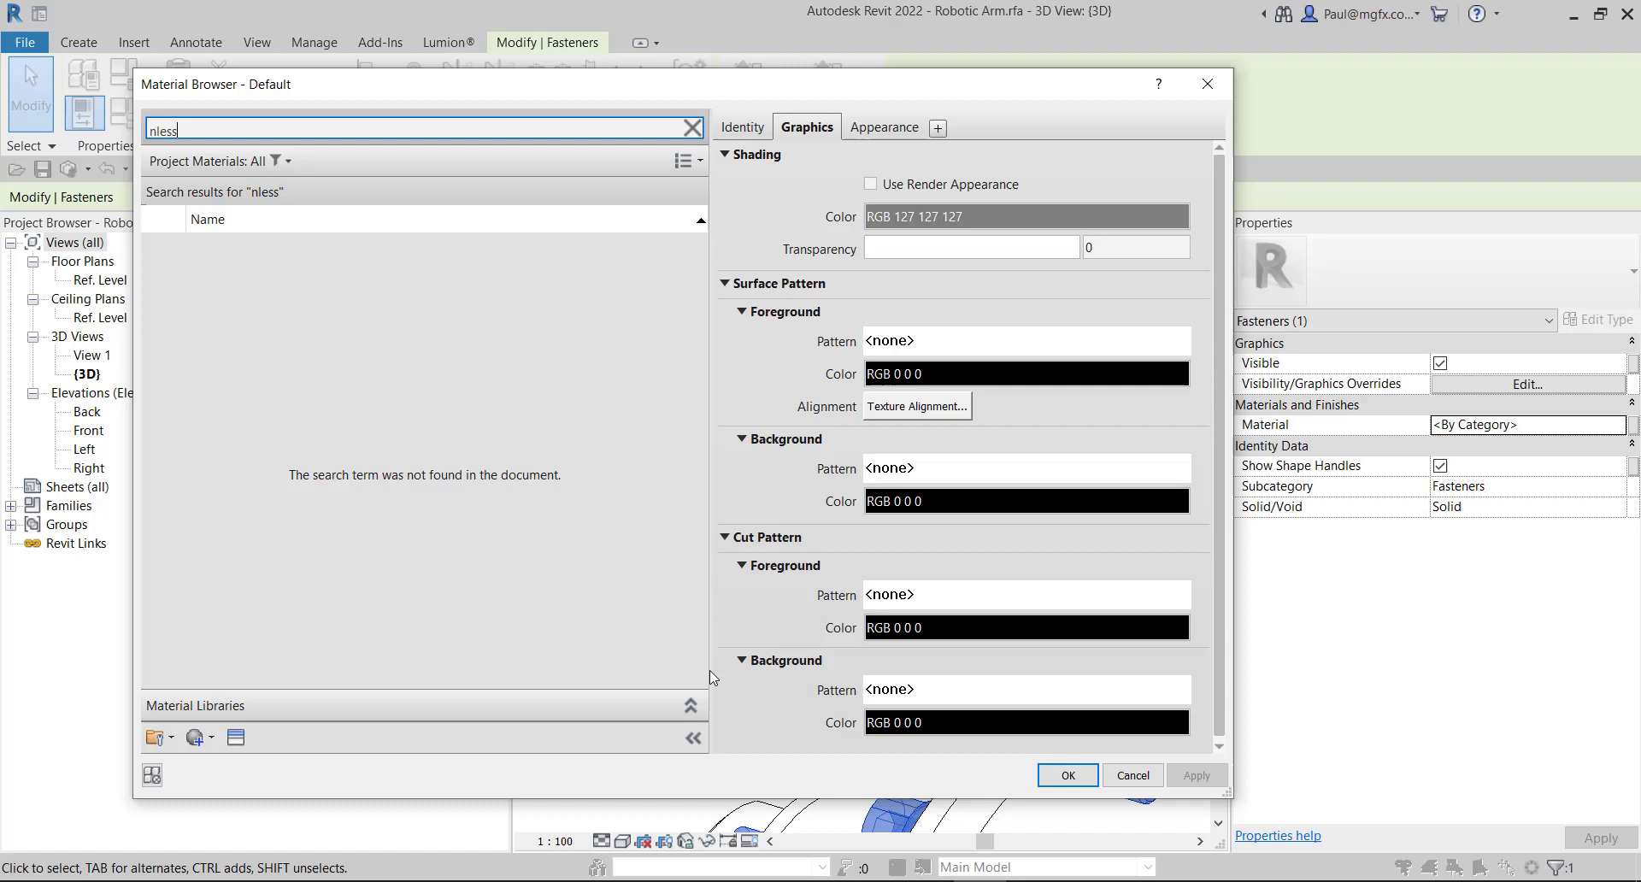
pyautogui.click(699, 735)
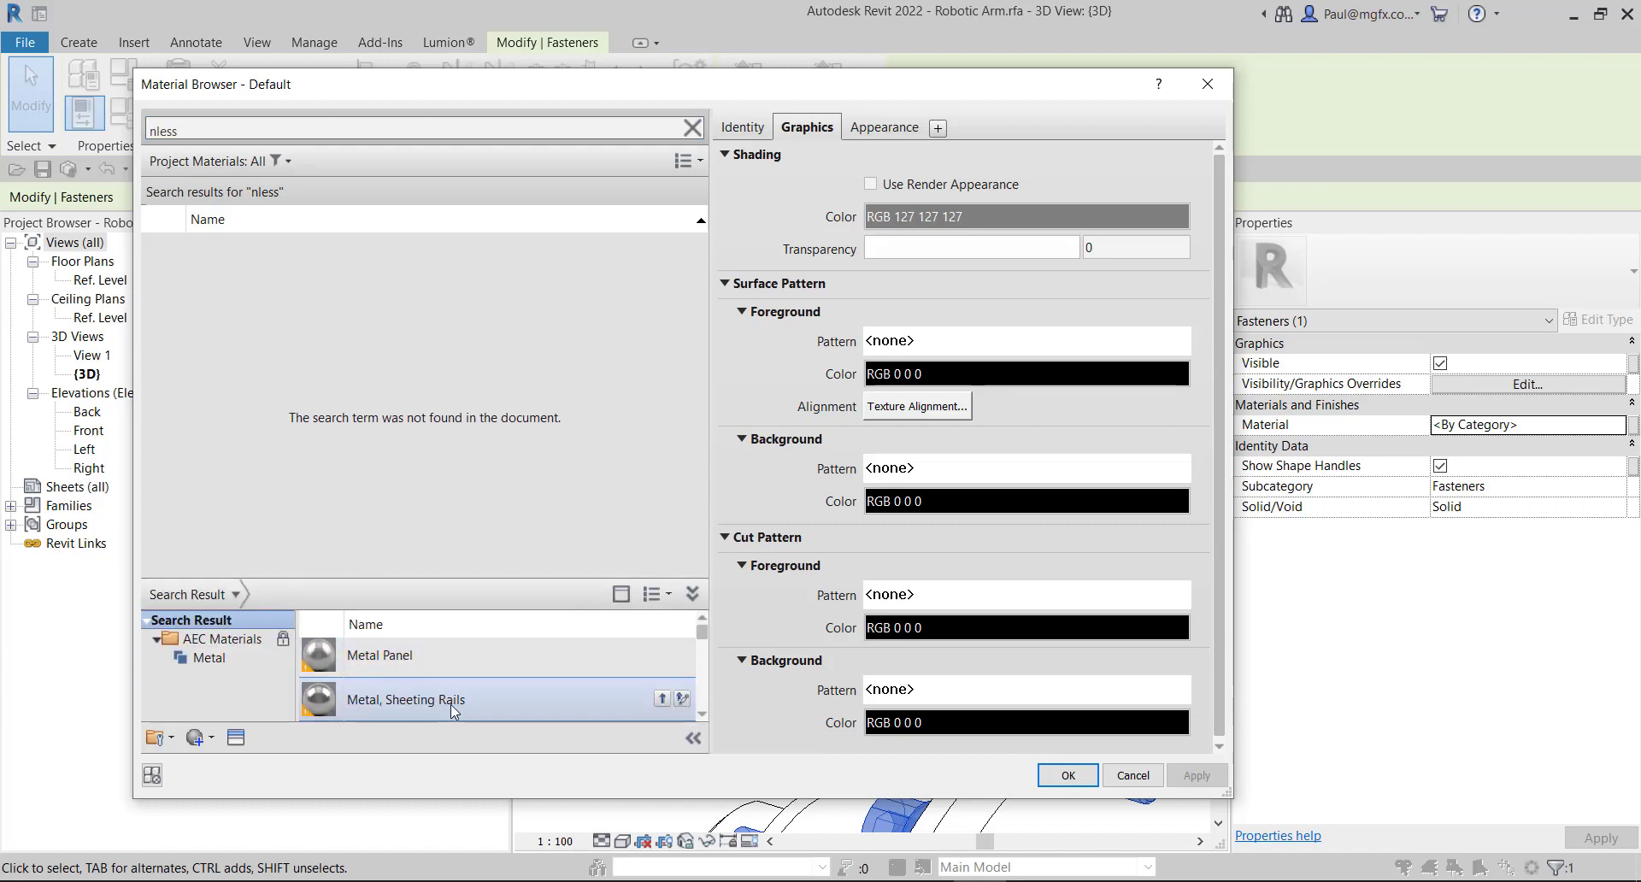
pyautogui.moveTo(411, 583); pyautogui.dragTo(421, 436)
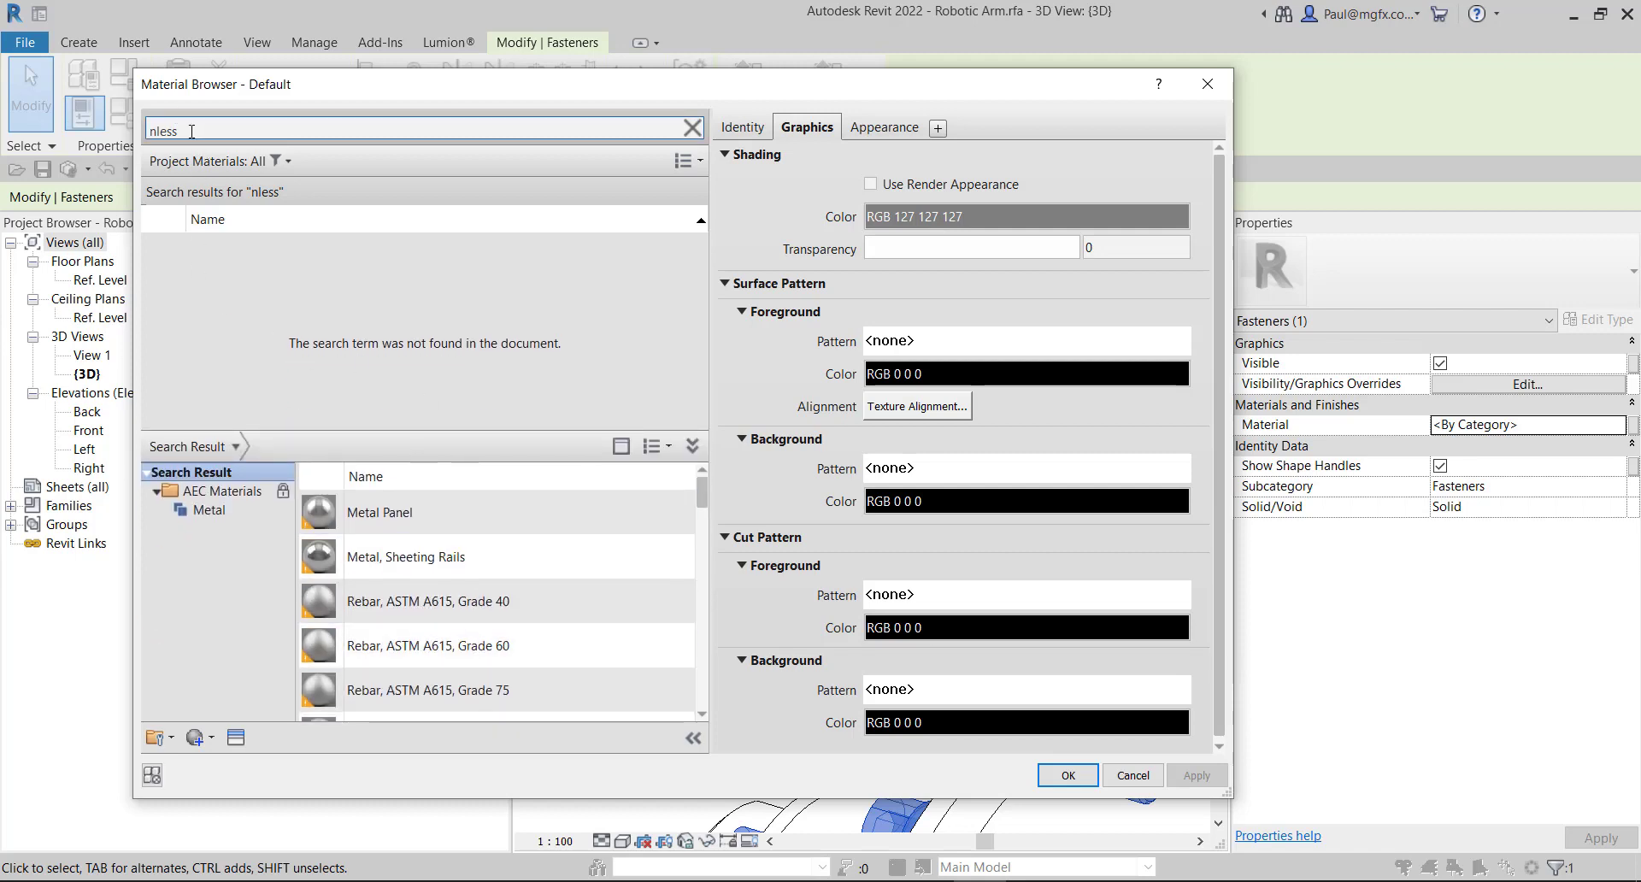
pyautogui.click(149, 130)
pyautogui.write('sta')
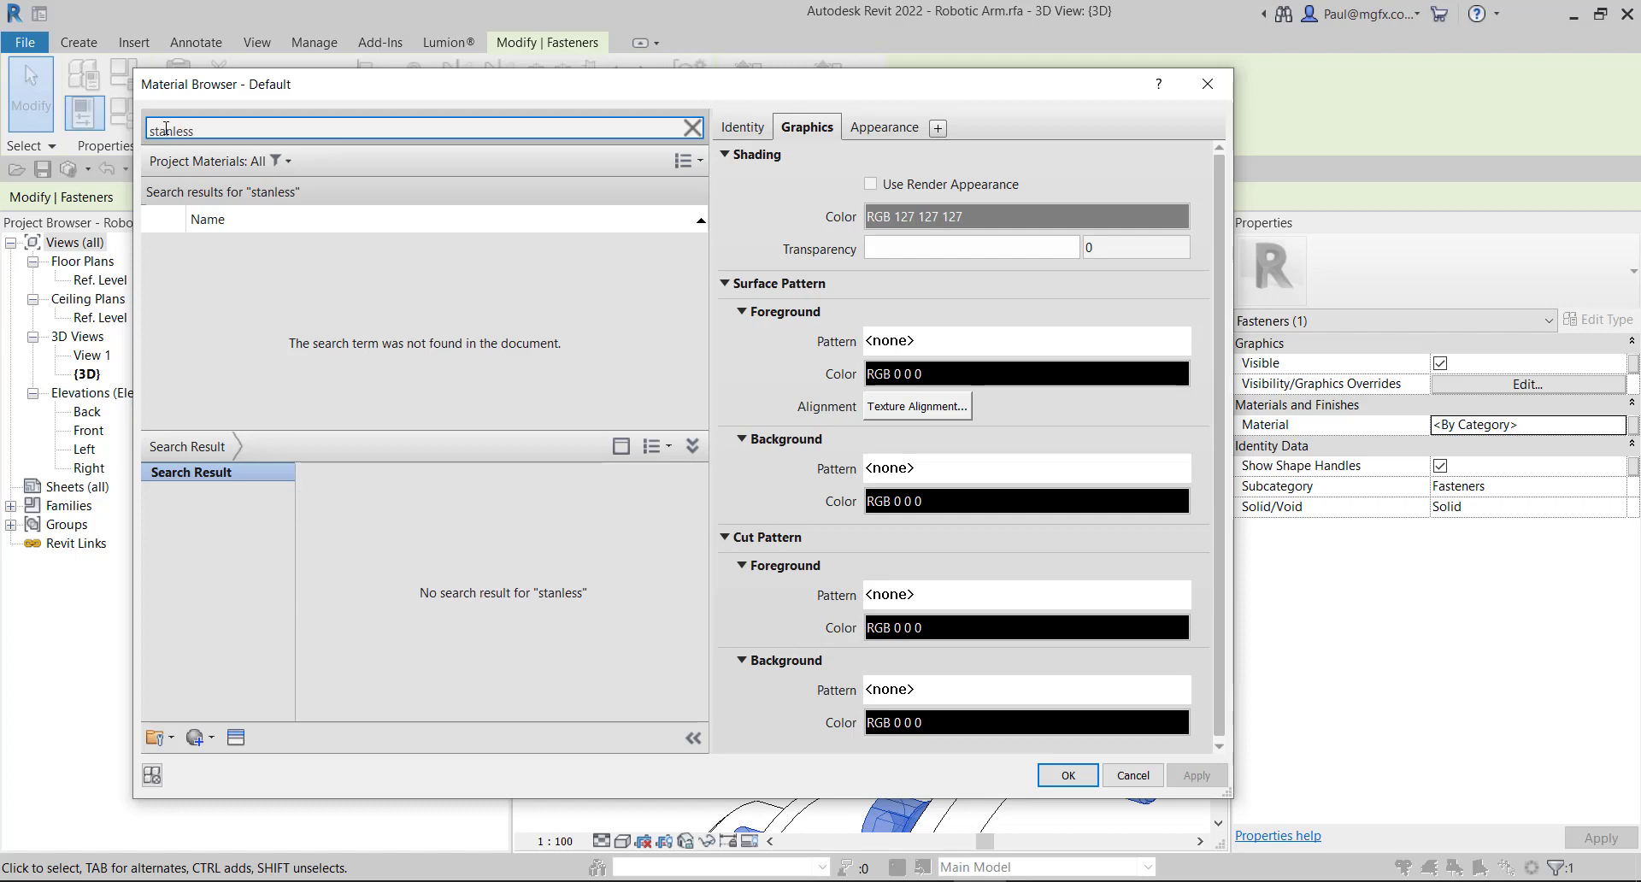
pyautogui.write('i')
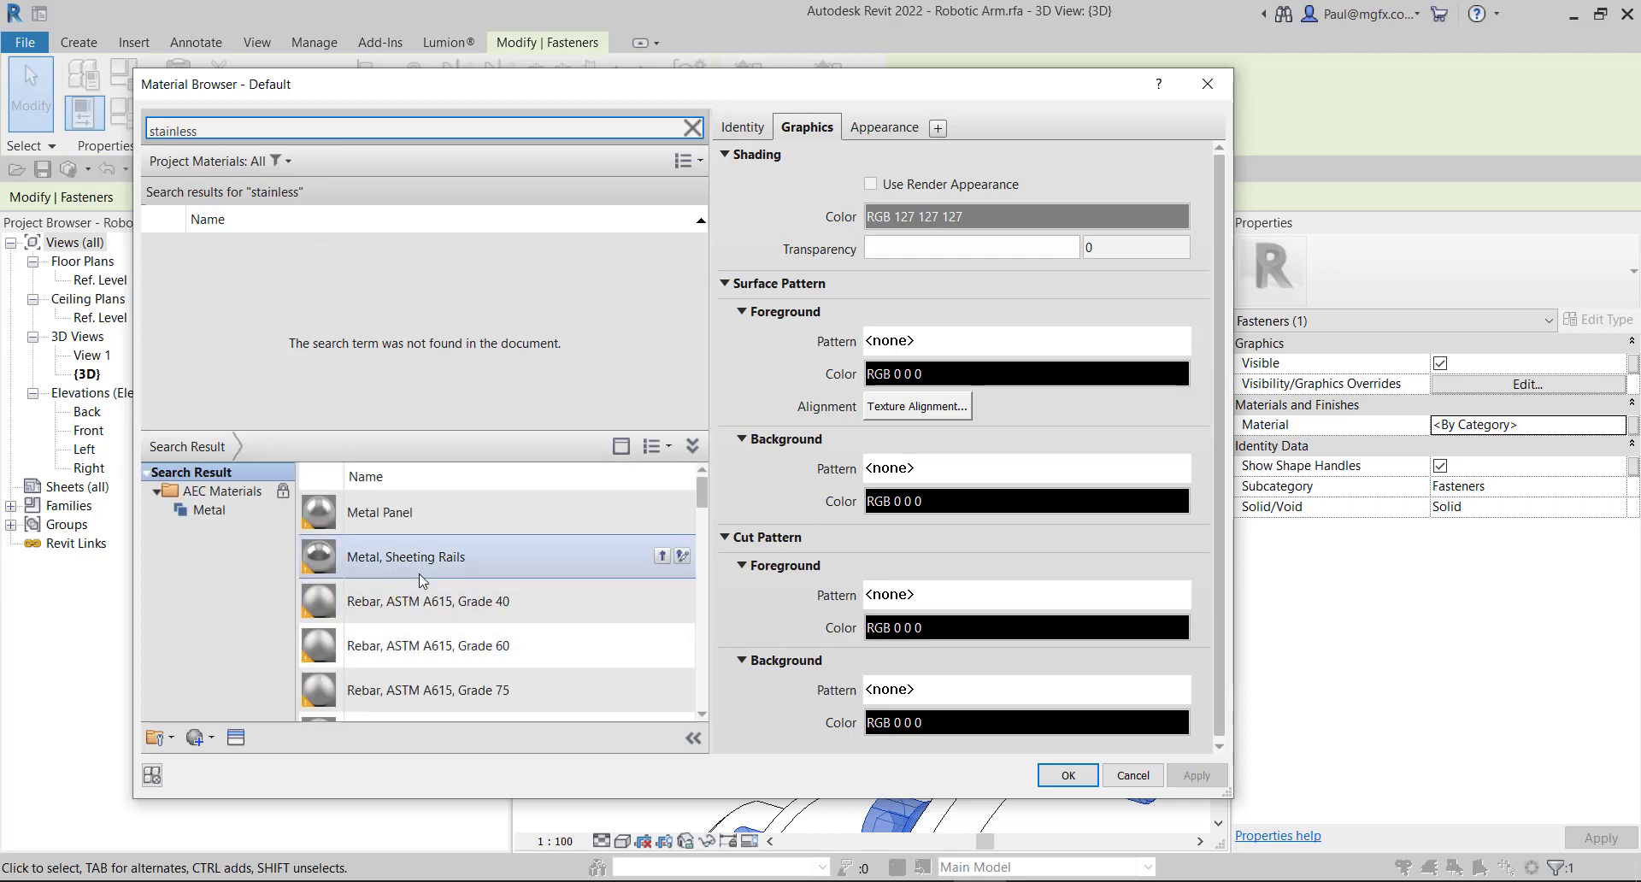
# Add Stainless Steel, Polished from the AEC library to the family materials and assign it to the fasteners.
pyautogui.scroll(-3, 441, 560)
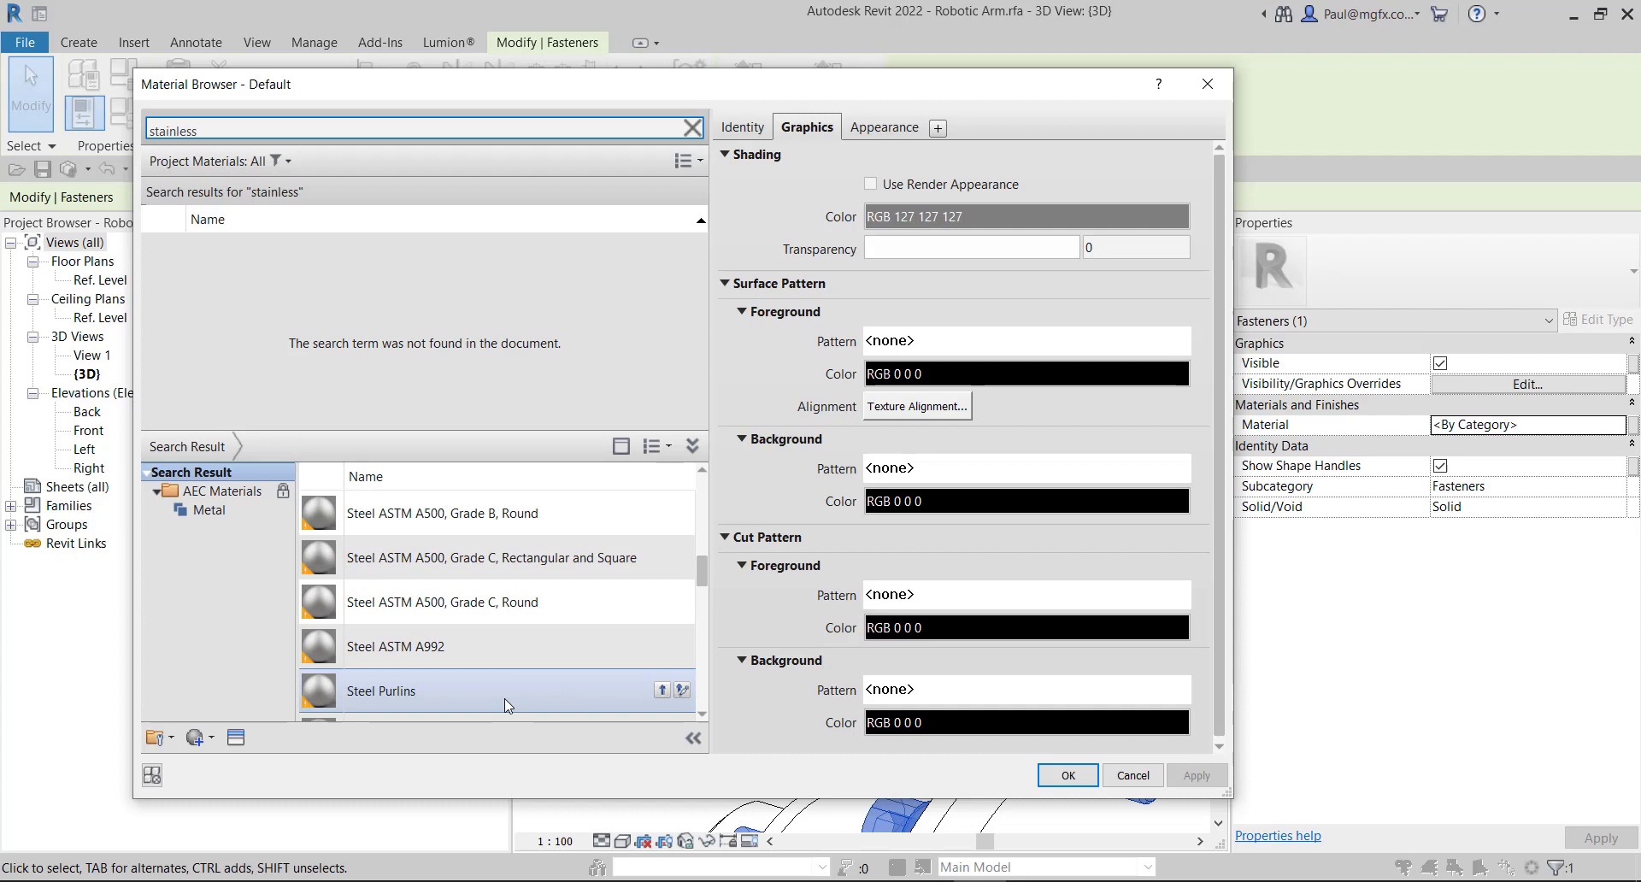
pyautogui.scroll(-6, 479, 658)
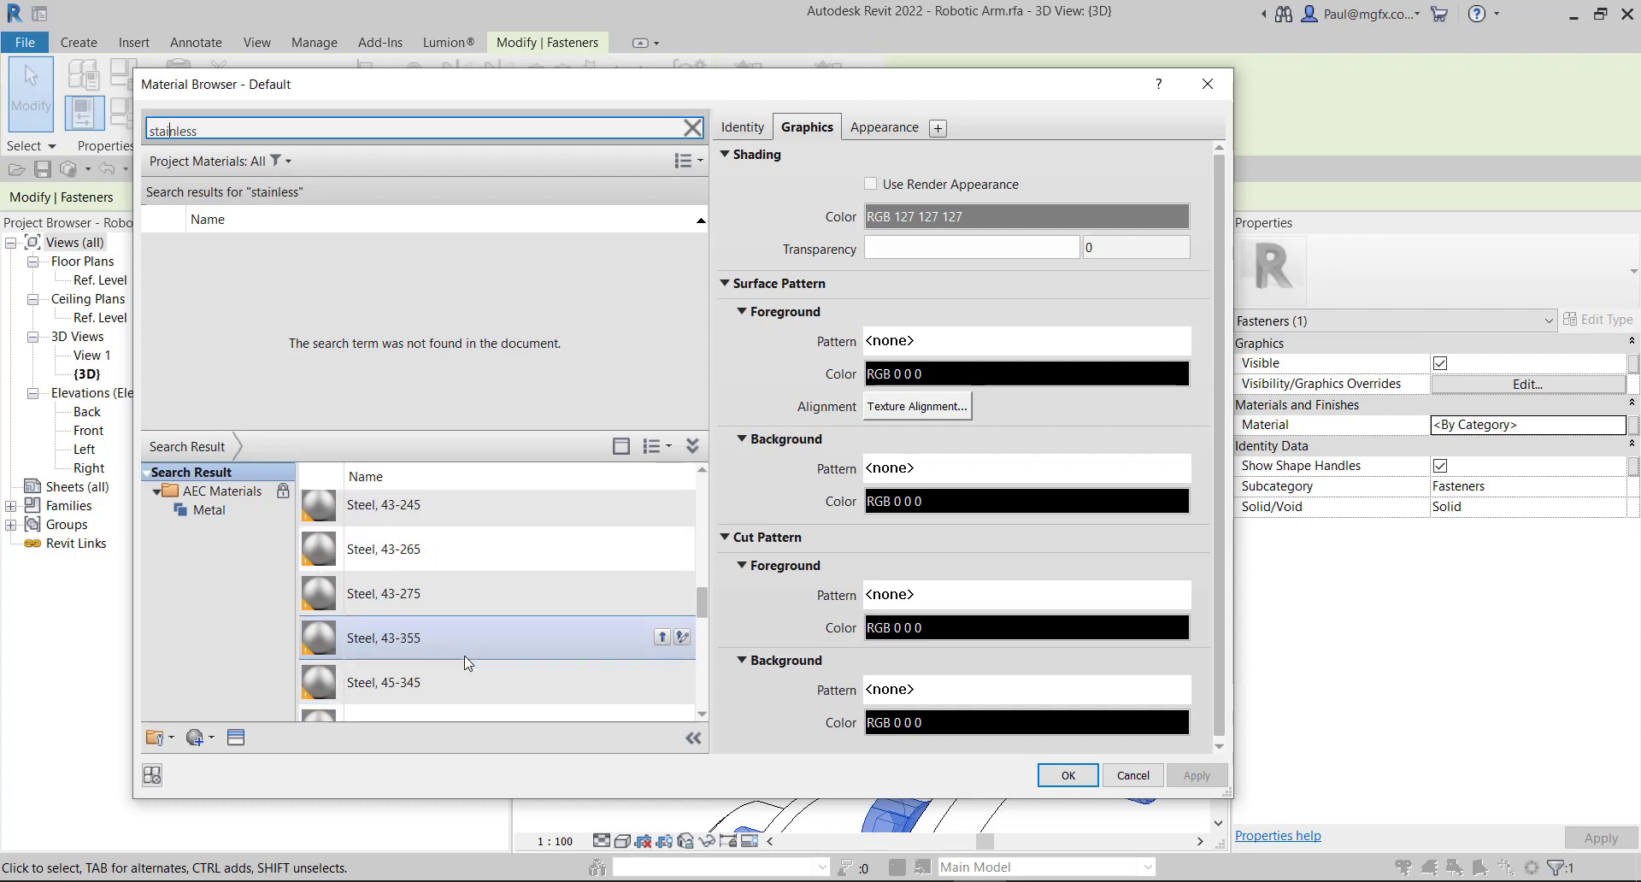
pyautogui.scroll(10, 494, 654)
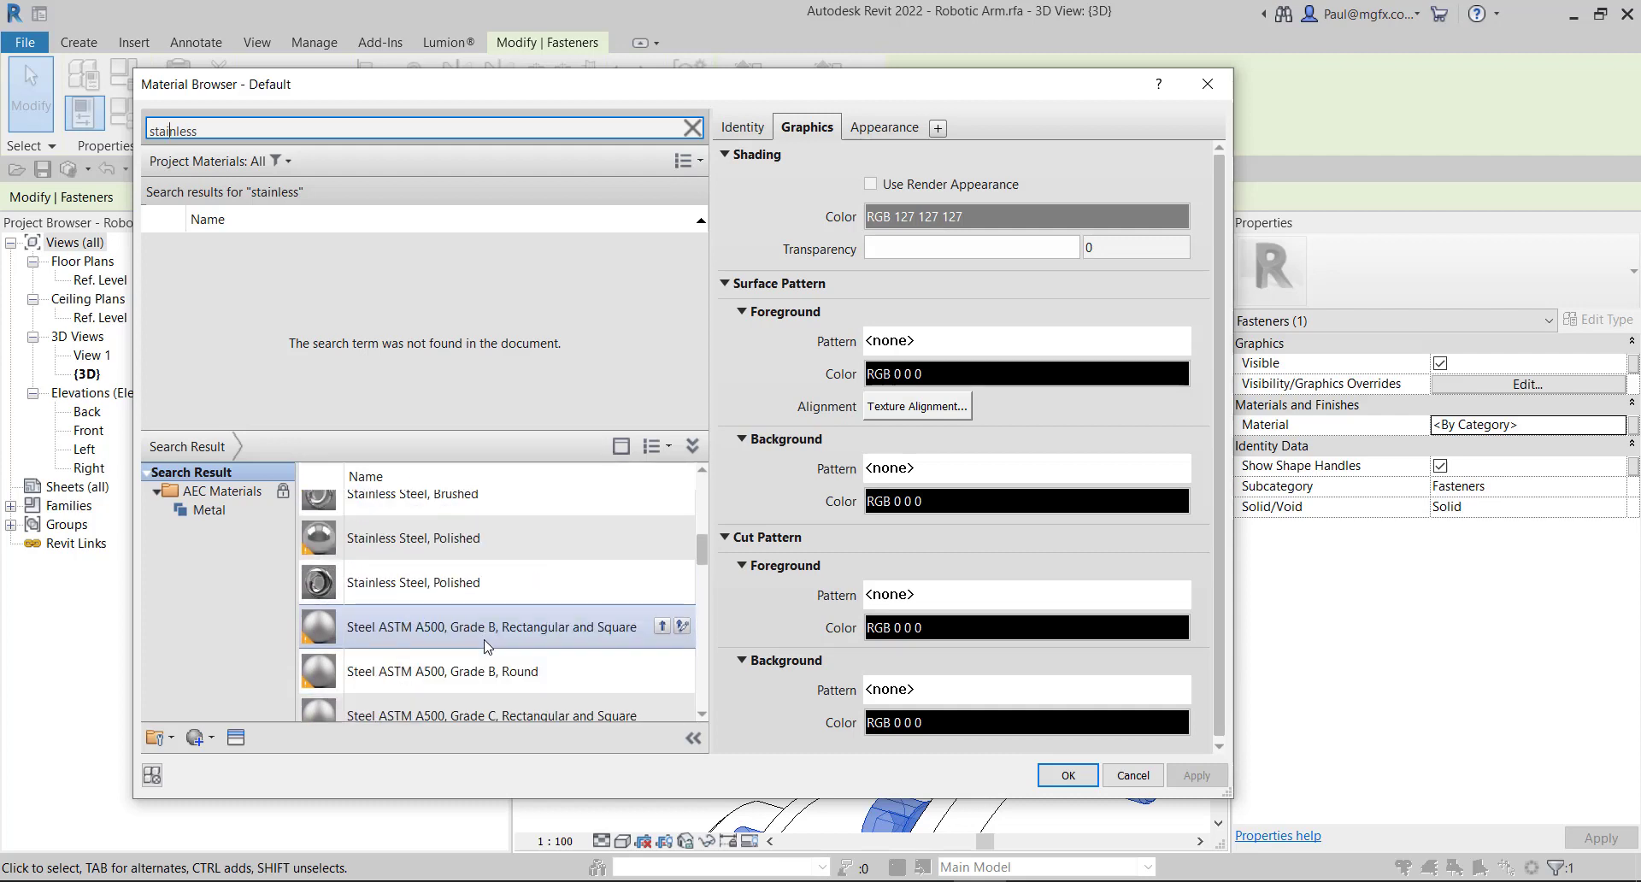
pyautogui.scroll(-4, 484, 639)
pyautogui.doubleClick(409, 539)
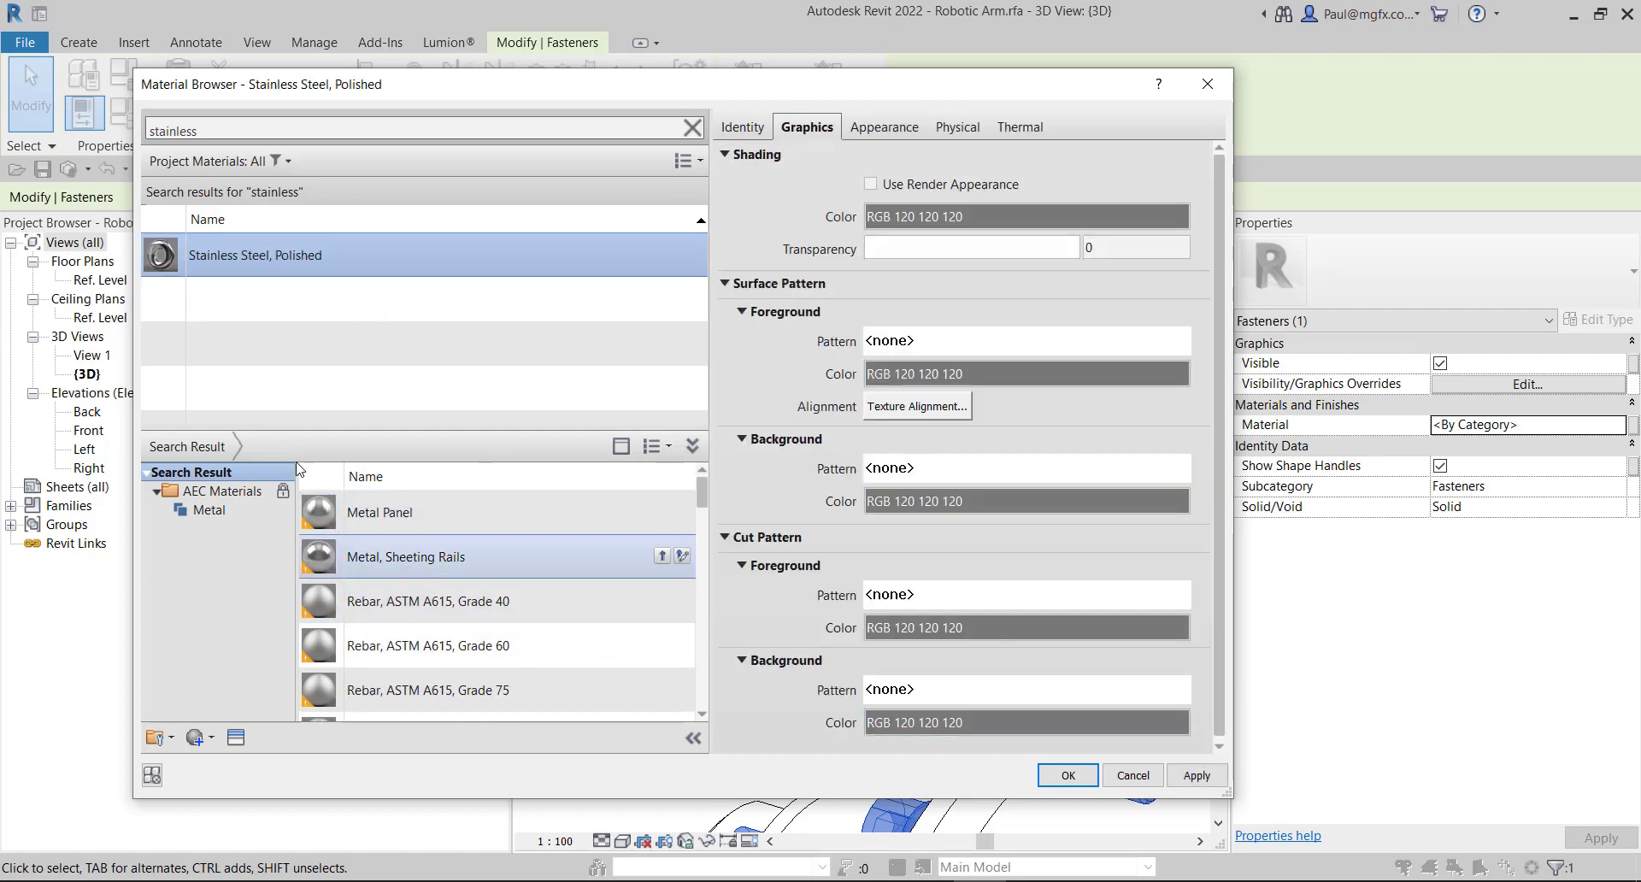
pyautogui.doubleClick(274, 255)
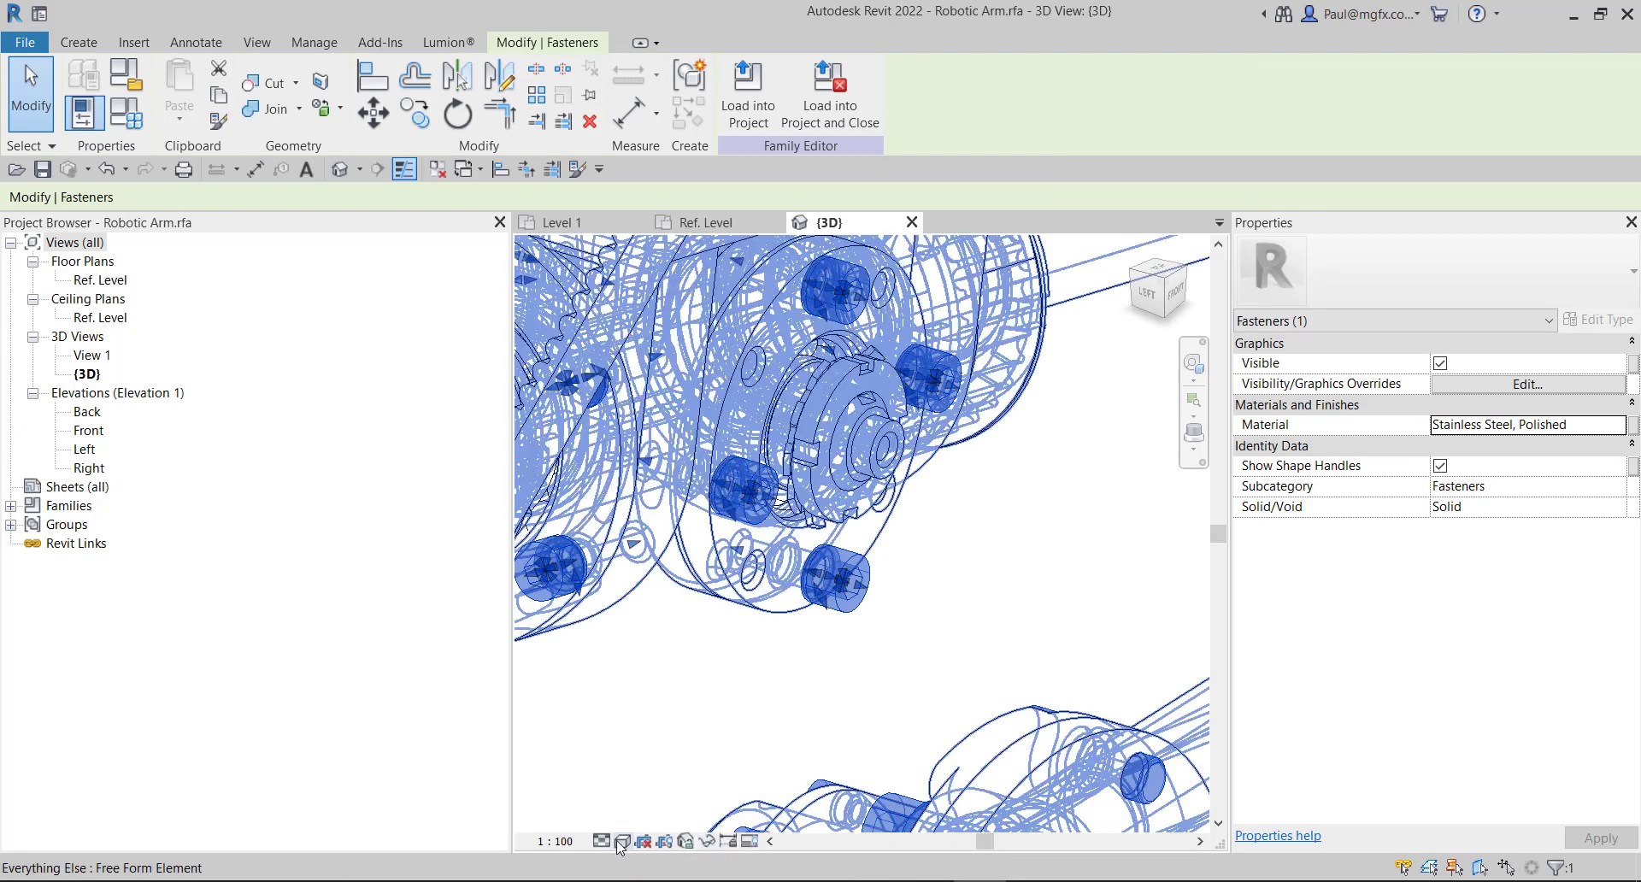
# Switch the 3D view to the Realistic visual style and inspect the fasteners' material on the arm.
pyautogui.click(622, 841)
pyautogui.click(658, 812)
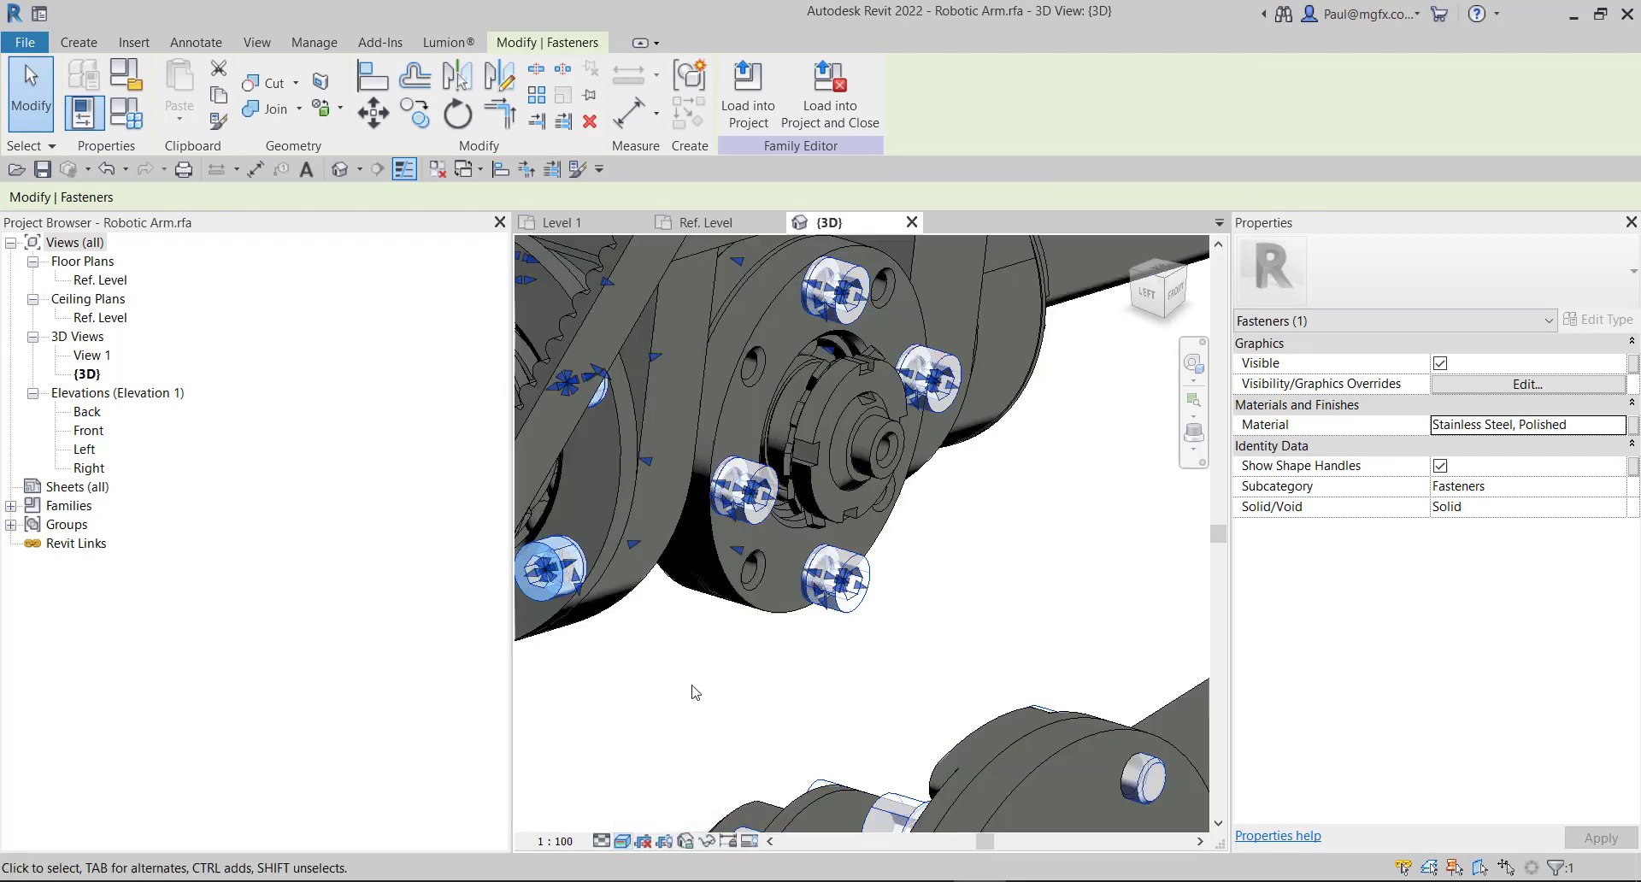
pyautogui.click(691, 689)
pyautogui.scroll(10, 817, 567)
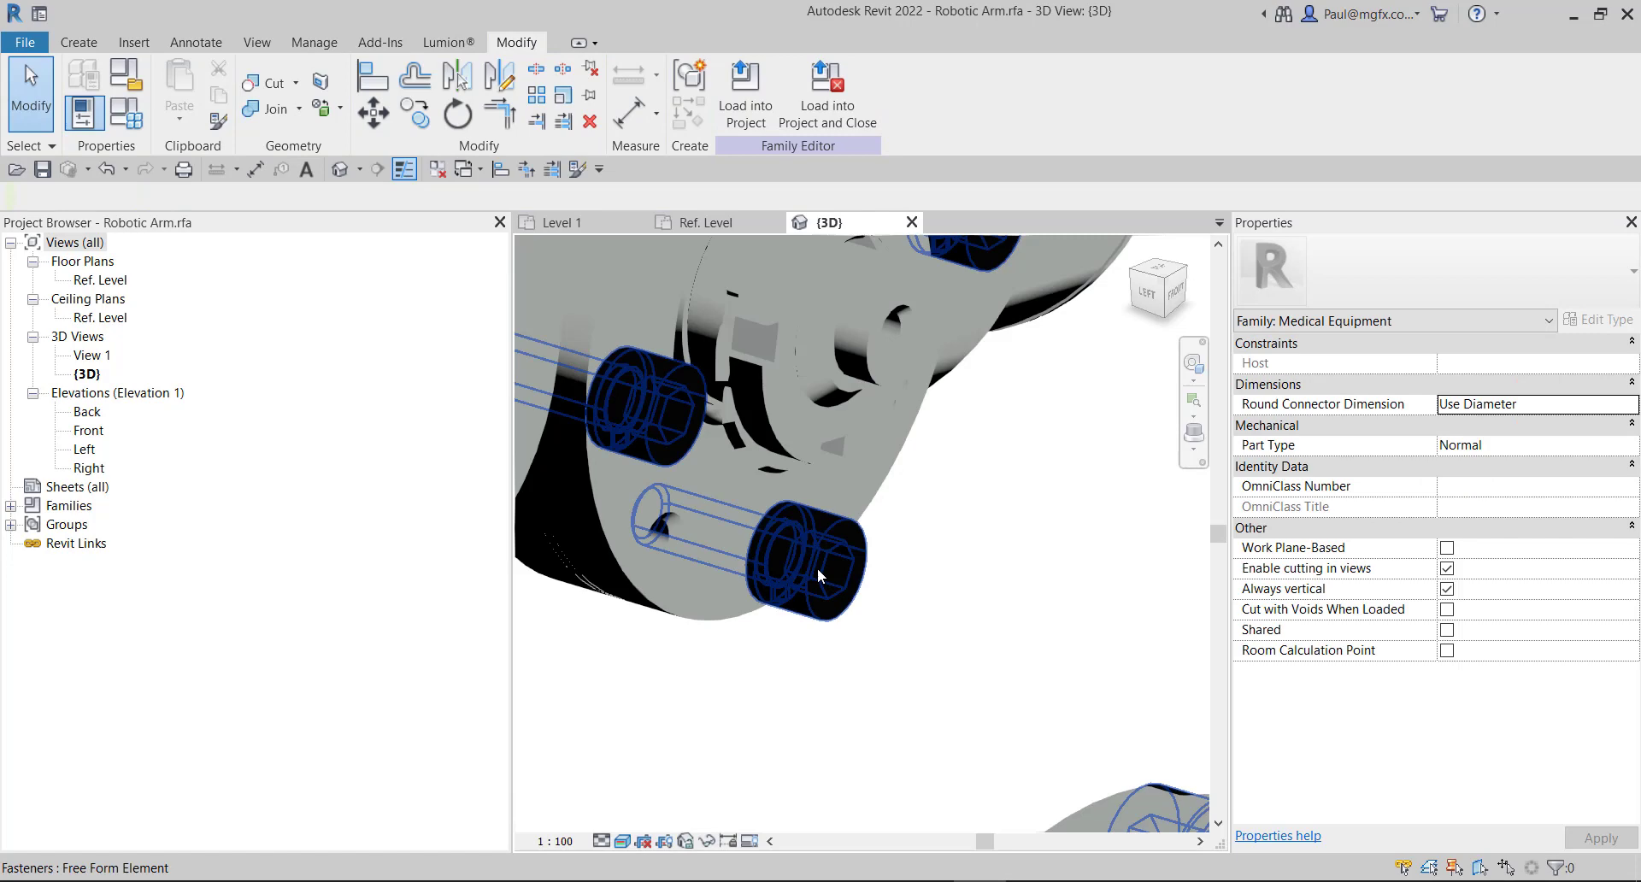
pyautogui.scroll(-2, 807, 558)
pyautogui.scroll(-8, 812, 574)
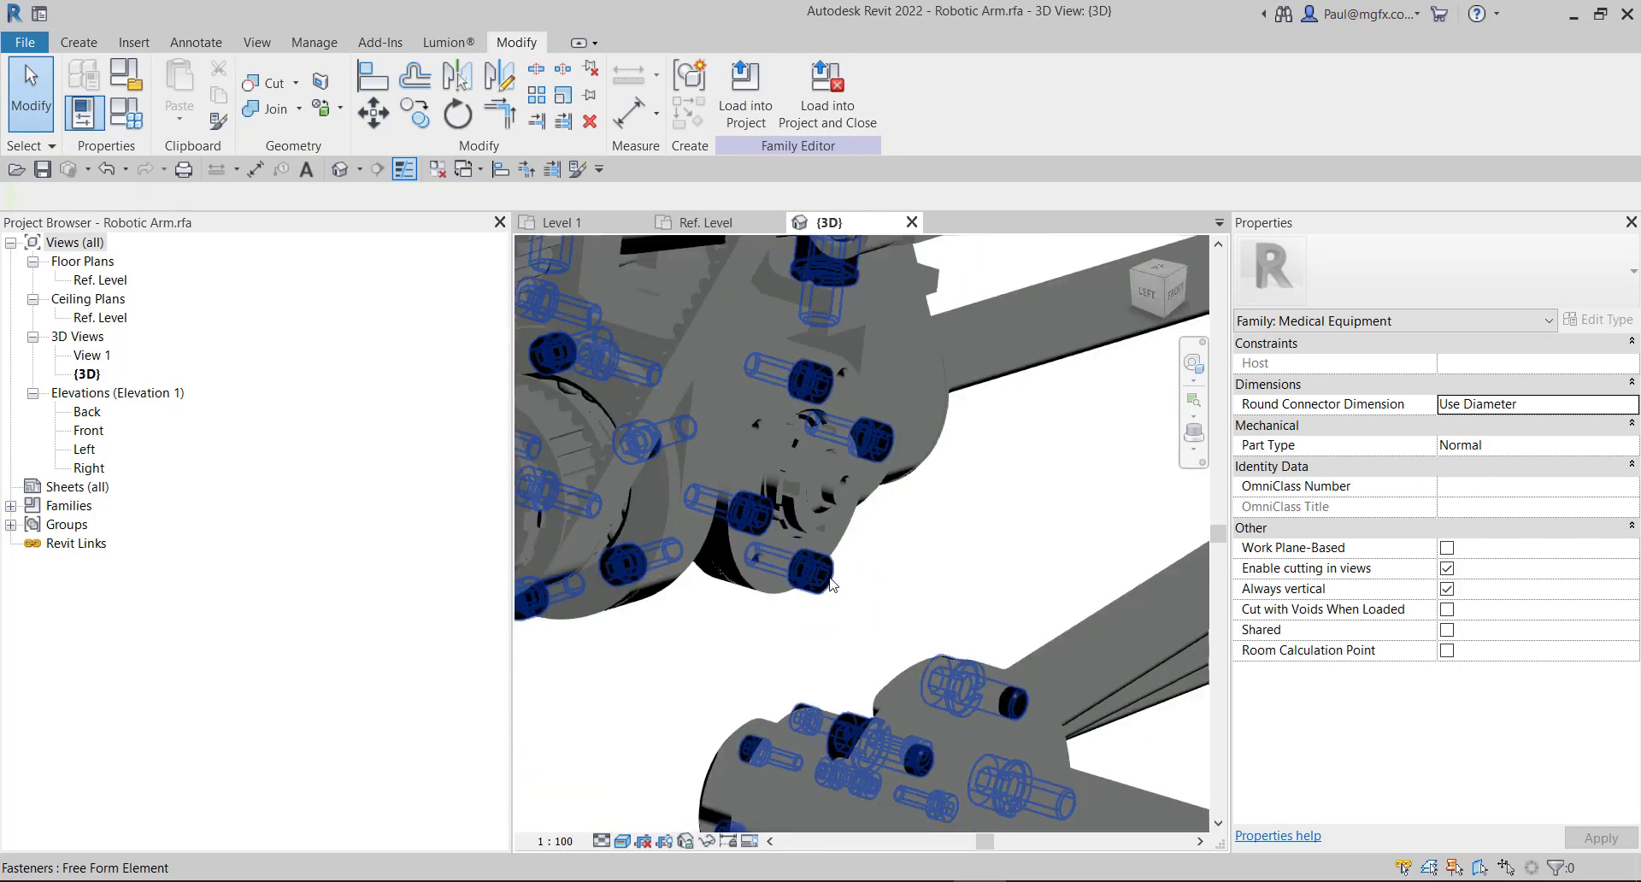
# Save the Robotic Arm family, load it into Project1 and close it, overwriting the existing version and its parameter values.
pyautogui.click(43, 170)
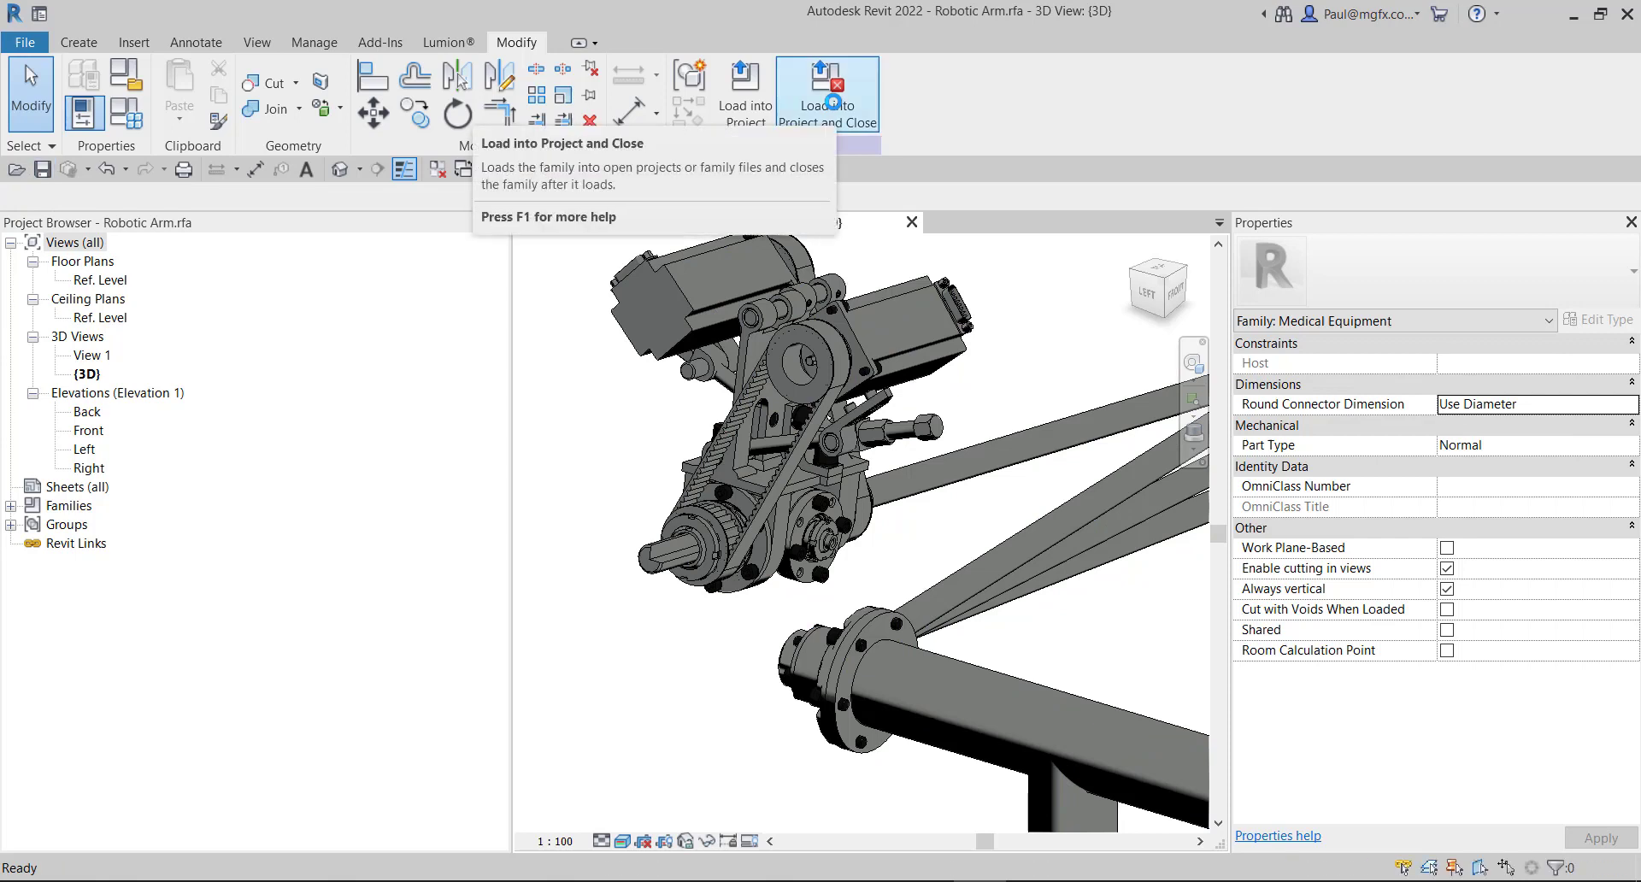
pyautogui.click(837, 108)
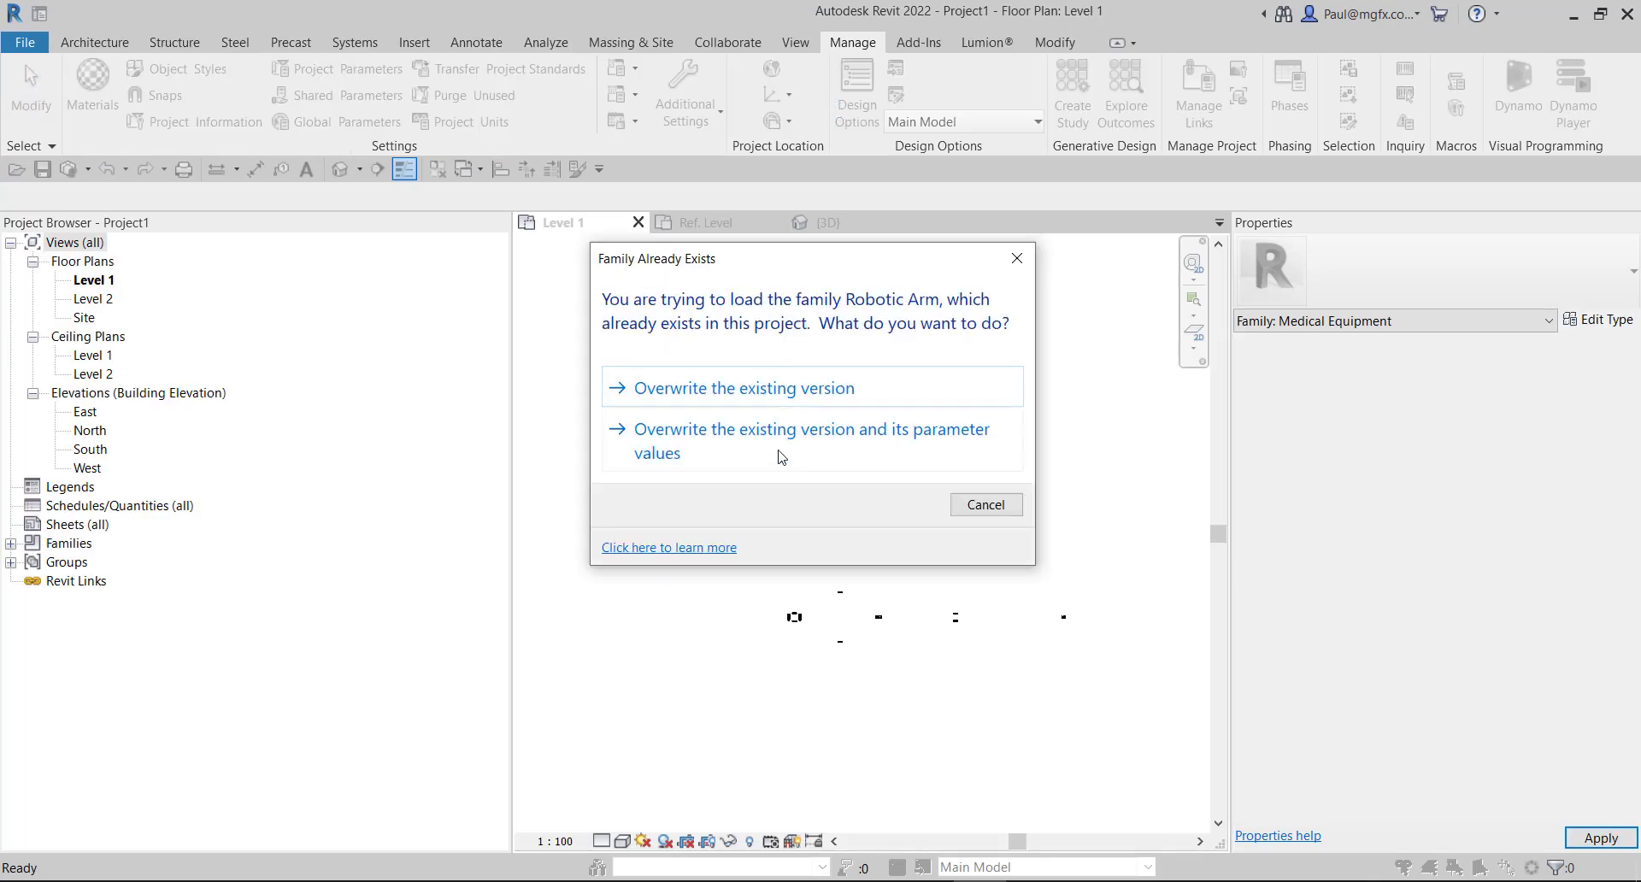
pyautogui.click(782, 456)
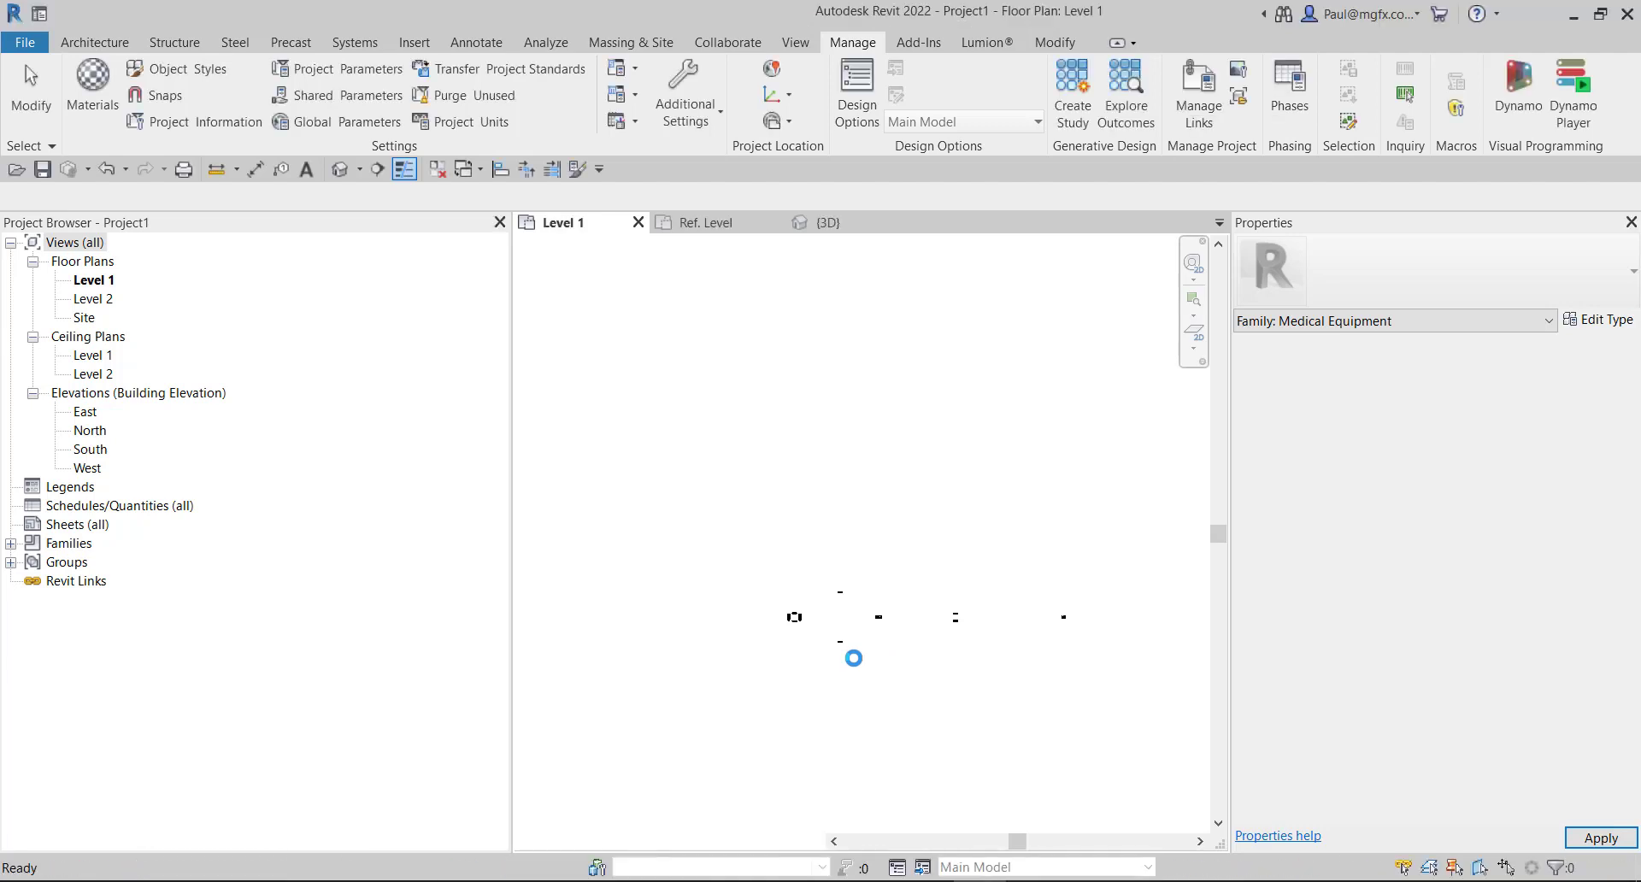
pyautogui.moveTo(852, 656); pyautogui.dragTo(940, 717, button='middle')
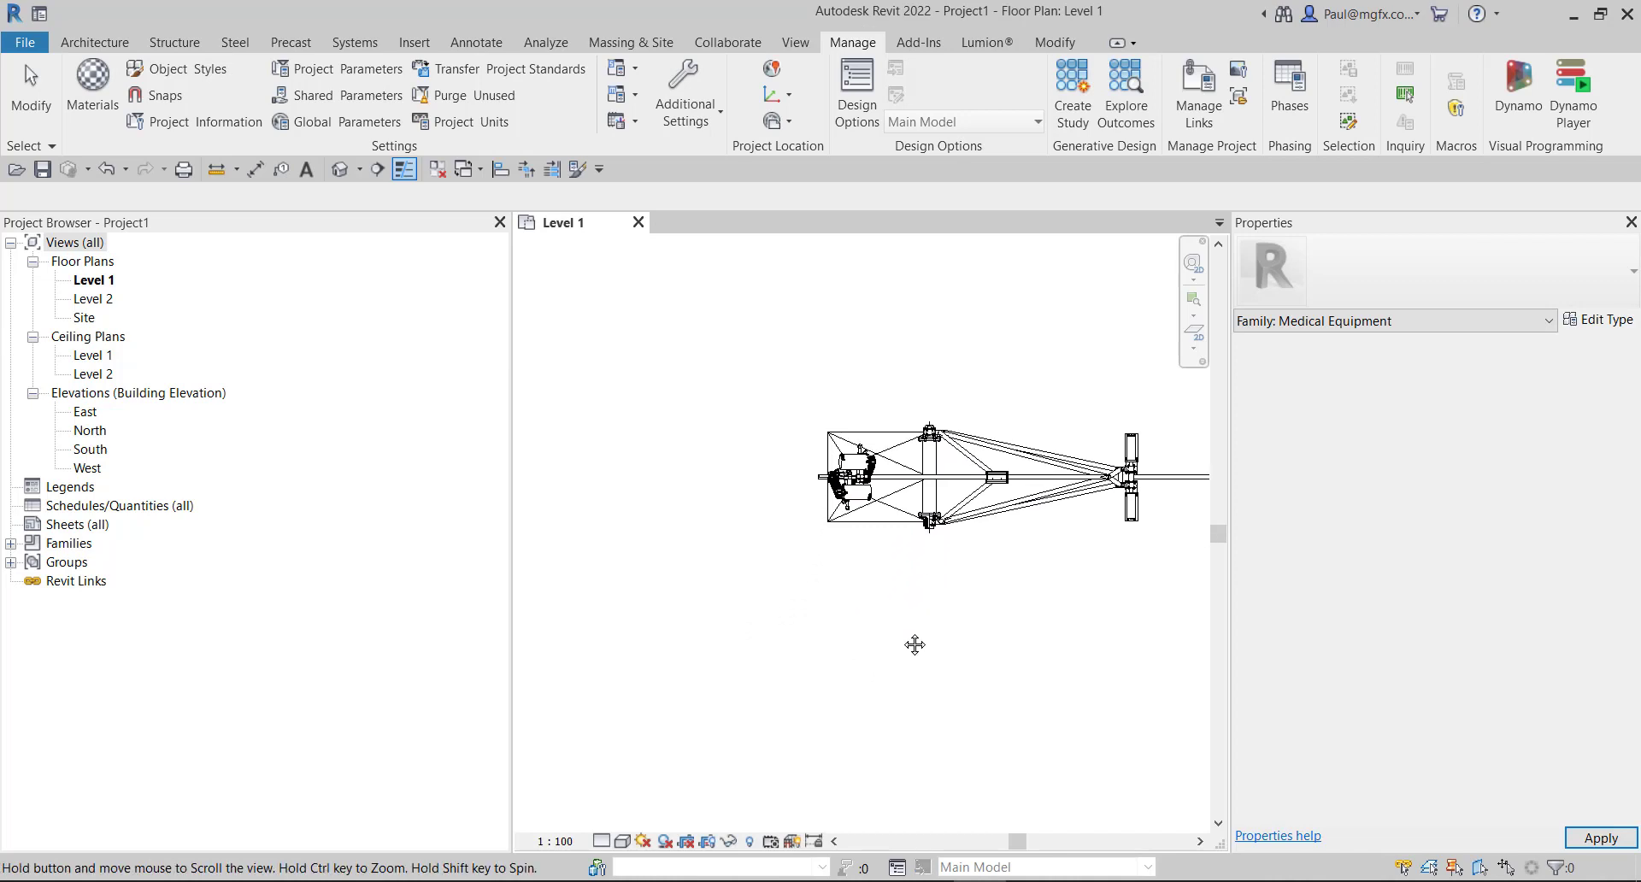
# End the component placement on the Level 1 floor plan and open the project's default 3D view.
pyautogui.press('Escape')
pyautogui.scroll(3, 940, 581)
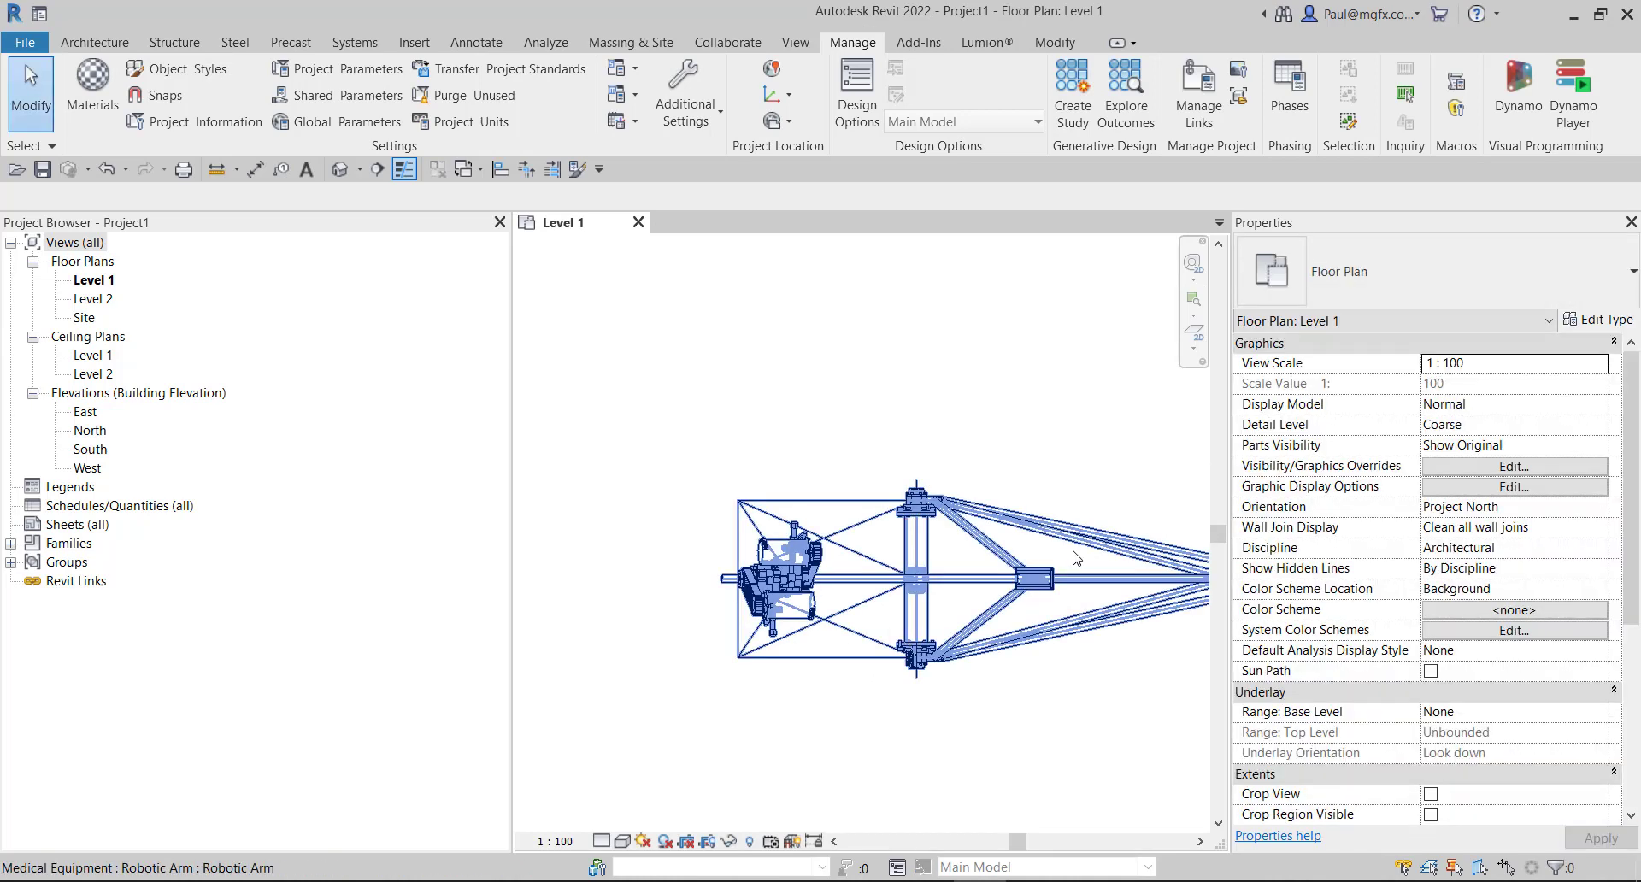
pyautogui.click(339, 169)
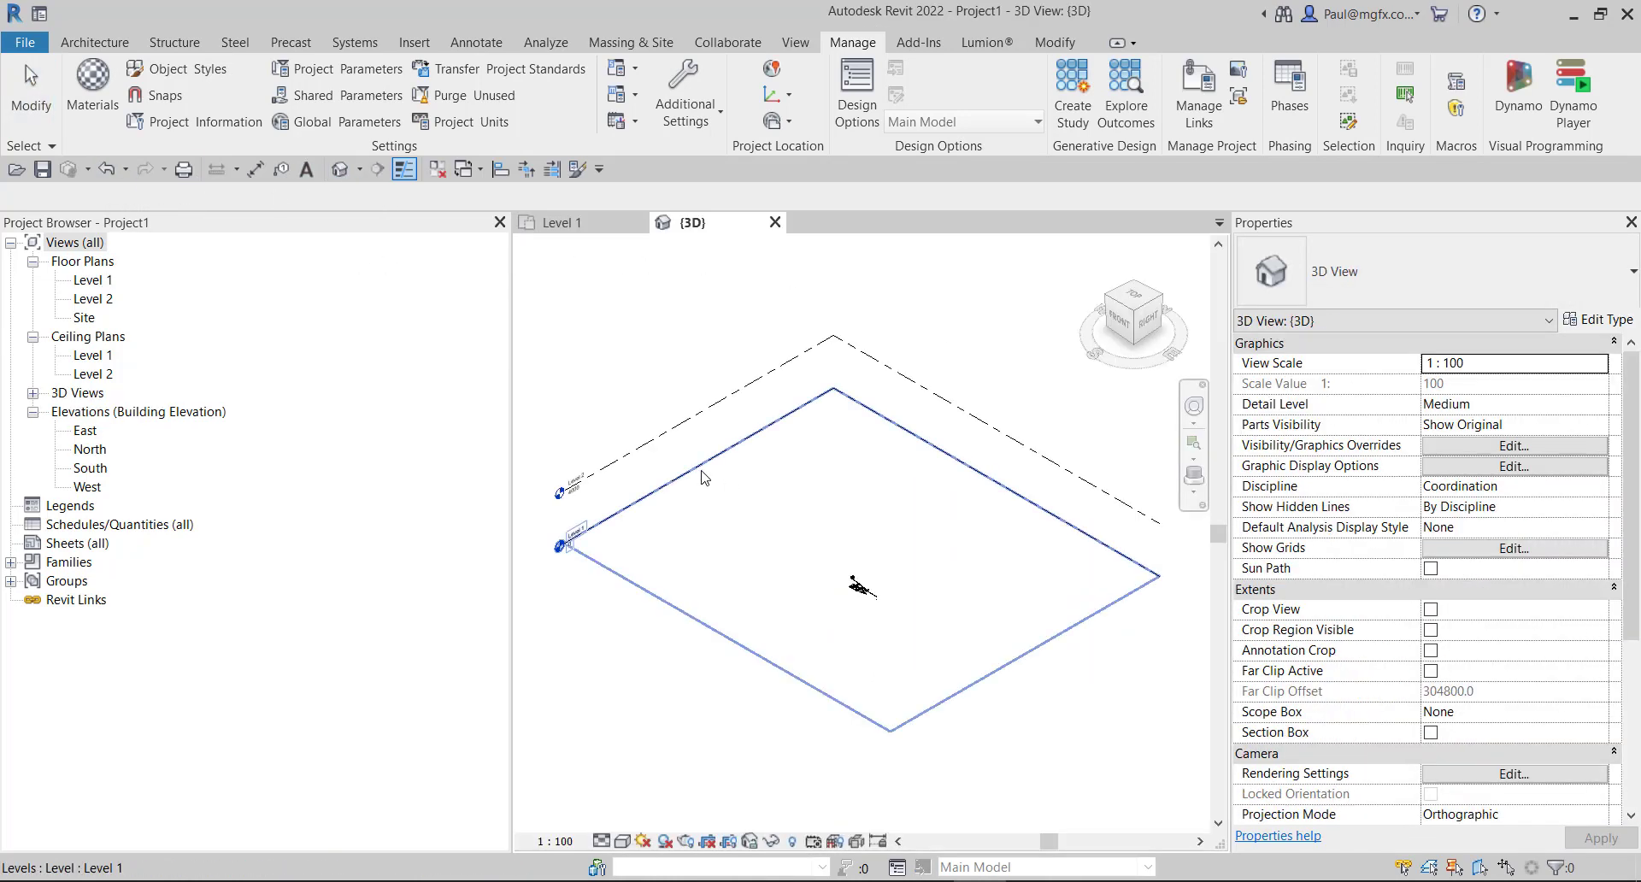
# Switch the project's 3D view to the Realistic visual style and inspect the materials on the robotic arm's bolted joints.
pyautogui.scroll(4, 907, 496)
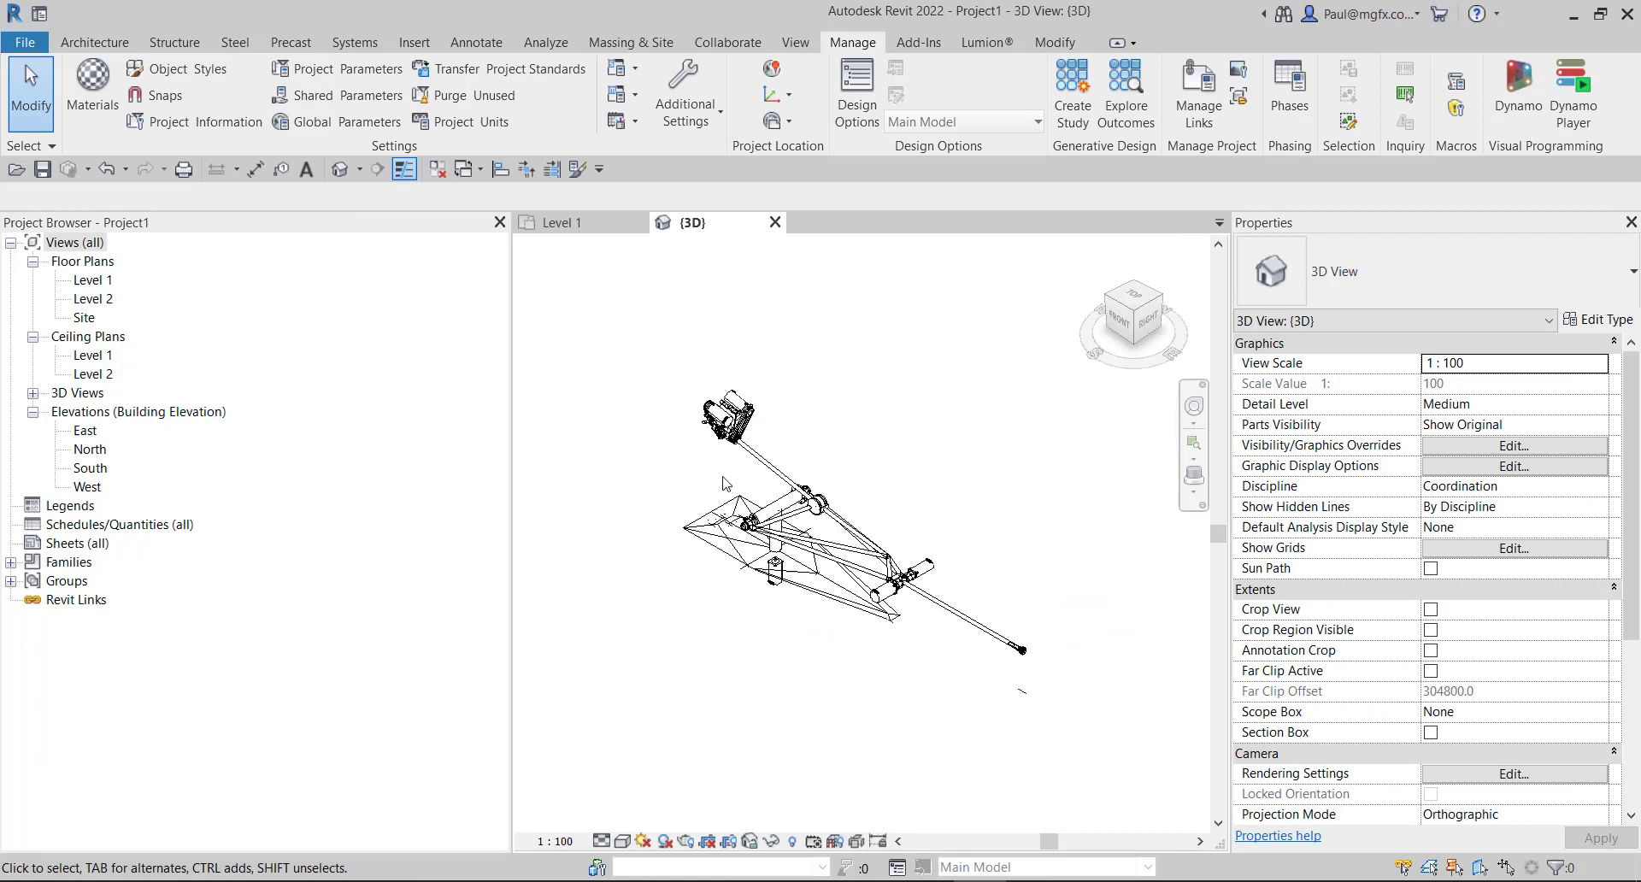
pyautogui.keyDown('shift'); pyautogui.moveTo(918, 517); pyautogui.dragTo(933, 536, button='middle'); pyautogui.keyUp('shift')
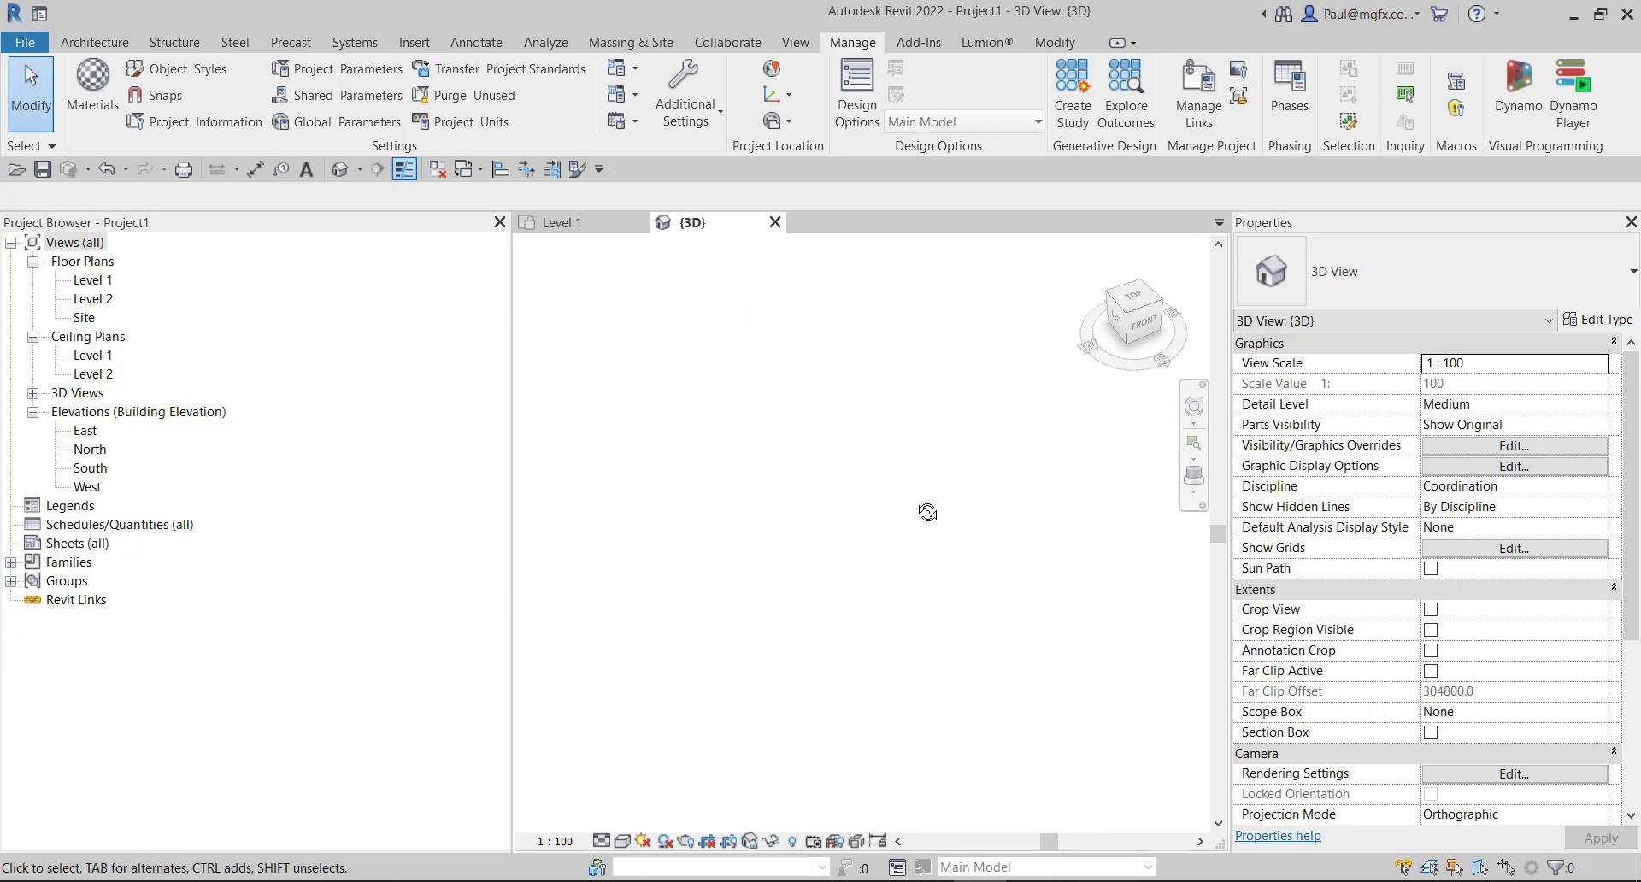
pyautogui.scroll(-3, 871, 615)
pyautogui.scroll(2, 1064, 595)
pyautogui.scroll(5, 941, 514)
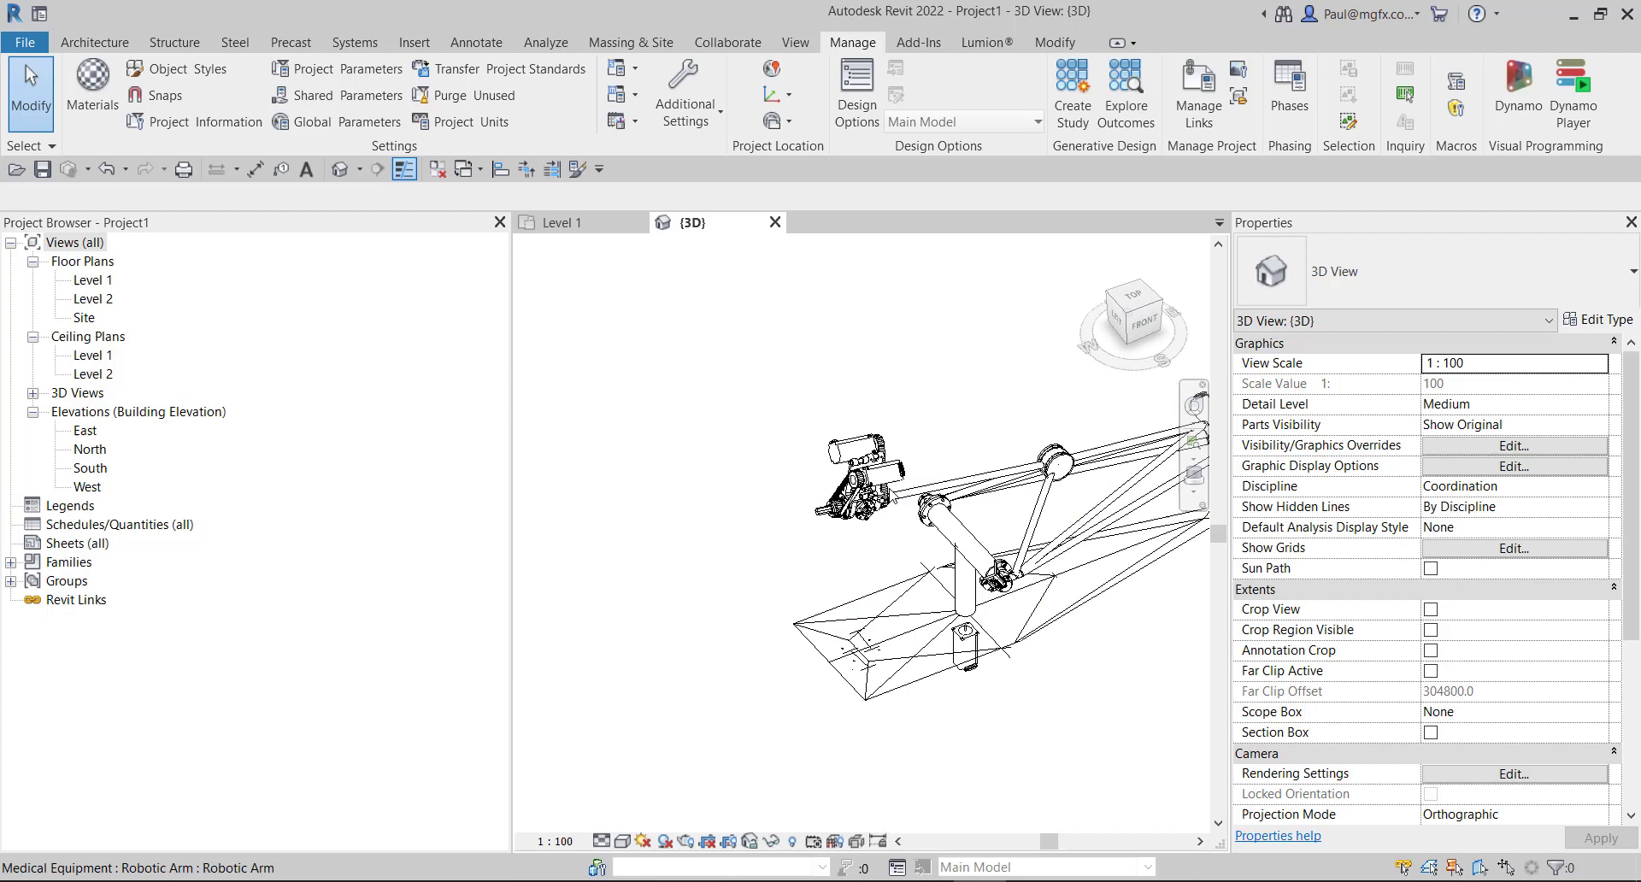
pyautogui.moveTo(941, 514); pyautogui.dragTo(1079, 533, button='middle')
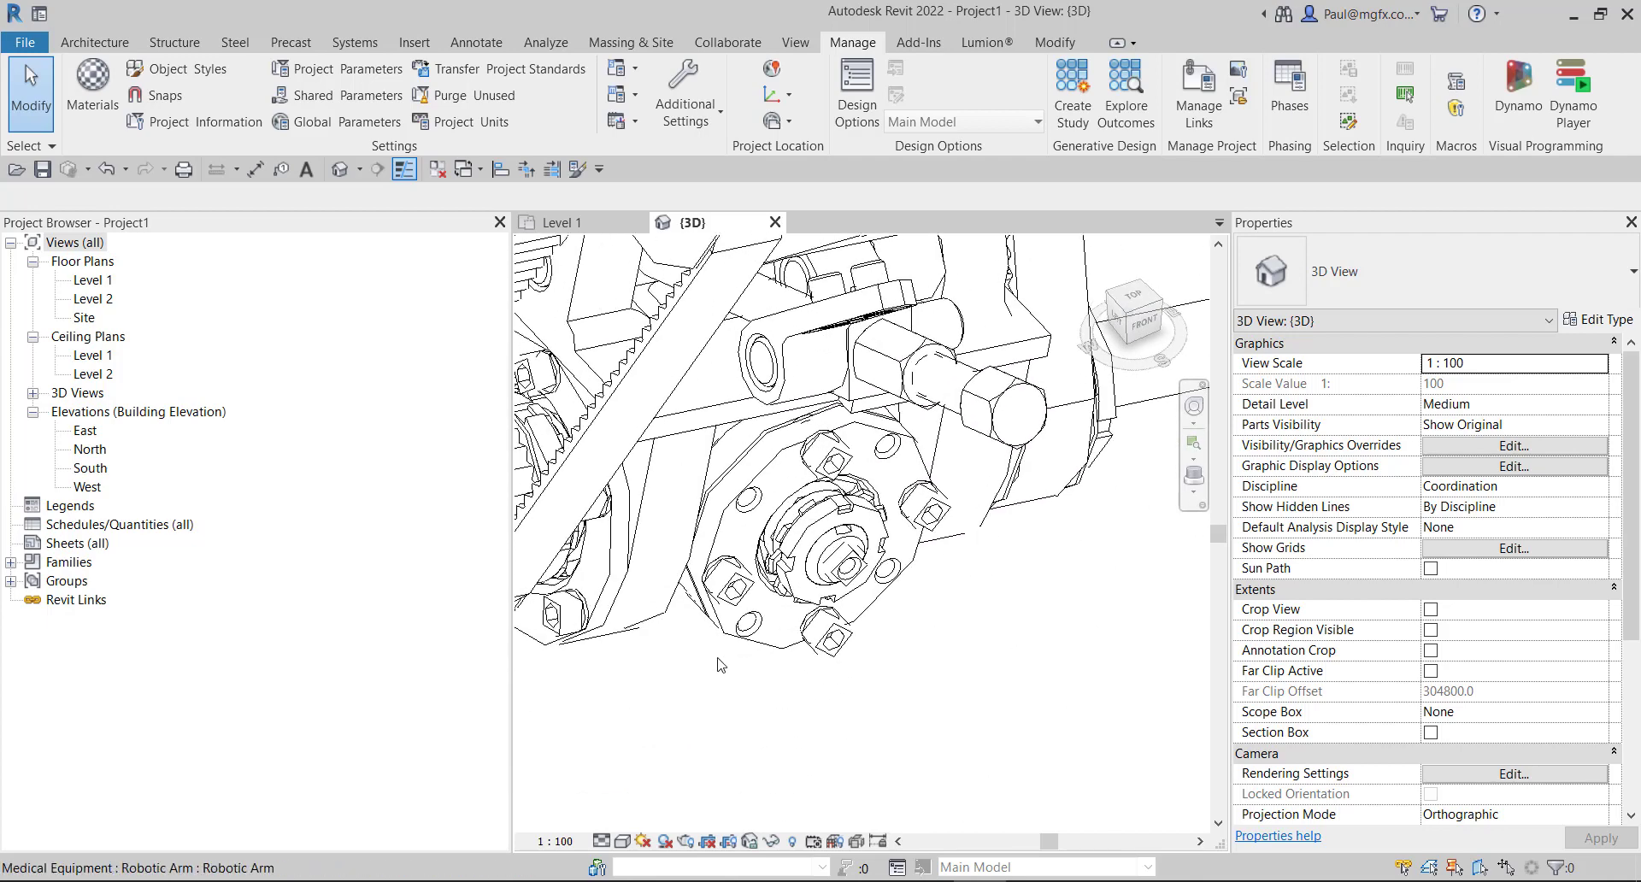
pyautogui.click(605, 841)
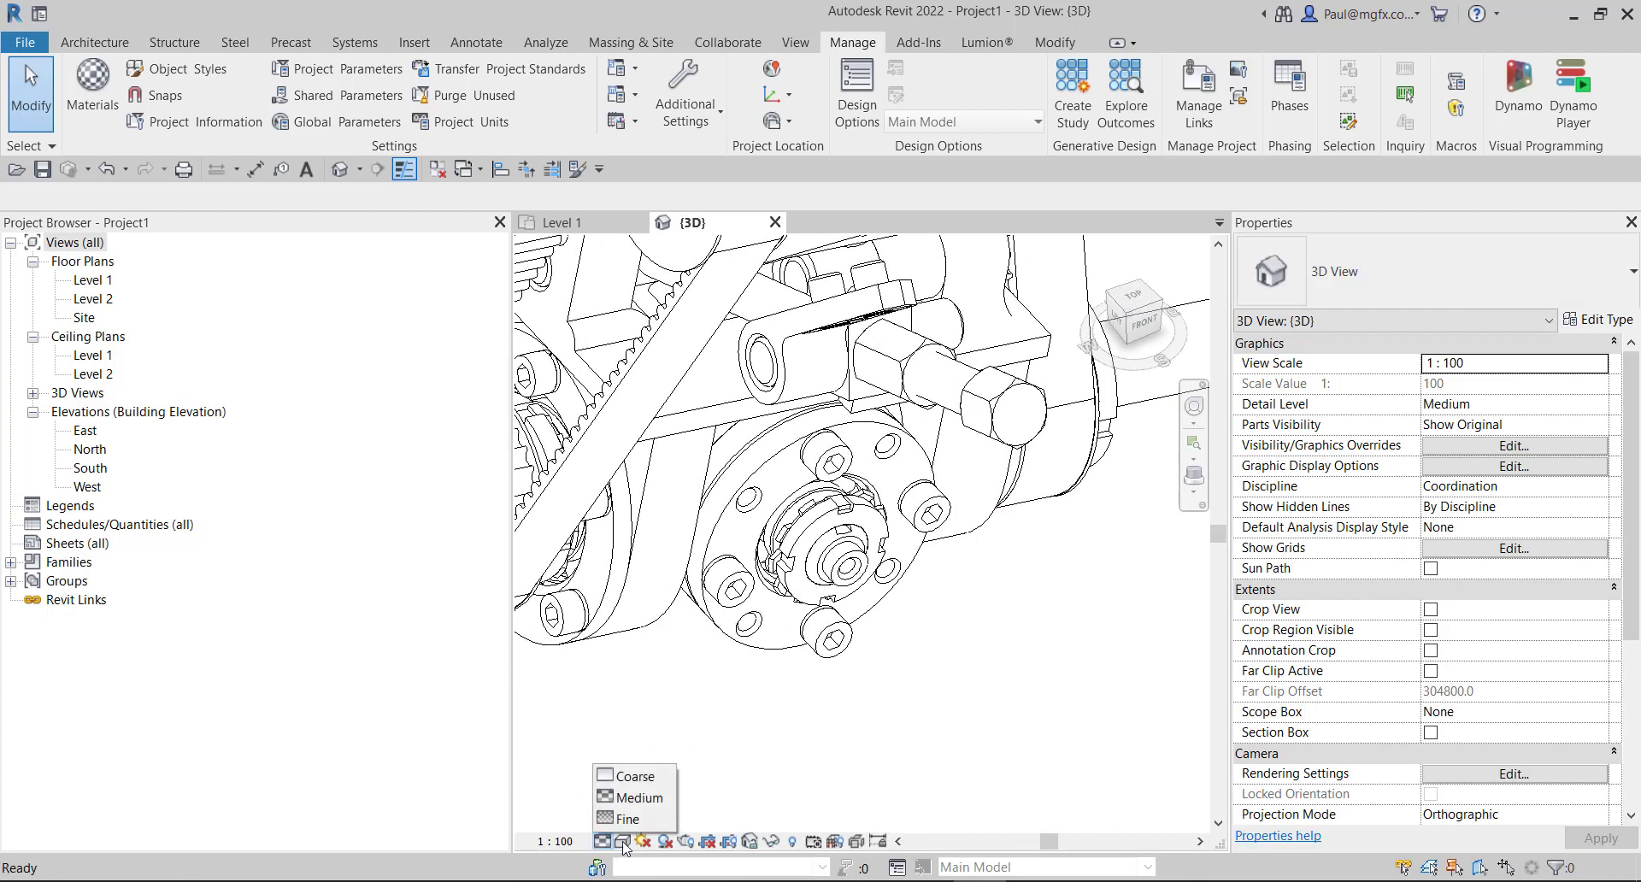
pyautogui.click(623, 841)
pyautogui.click(647, 817)
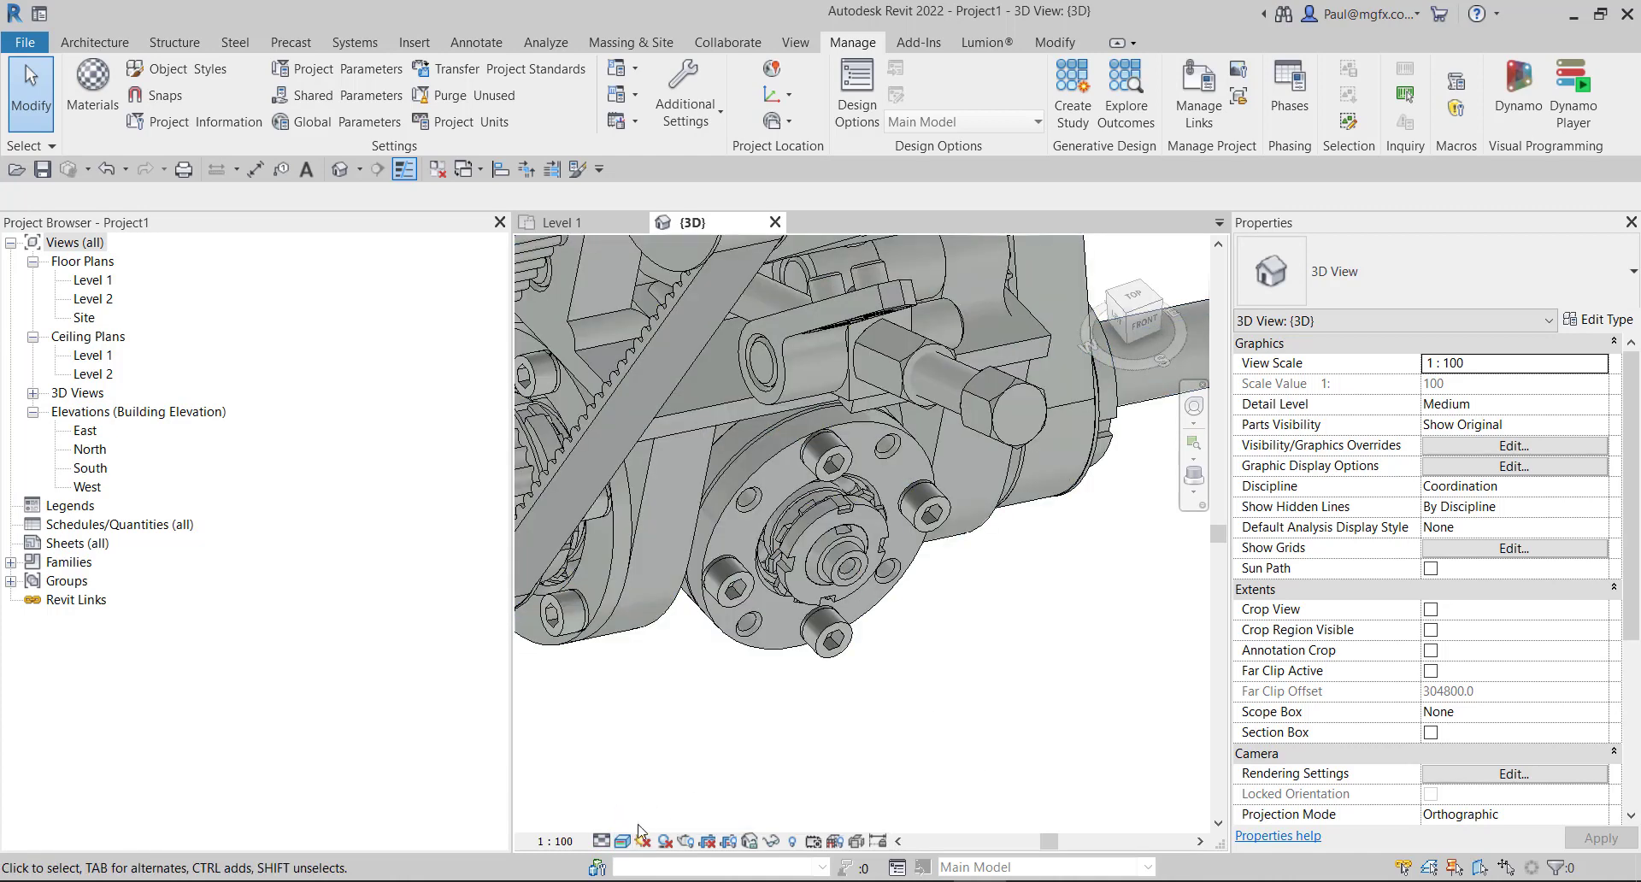
pyautogui.scroll(-5, 788, 668)
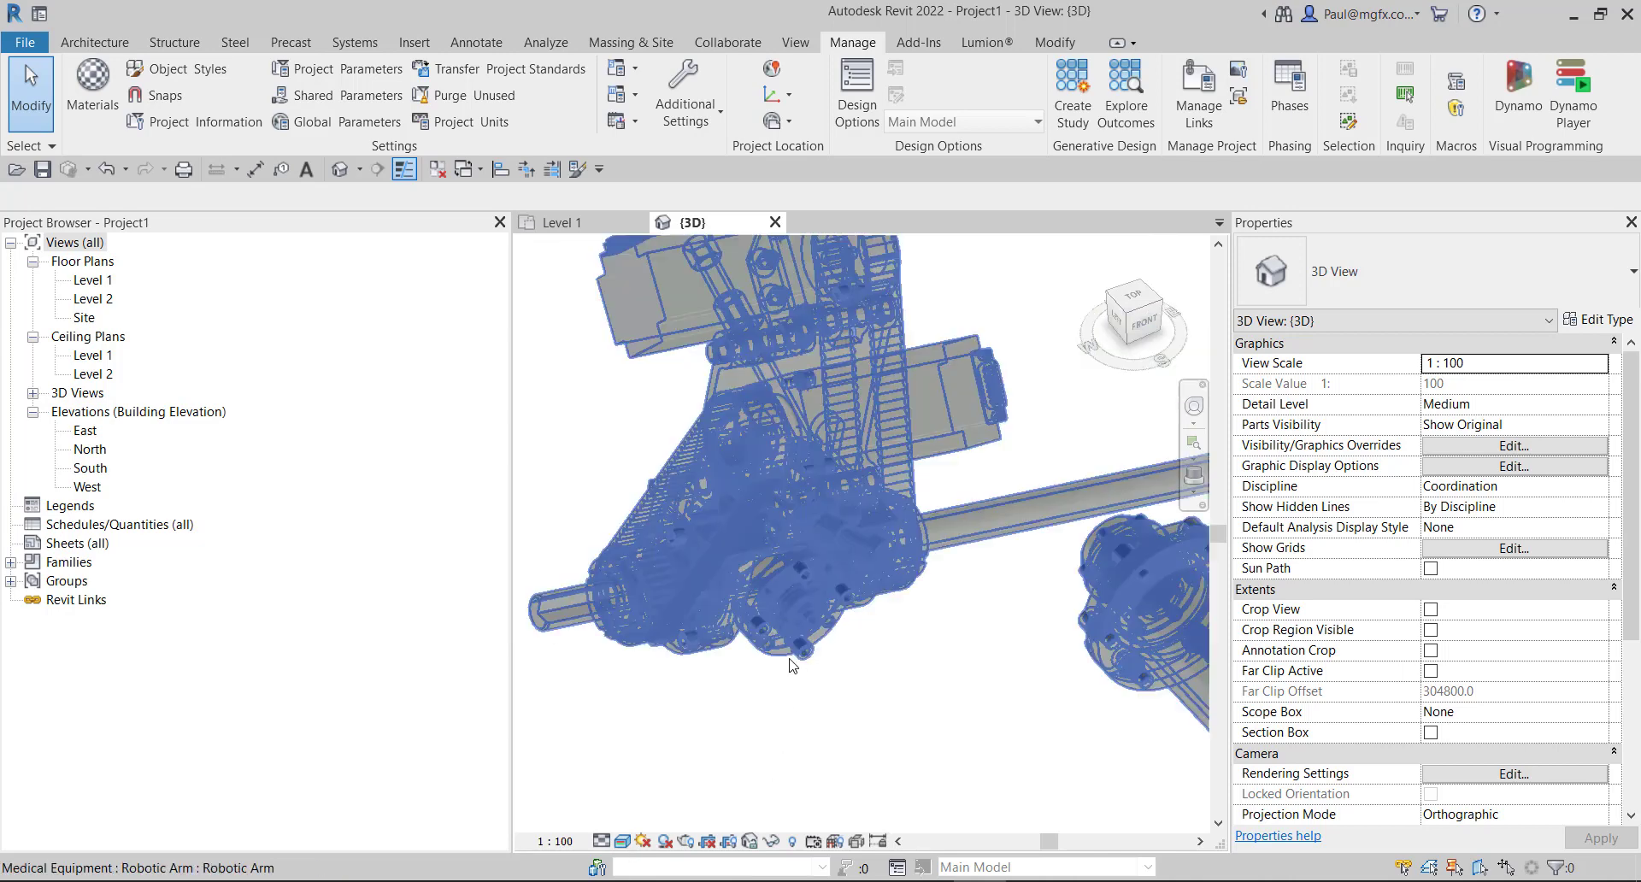
pyautogui.scroll(-3, 681, 647)
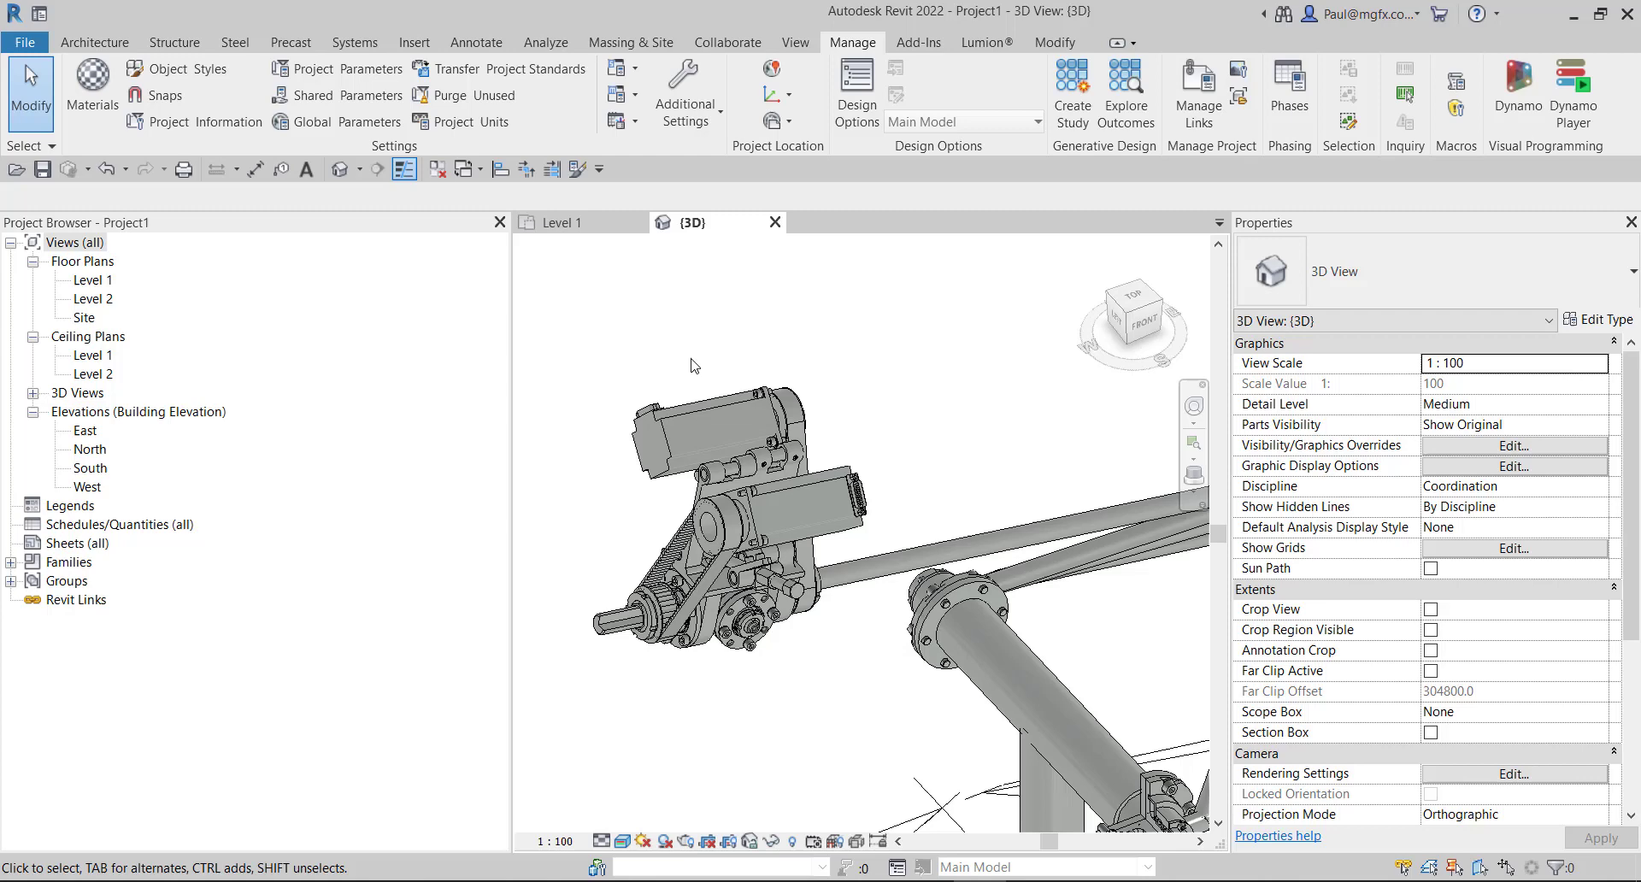
# Examine the Medical Equipment subcategories, including Bearing, in the project's Object Styles and close the dialog without changes.
pyautogui.click(177, 68)
pyautogui.scroll(-3, 533, 455)
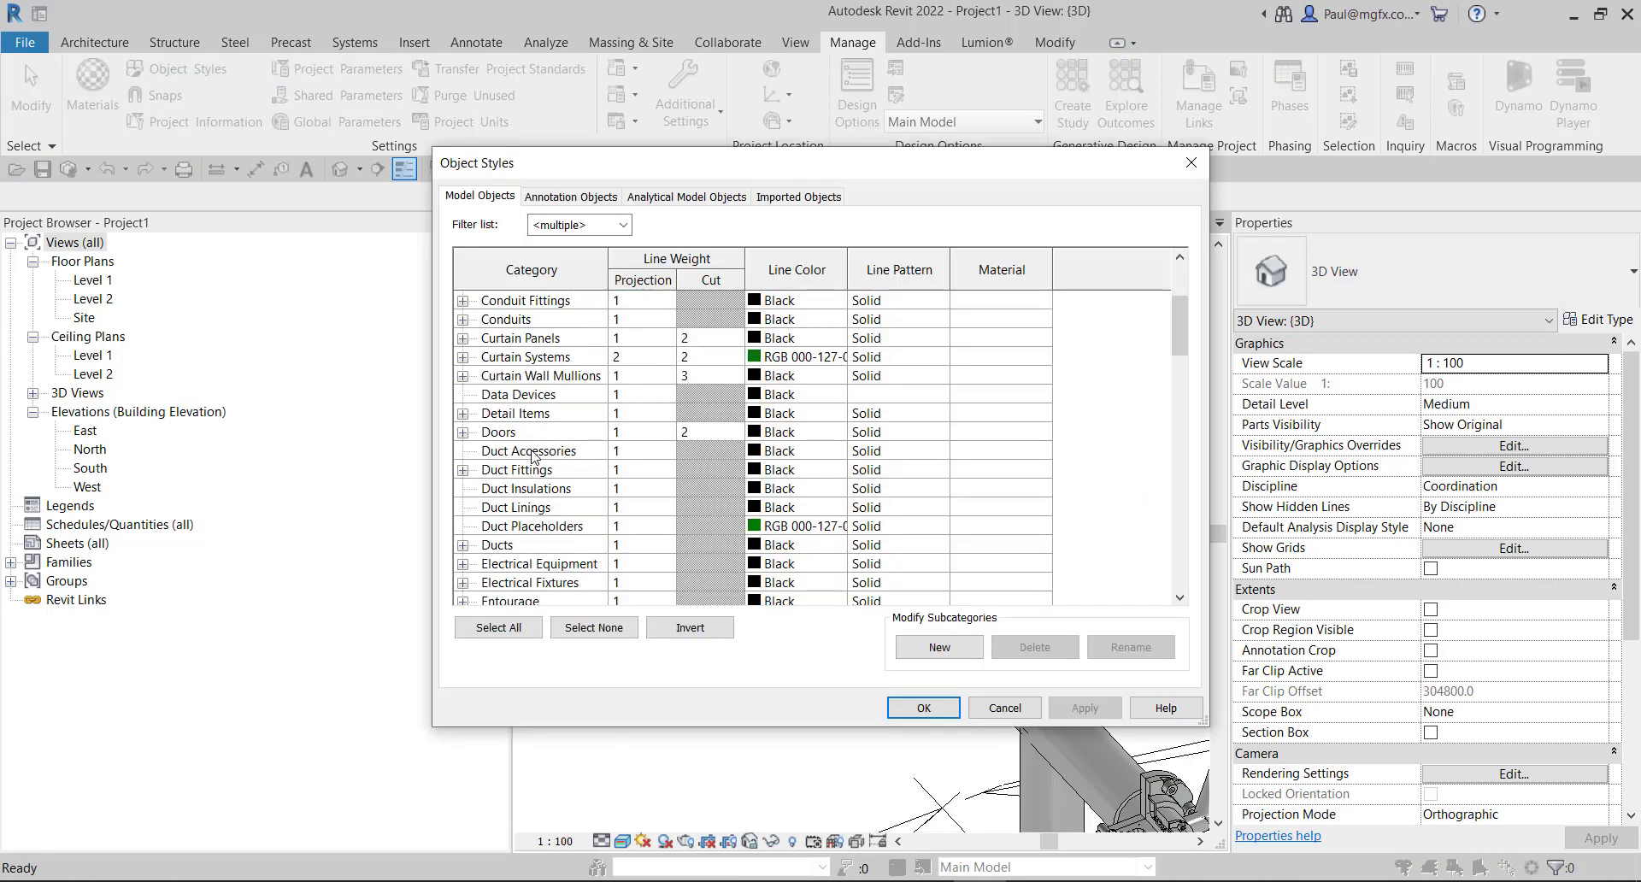
pyautogui.click(536, 457)
pyautogui.scroll(-8, 537, 457)
pyautogui.click(522, 432)
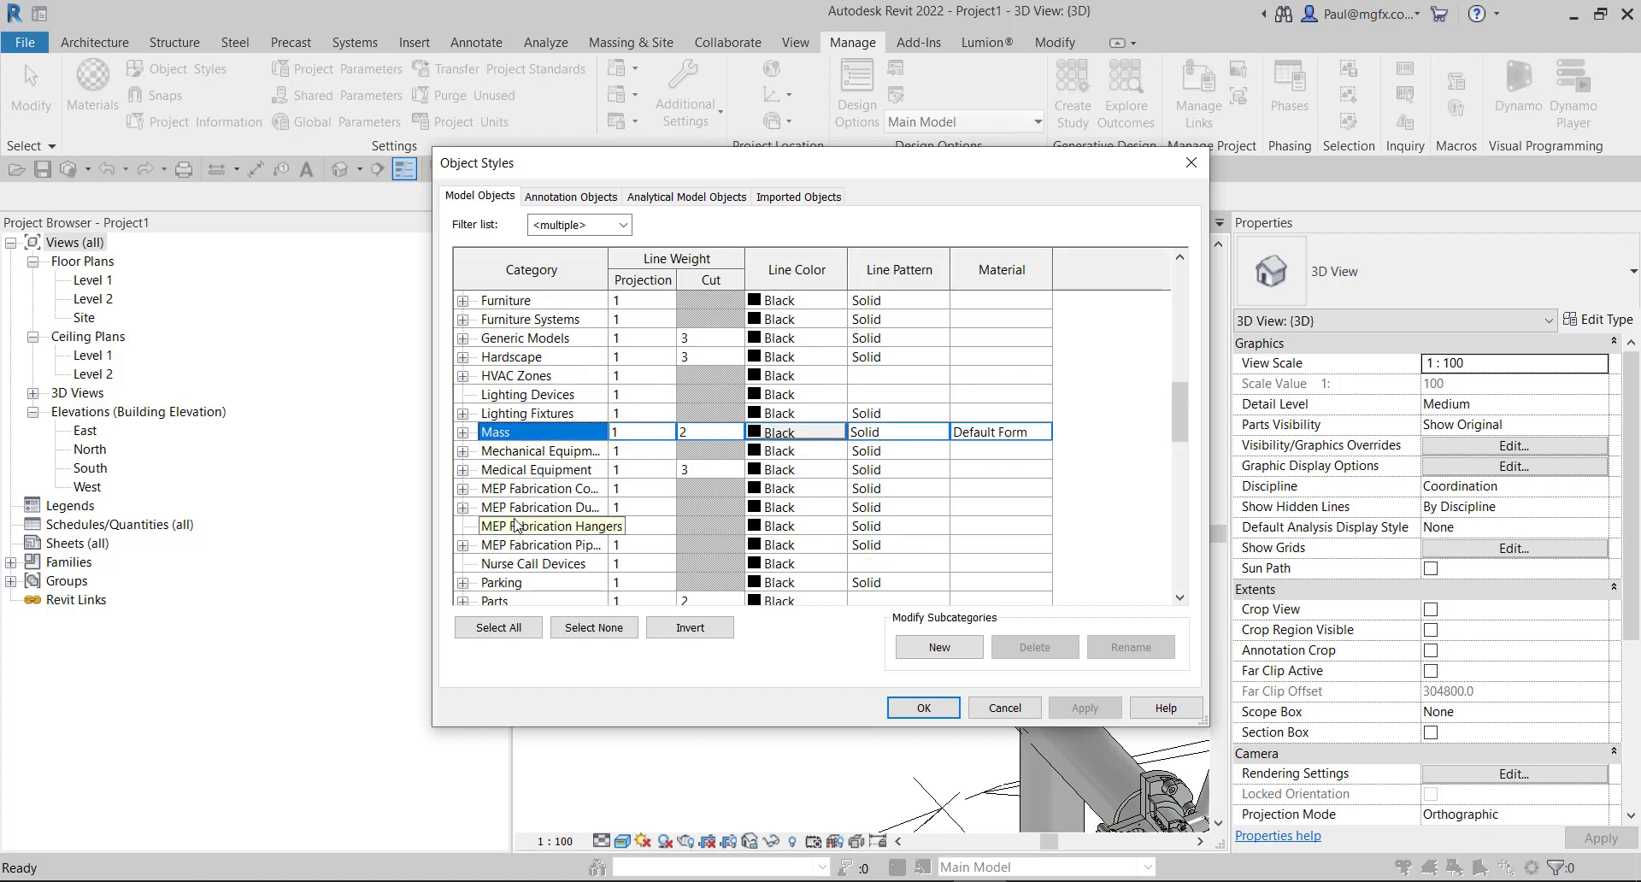
pyautogui.click(463, 470)
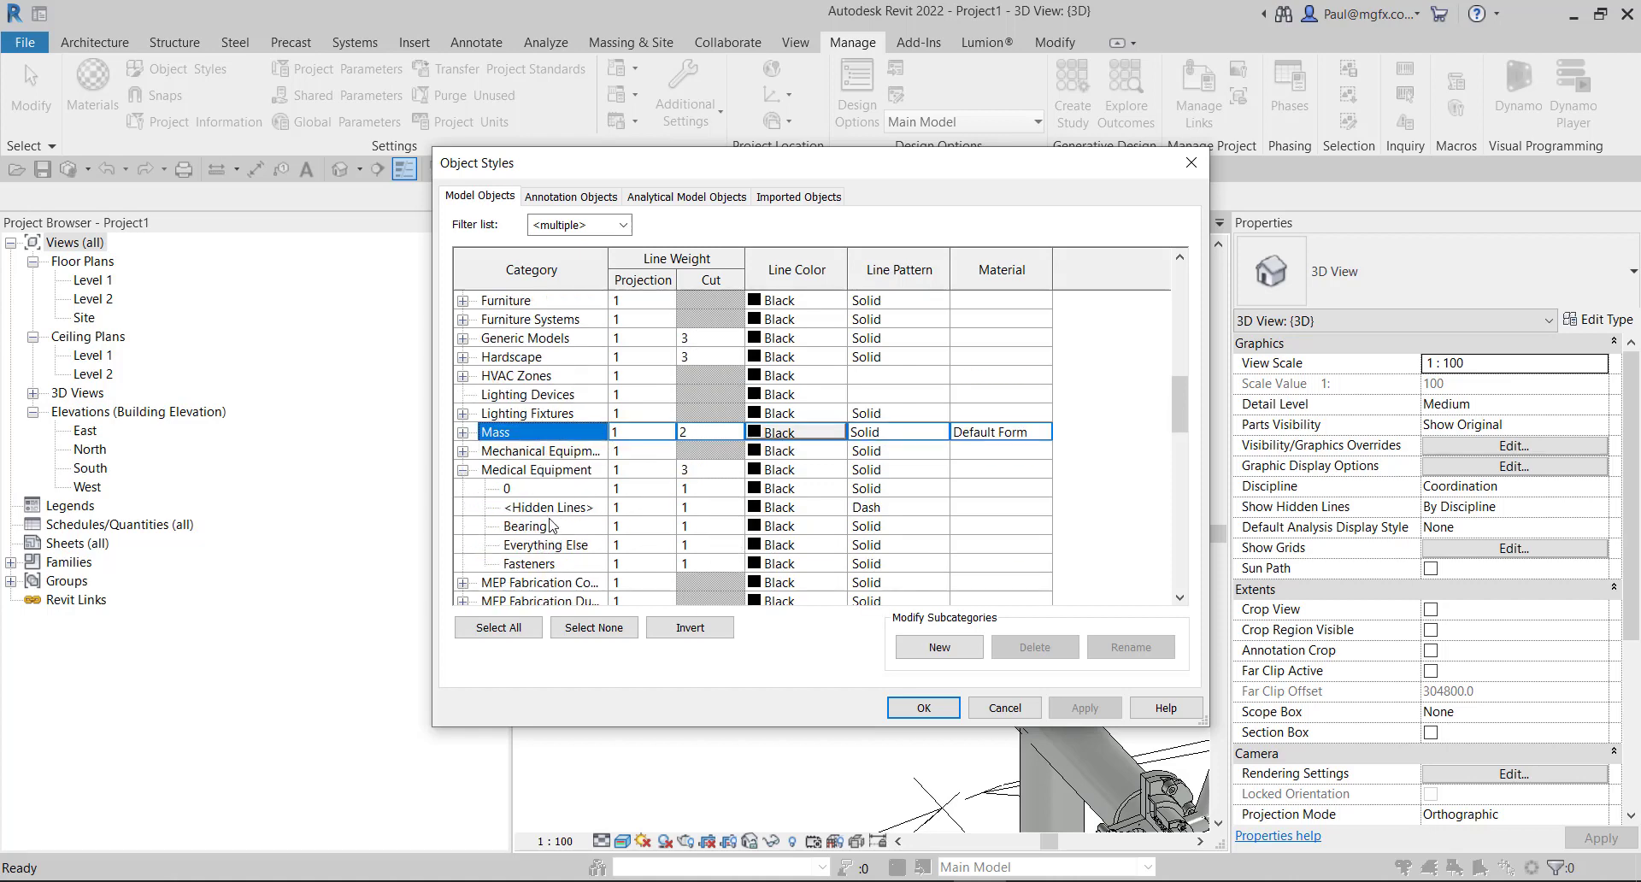
pyautogui.click(547, 525)
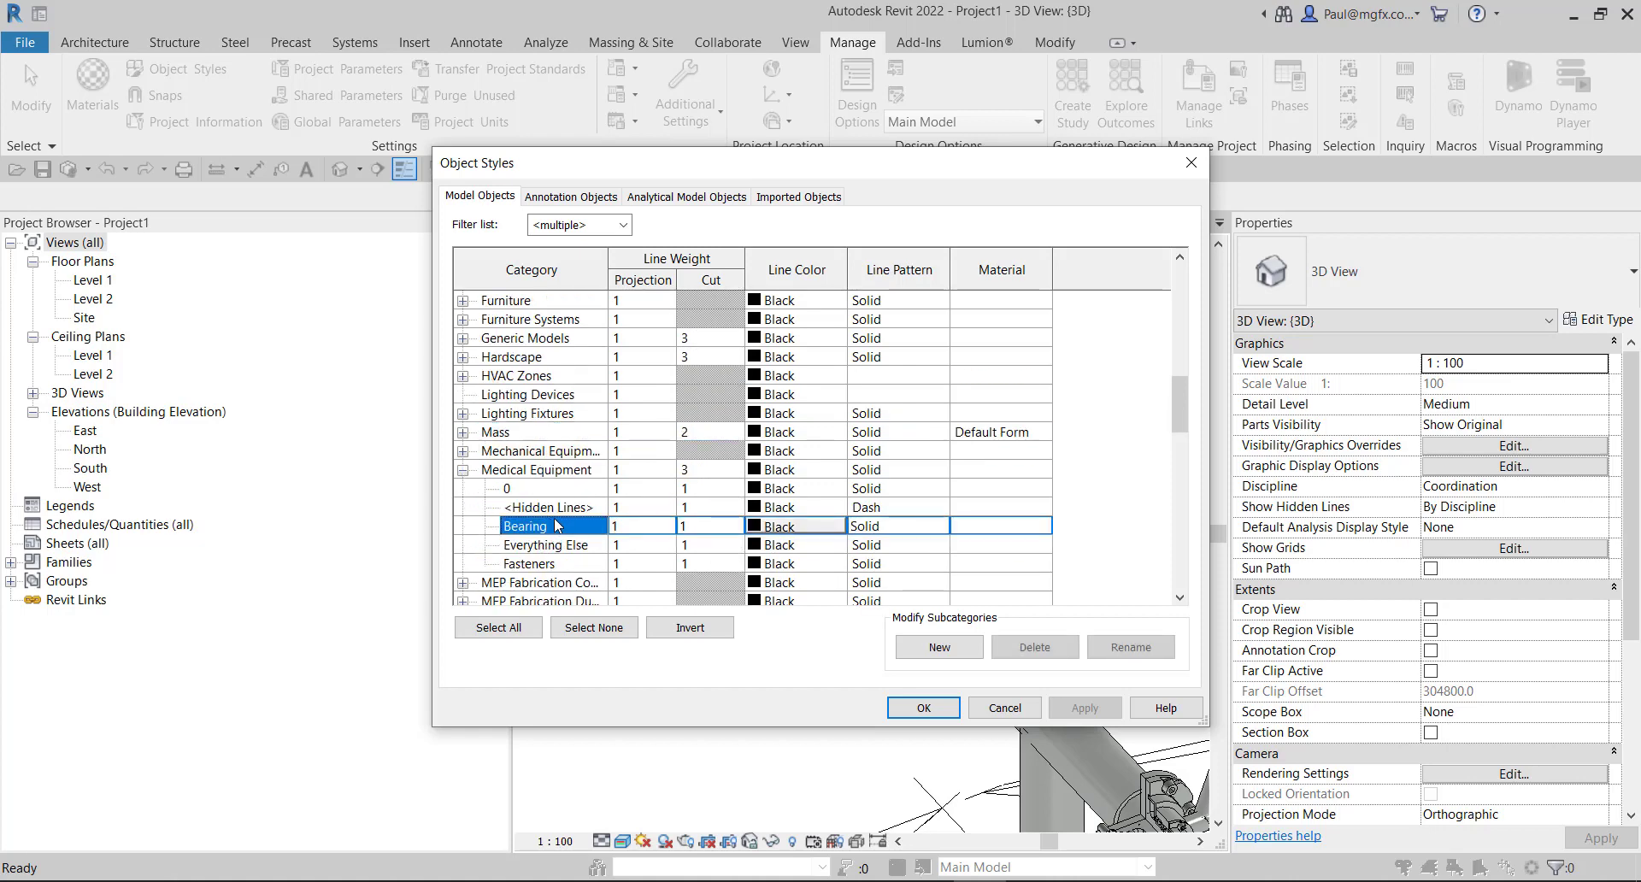
pyautogui.click(1190, 162)
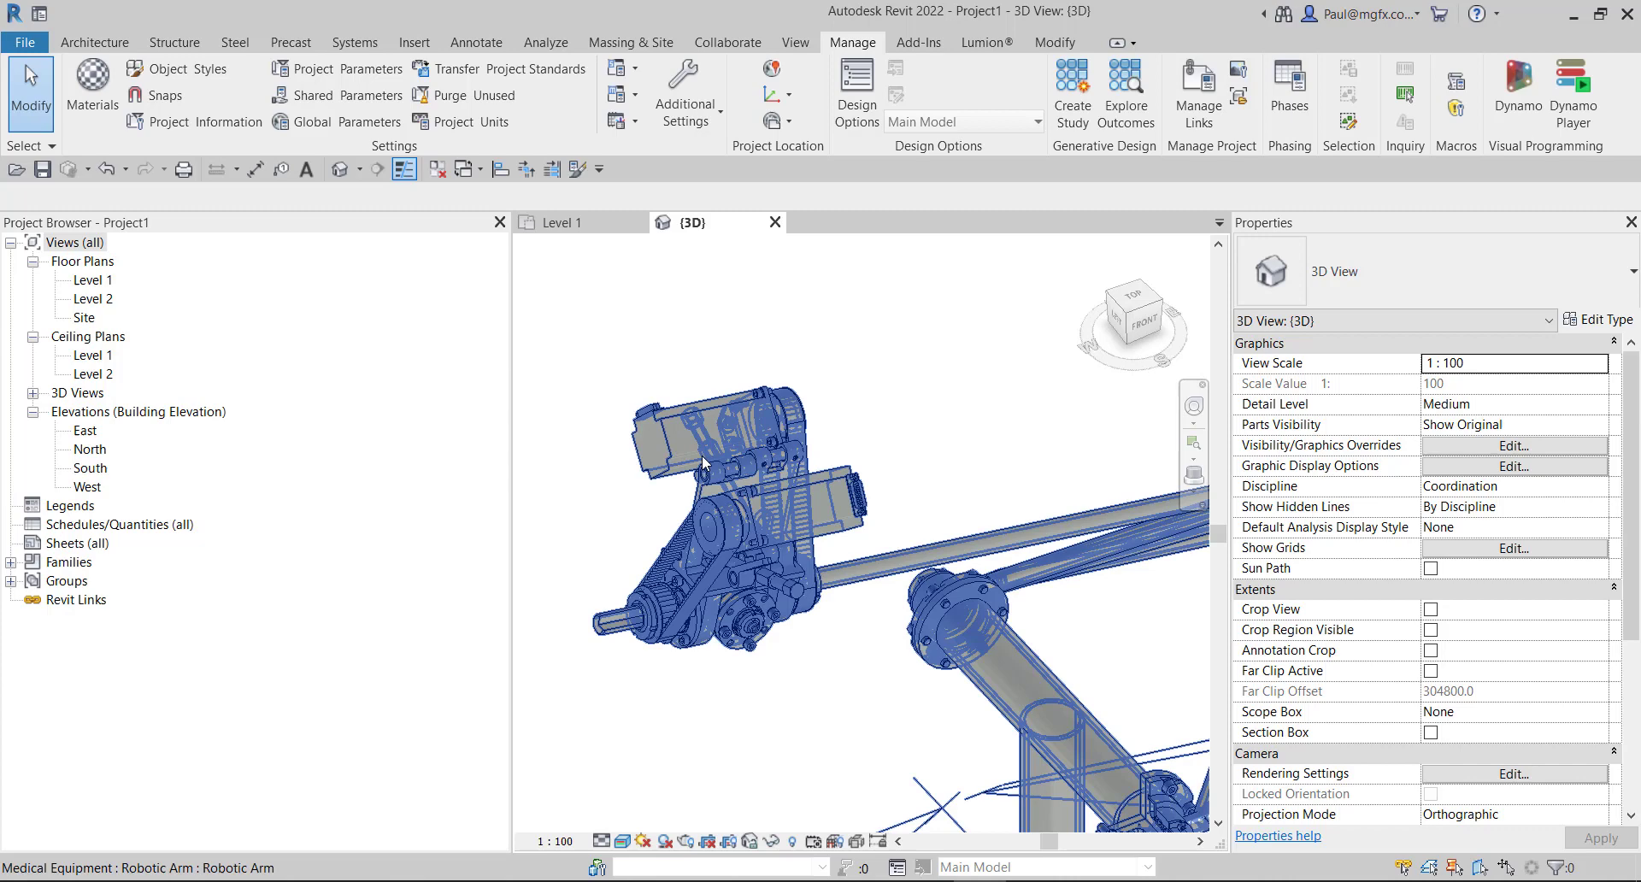
pyautogui.scroll(-5, 859, 461)
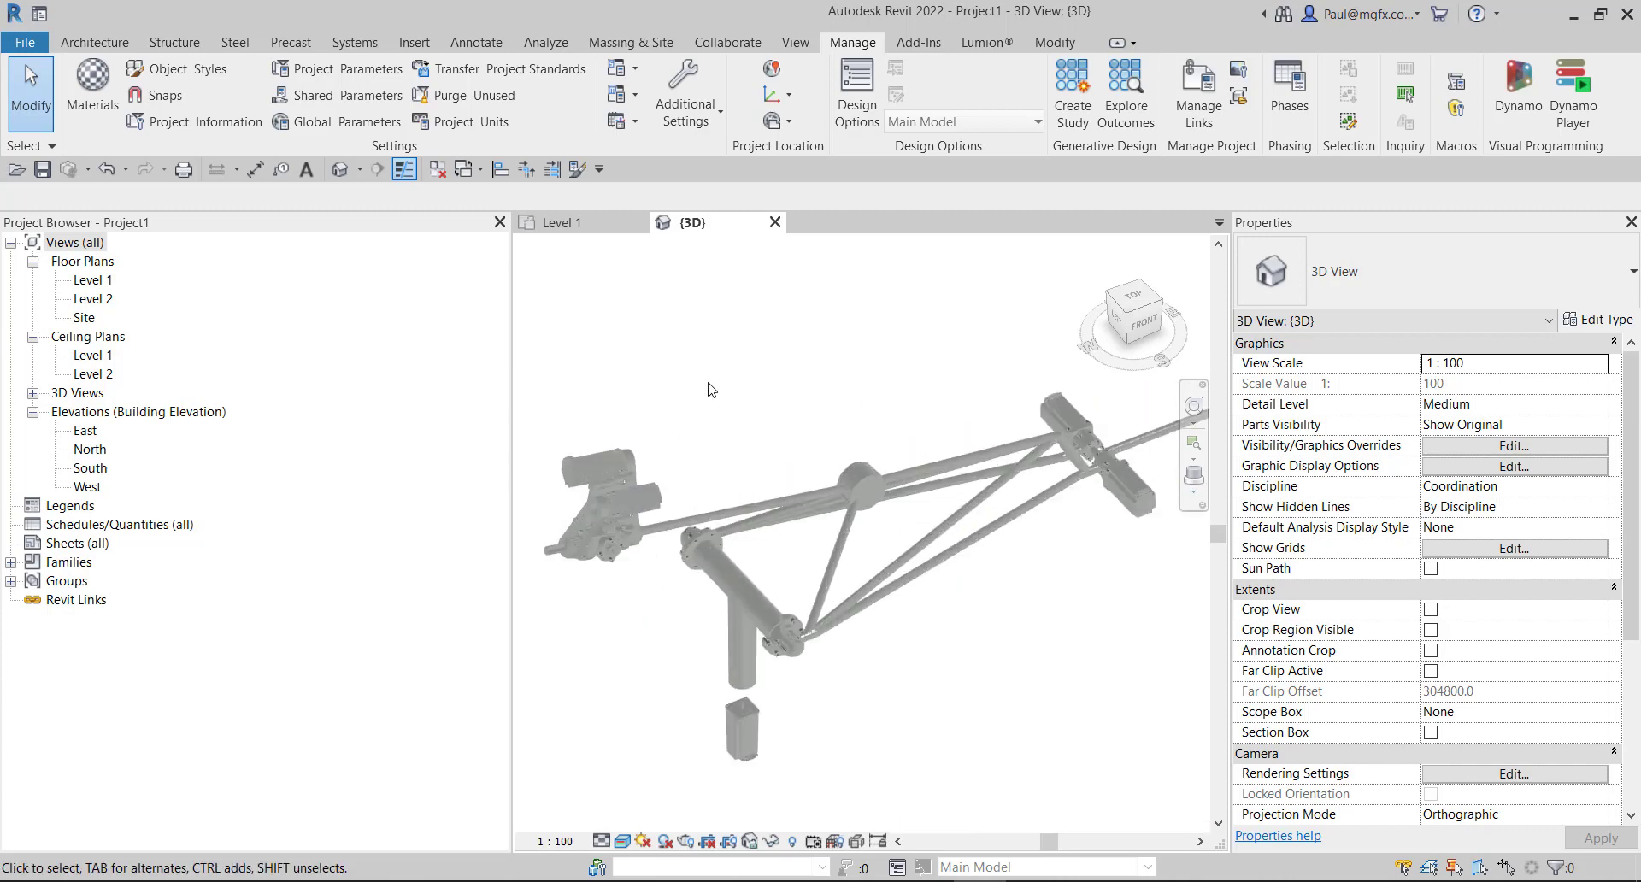
pyautogui.scroll(-4, 746, 402)
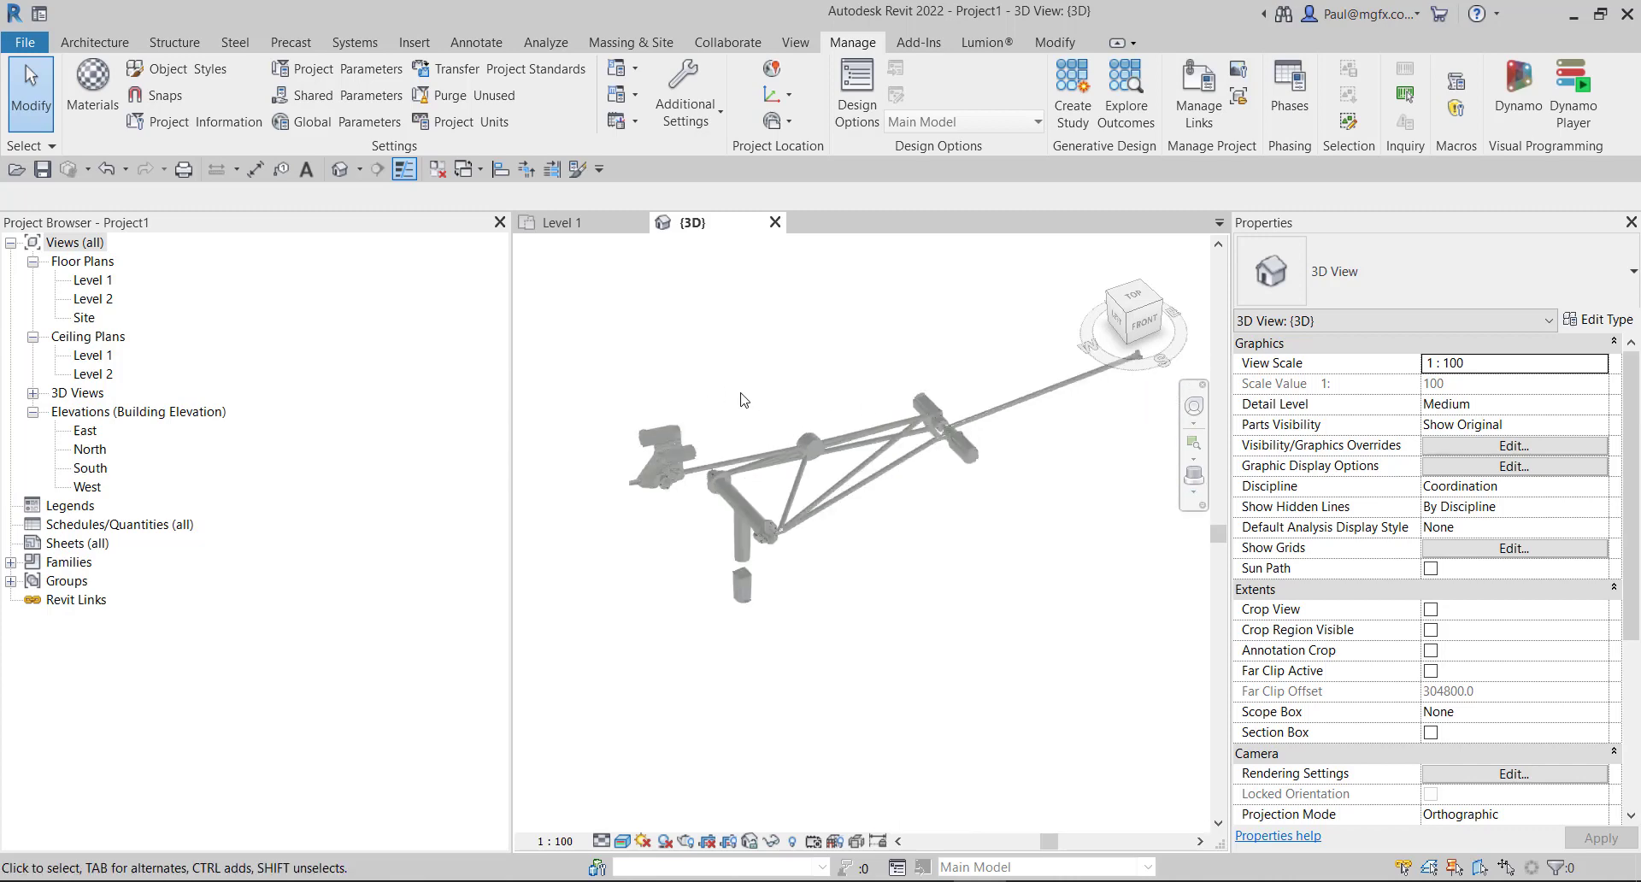
pyautogui.moveTo(746, 402); pyautogui.dragTo(733, 466, button='middle')
pyautogui.scroll(2, 735, 466)
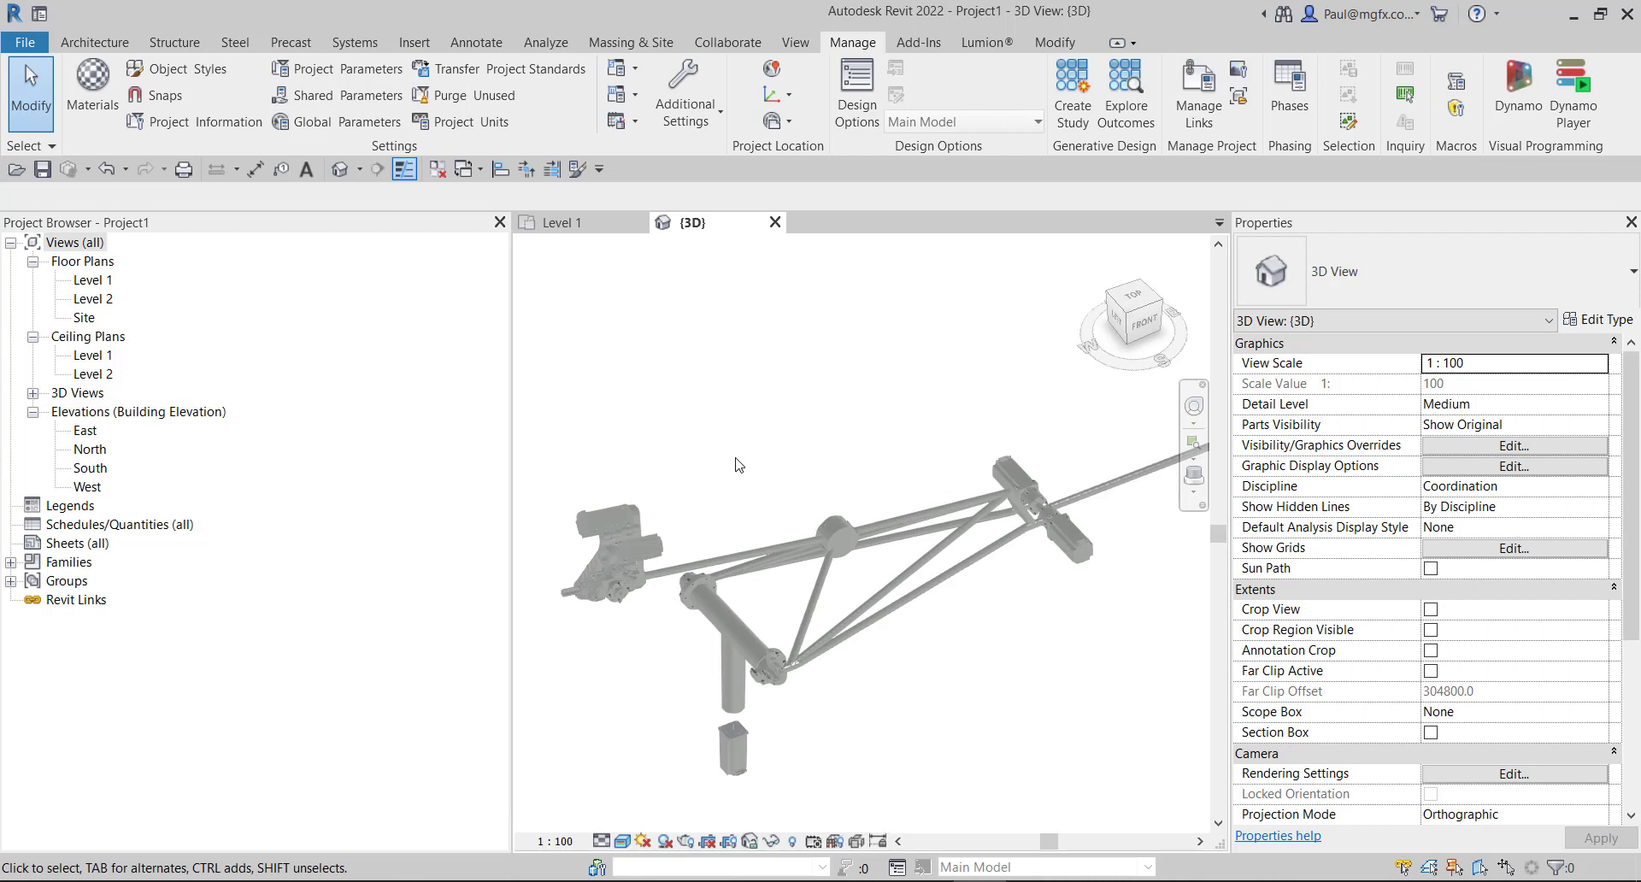